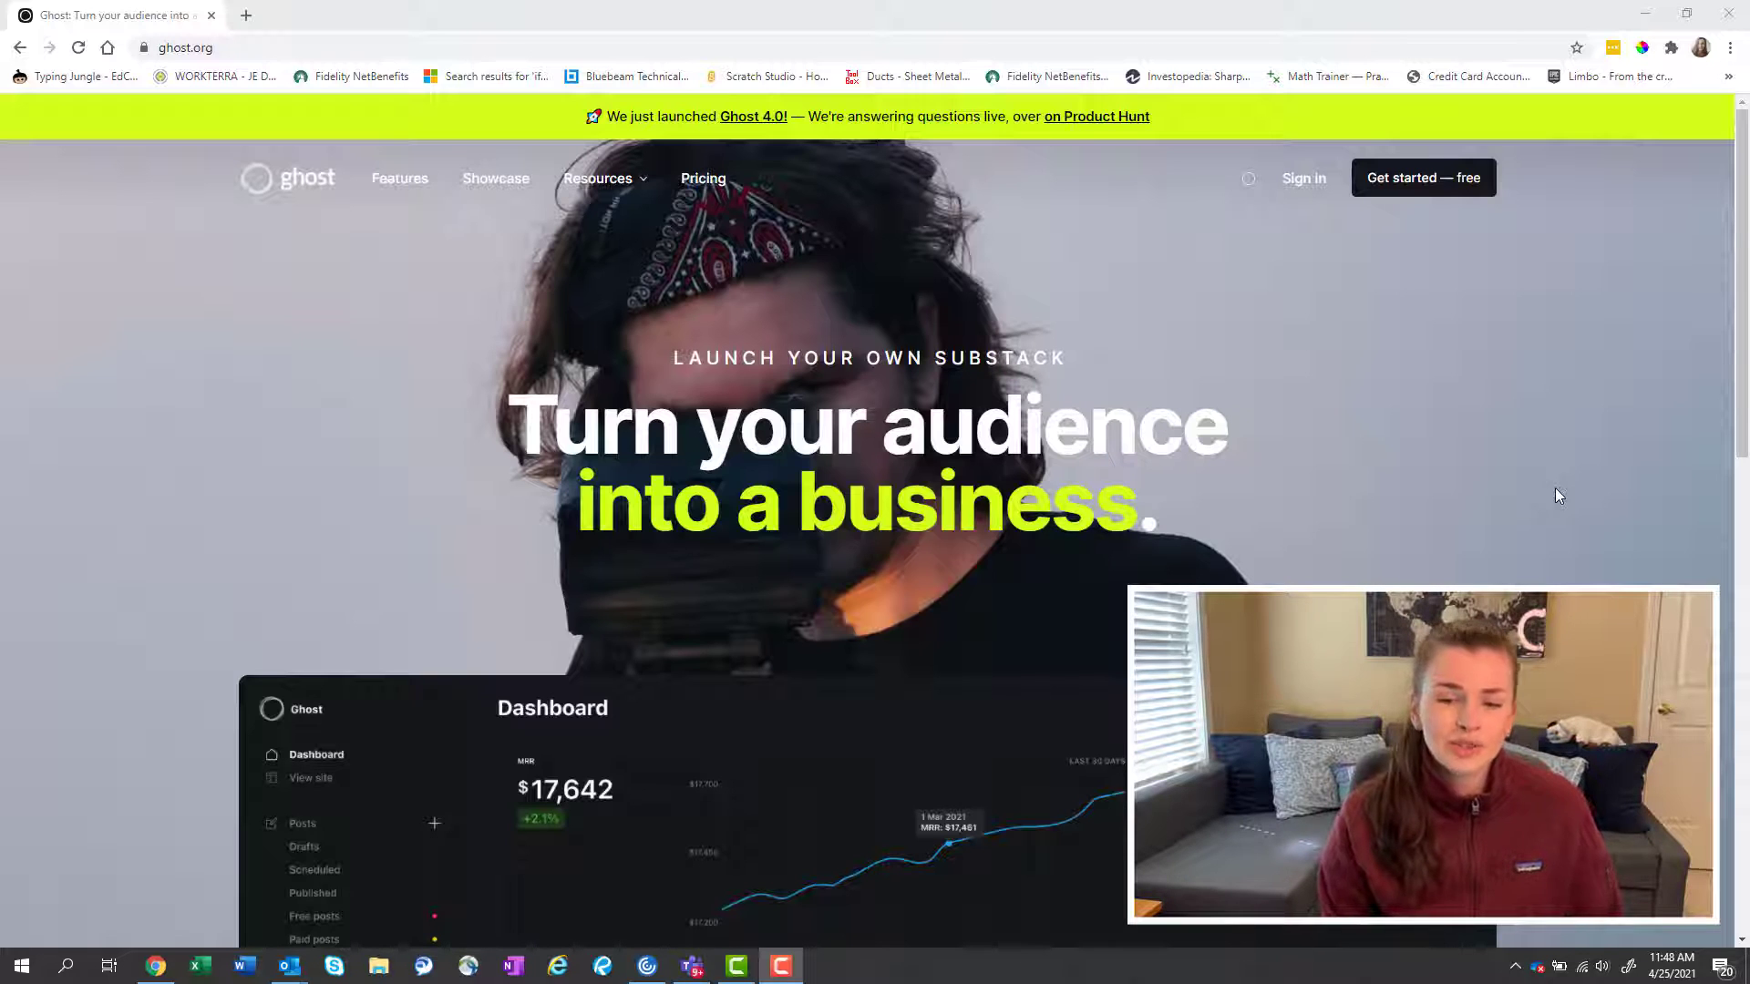
# Start a free Ghost(Pro) sign-up with 'Get started — free' on ghost.org.
pyautogui.click(1428, 185)
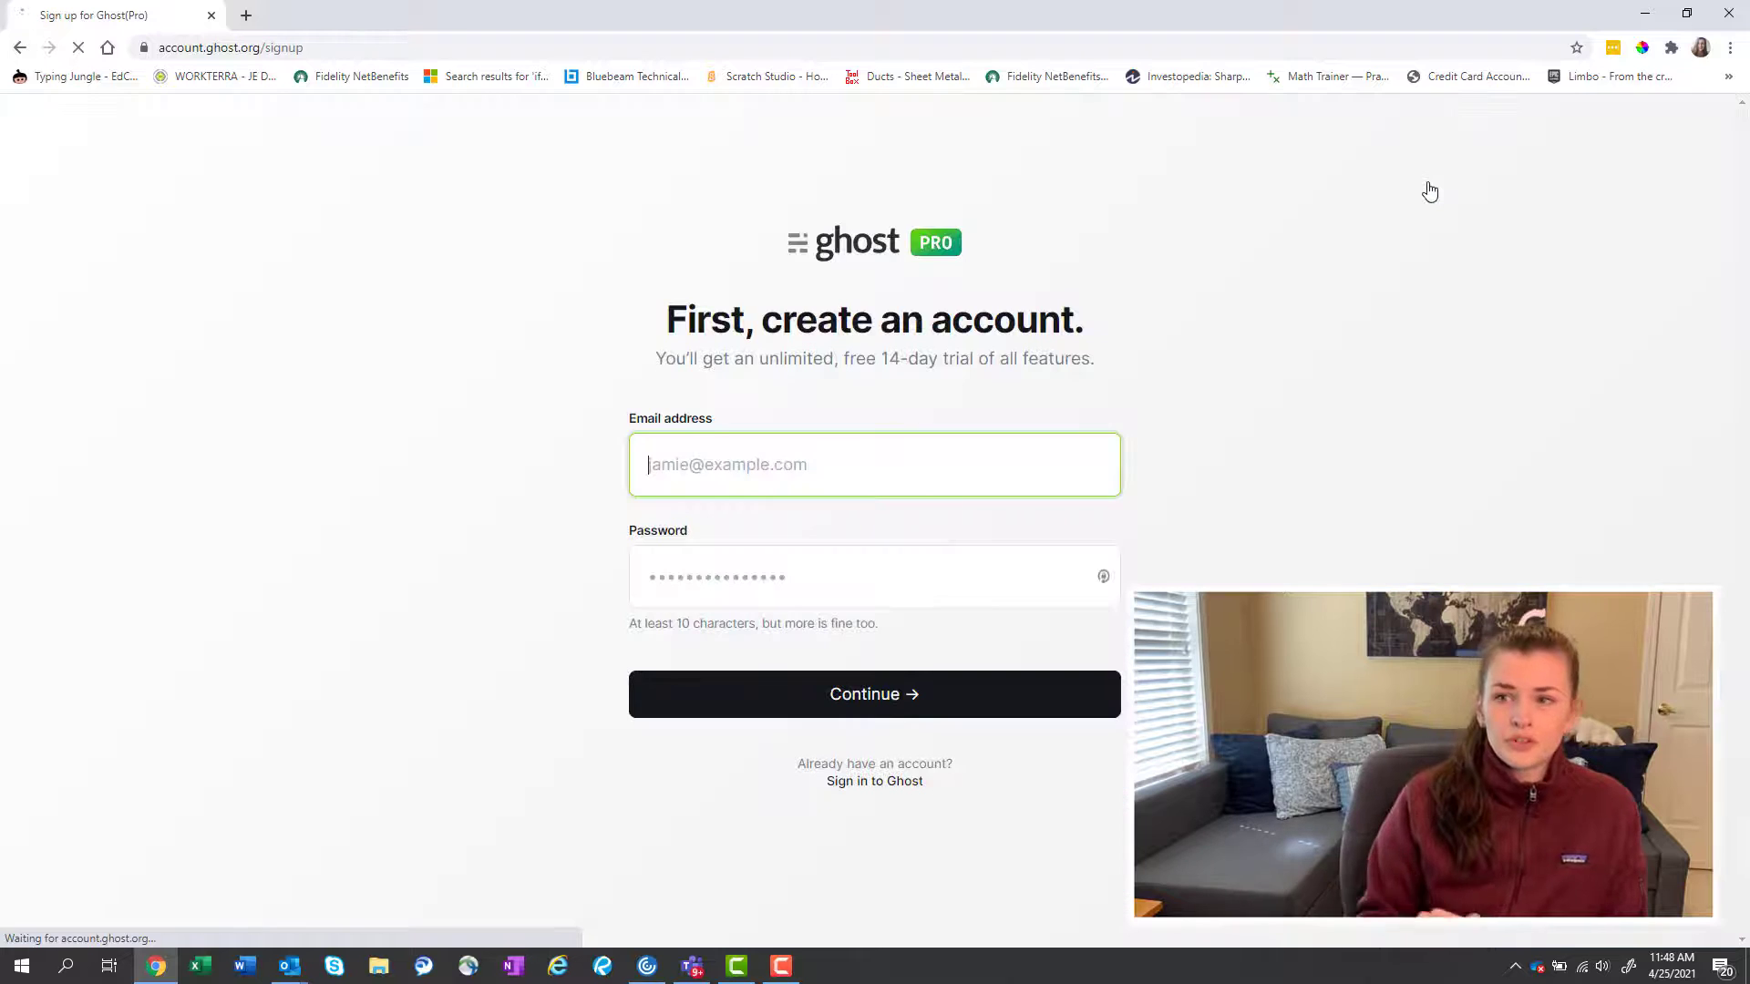
# Enter the account e-mail address and a password, then continue to card verification.
pyautogui.click(953, 481)
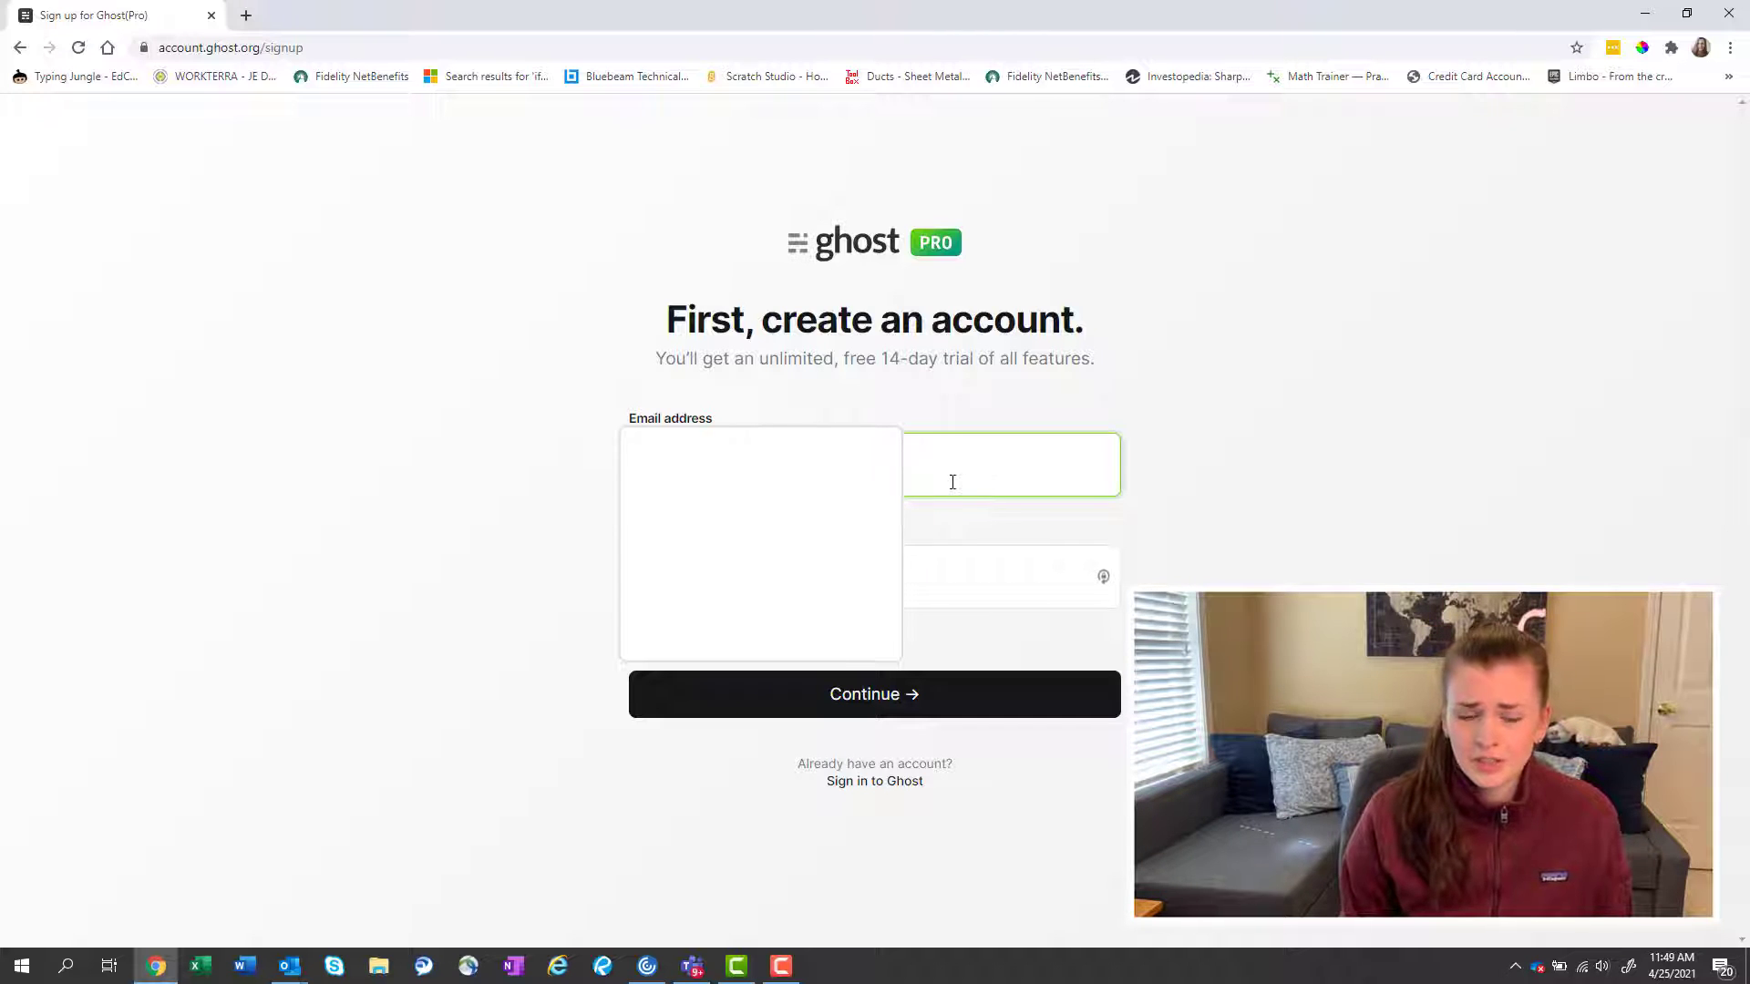
pyautogui.press('Tab')
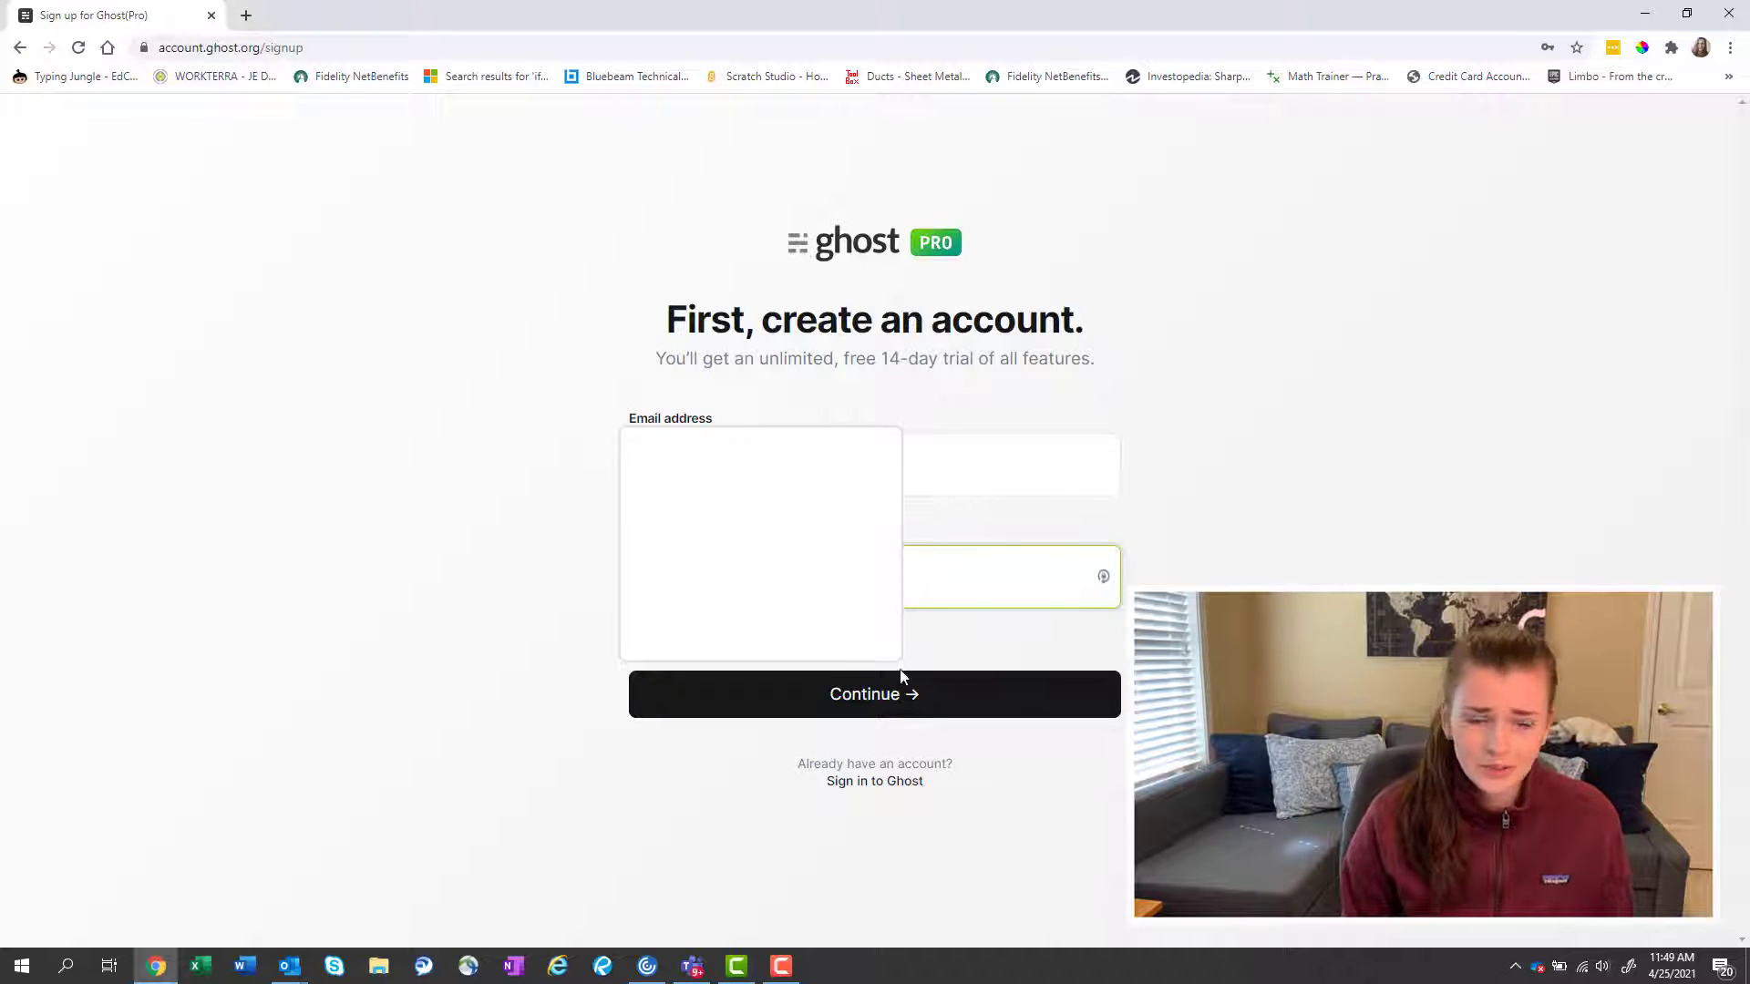
pyautogui.click(898, 693)
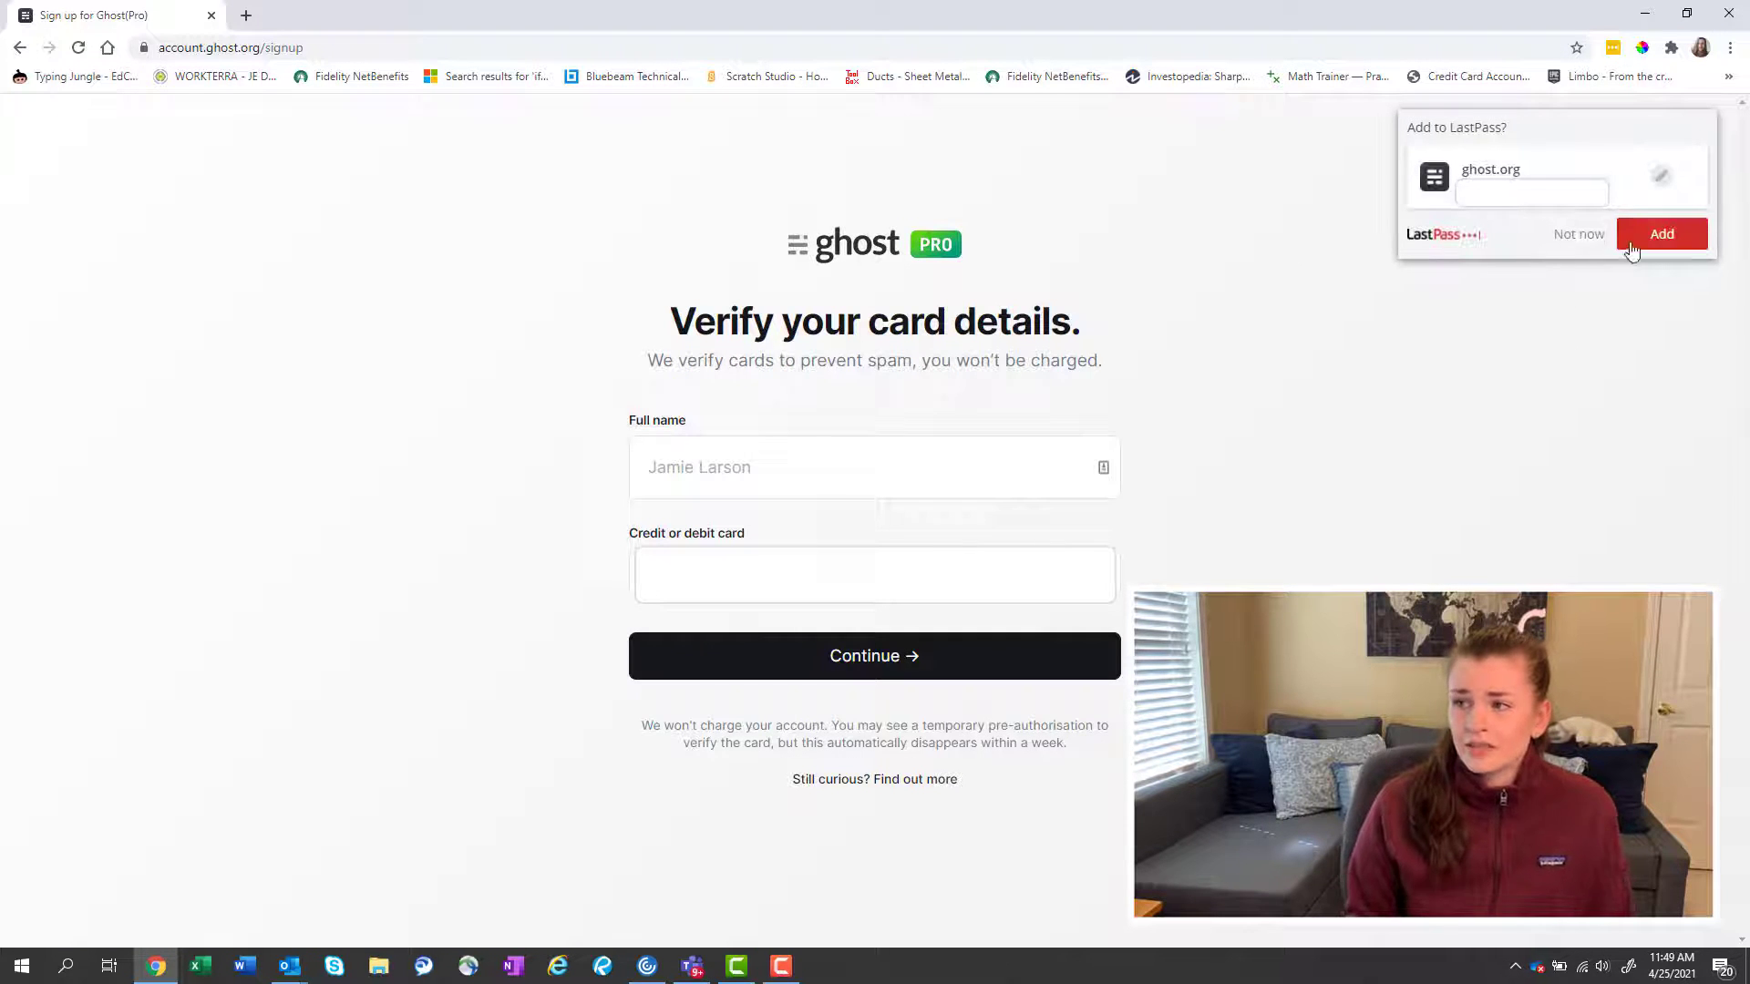
# Save the login in LastPass, enter the cardholder's full name and card details, and submit.
pyautogui.click(1647, 243)
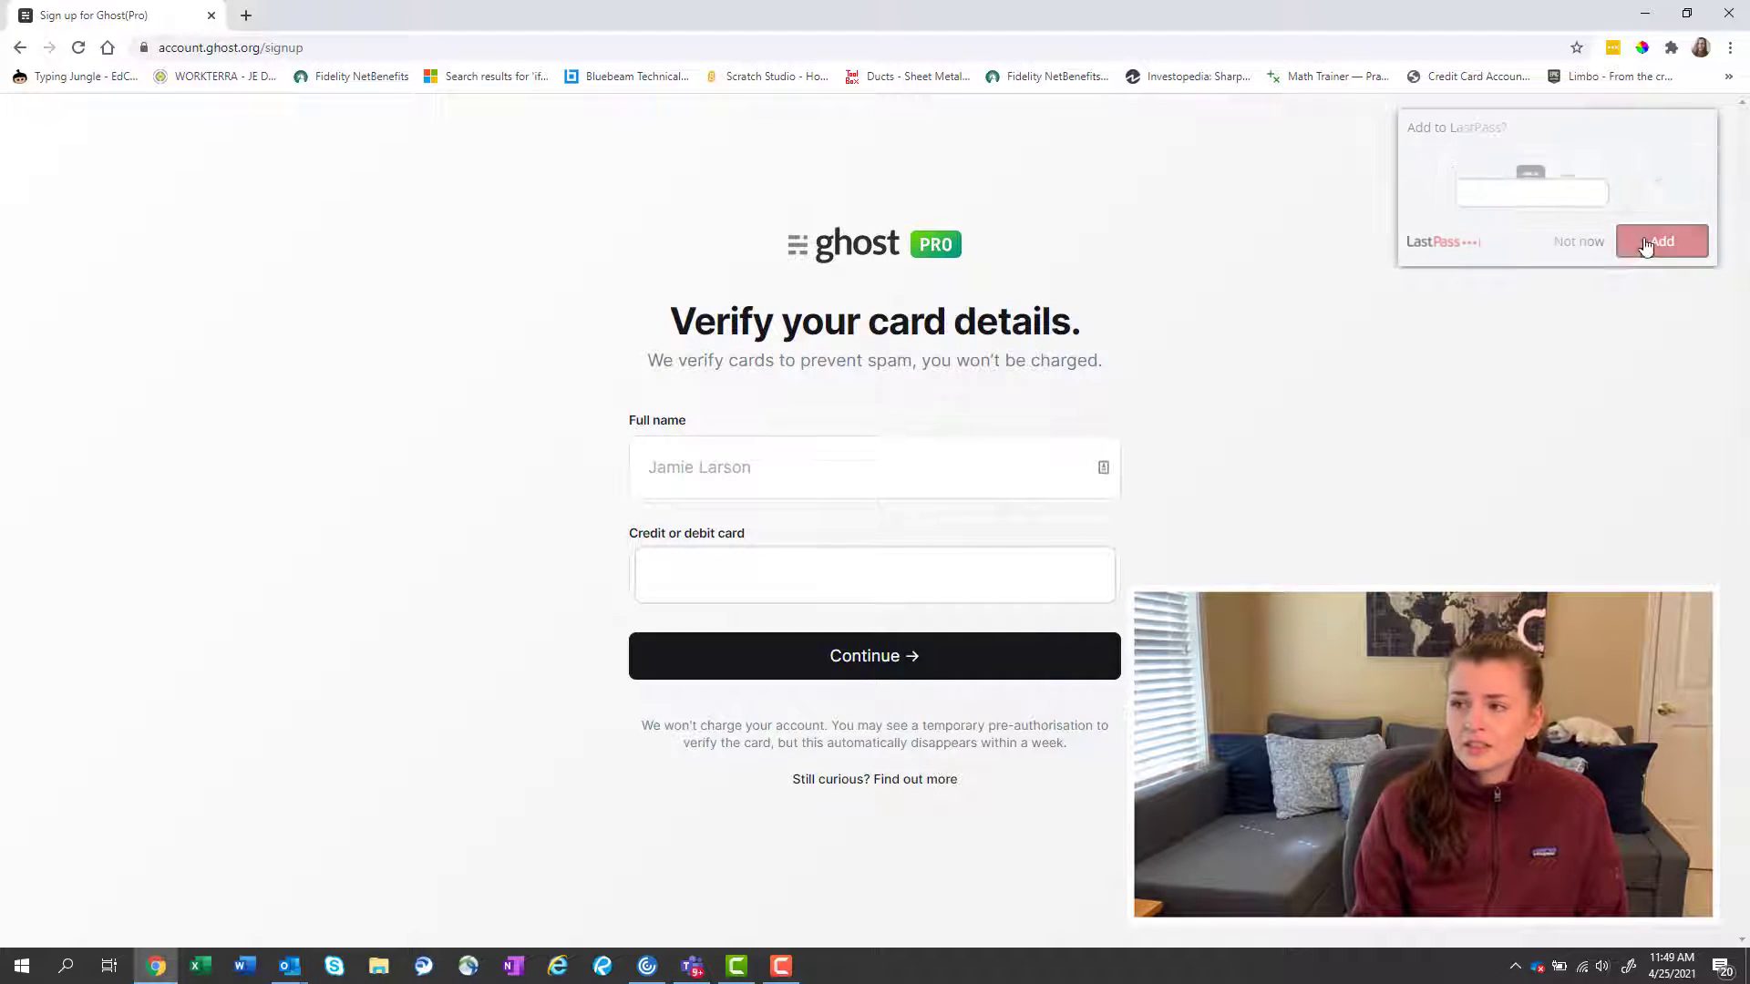
pyautogui.click(917, 474)
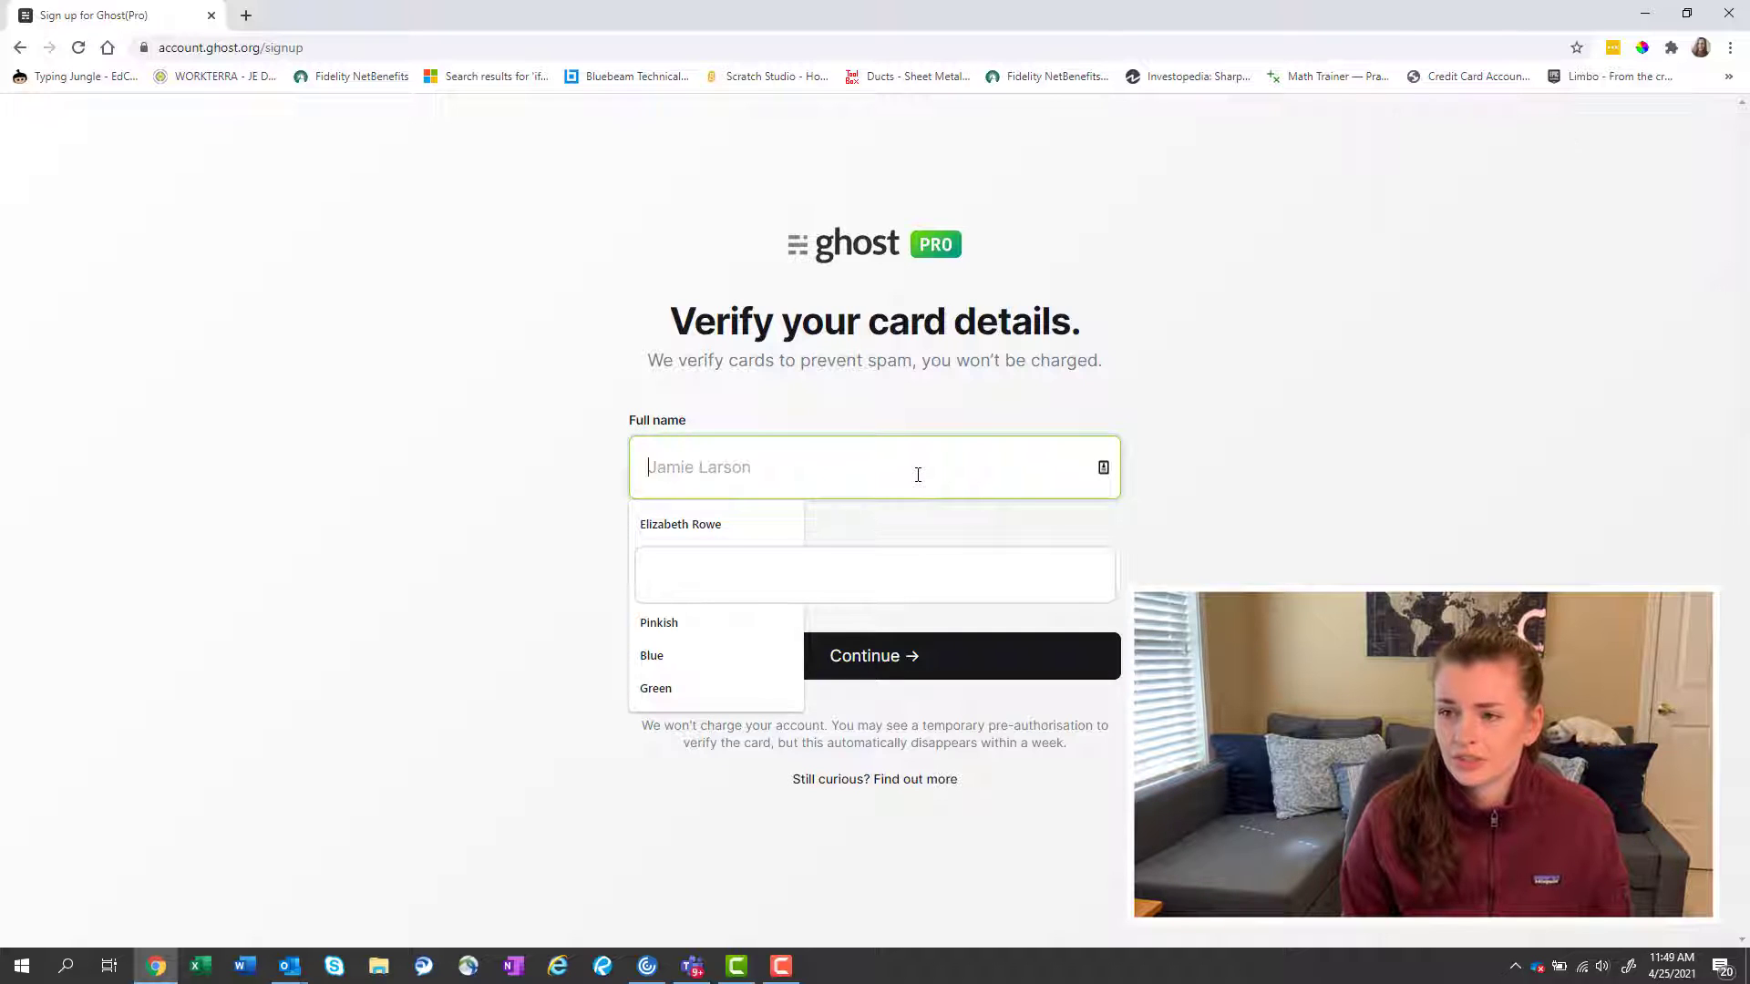
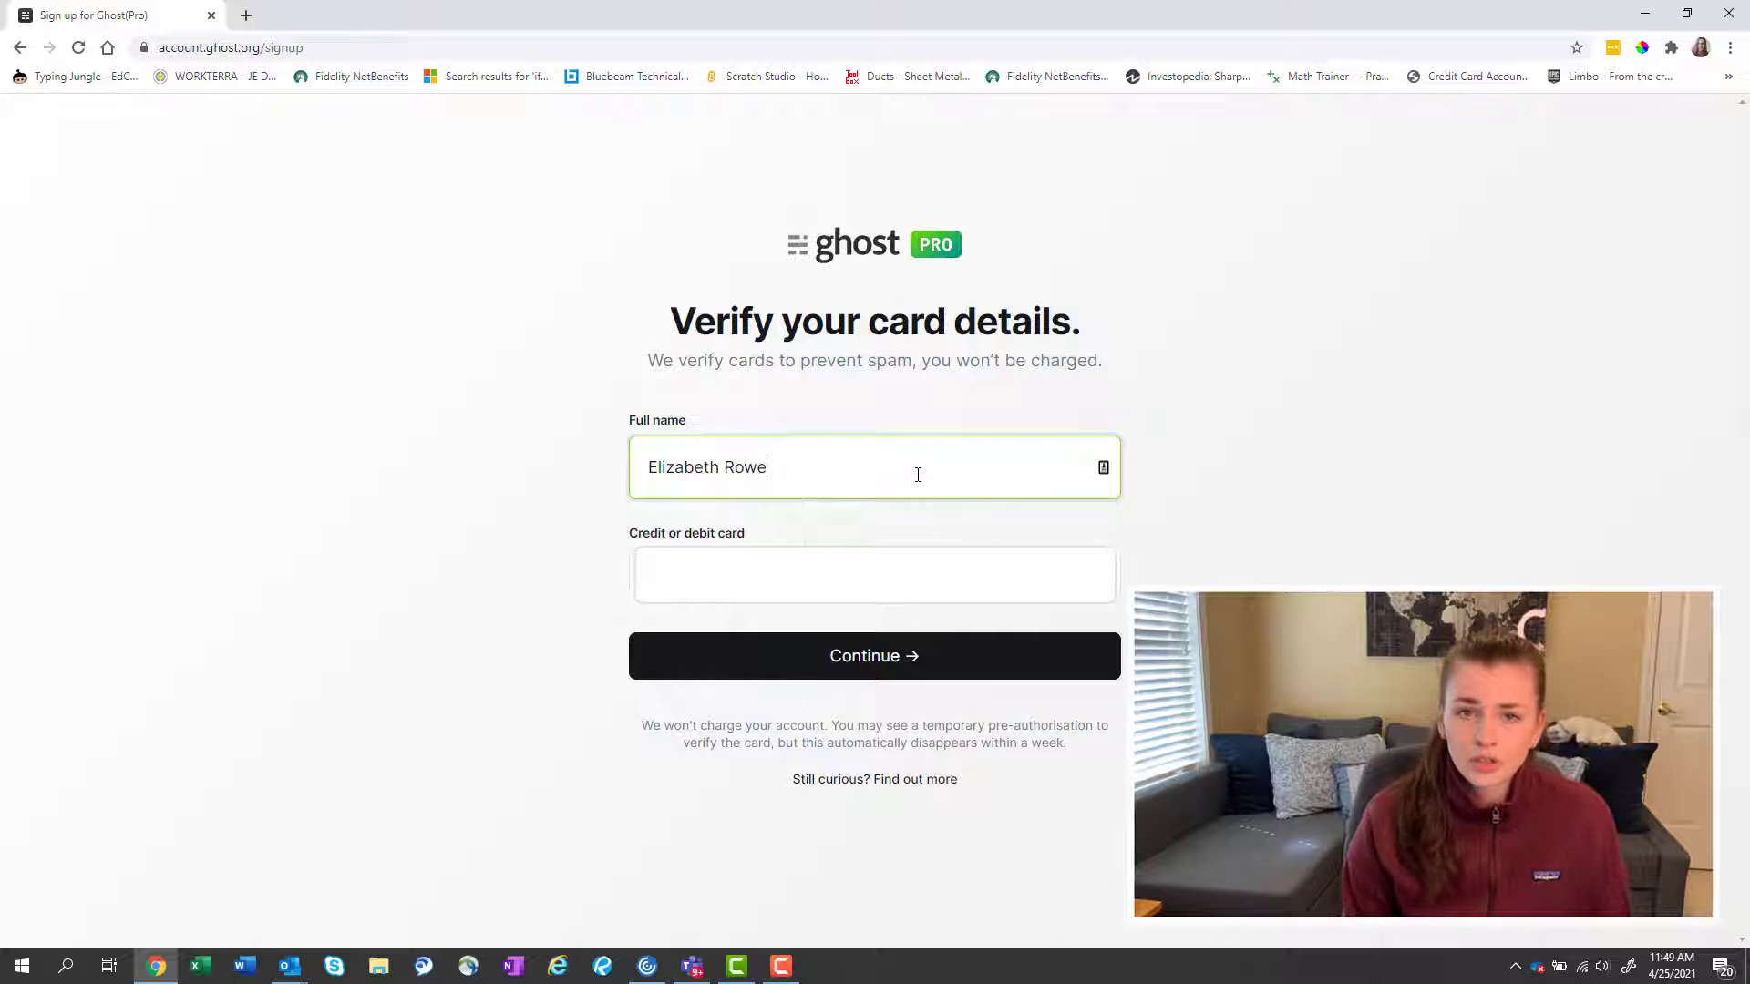
pyautogui.press('Tab')
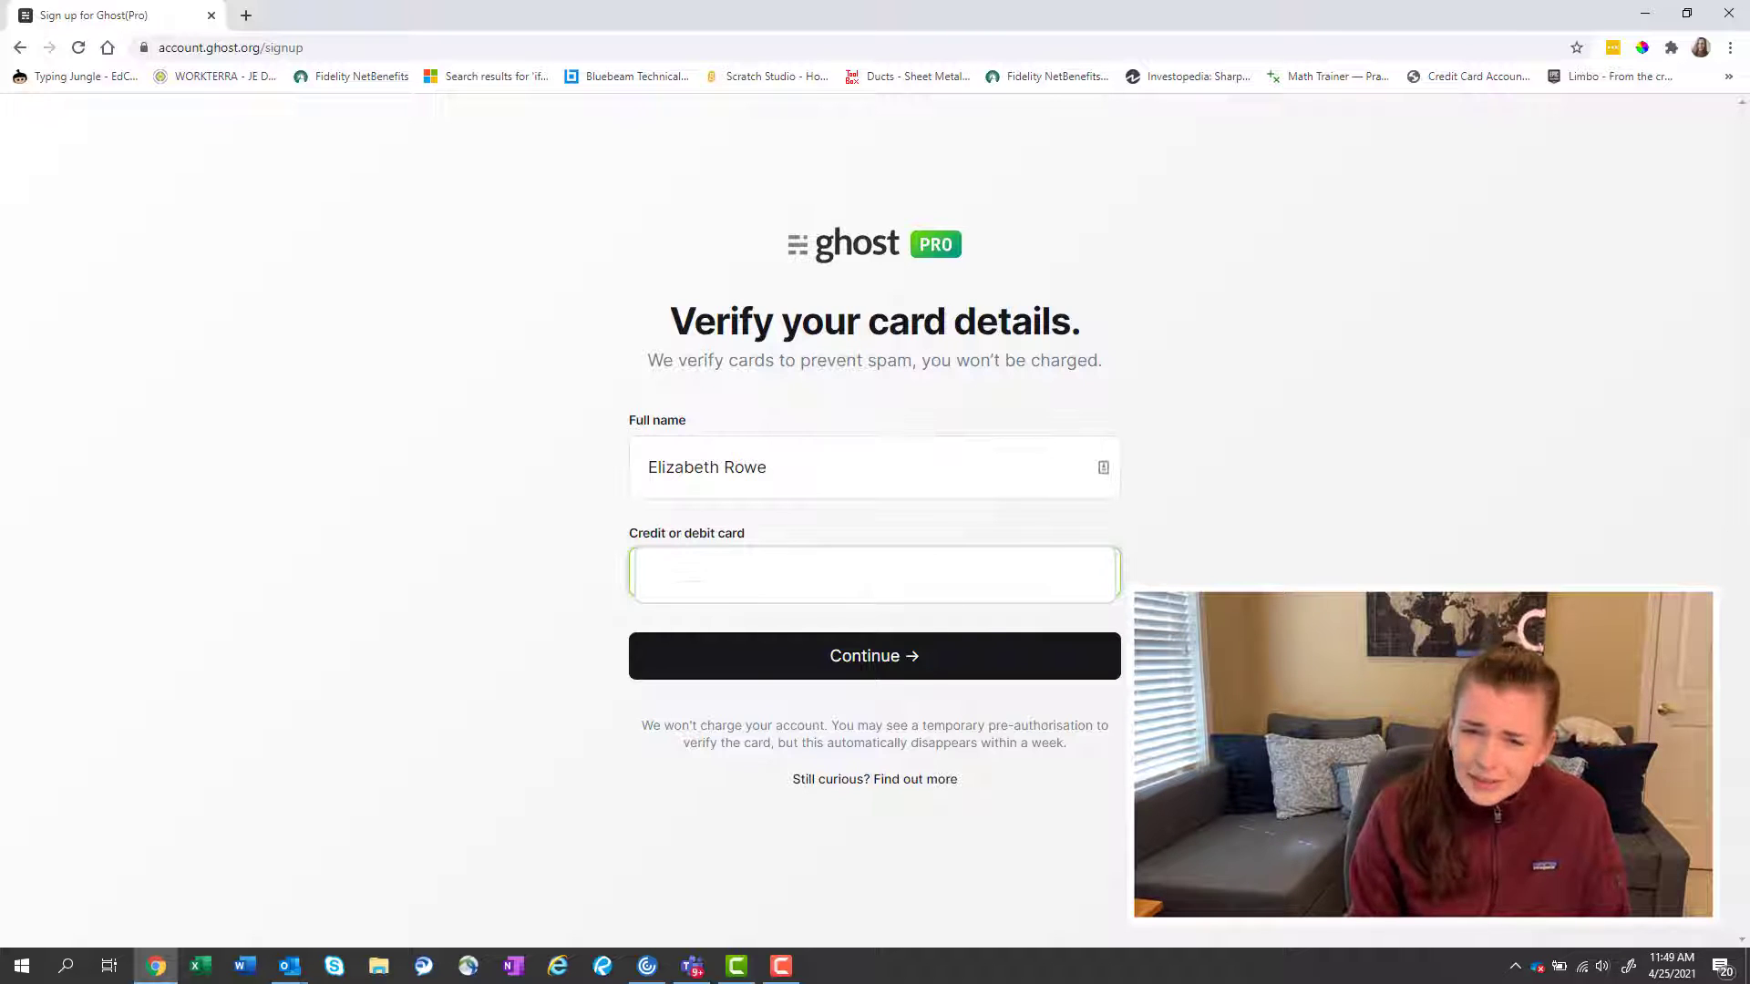
pyautogui.click(693, 576)
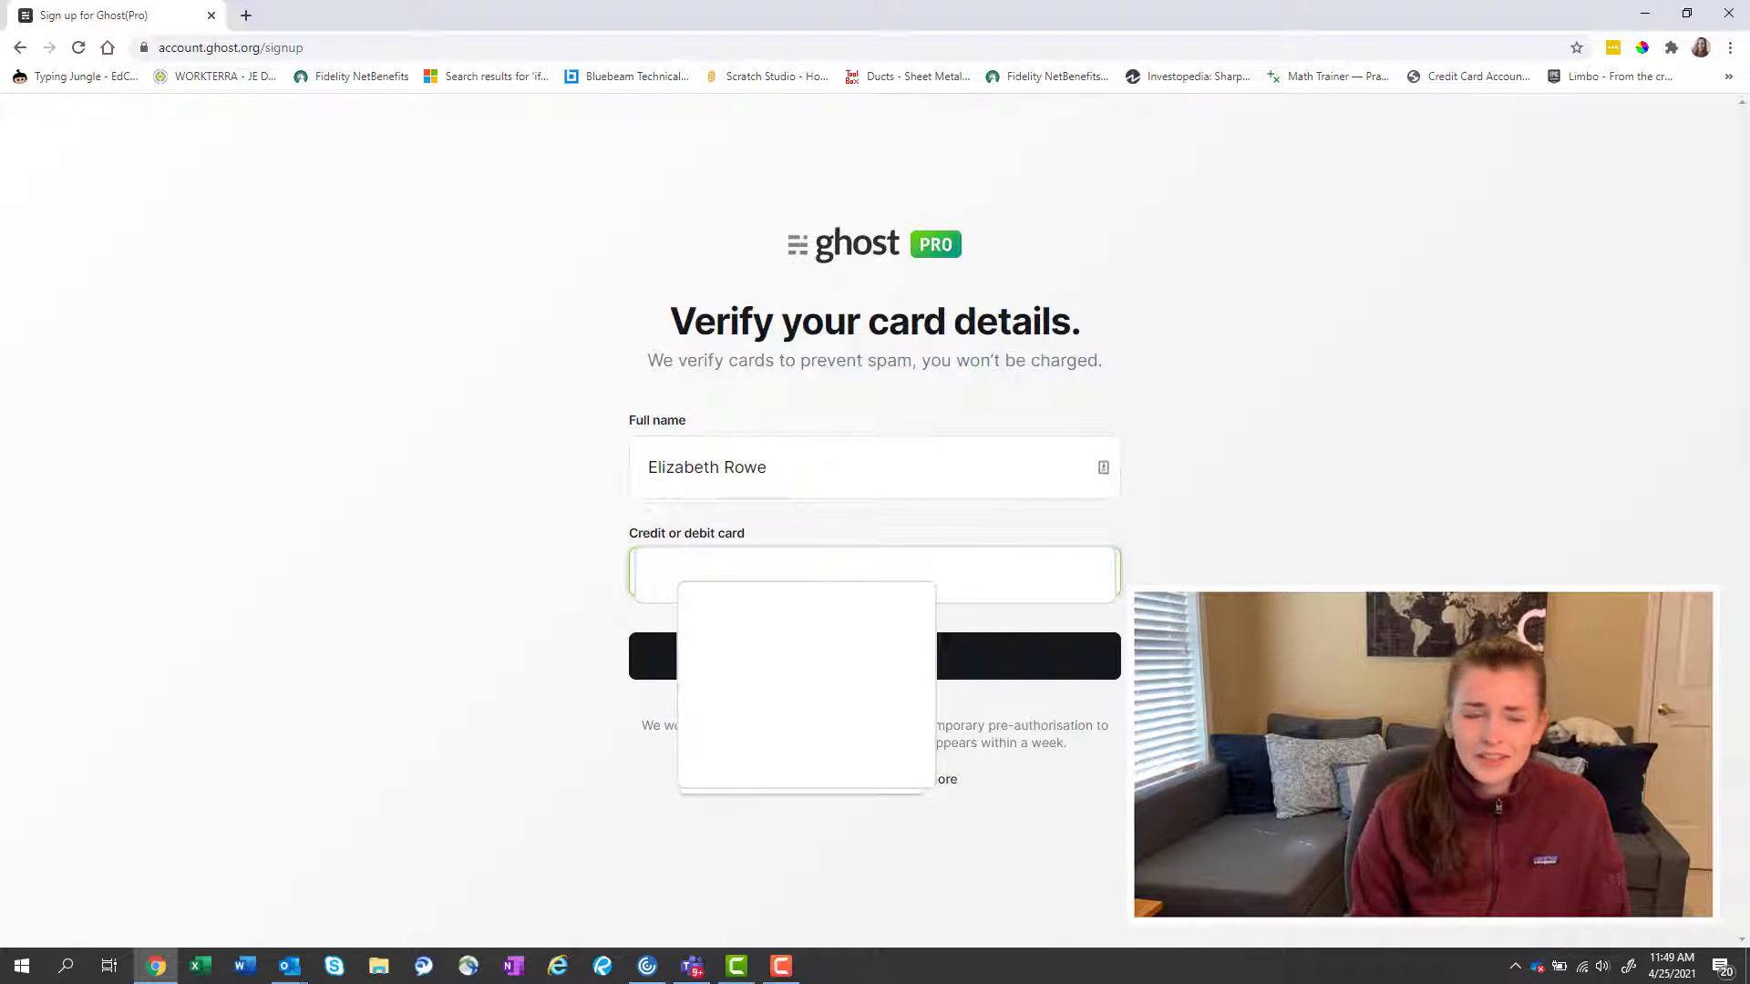
pyautogui.press('Escape')
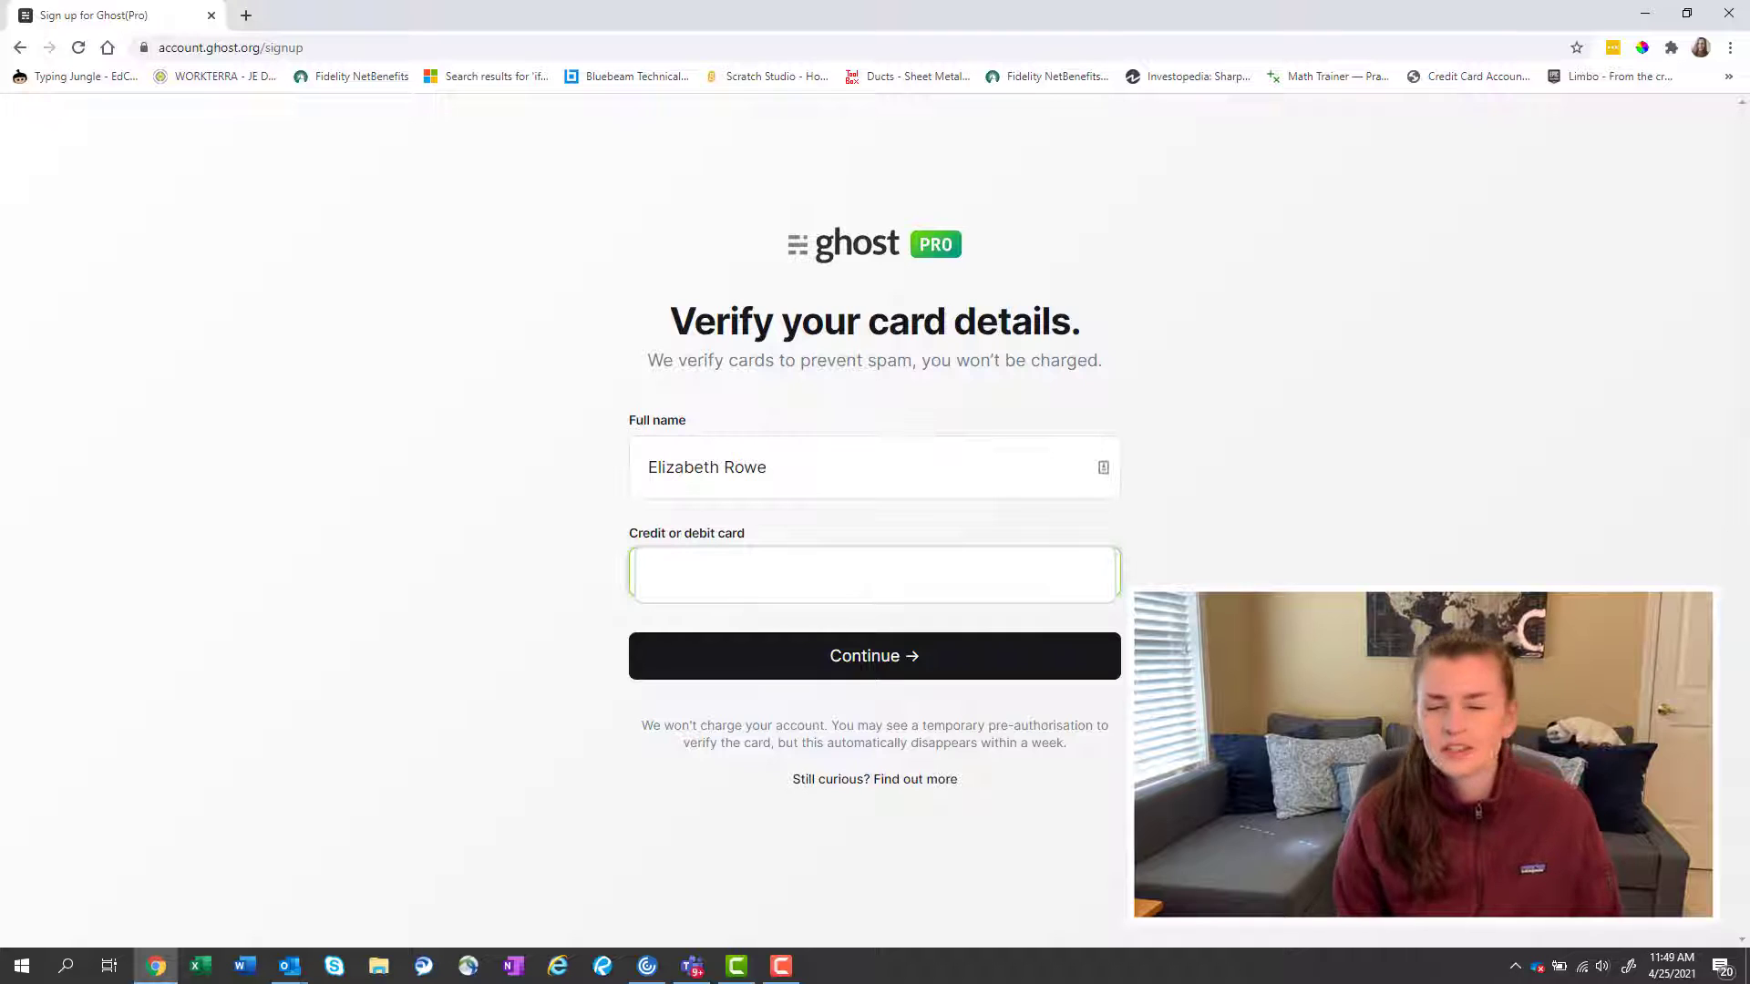
pyautogui.write('*')
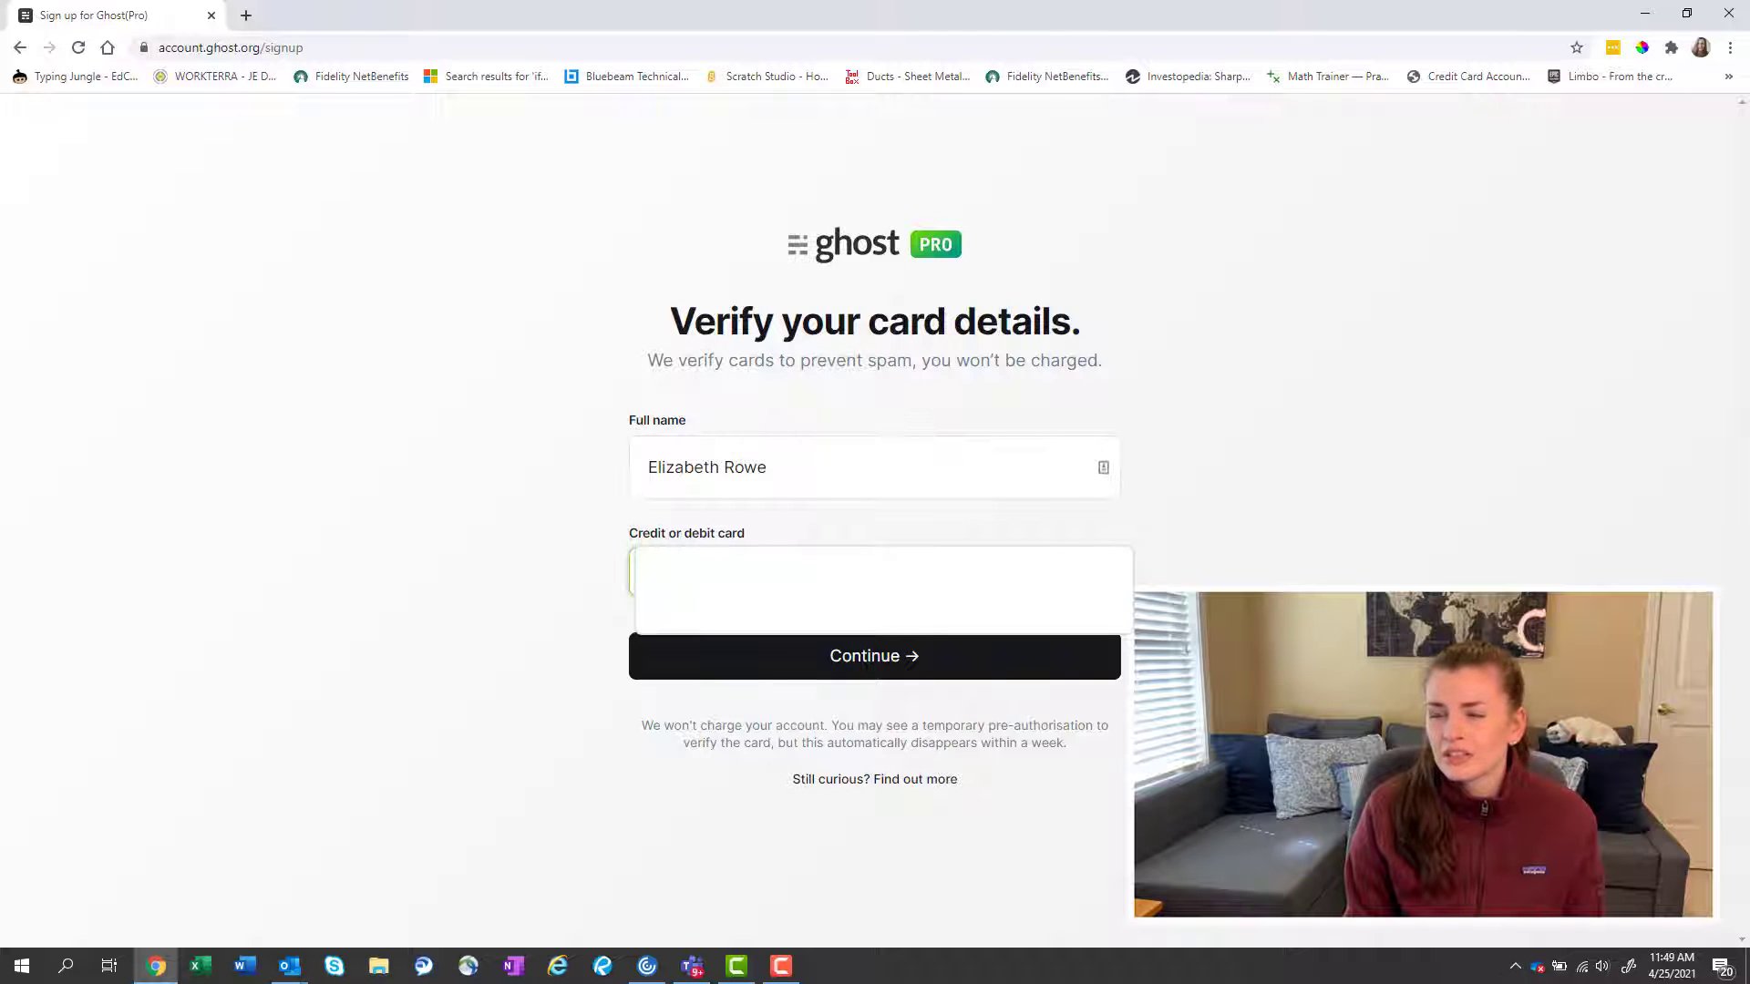
pyautogui.write('**')
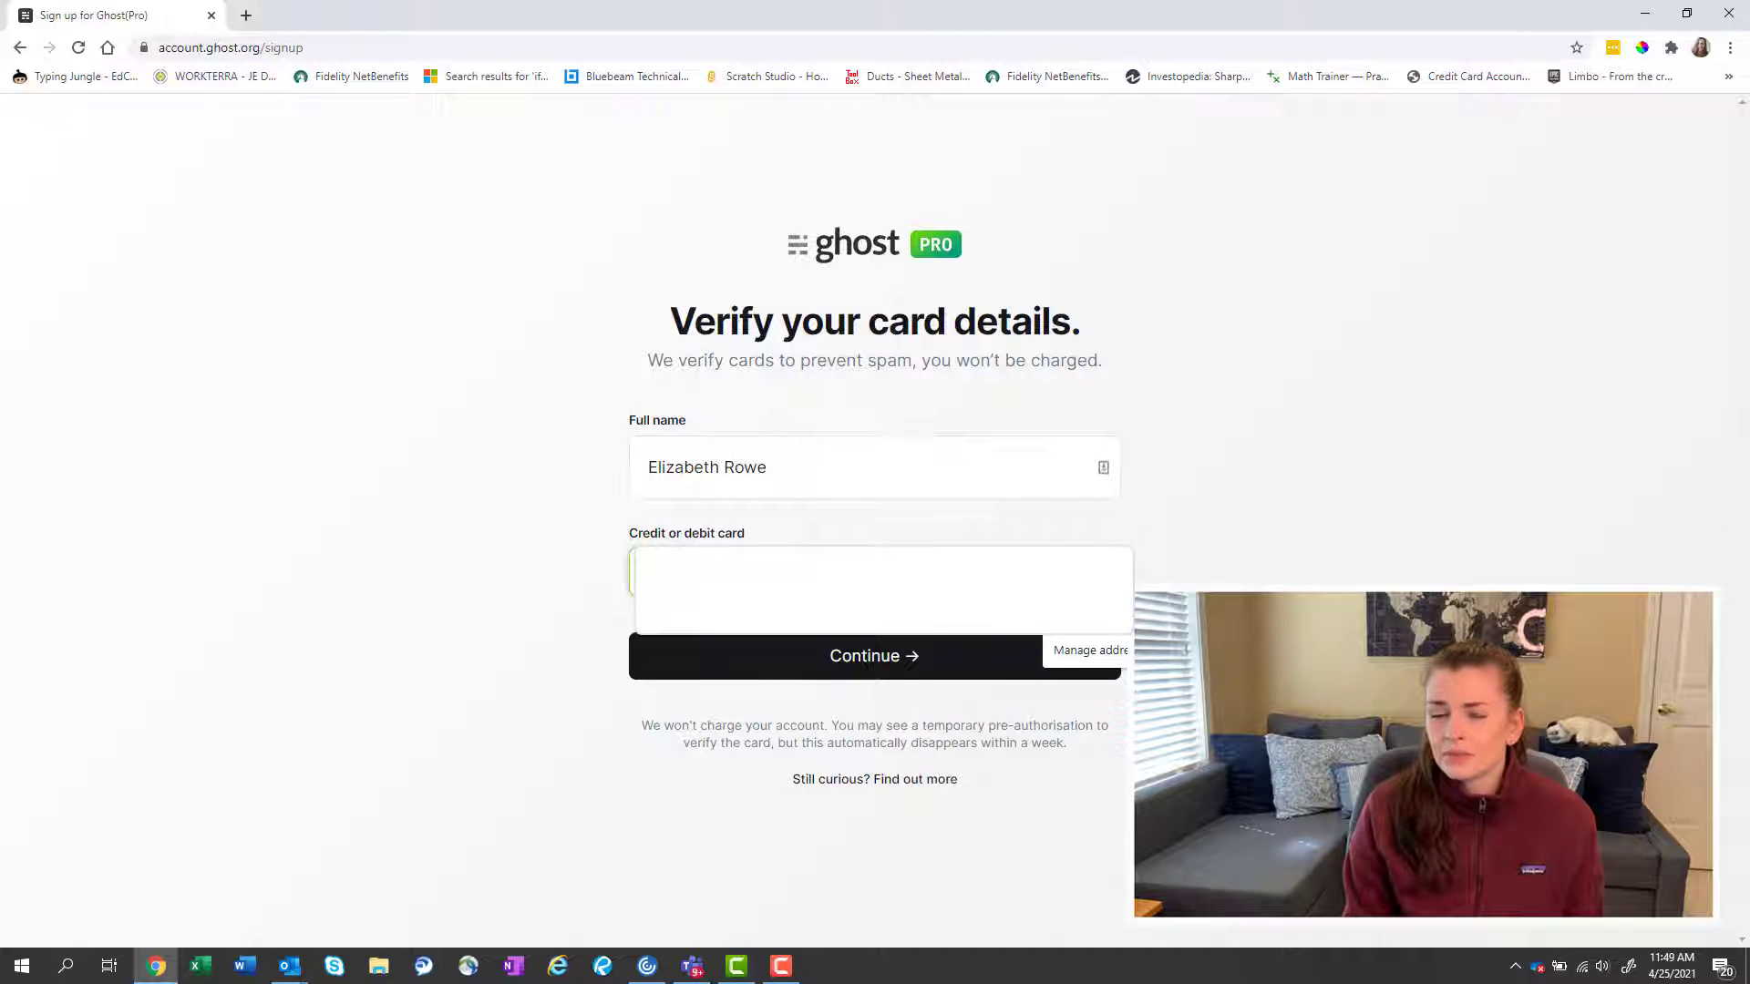
pyautogui.click(725, 675)
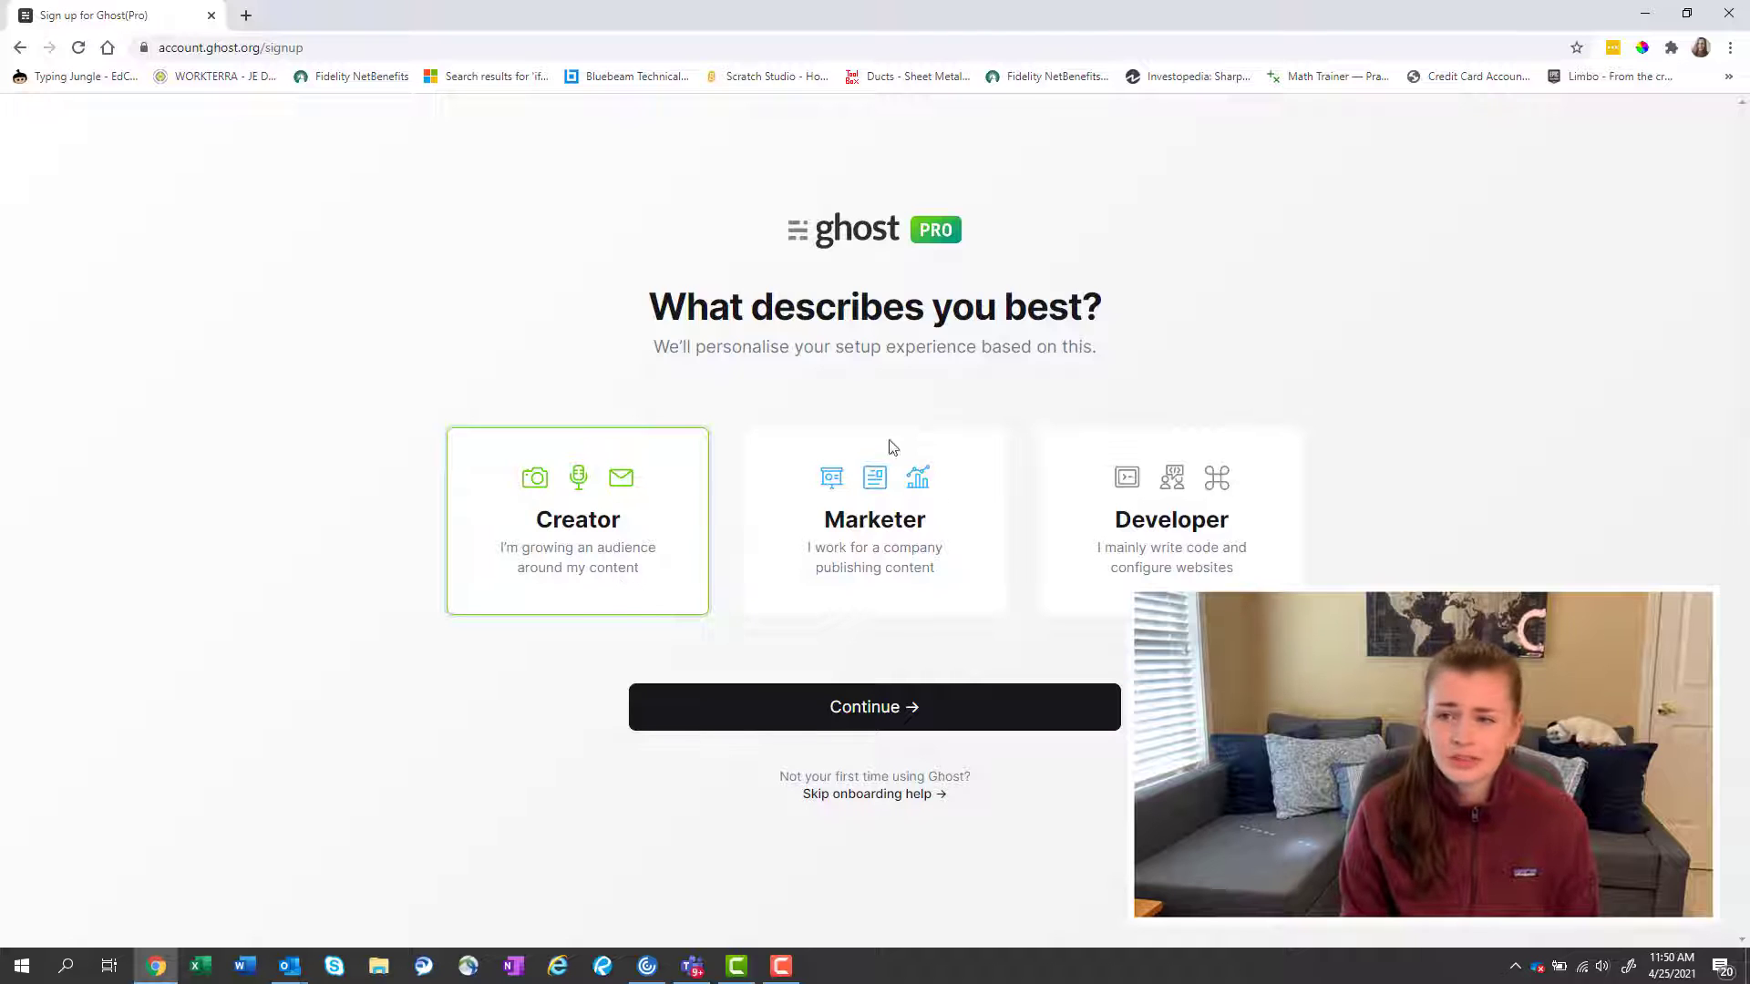
# Continue as a Creator and create the site named 'it's just Liz'.
pyautogui.click(793, 714)
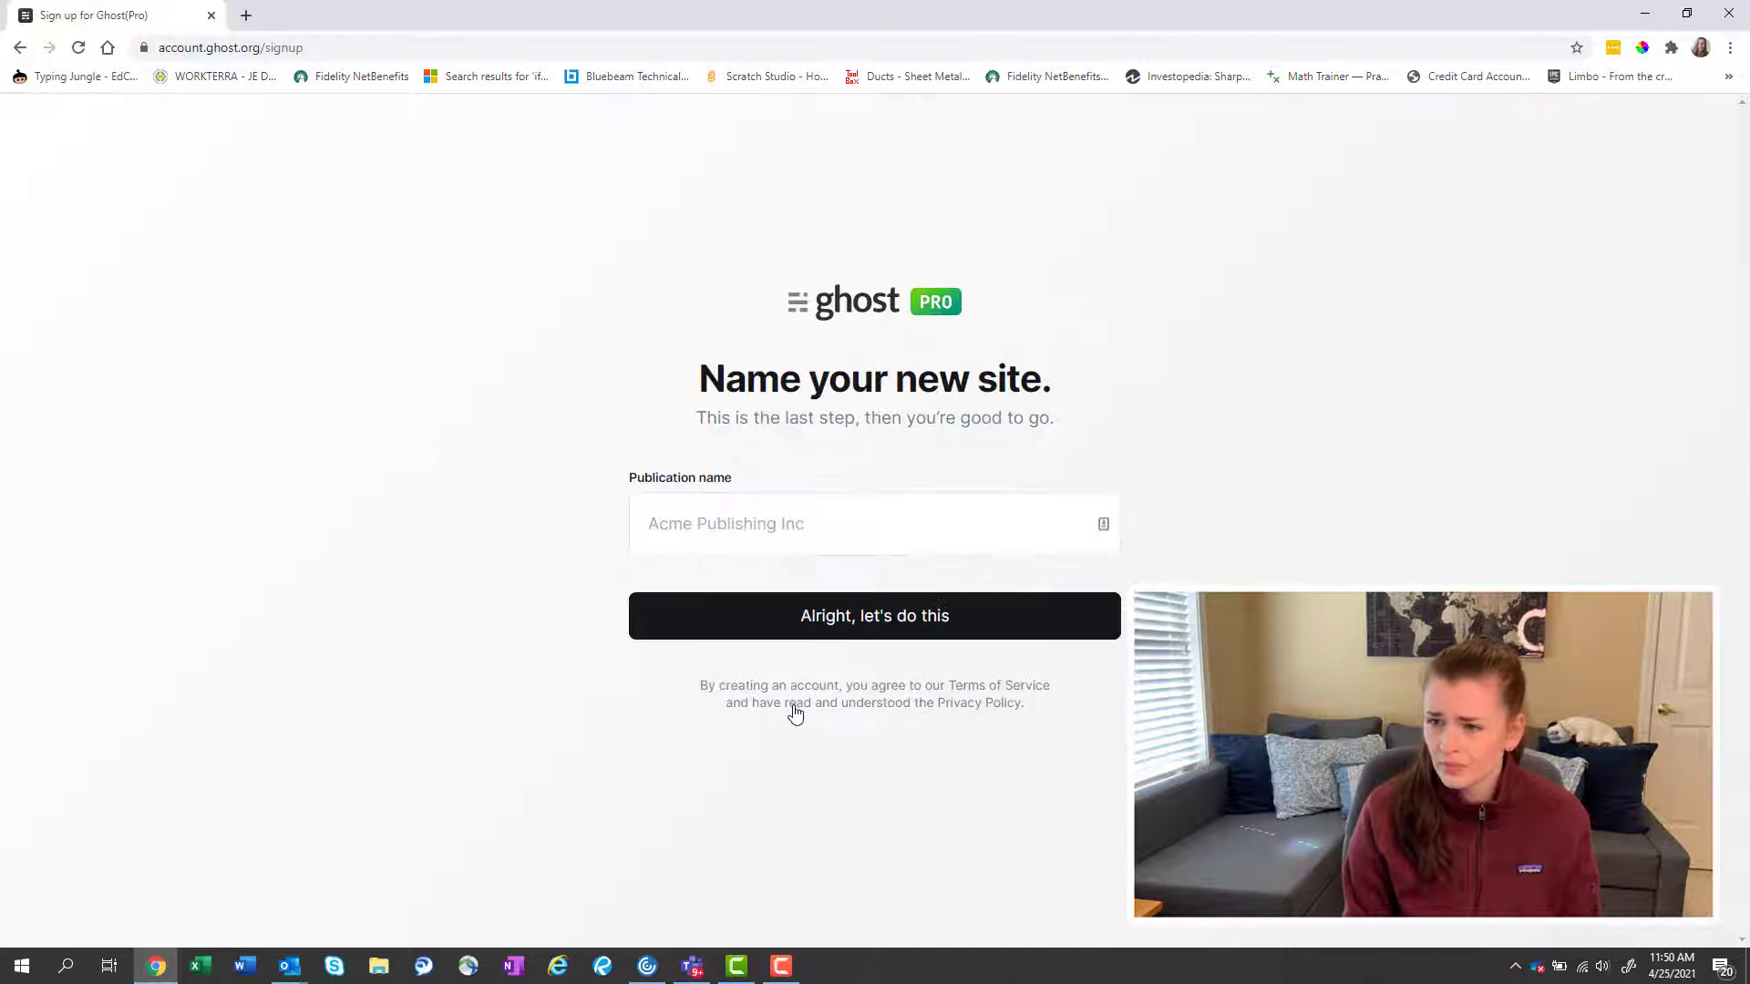
pyautogui.click(745, 533)
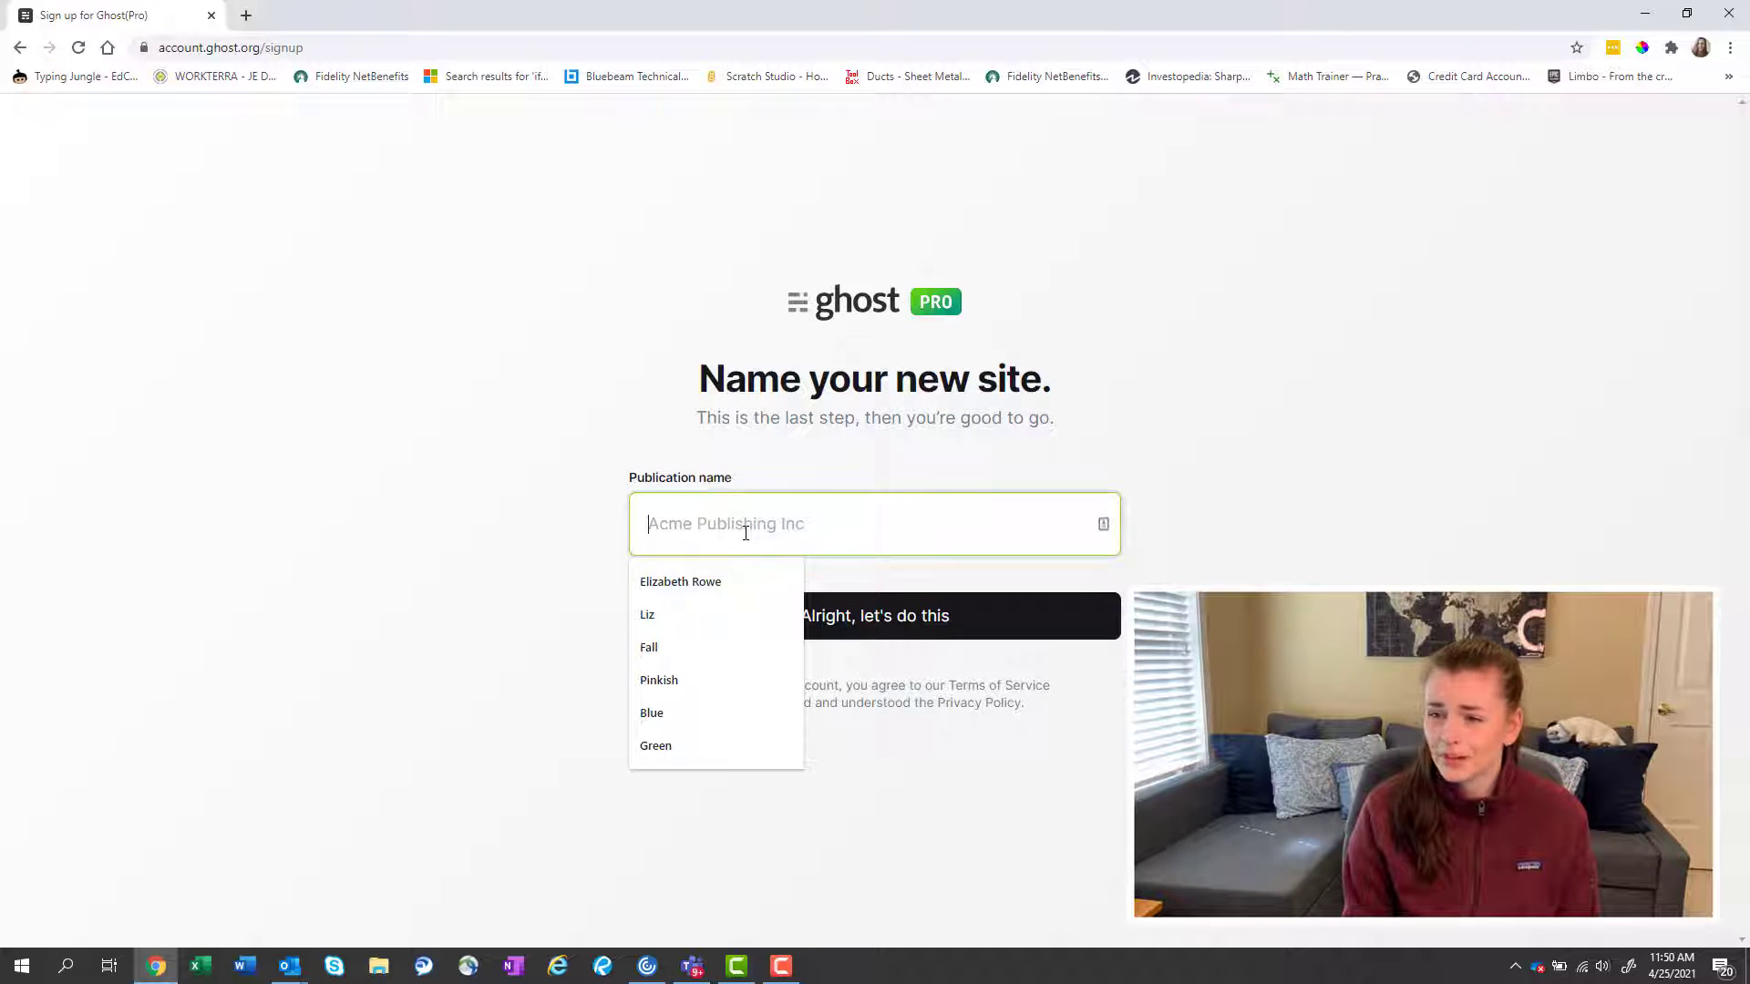
pyautogui.write("it's ")
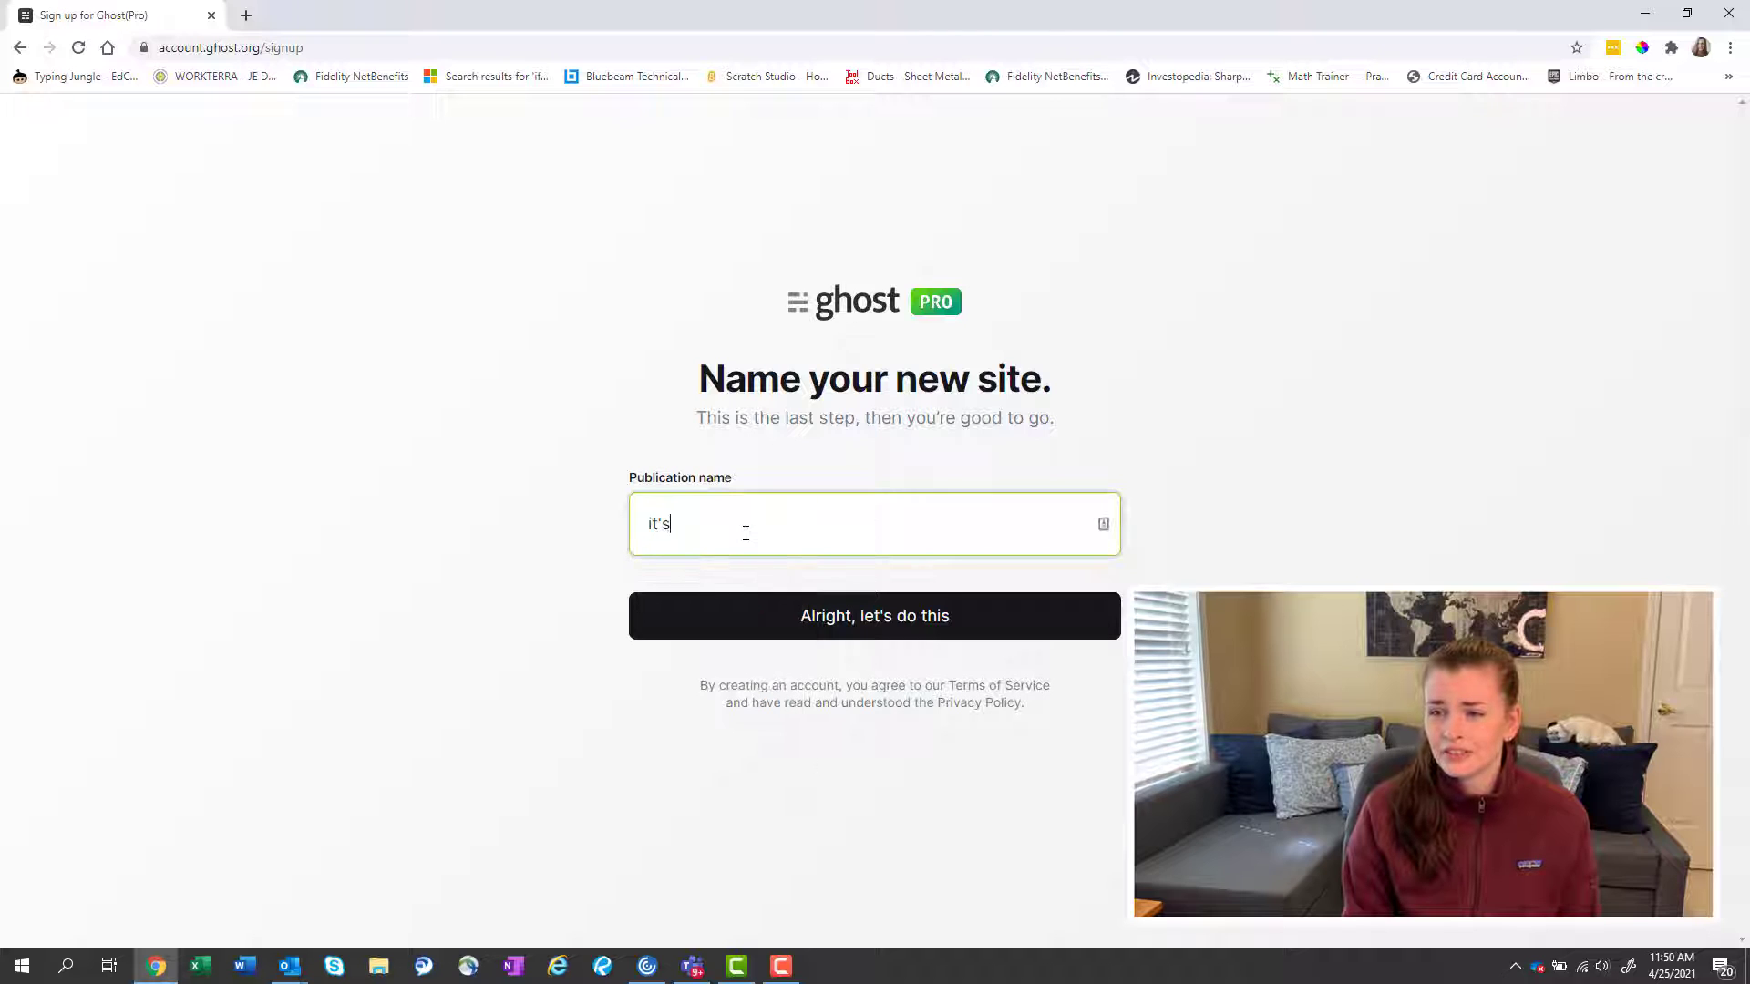
pyautogui.write('just Lixz')
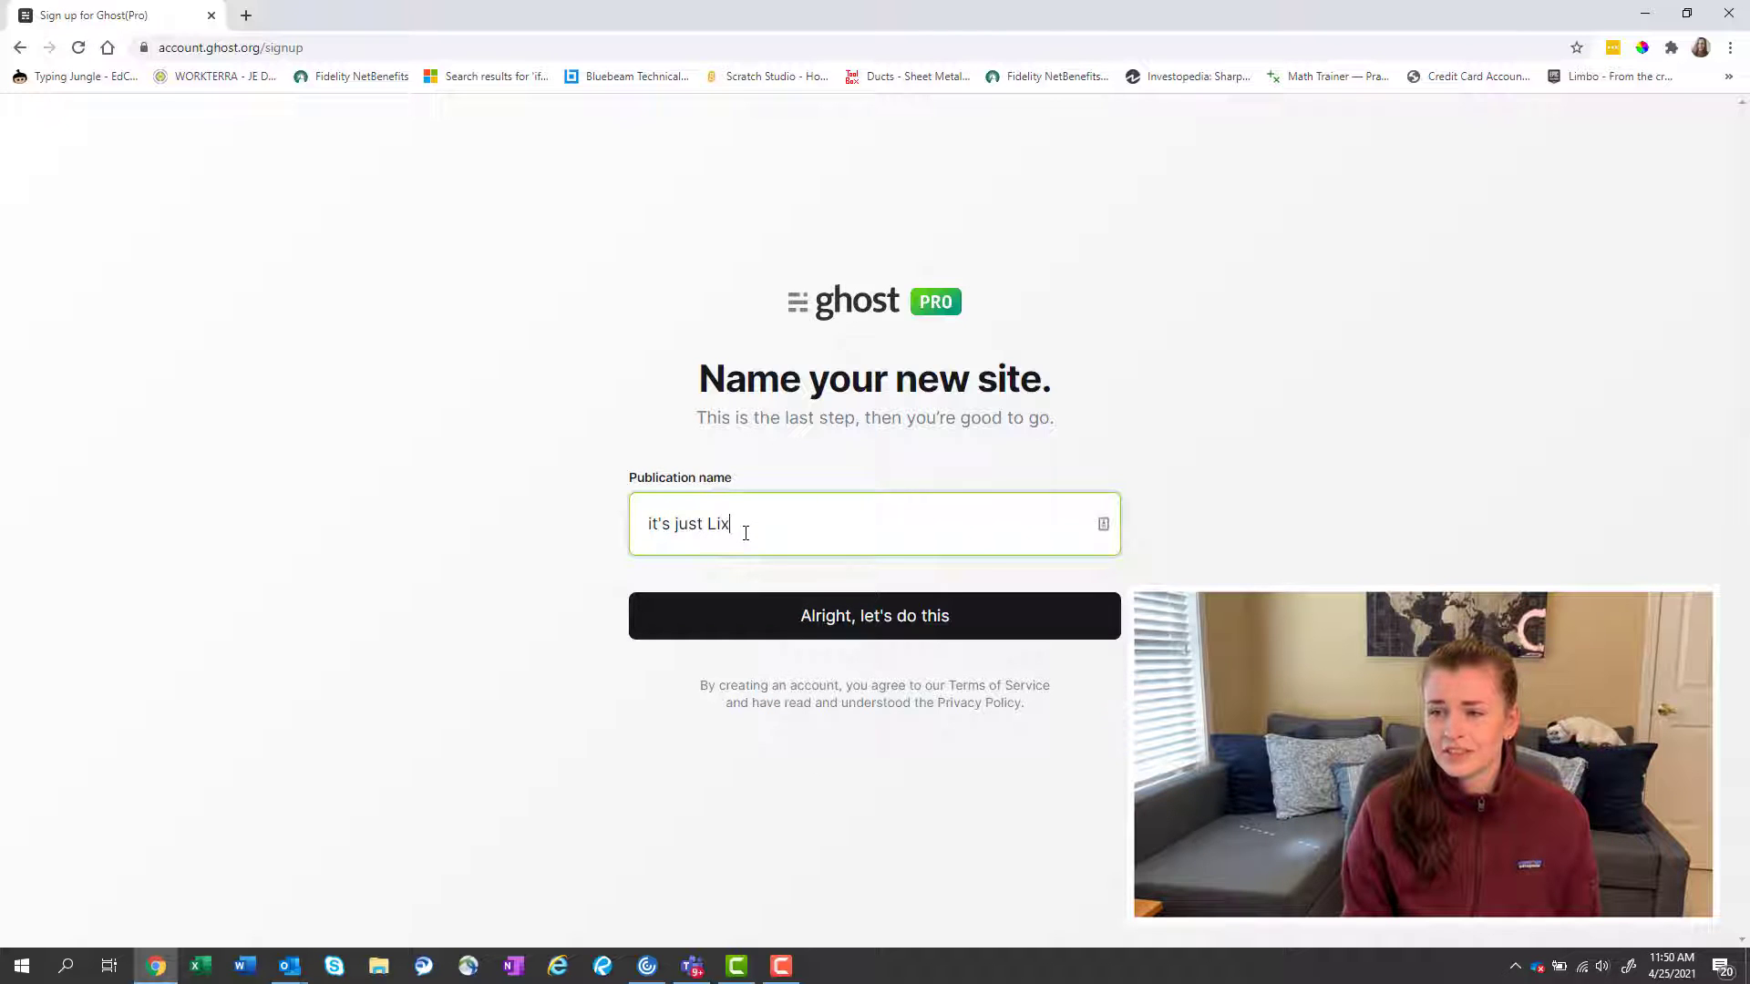
pyautogui.press('BackSpace')
pyautogui.press('BackSpace')
pyautogui.write('z')
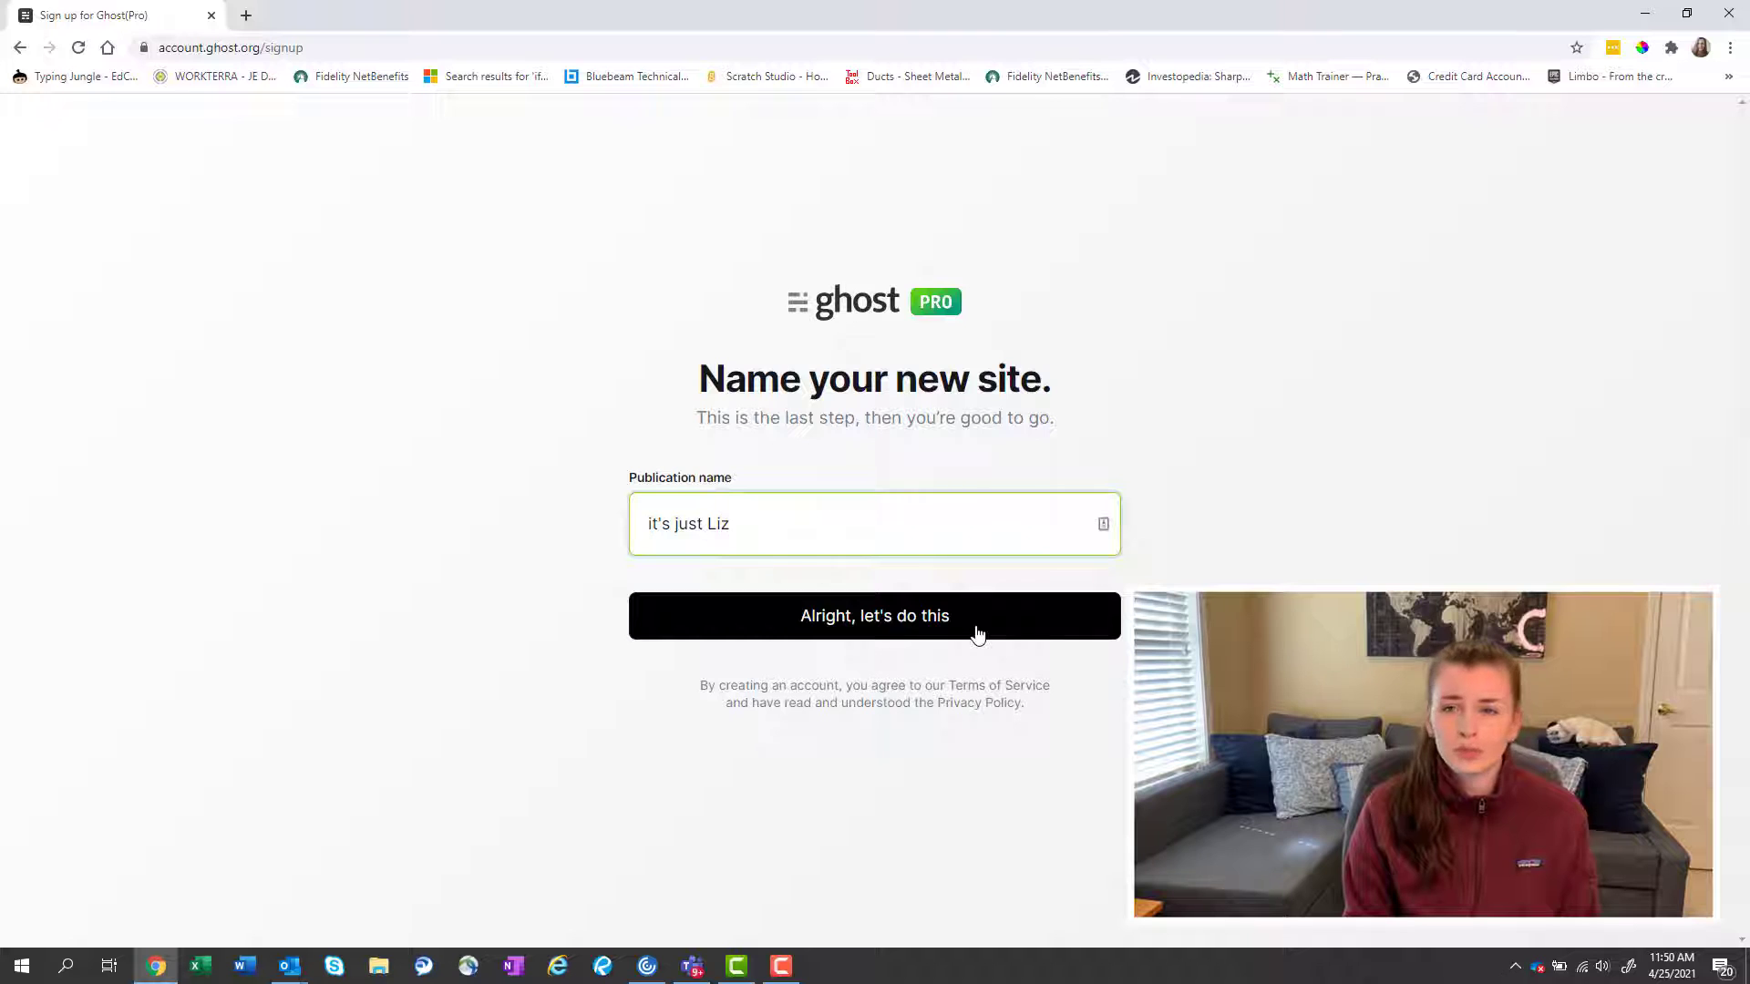
pyautogui.click(977, 634)
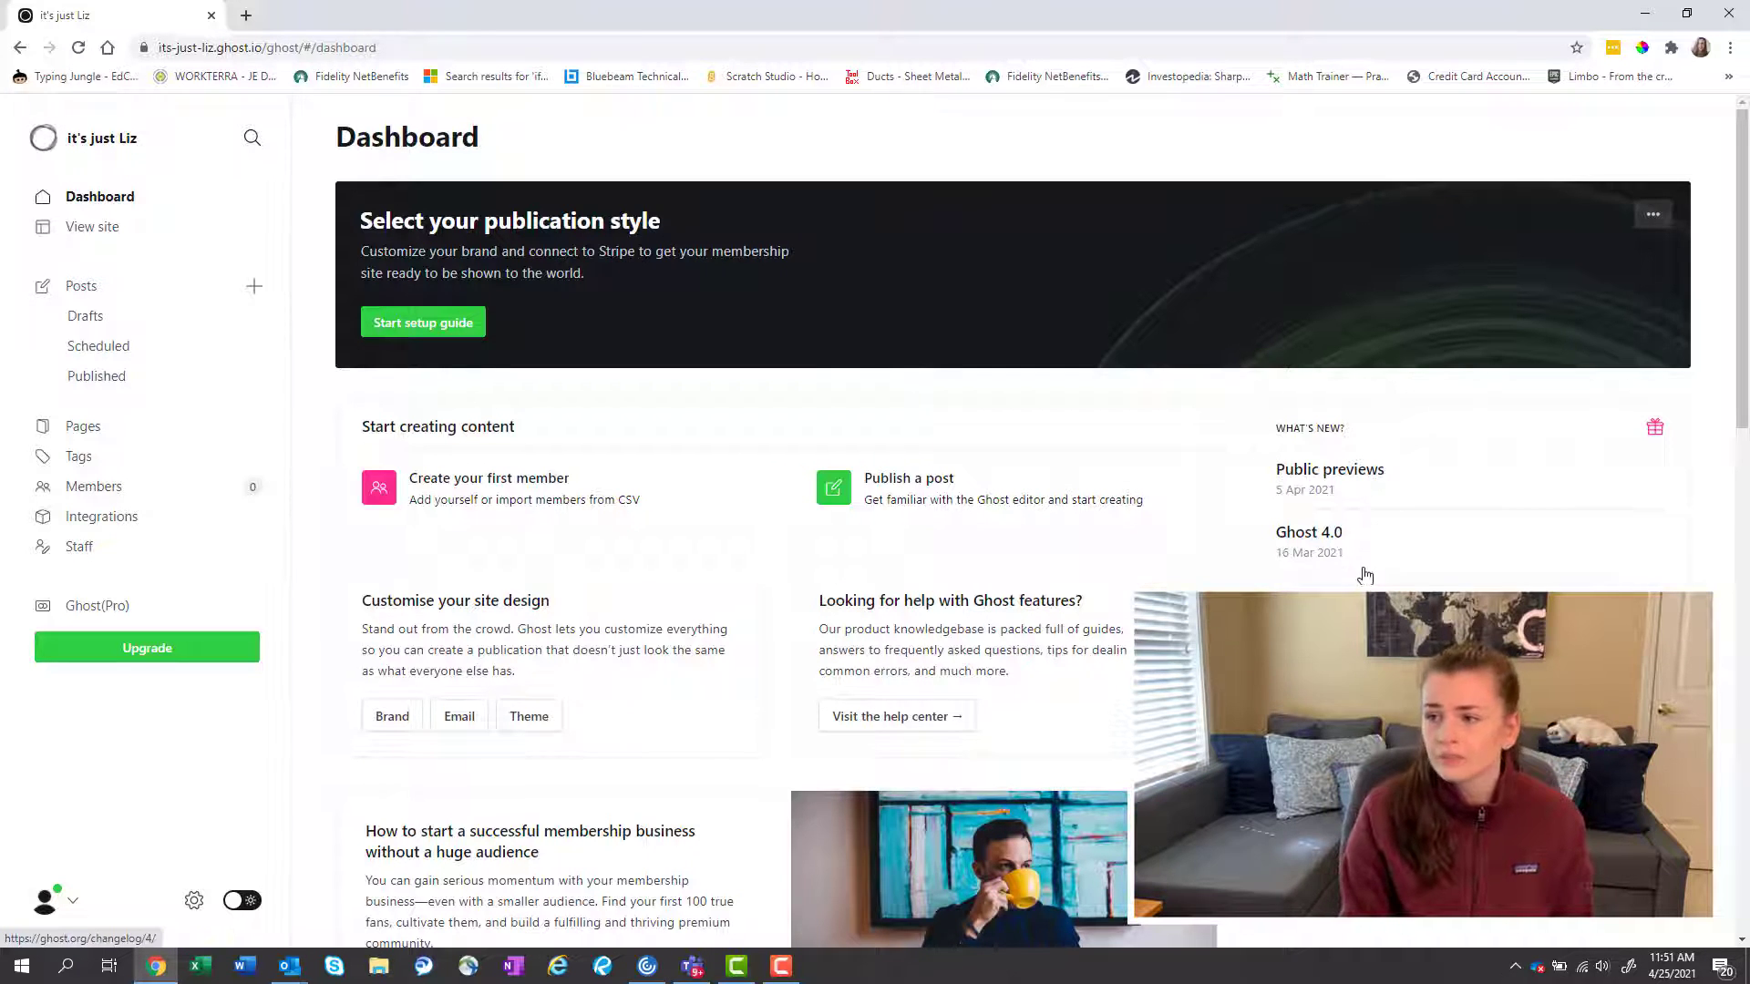
# Look over the Dashboard, then open the Ghost(Pro) billing plans through Upgrade.
pyautogui.scroll(-2, 1364, 576)
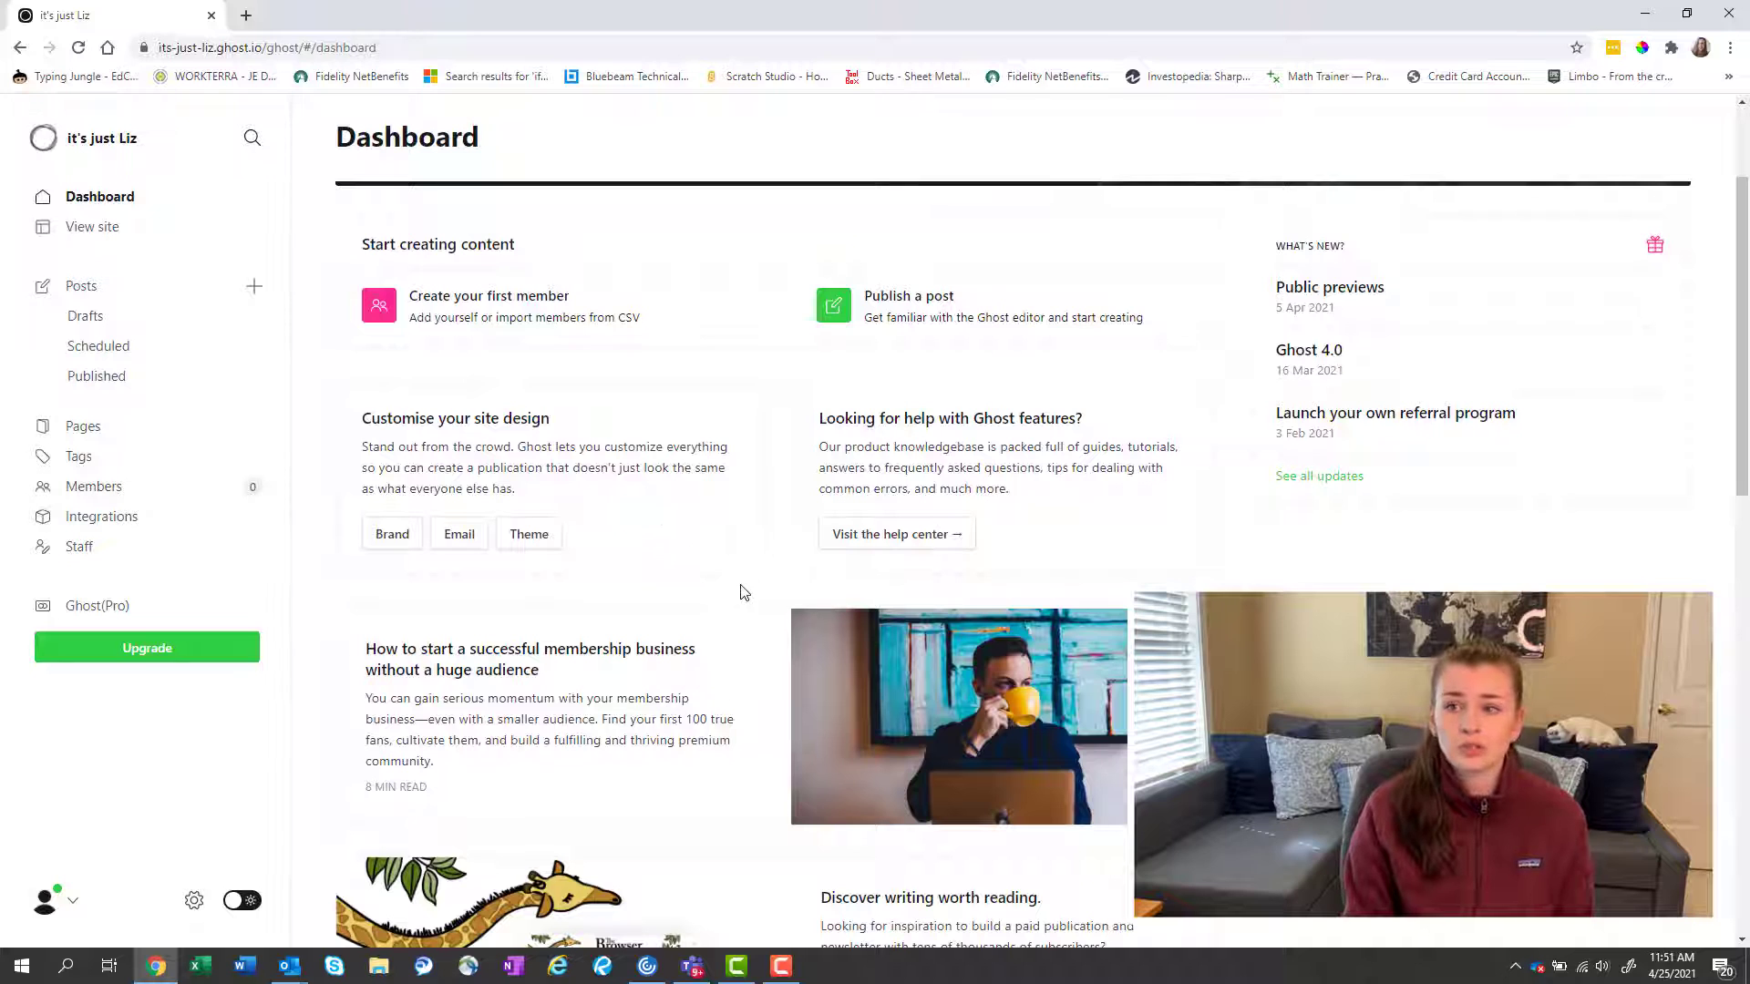
pyautogui.scroll(-1, 802, 533)
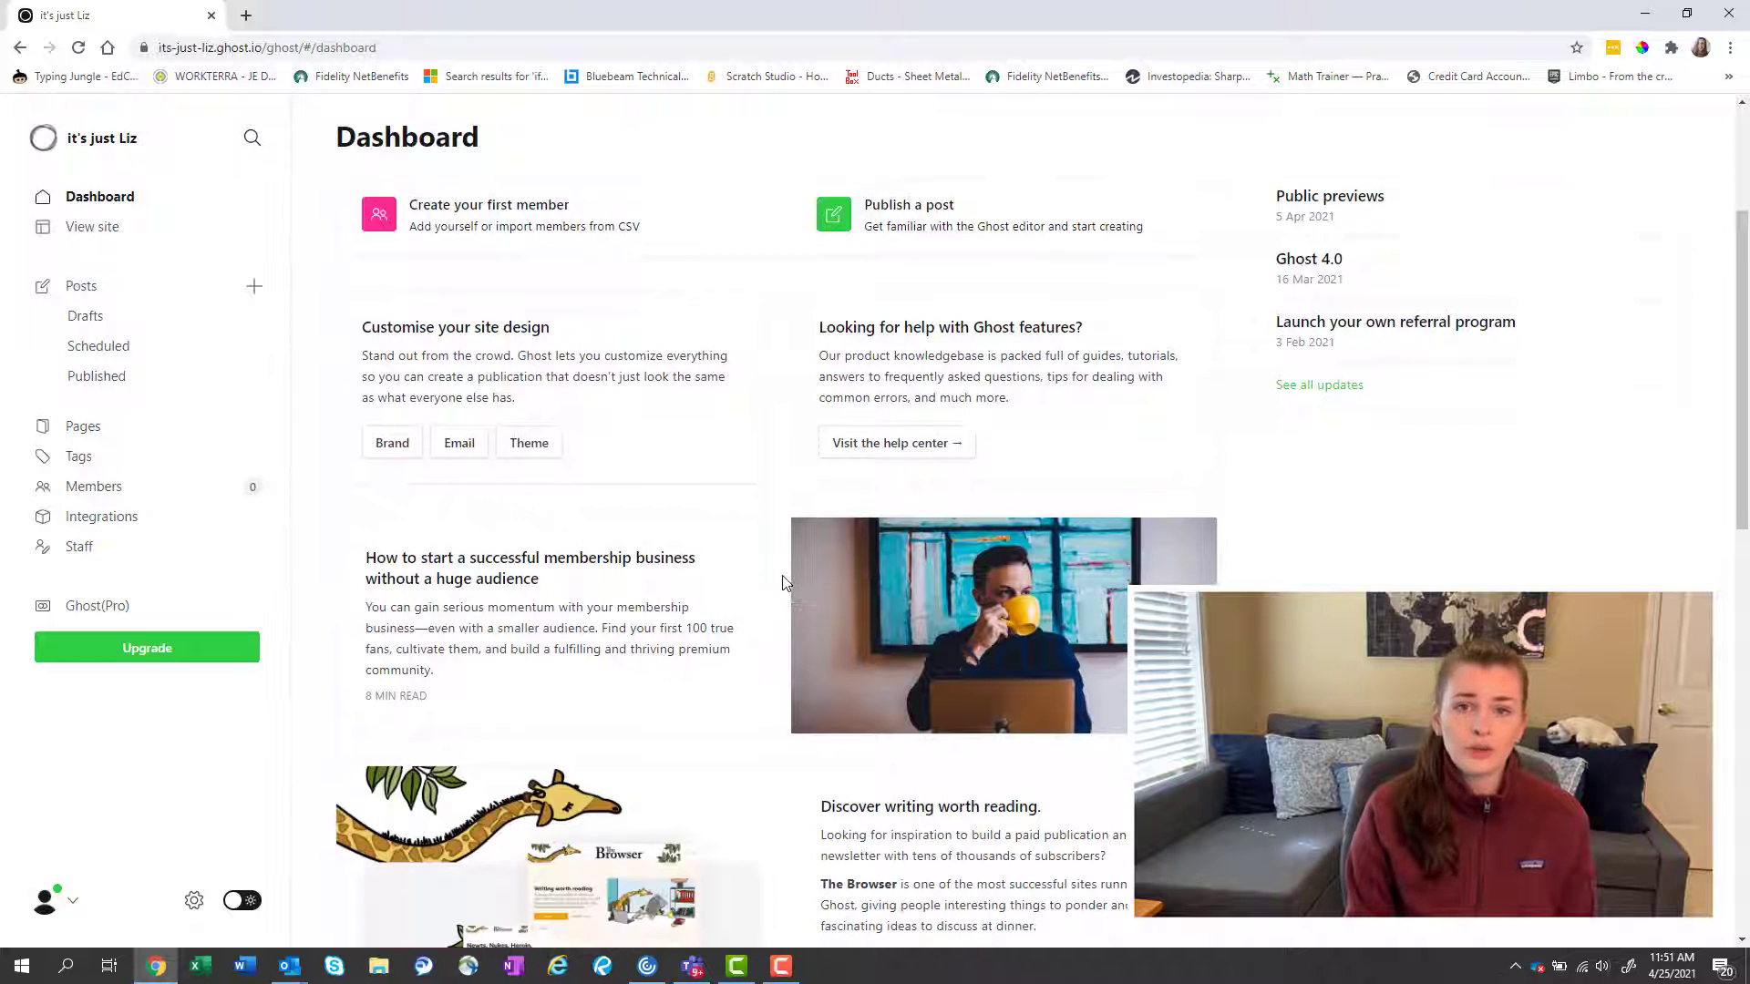
pyautogui.scroll(-2, 809, 526)
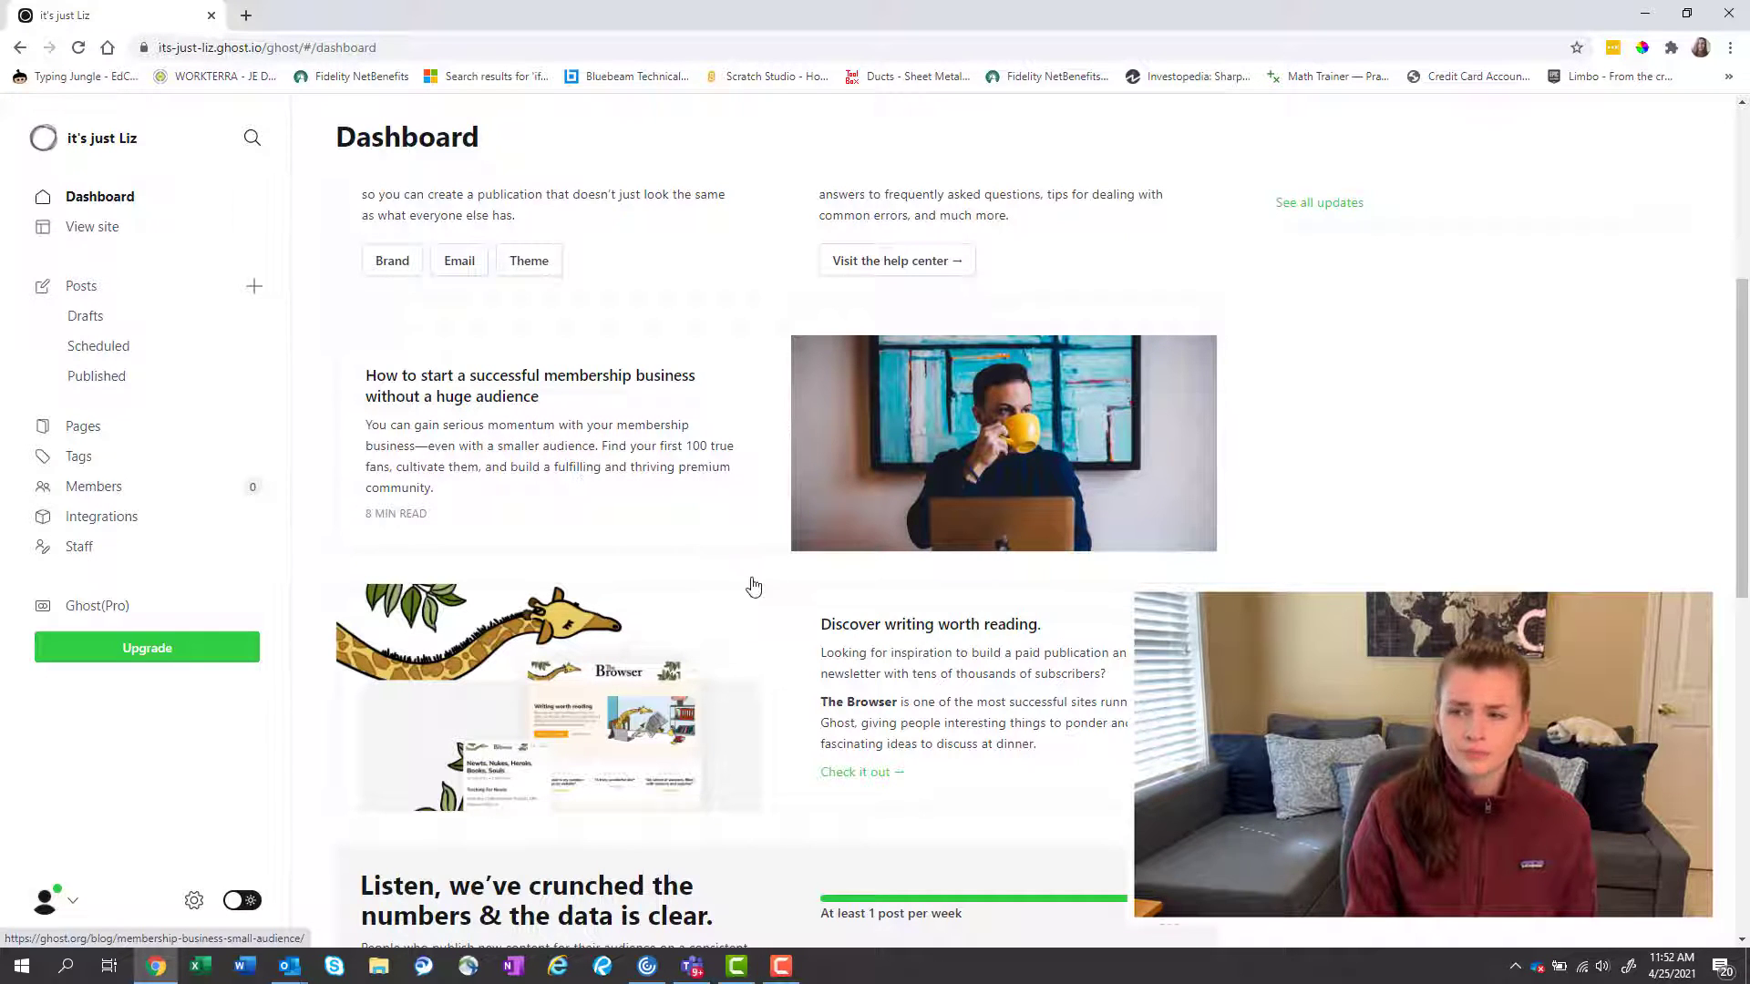
pyautogui.scroll(-3, 752, 585)
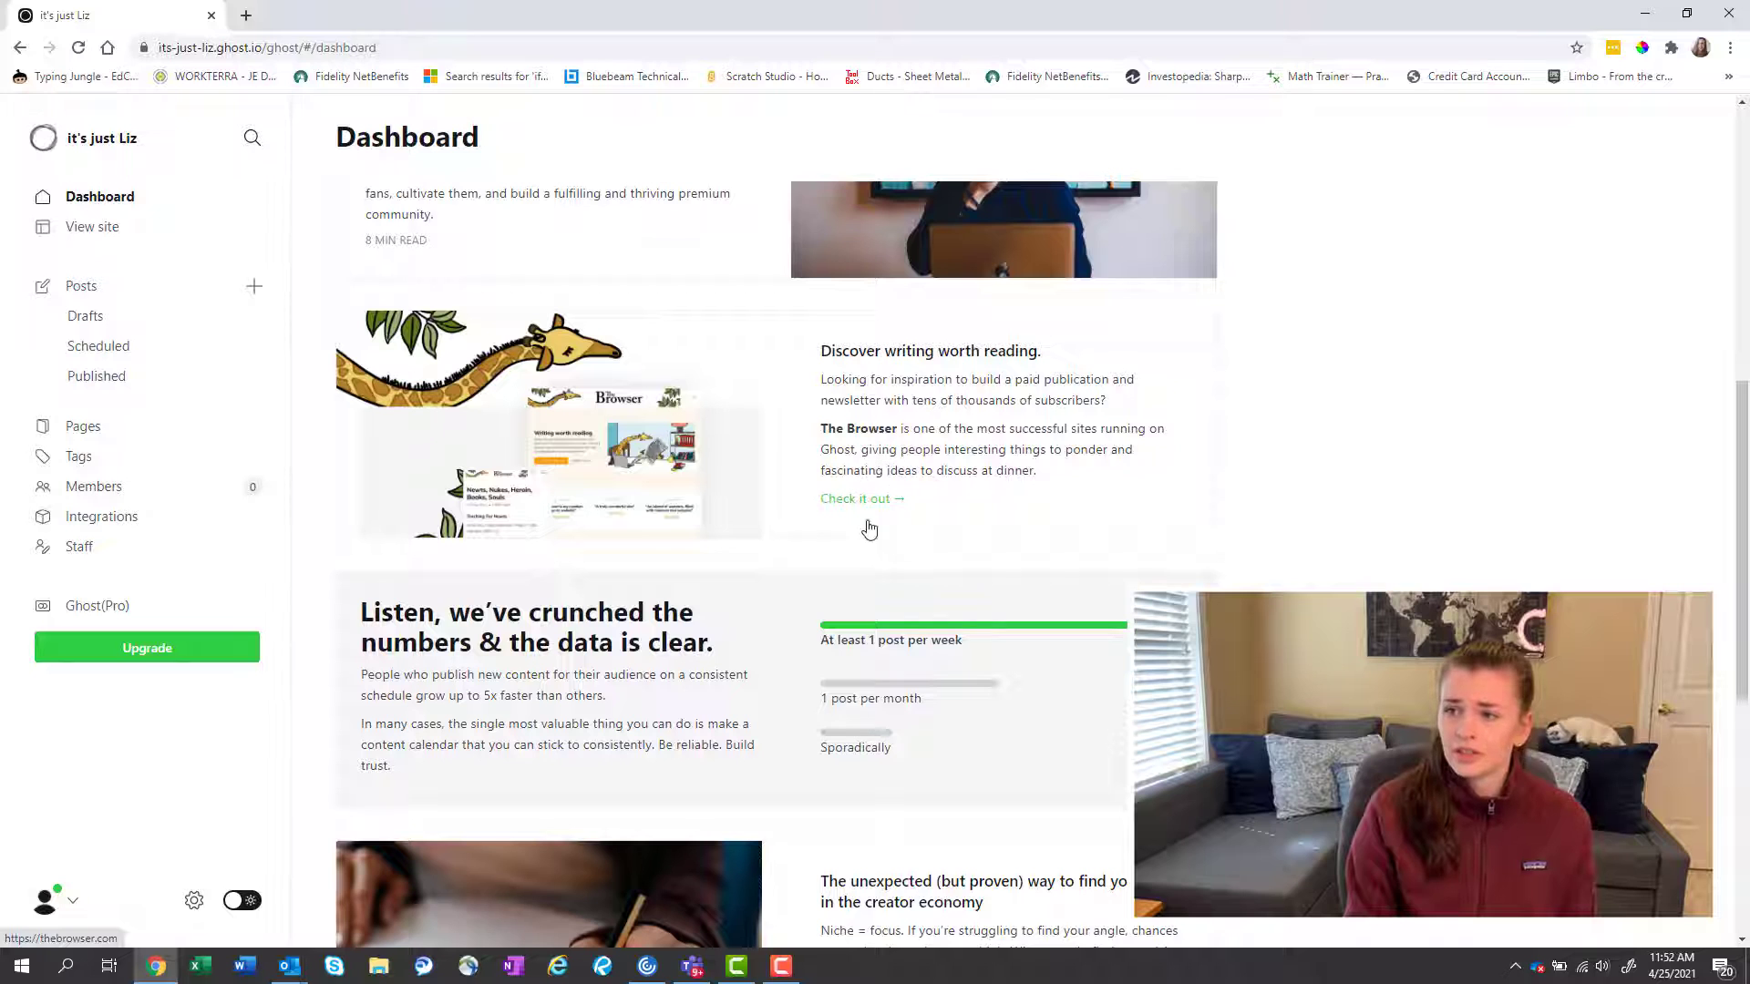
pyautogui.scroll(-3, 847, 556)
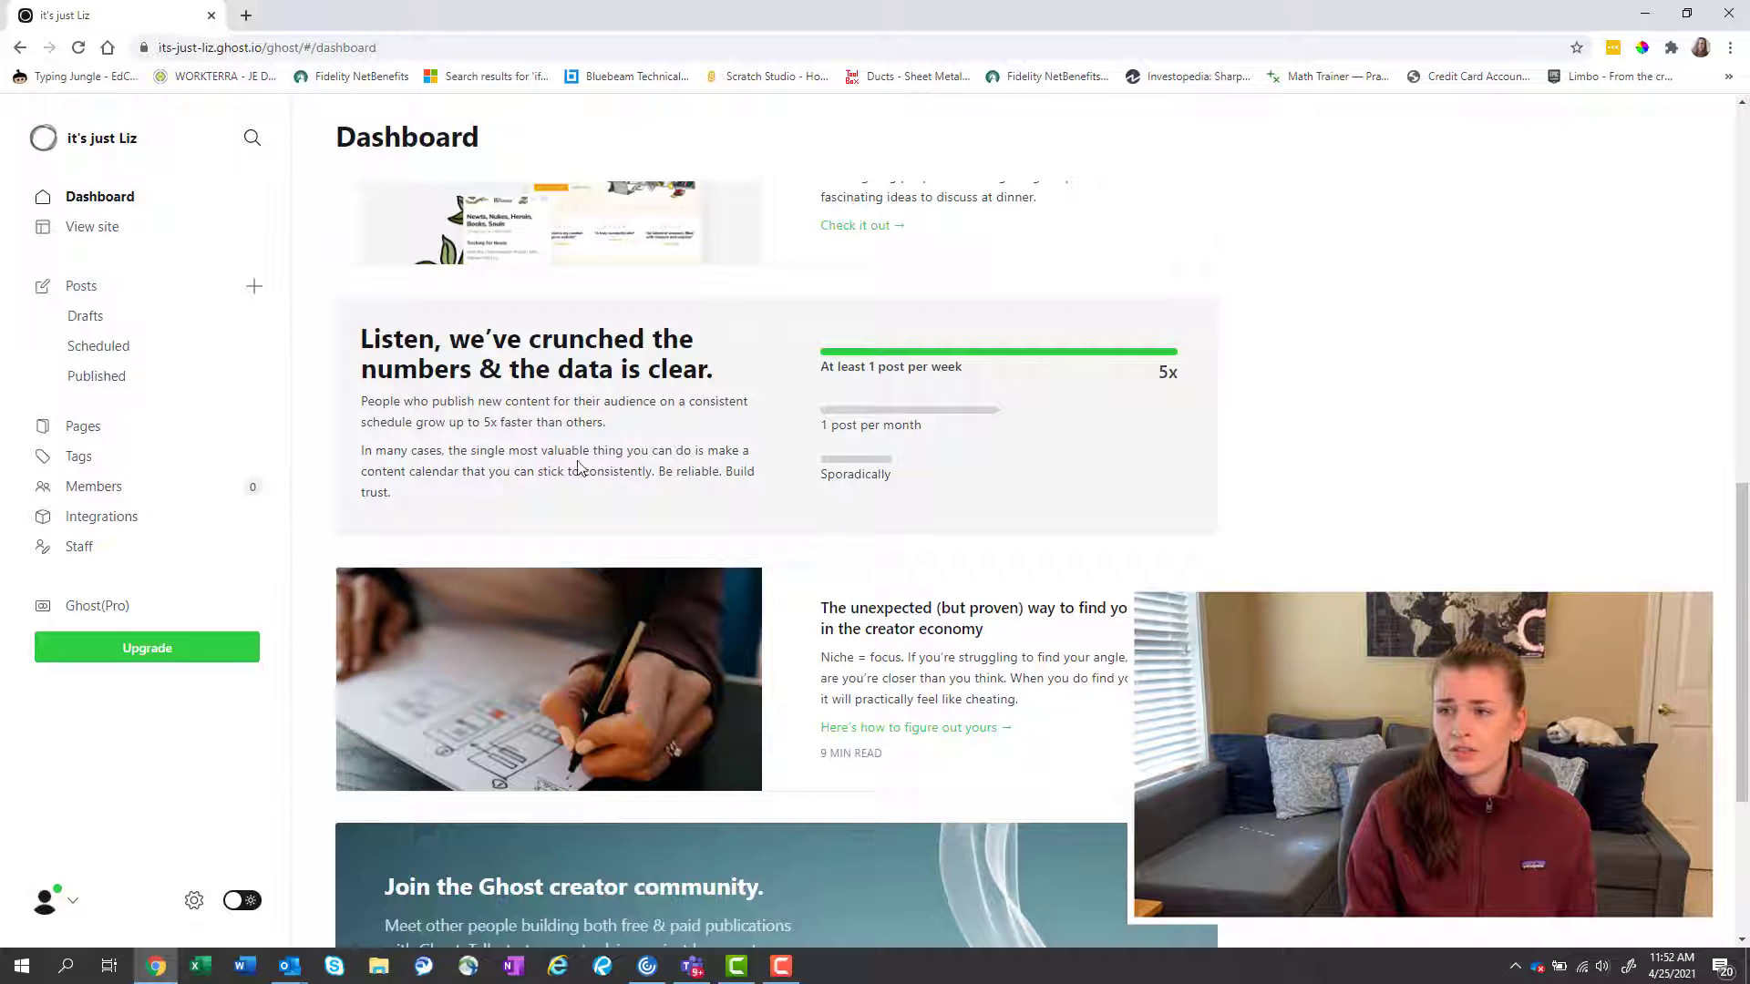
pyautogui.scroll(-3, 618, 551)
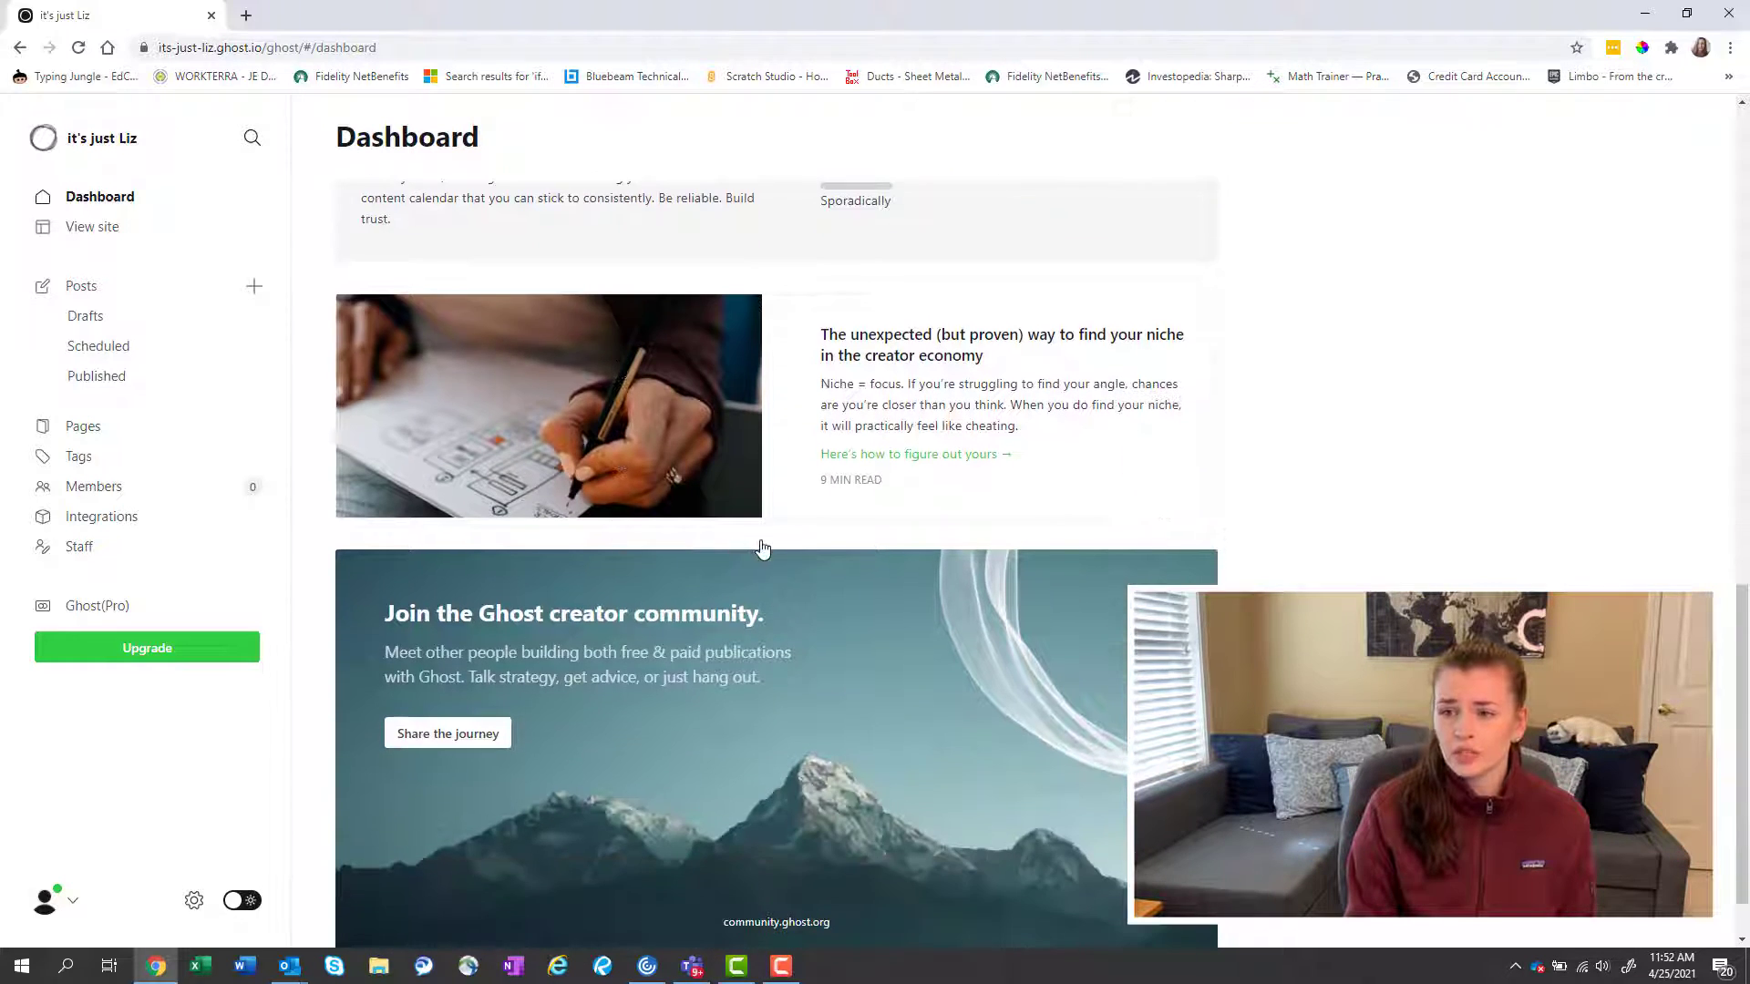
pyautogui.scroll(-1, 803, 536)
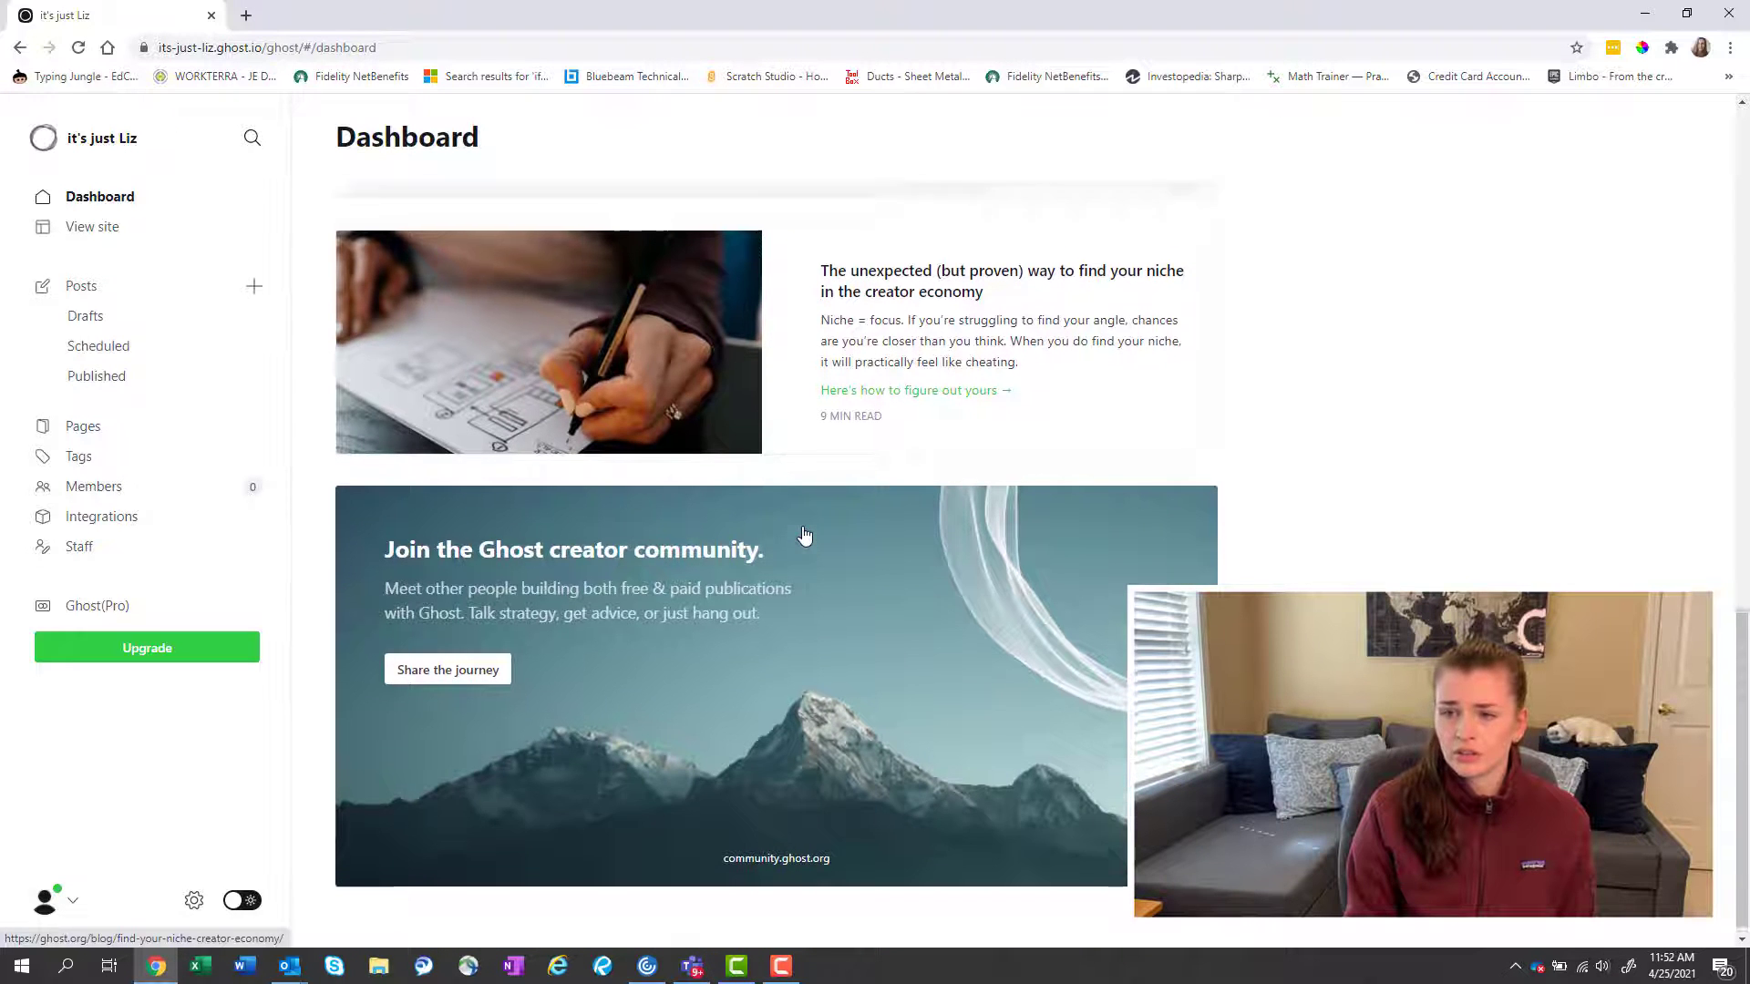
pyautogui.scroll(4, 804, 536)
pyautogui.scroll(1, 547, 542)
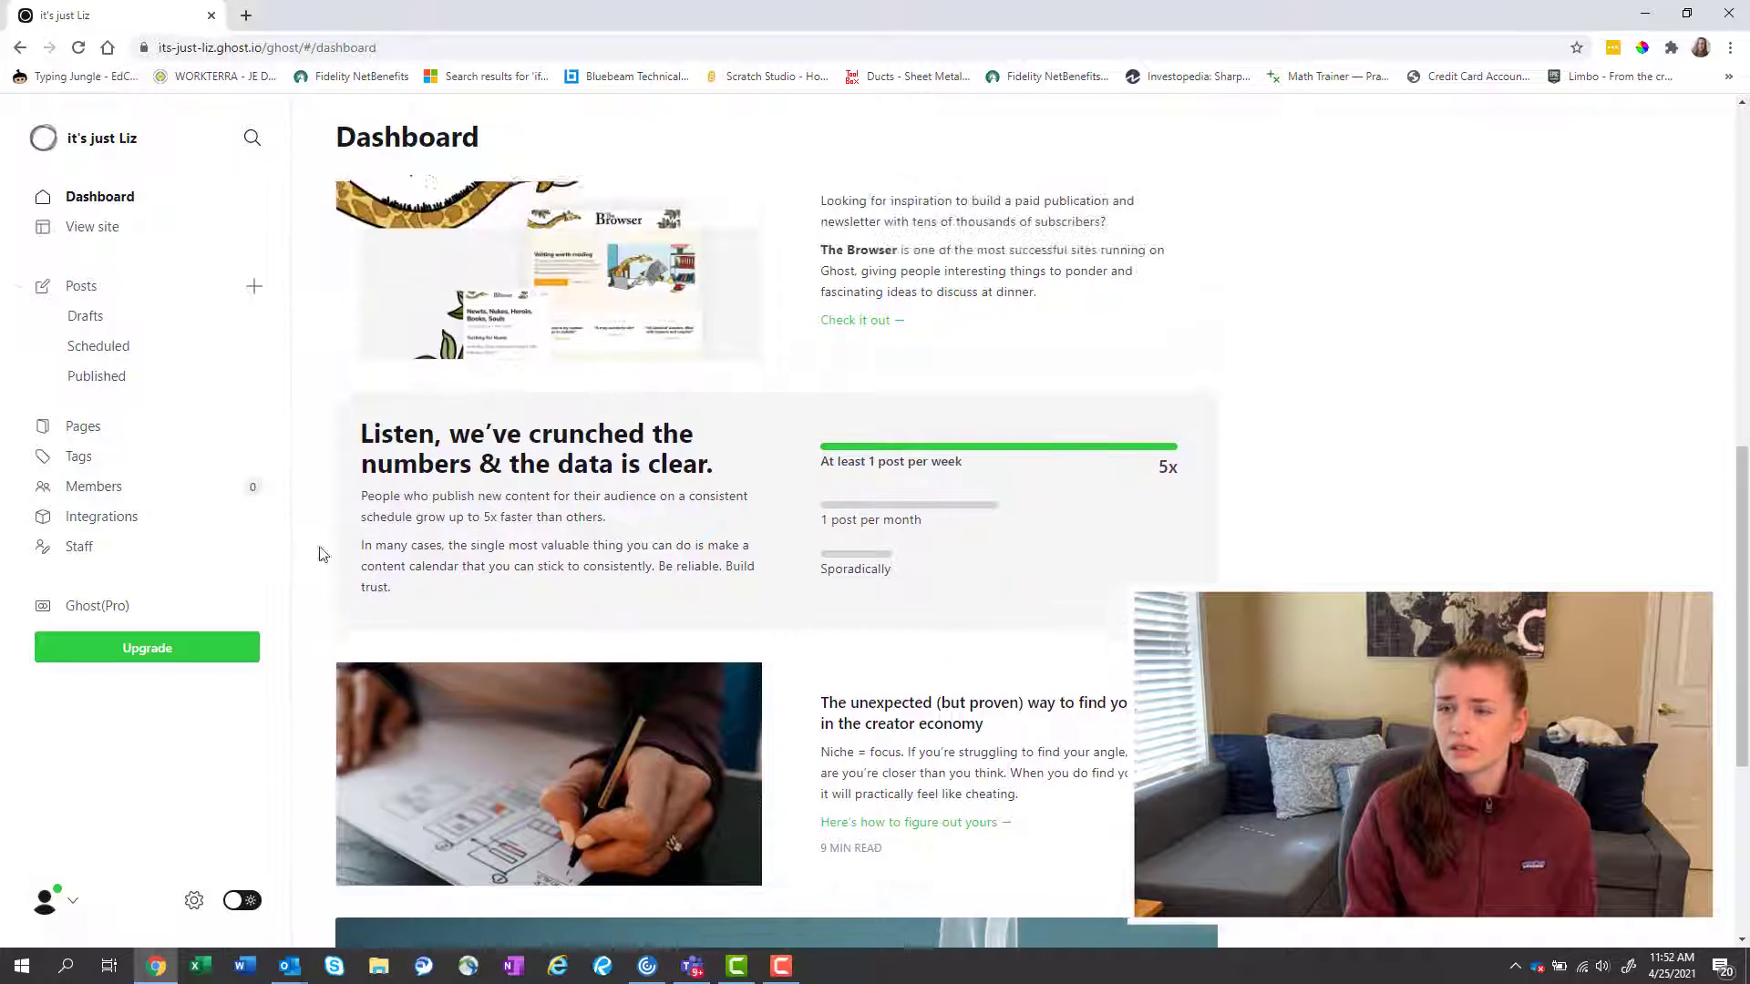
pyautogui.click(146, 649)
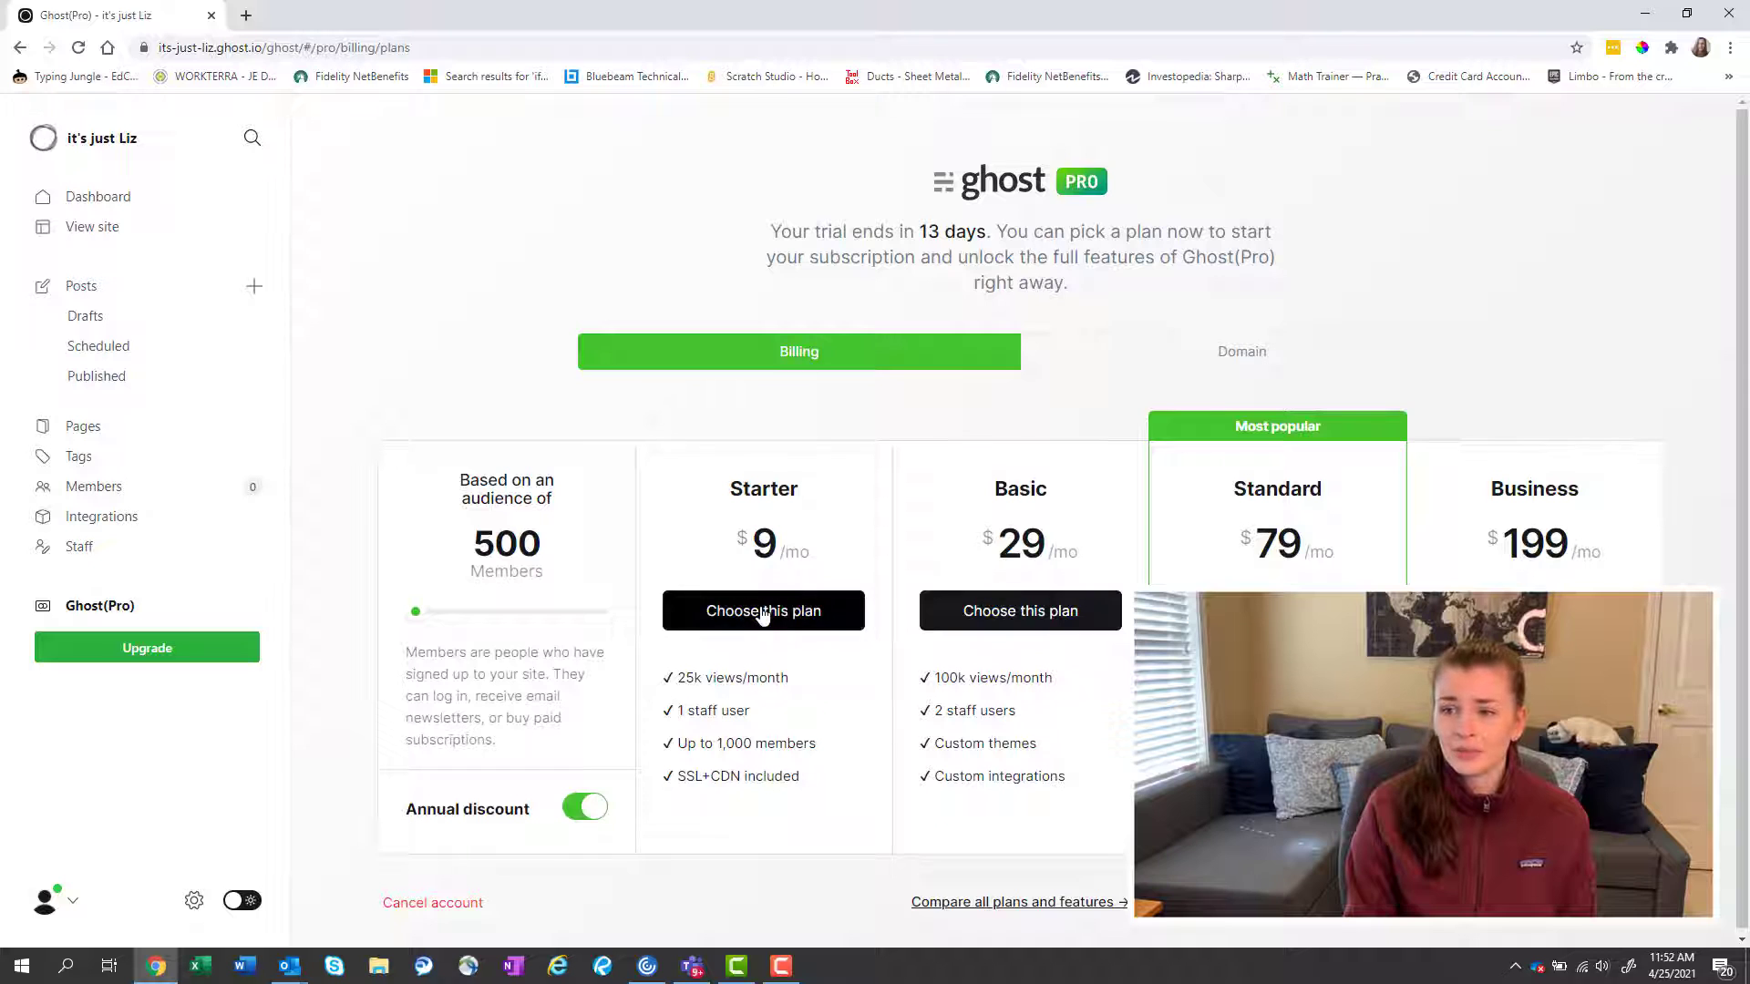
pyautogui.scroll(-1, 766, 602)
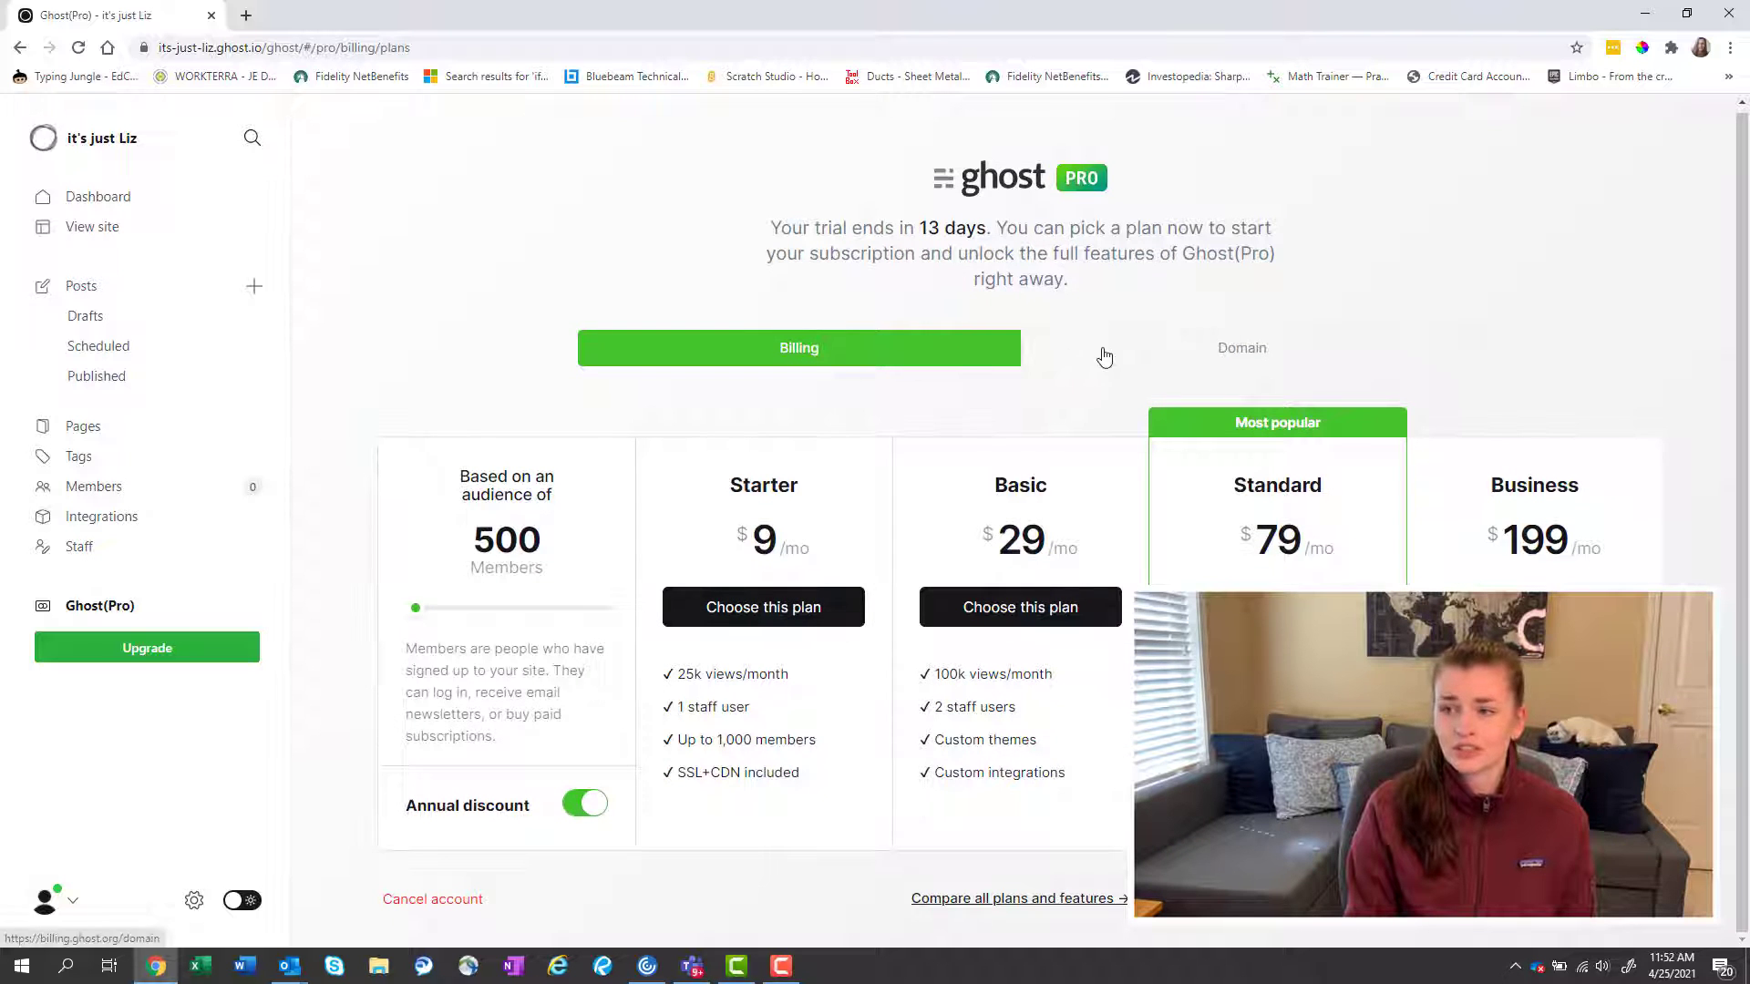
pyautogui.click(1075, 347)
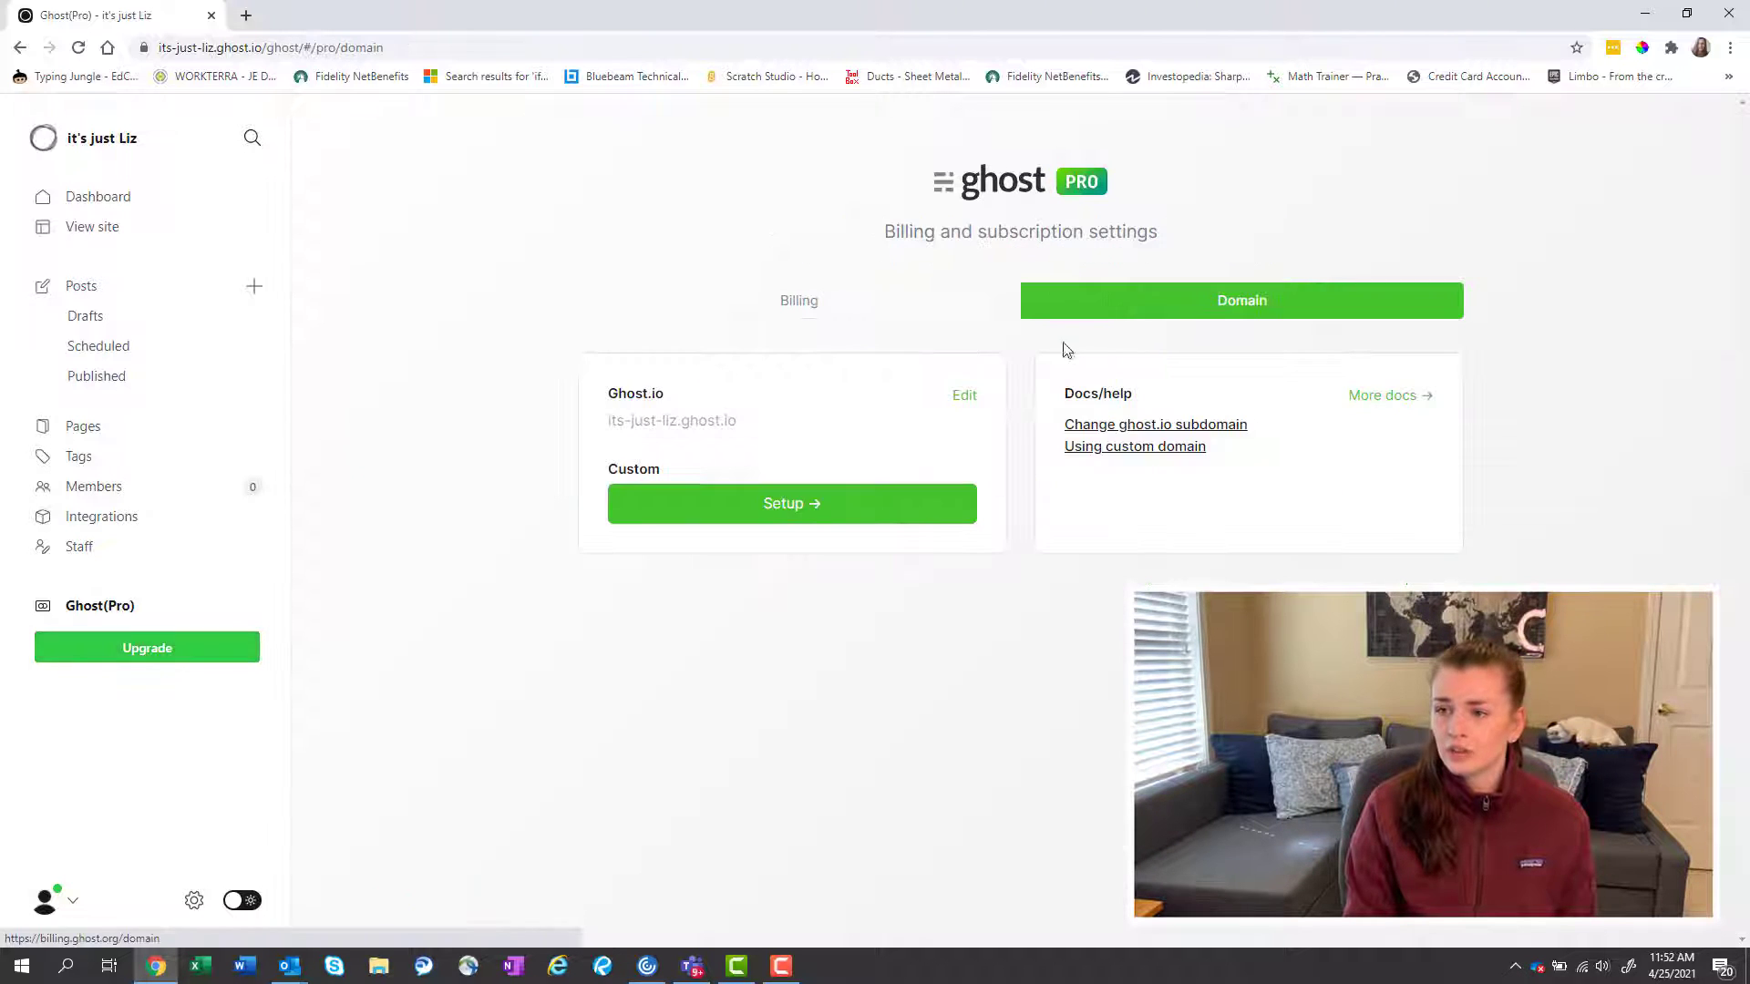
pyautogui.click(916, 317)
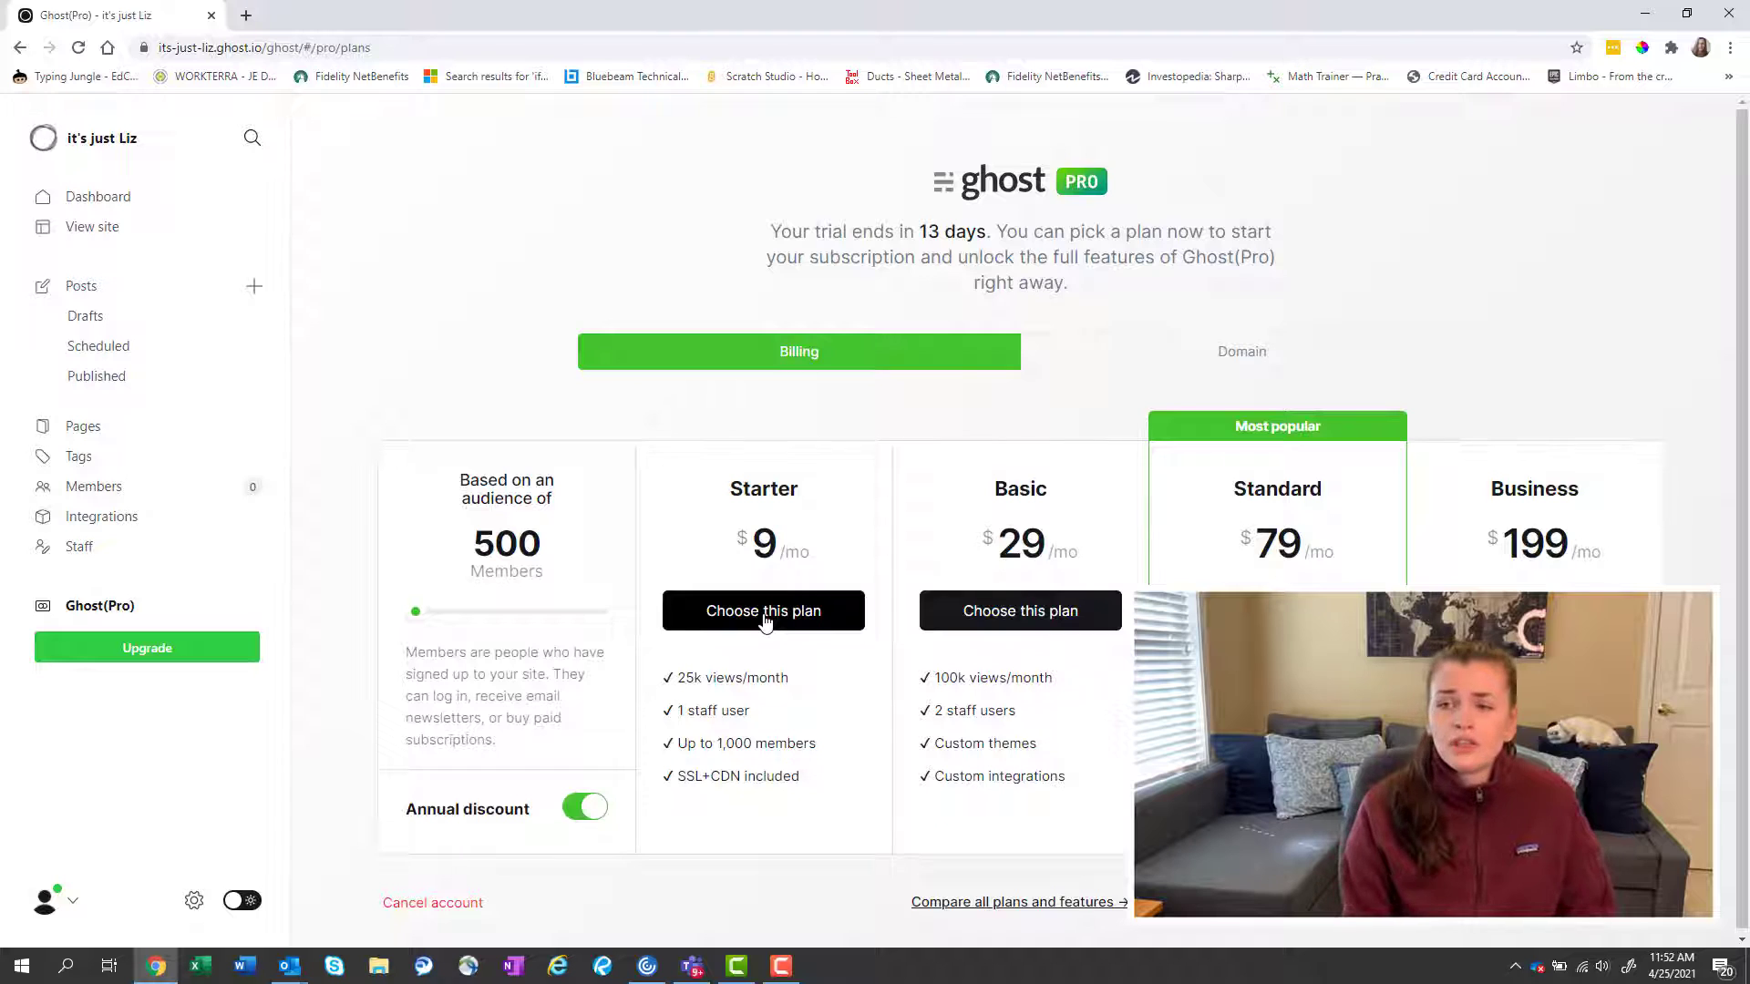
# Subscribe to the Starter (year) plan at $108 per year, then return to the Dashboard.
pyautogui.click(763, 617)
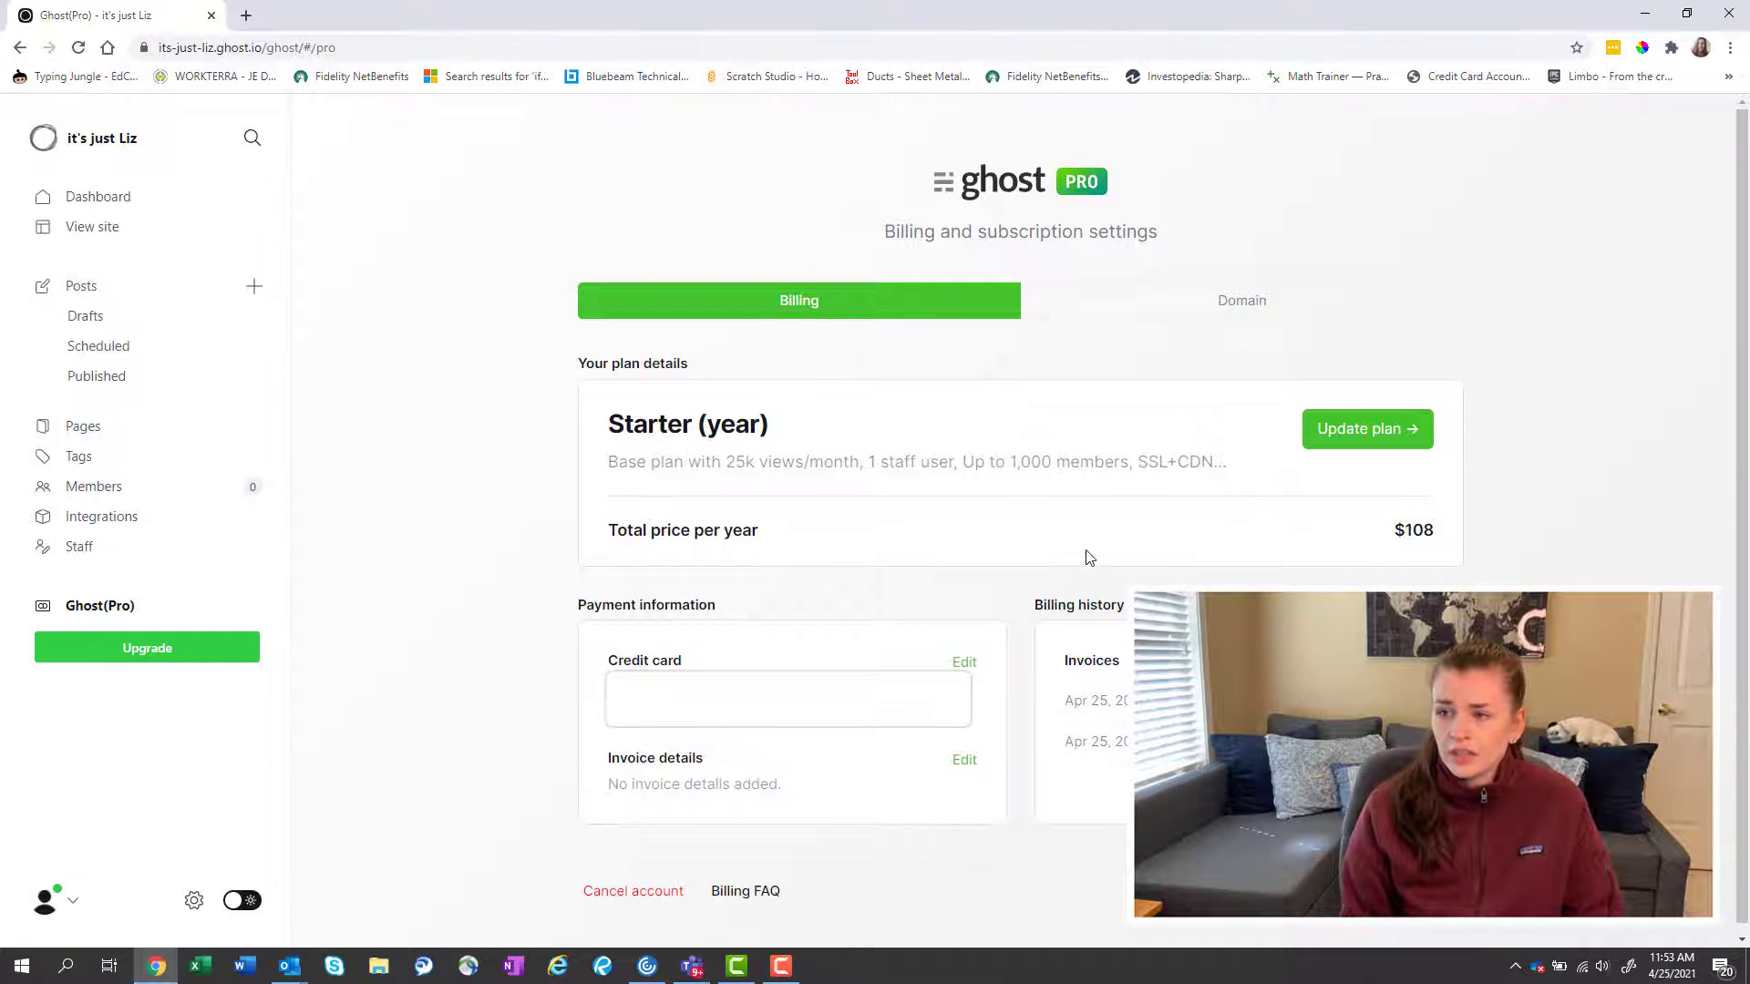
pyautogui.scroll(-1, 1021, 533)
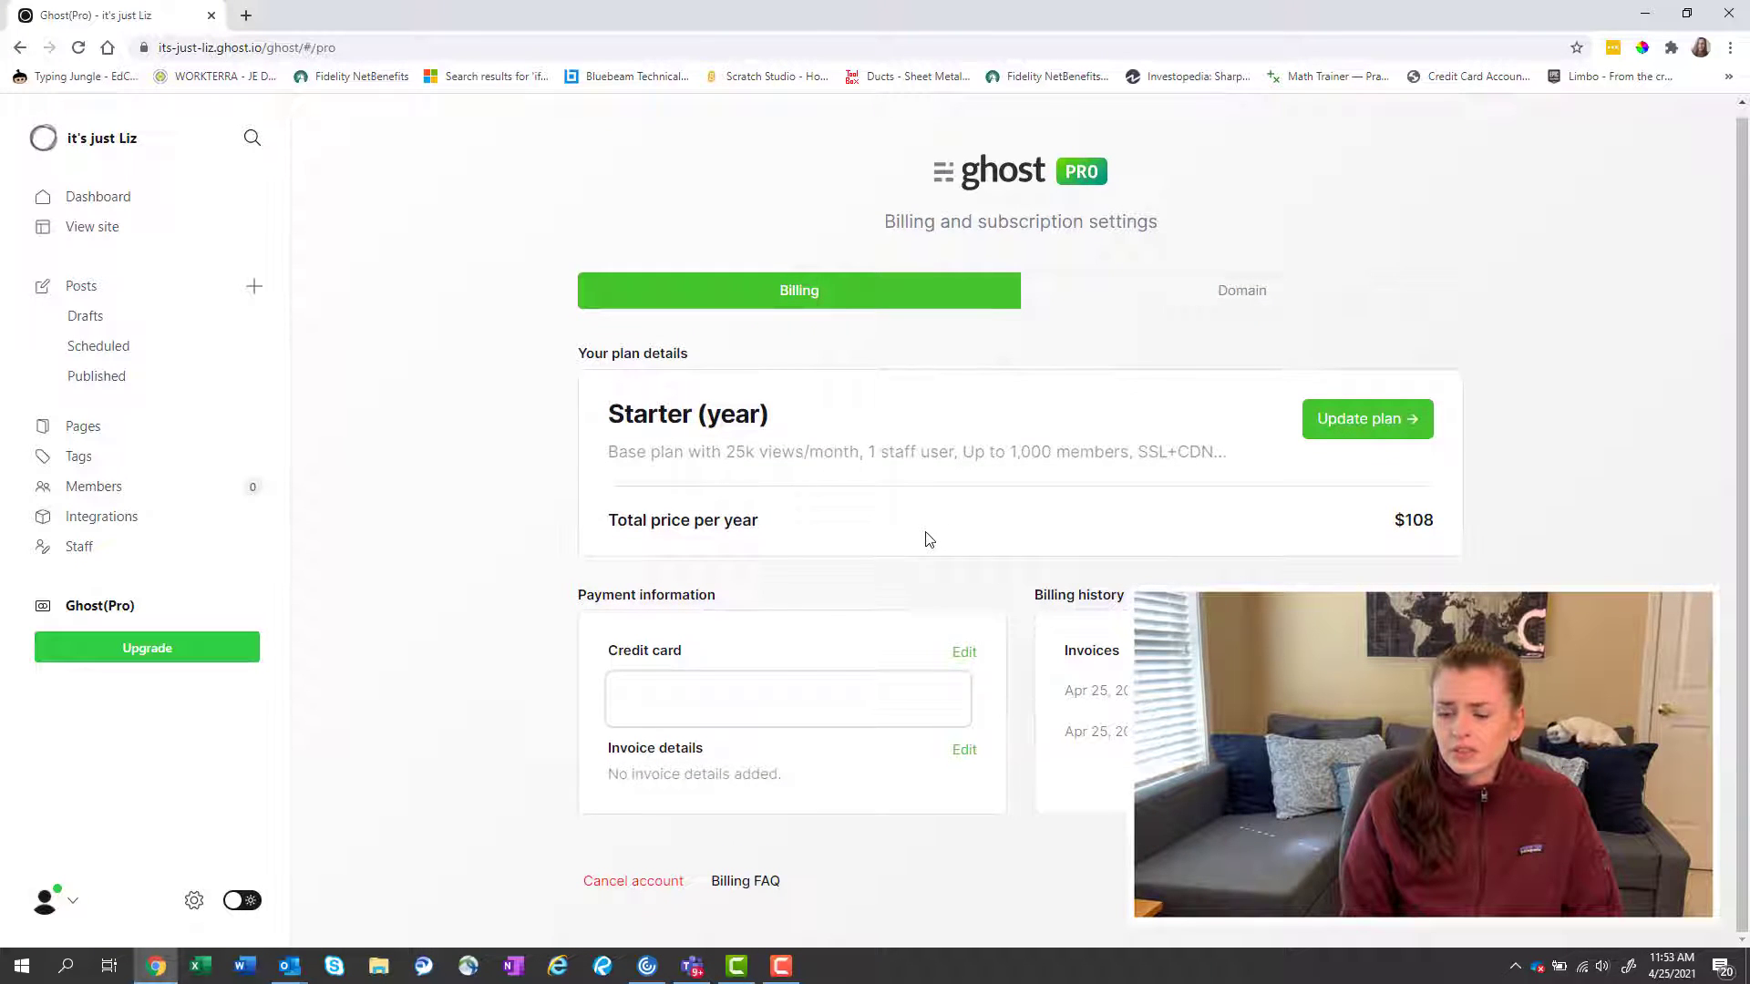
pyautogui.scroll(1, 927, 539)
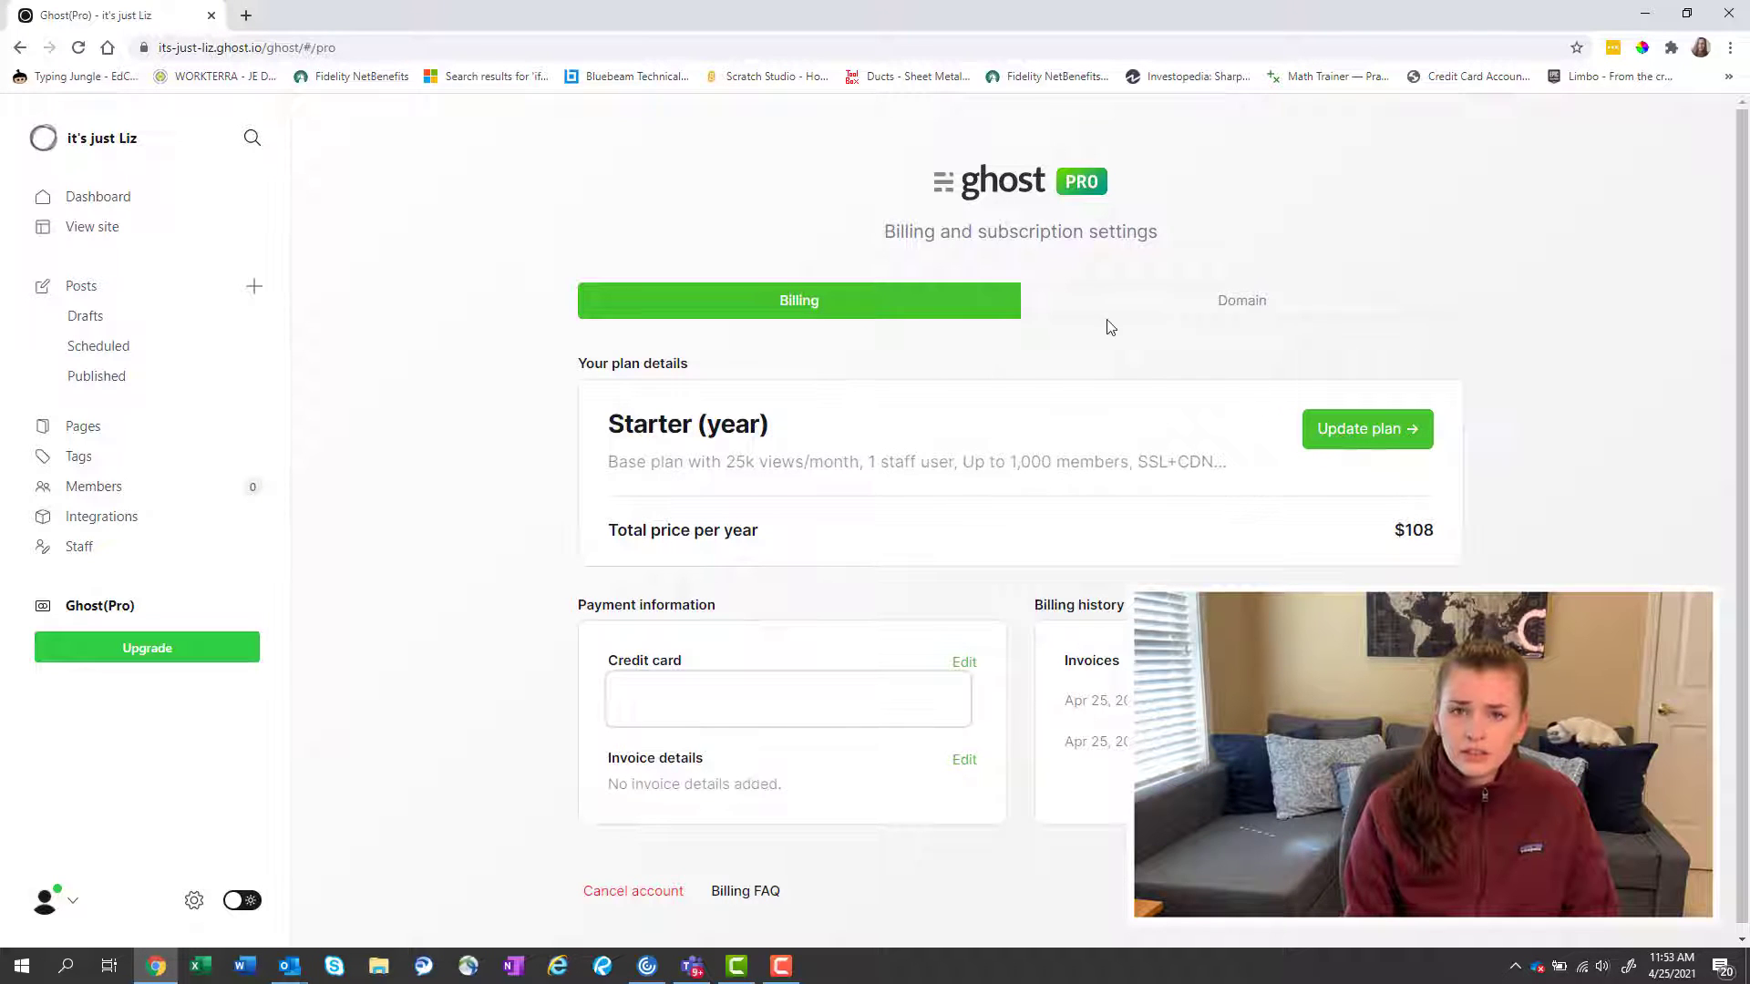
pyautogui.scroll(-1, 765, 583)
pyautogui.scroll(1, 765, 585)
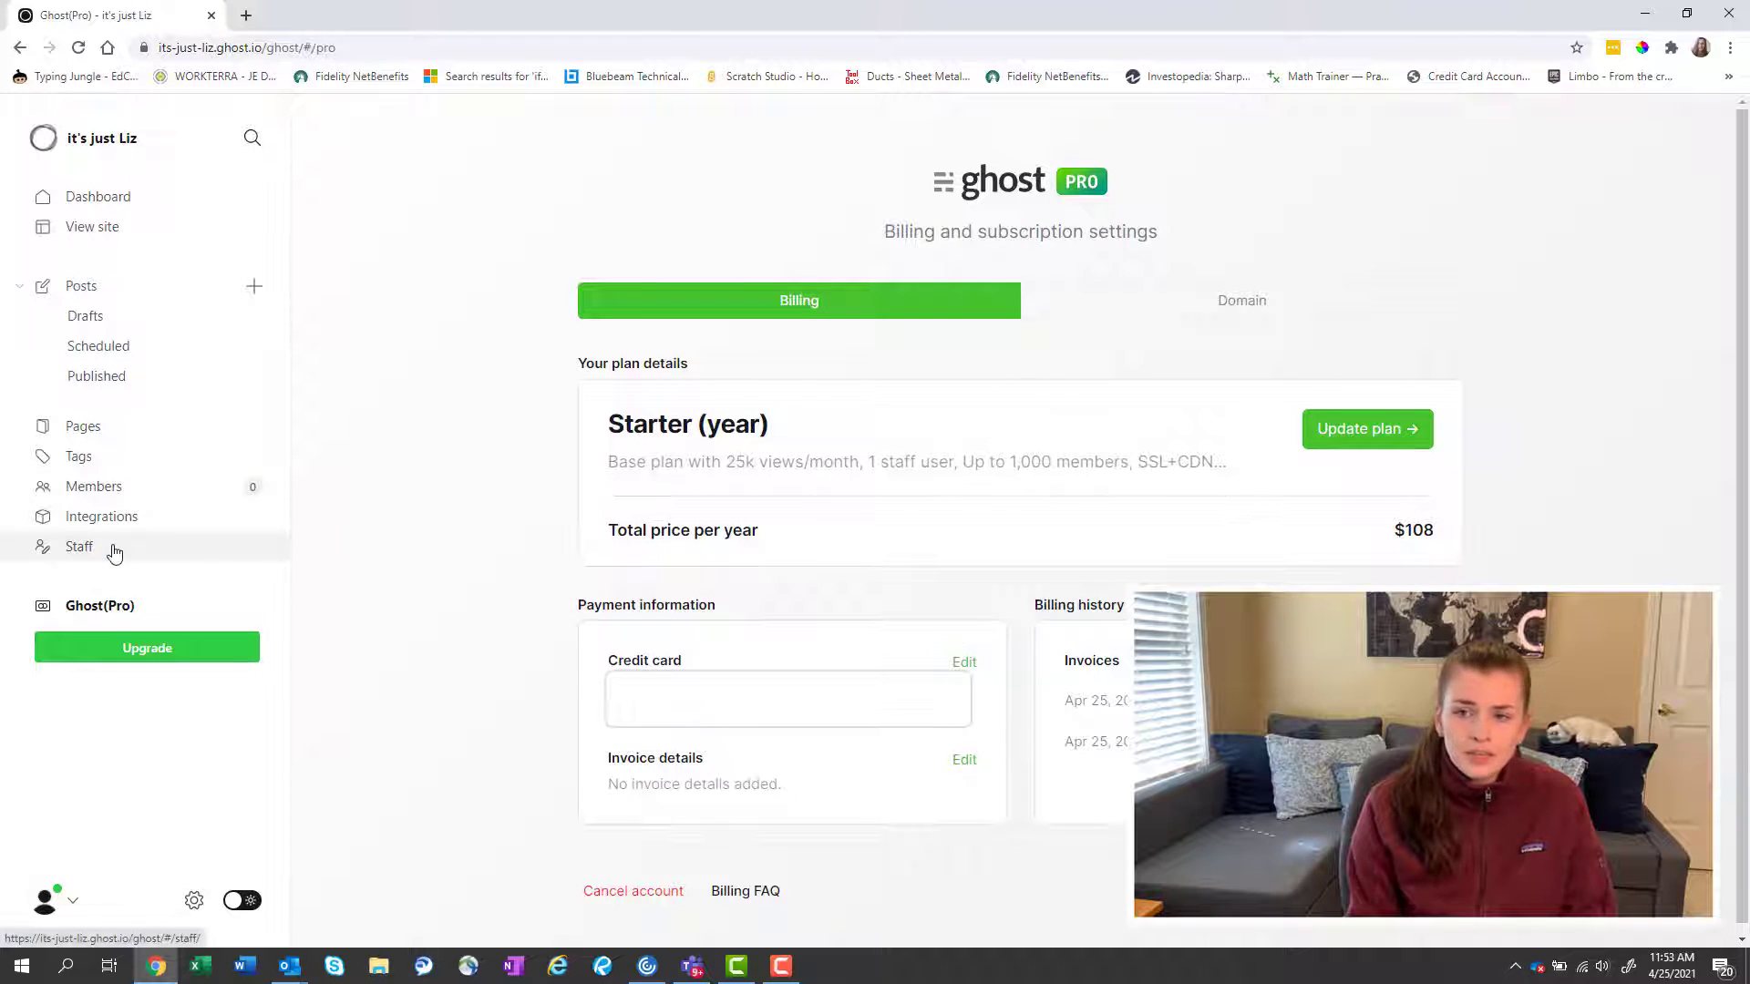
pyautogui.click(140, 198)
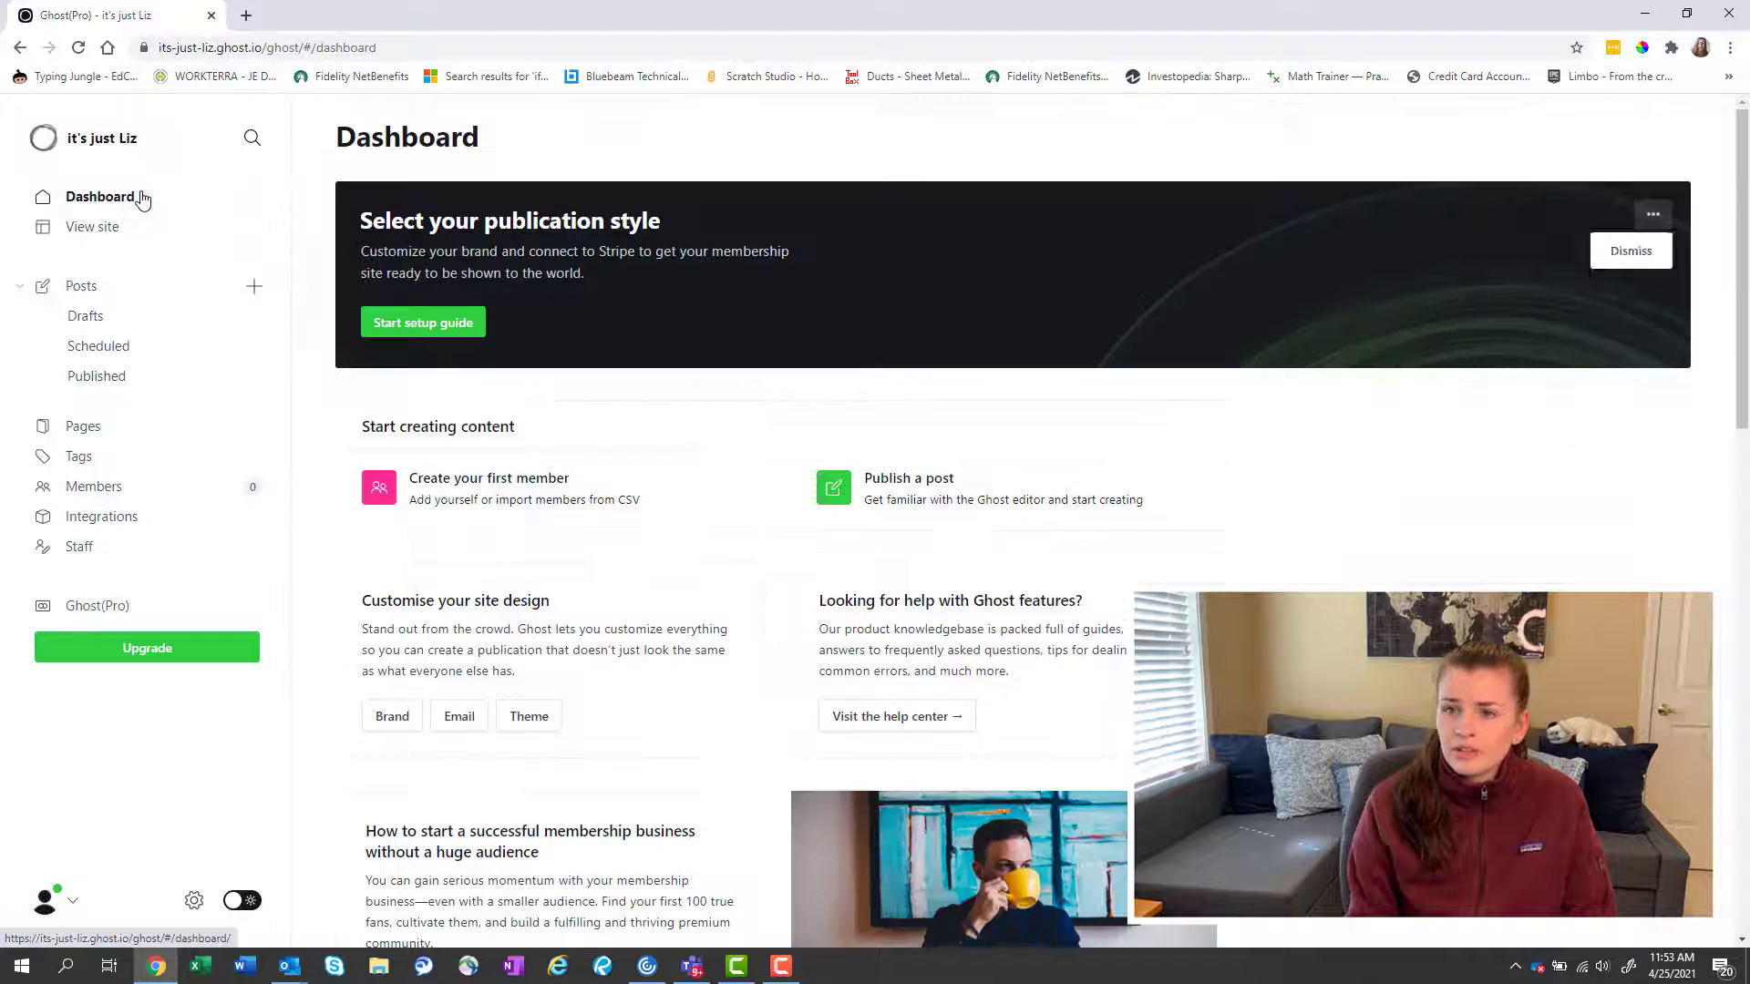
# Preview the live site, then browse the Drafts and Scheduled post lists.
pyautogui.click(141, 229)
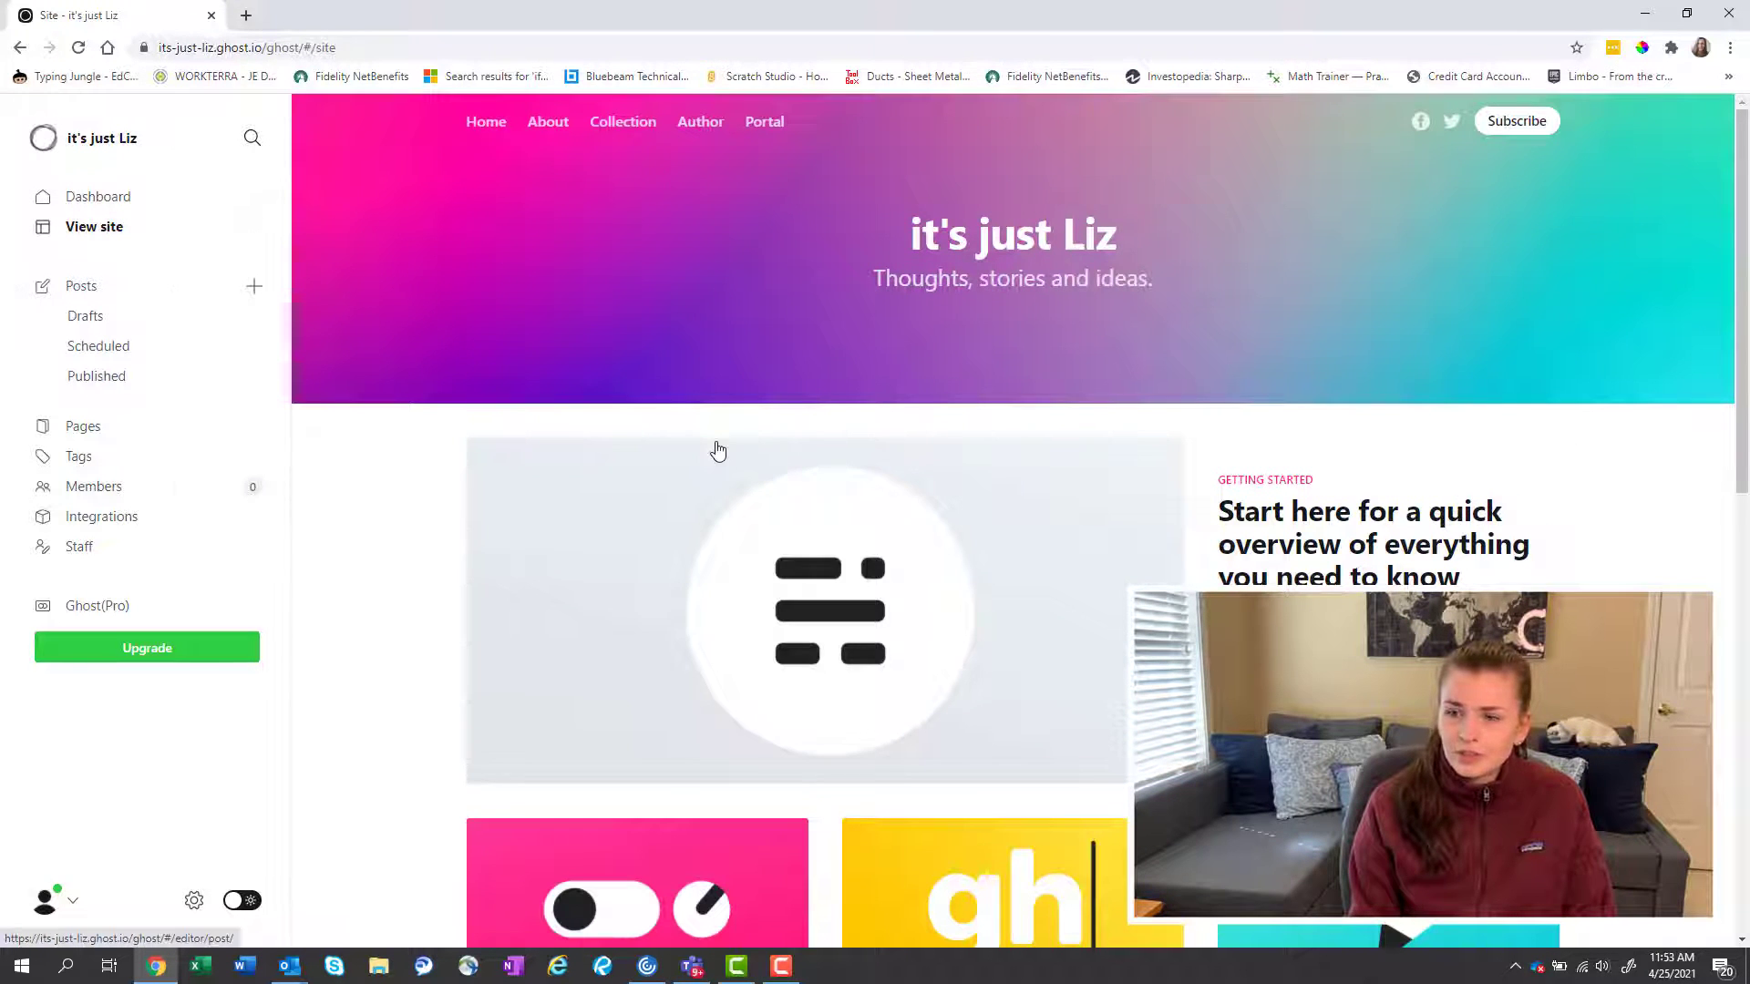
pyautogui.scroll(-8, 839, 535)
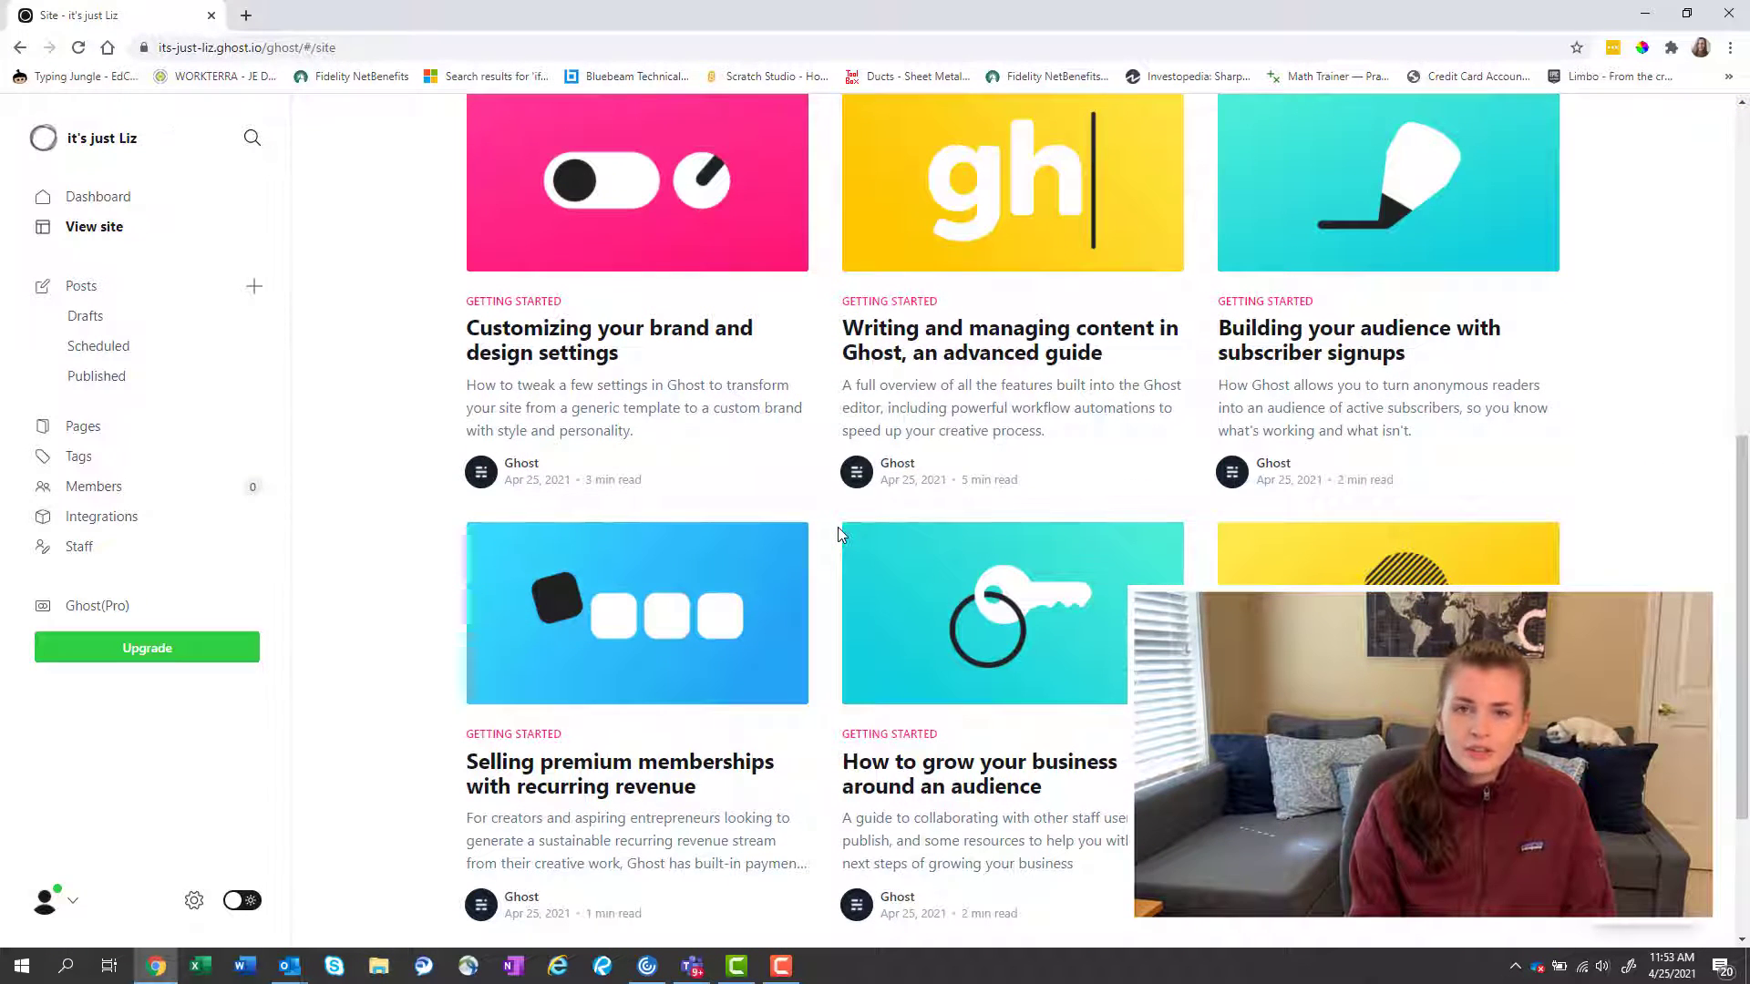
pyautogui.scroll(8, 840, 534)
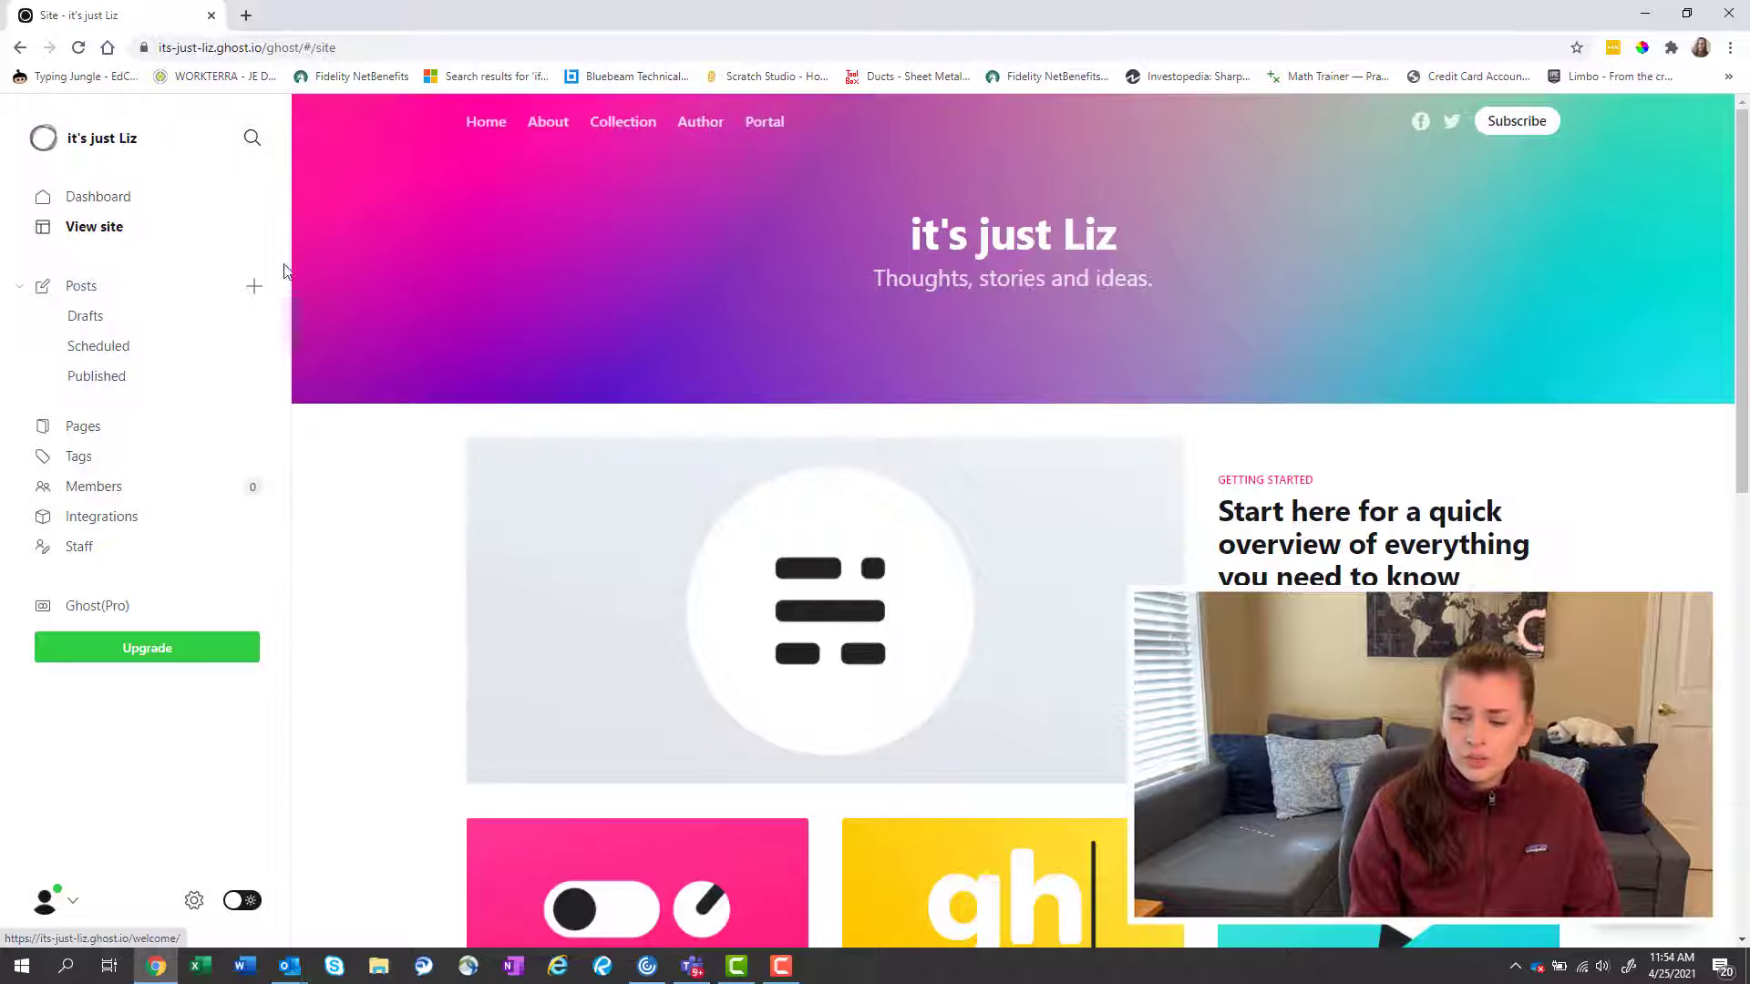
pyautogui.click(91, 197)
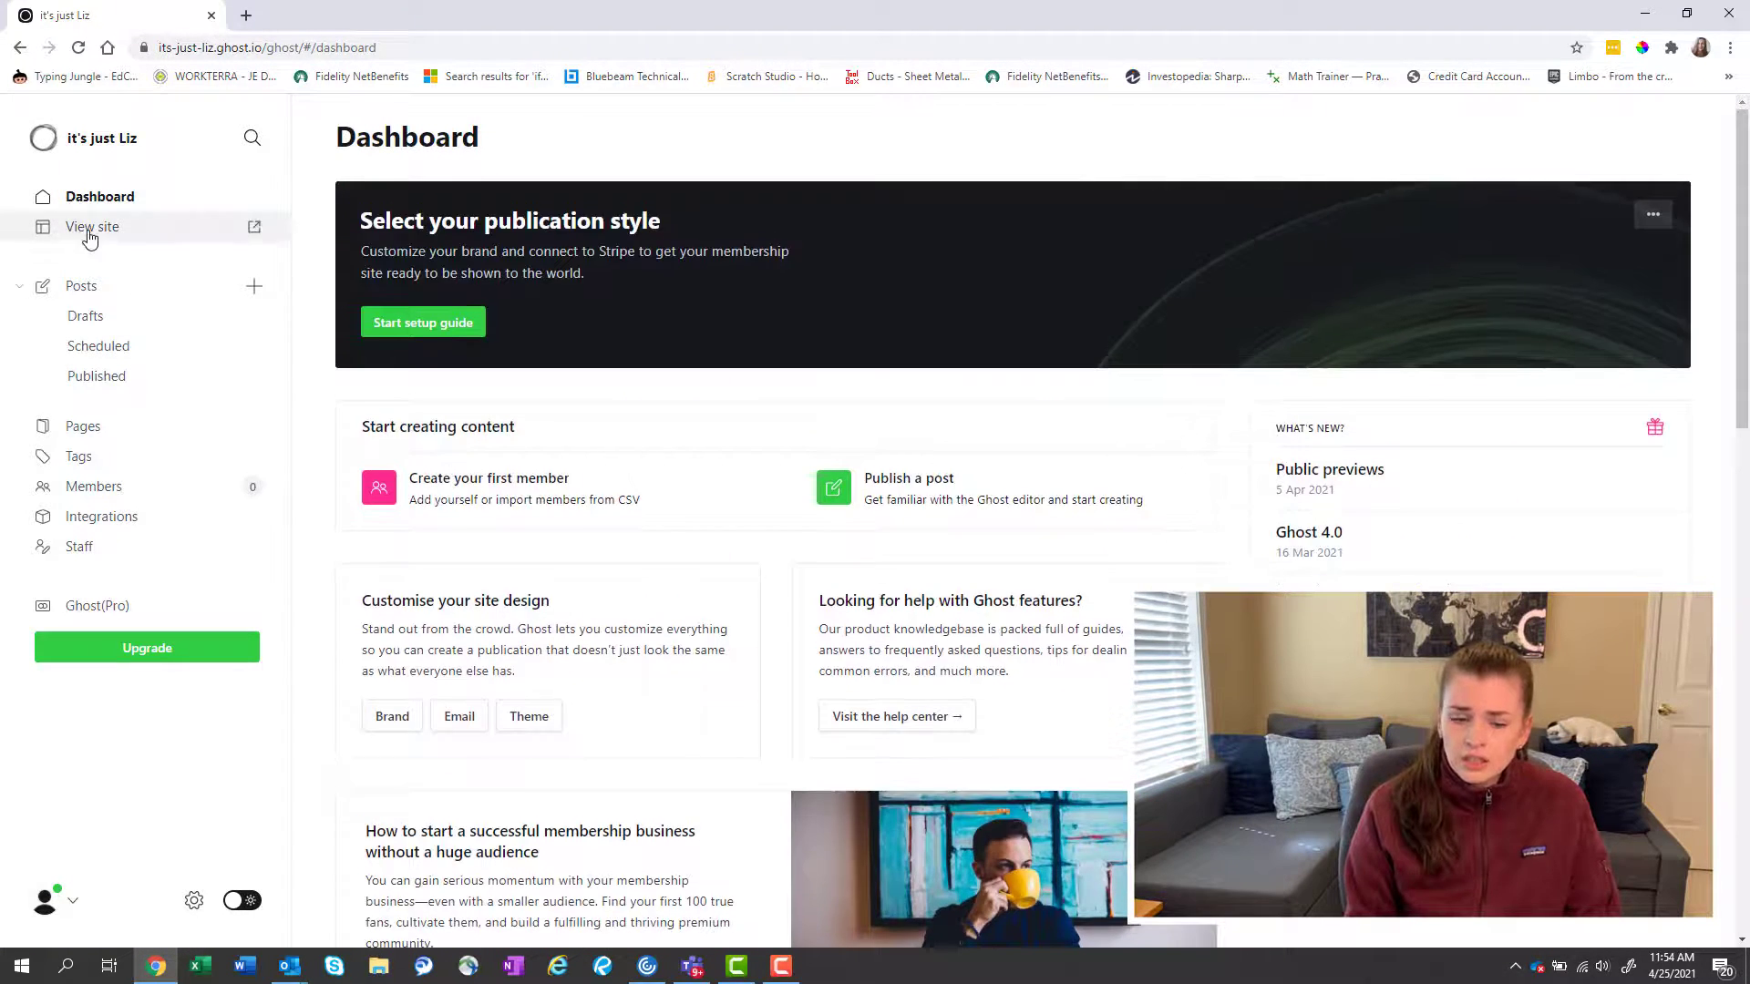
pyautogui.click(88, 226)
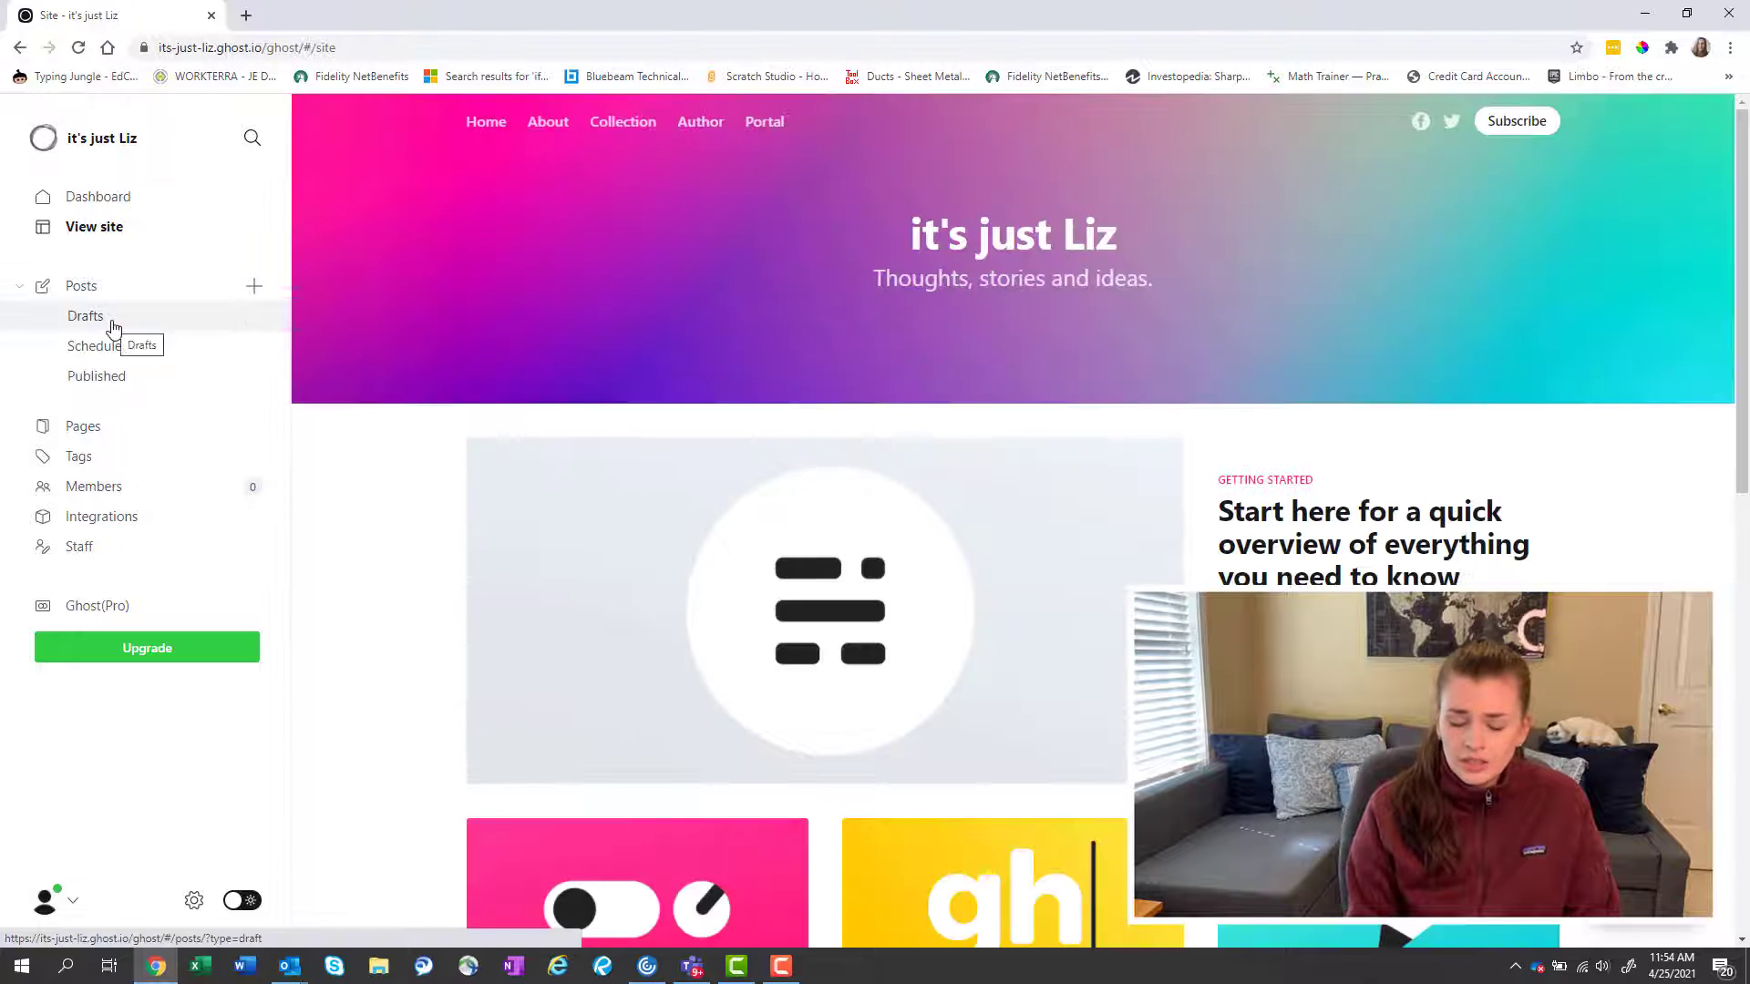
pyautogui.click(113, 326)
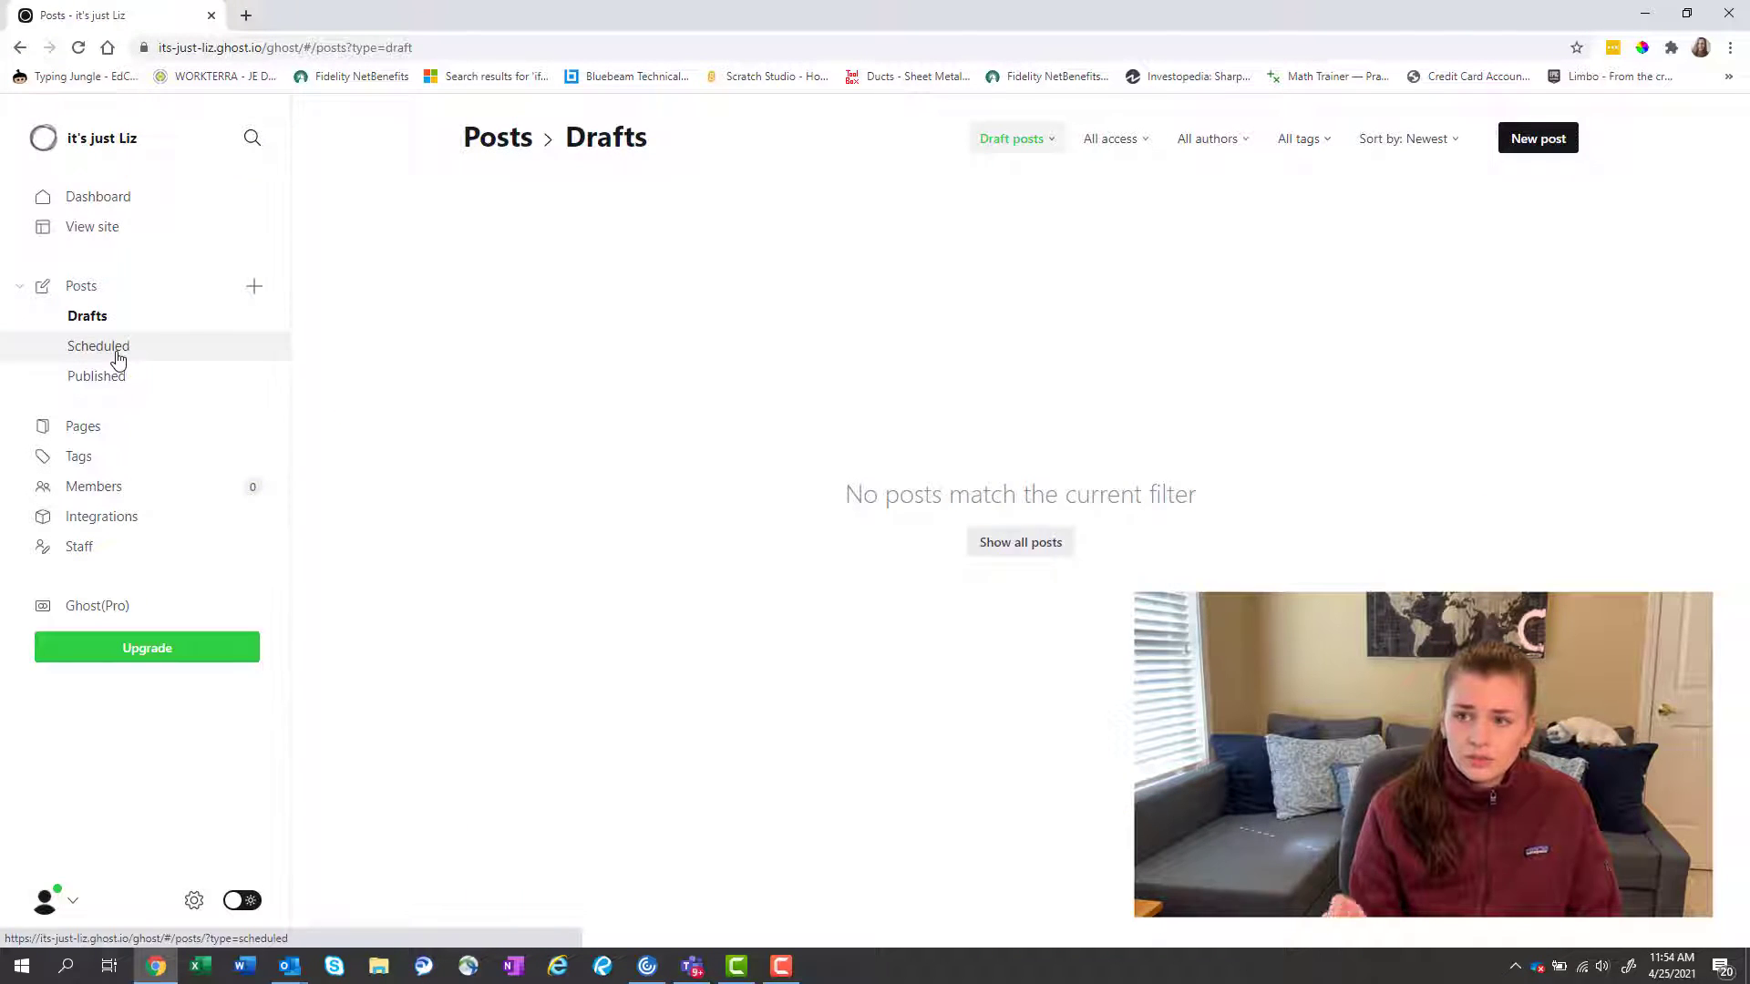
pyautogui.click(115, 350)
# Browse the Published posts, Pages, Tags and Members lists, ending on Integrations.
pyautogui.click(116, 385)
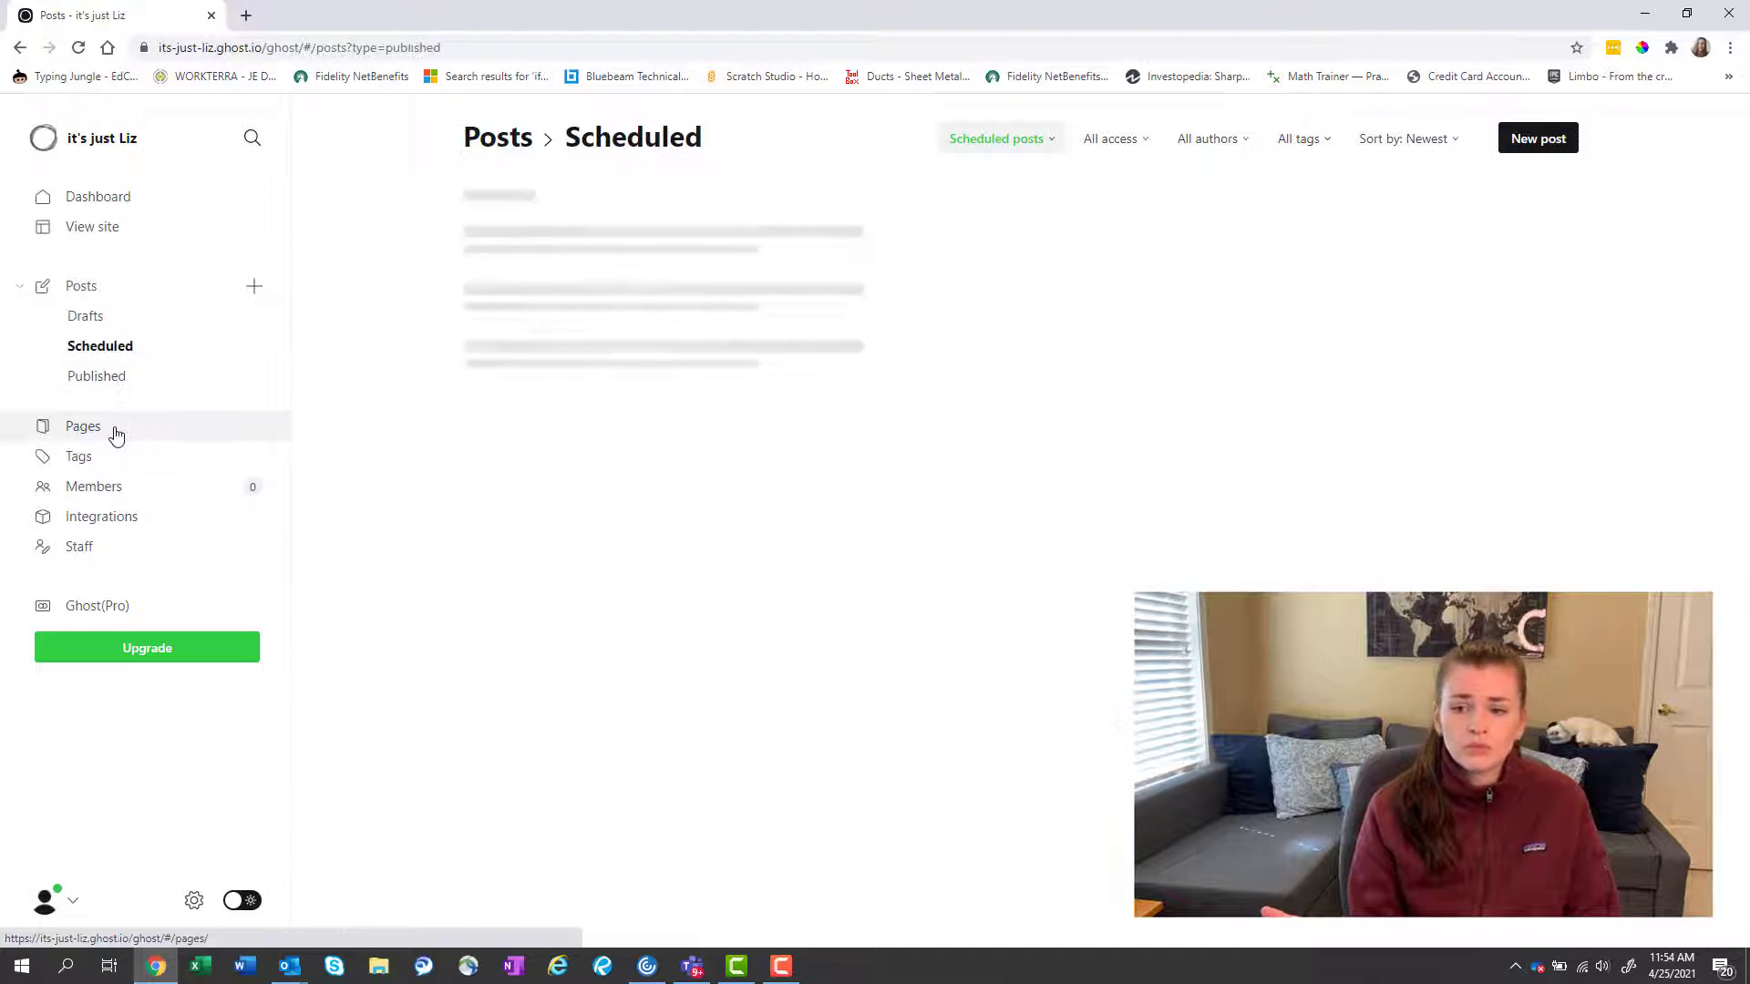
pyautogui.click(116, 432)
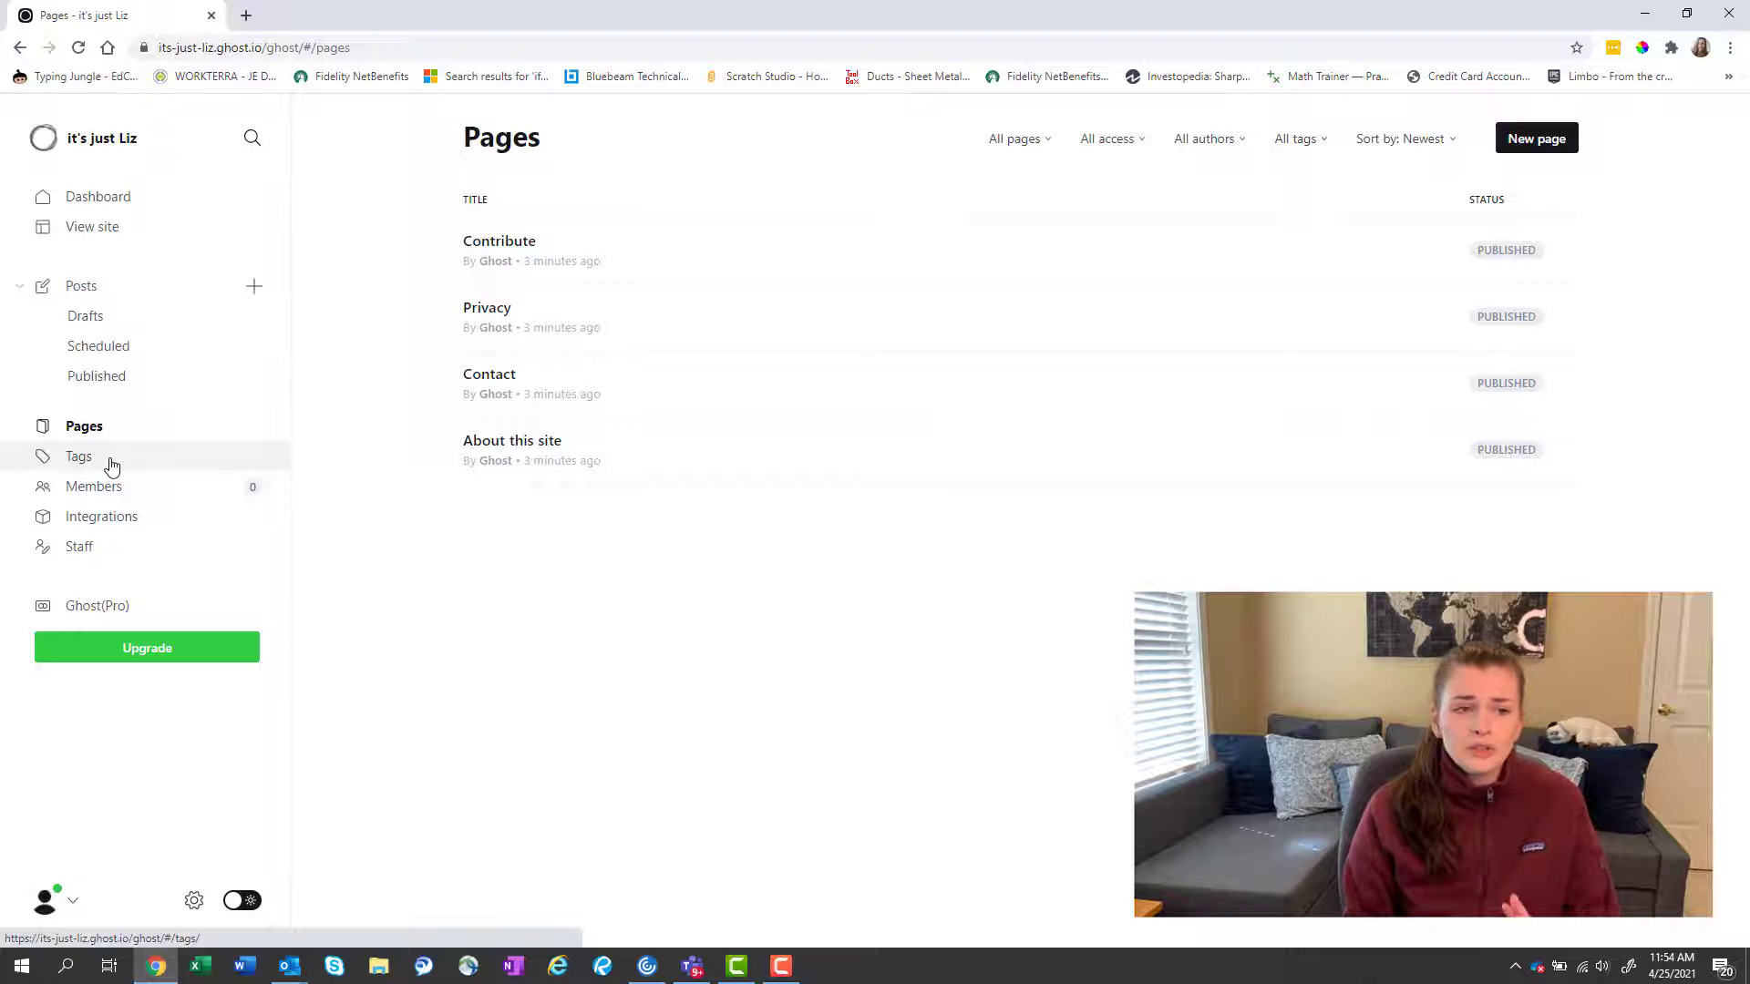
pyautogui.click(111, 465)
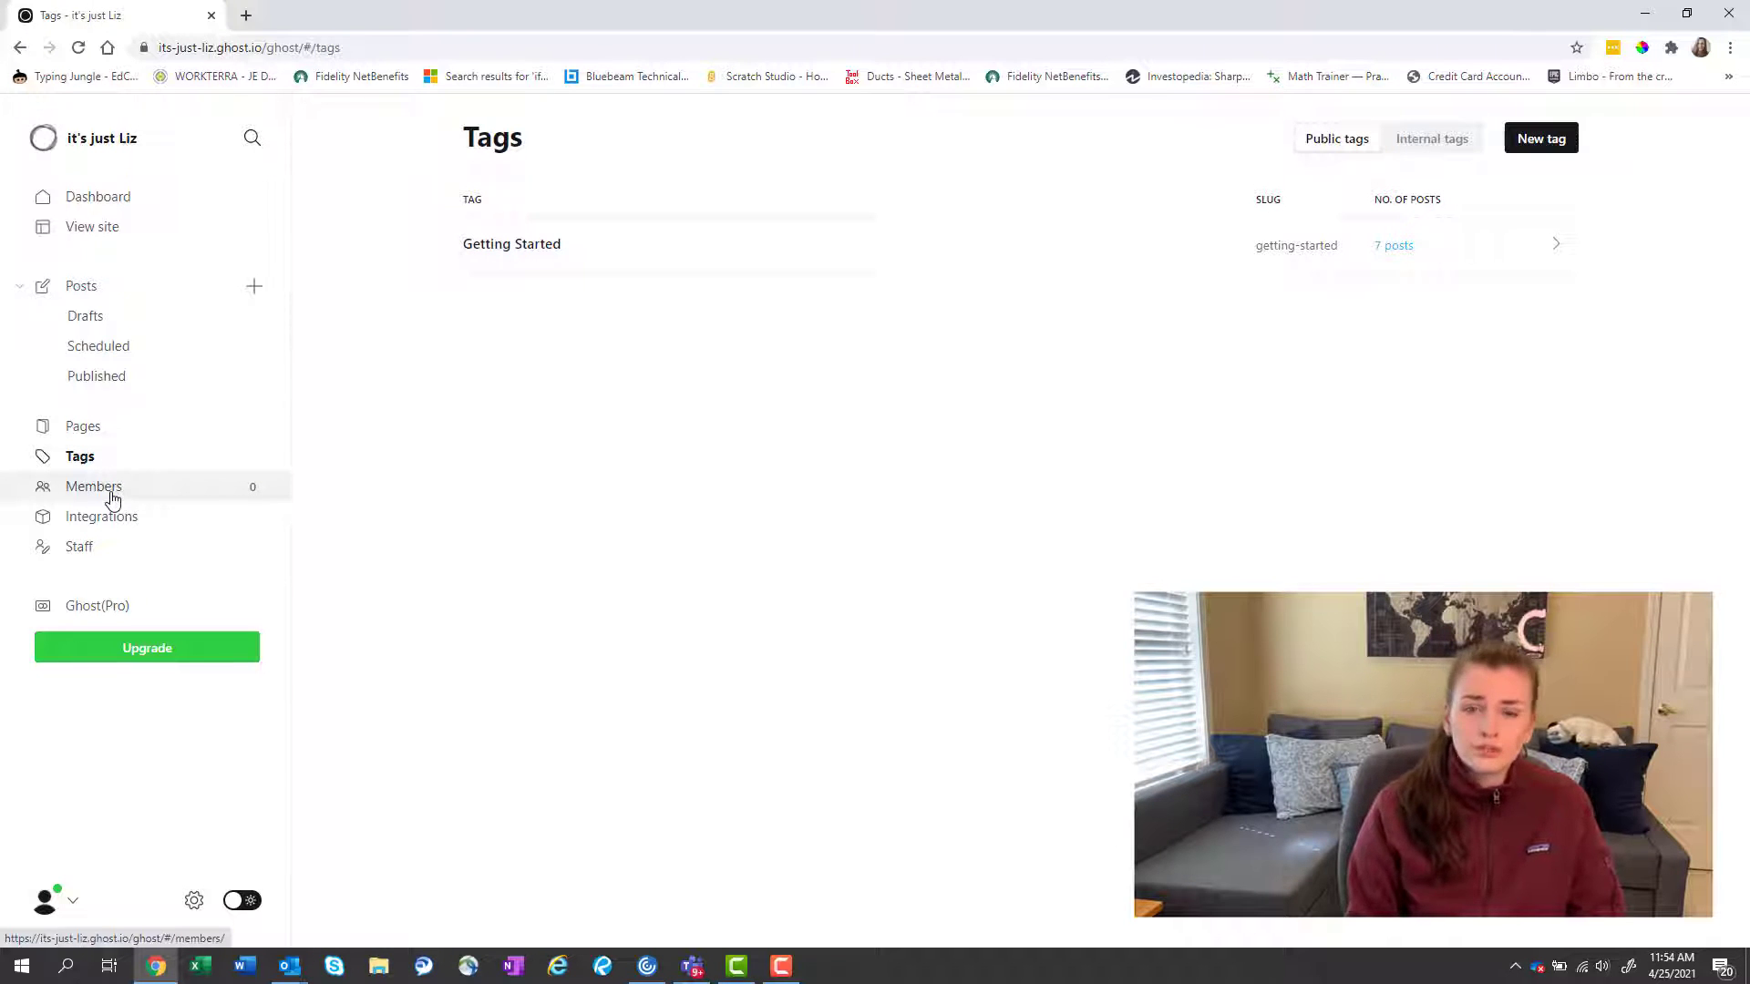
pyautogui.click(113, 498)
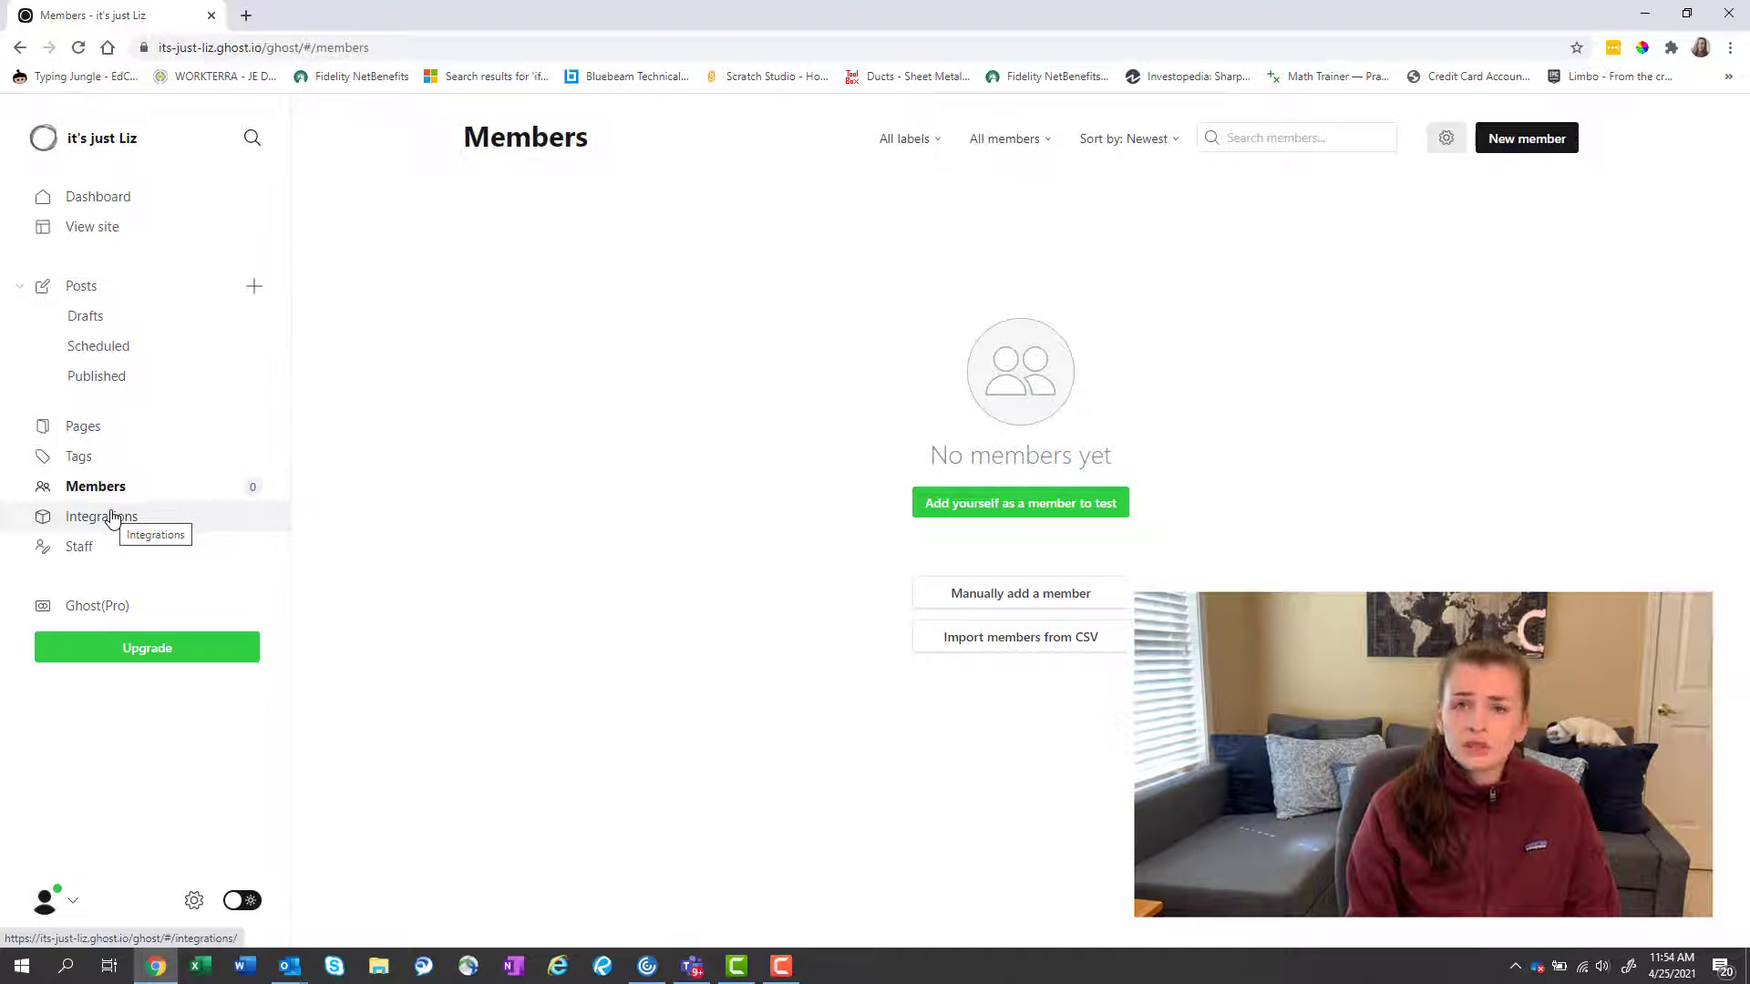
pyautogui.click(111, 519)
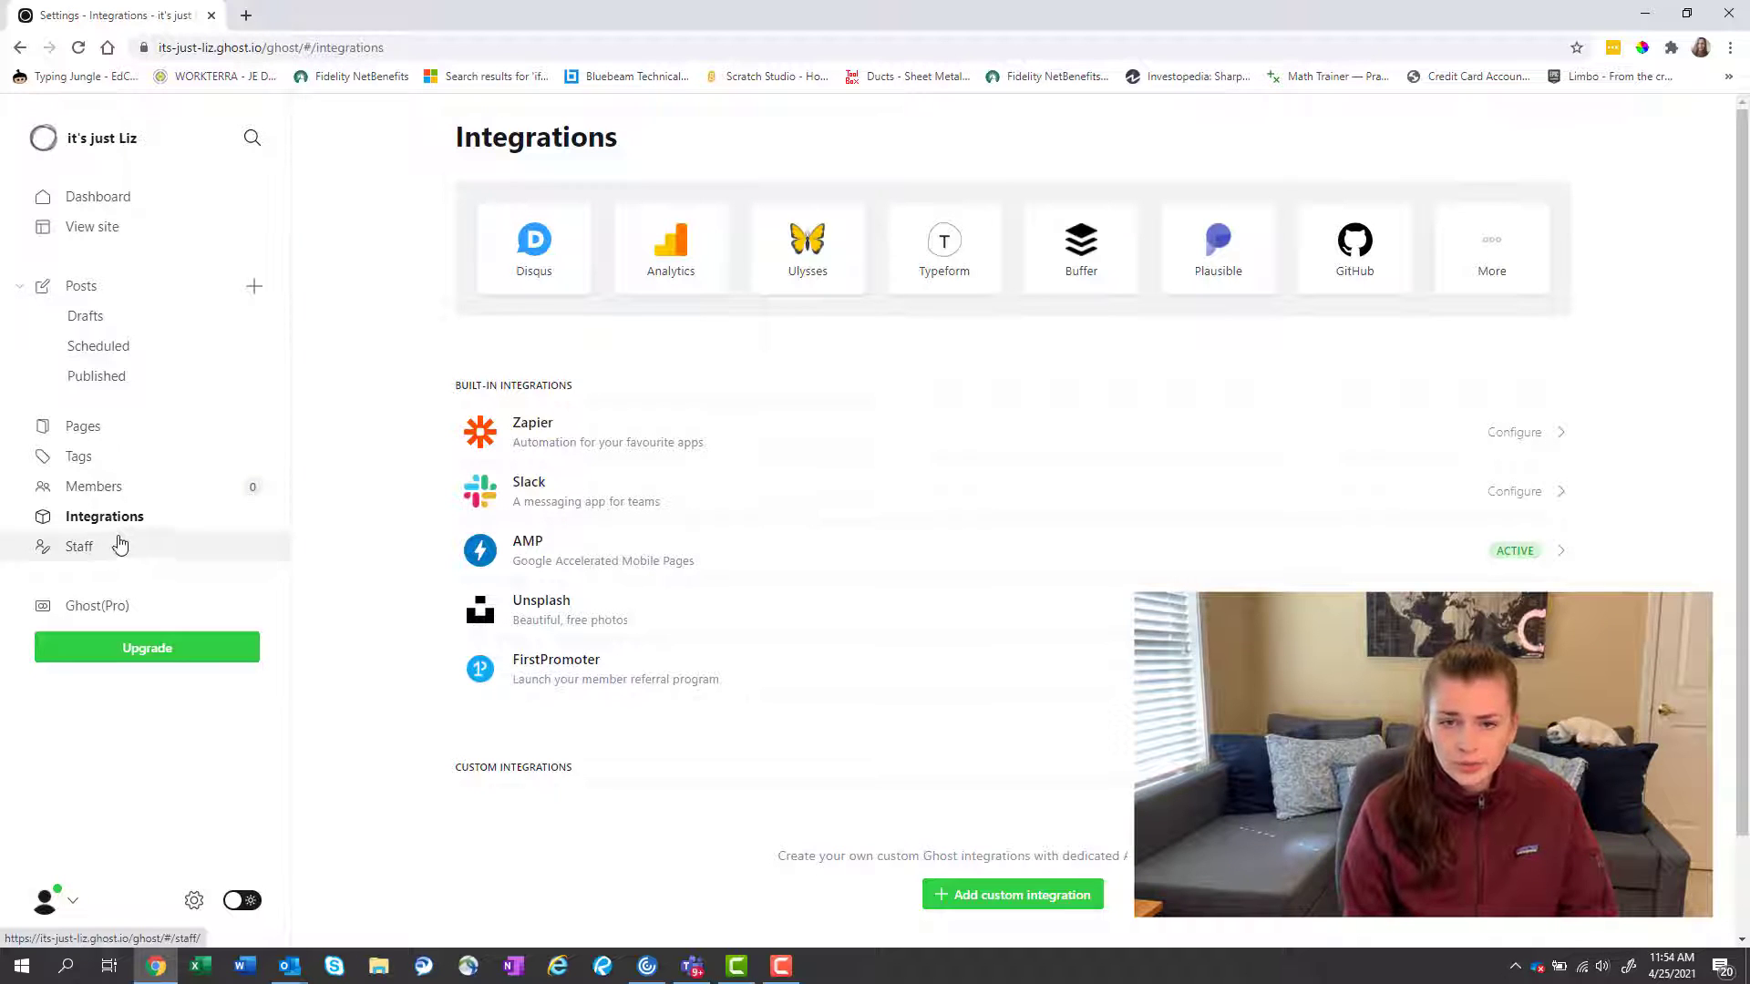
# Open the full Ghost Integrations directory from the More tile.
pyautogui.scroll(-1, 718, 461)
pyautogui.scroll(1, 718, 462)
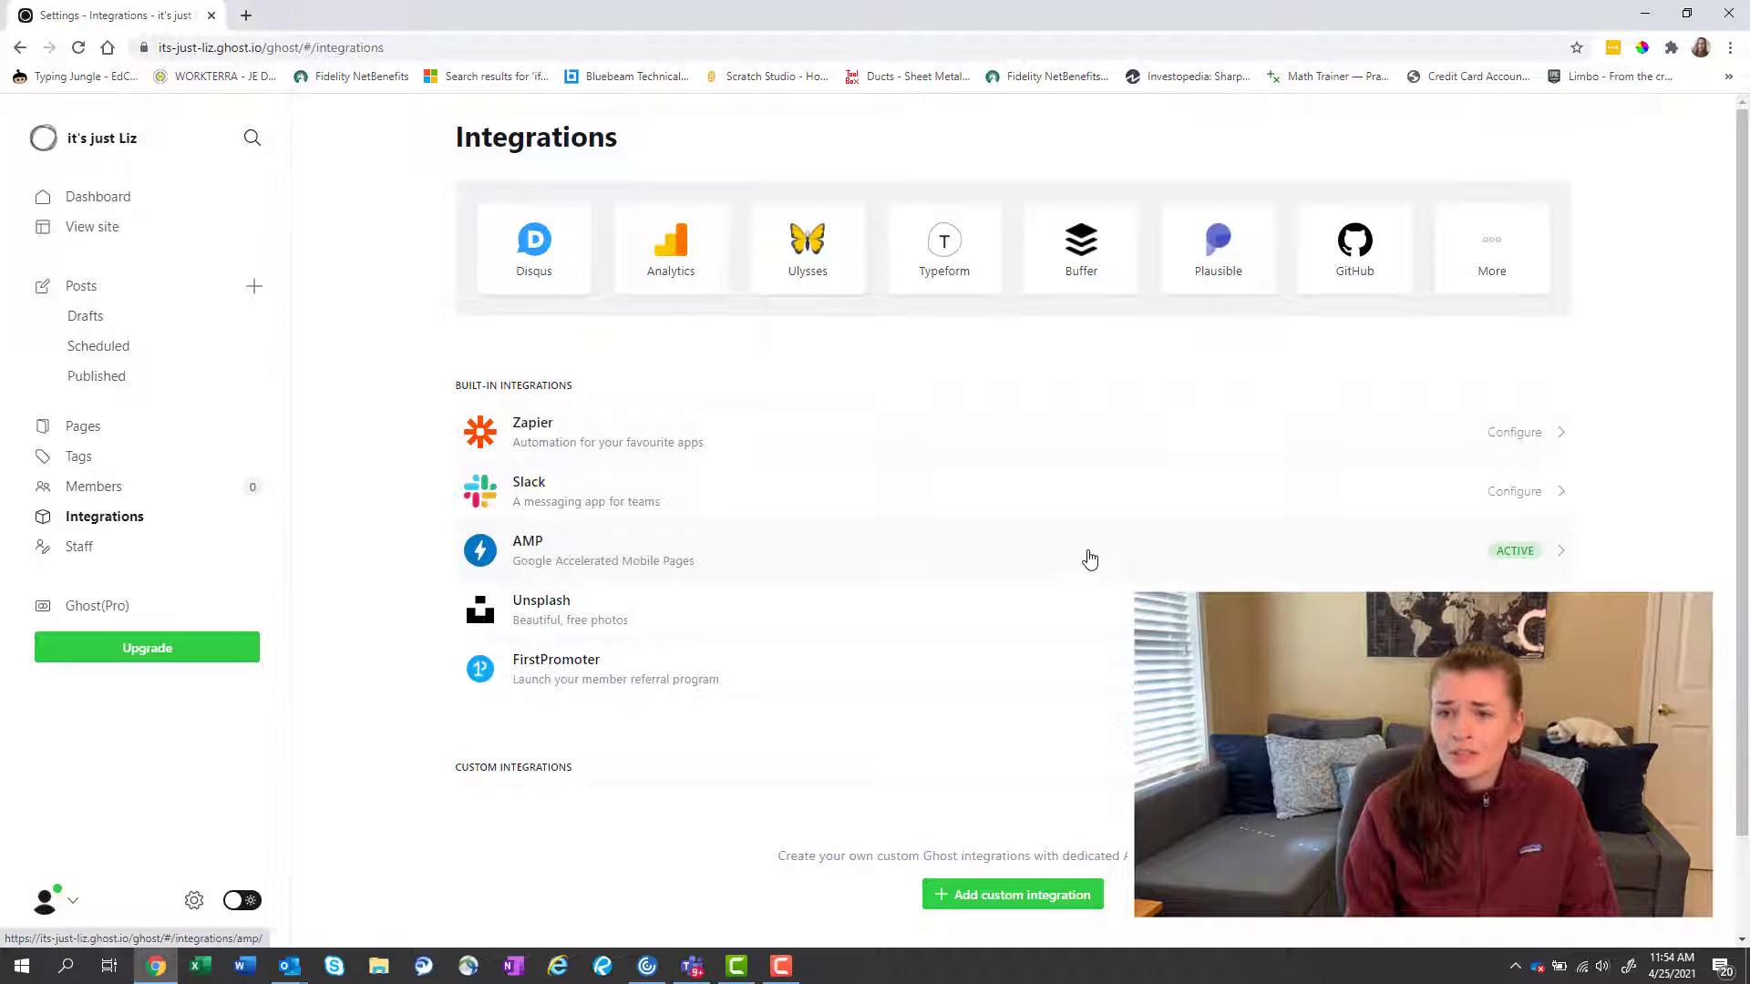
pyautogui.click(1503, 267)
# Search the integrations directory for 'notion', then clear the search.
pyautogui.click(813, 394)
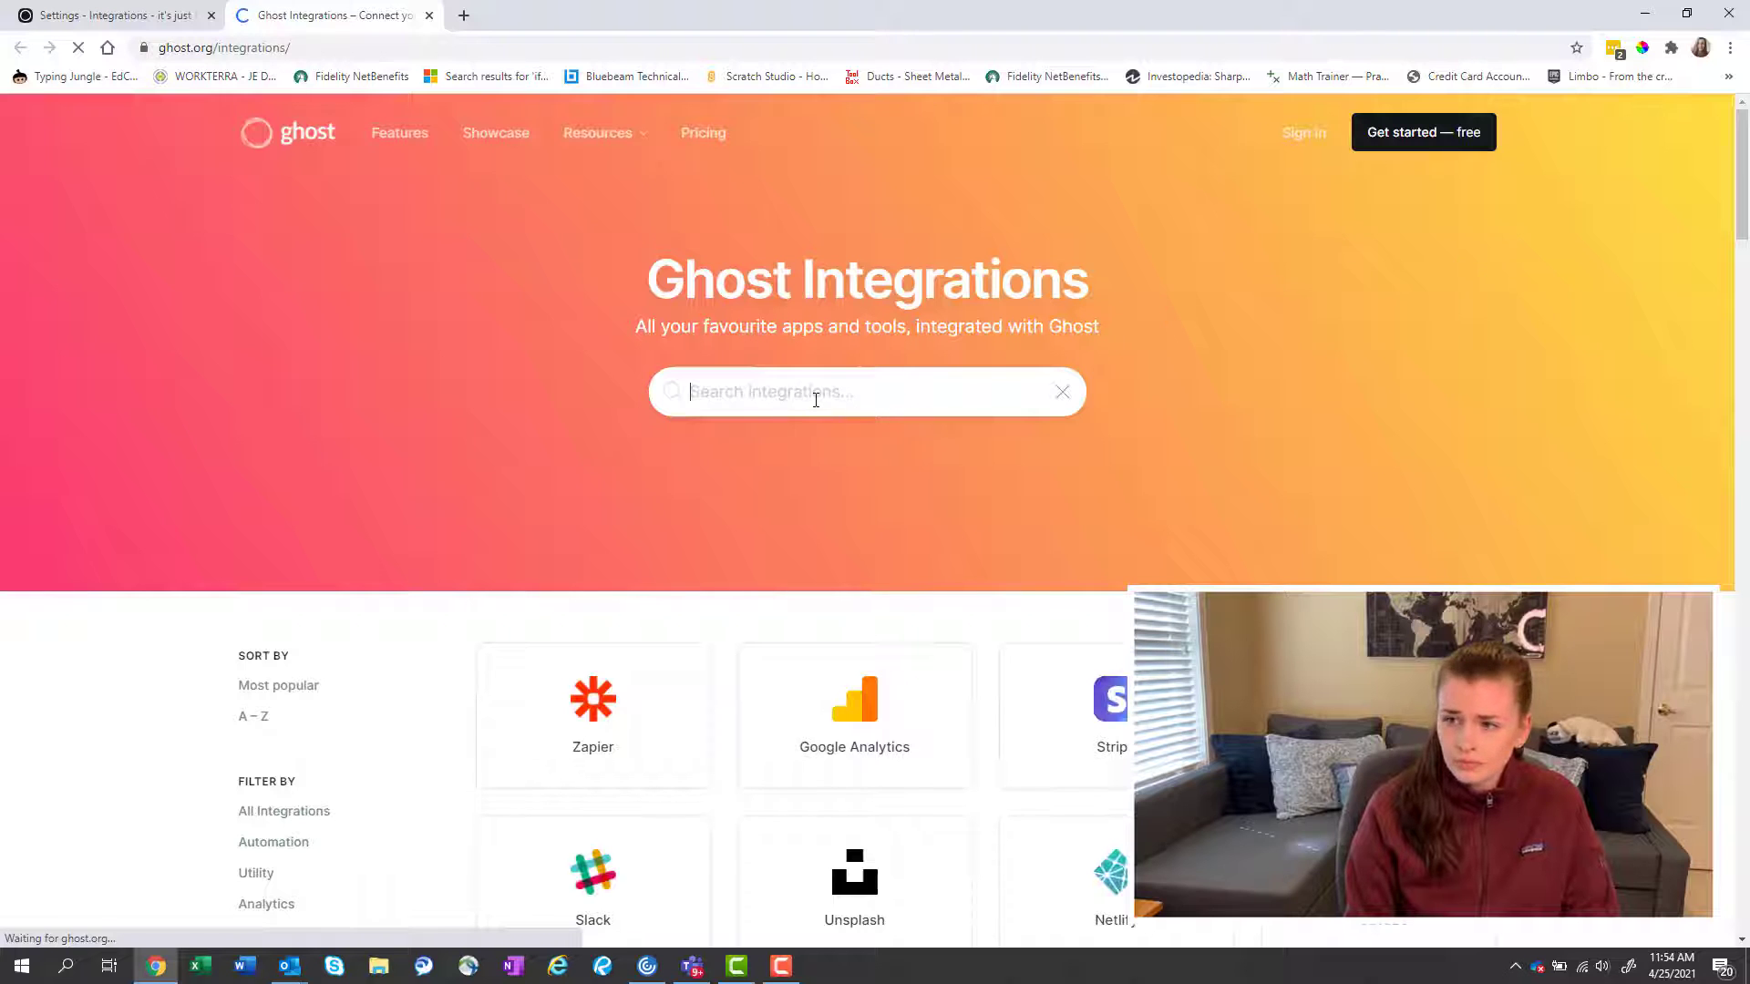
pyautogui.write('notion')
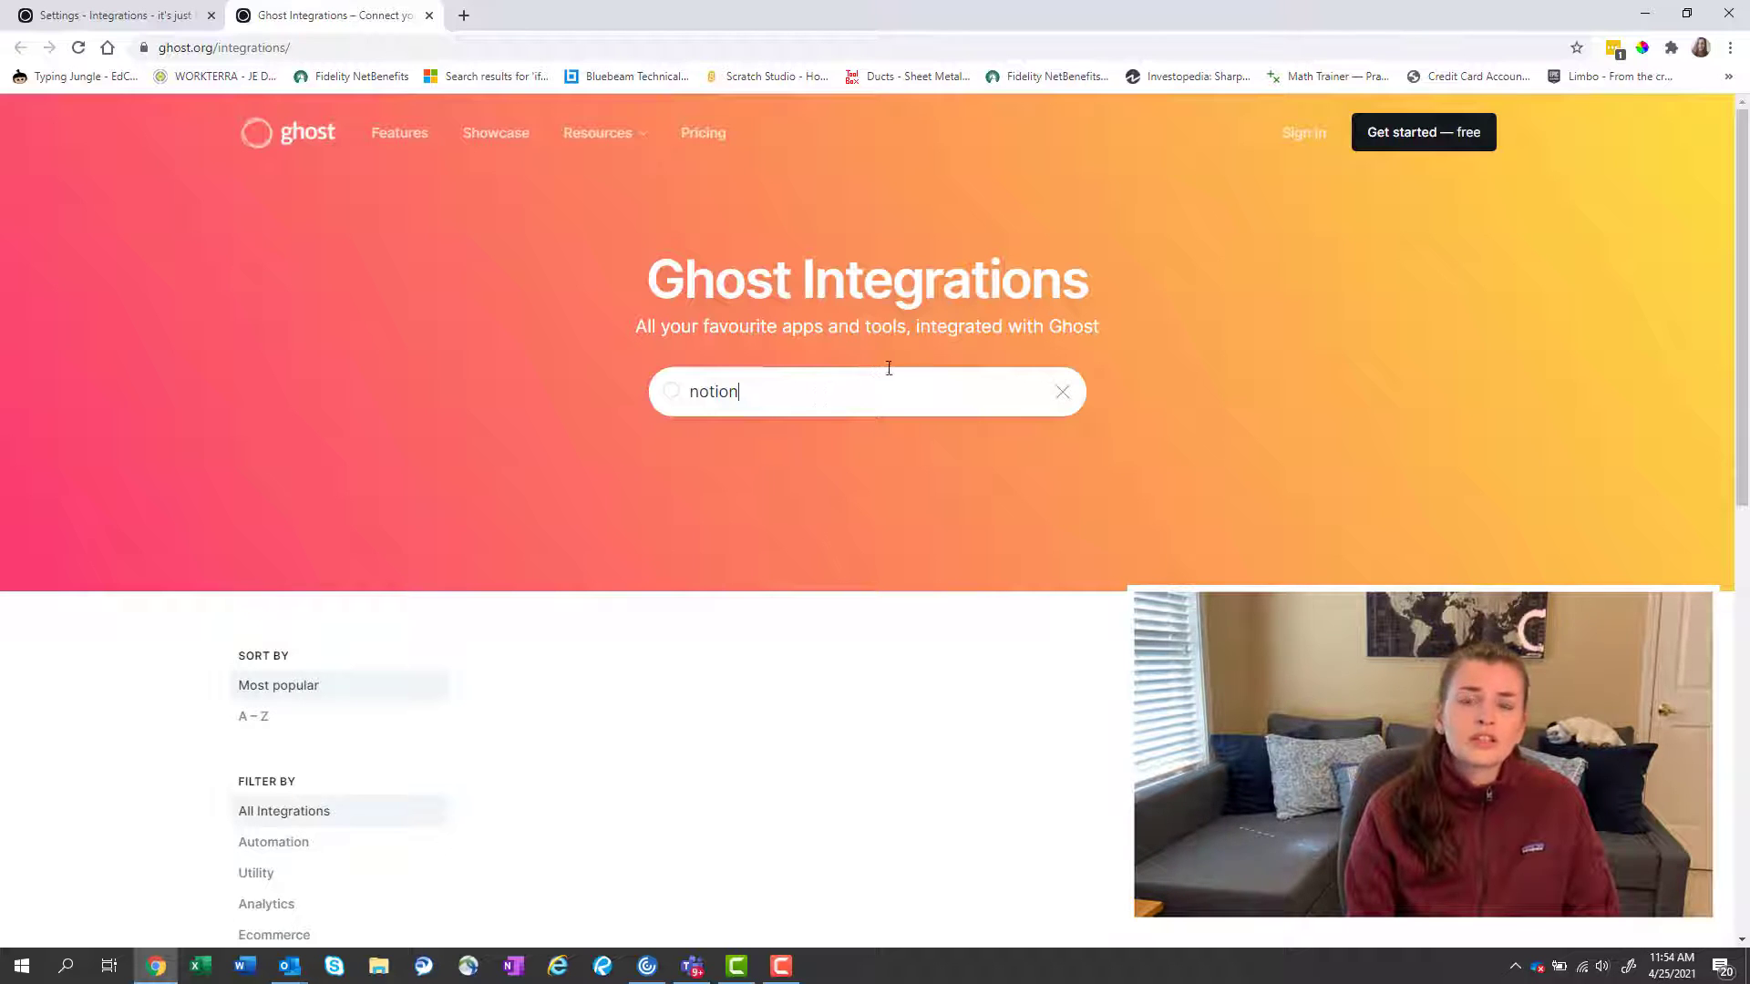
pyautogui.scroll(-5, 1030, 526)
pyautogui.scroll(5, 1030, 526)
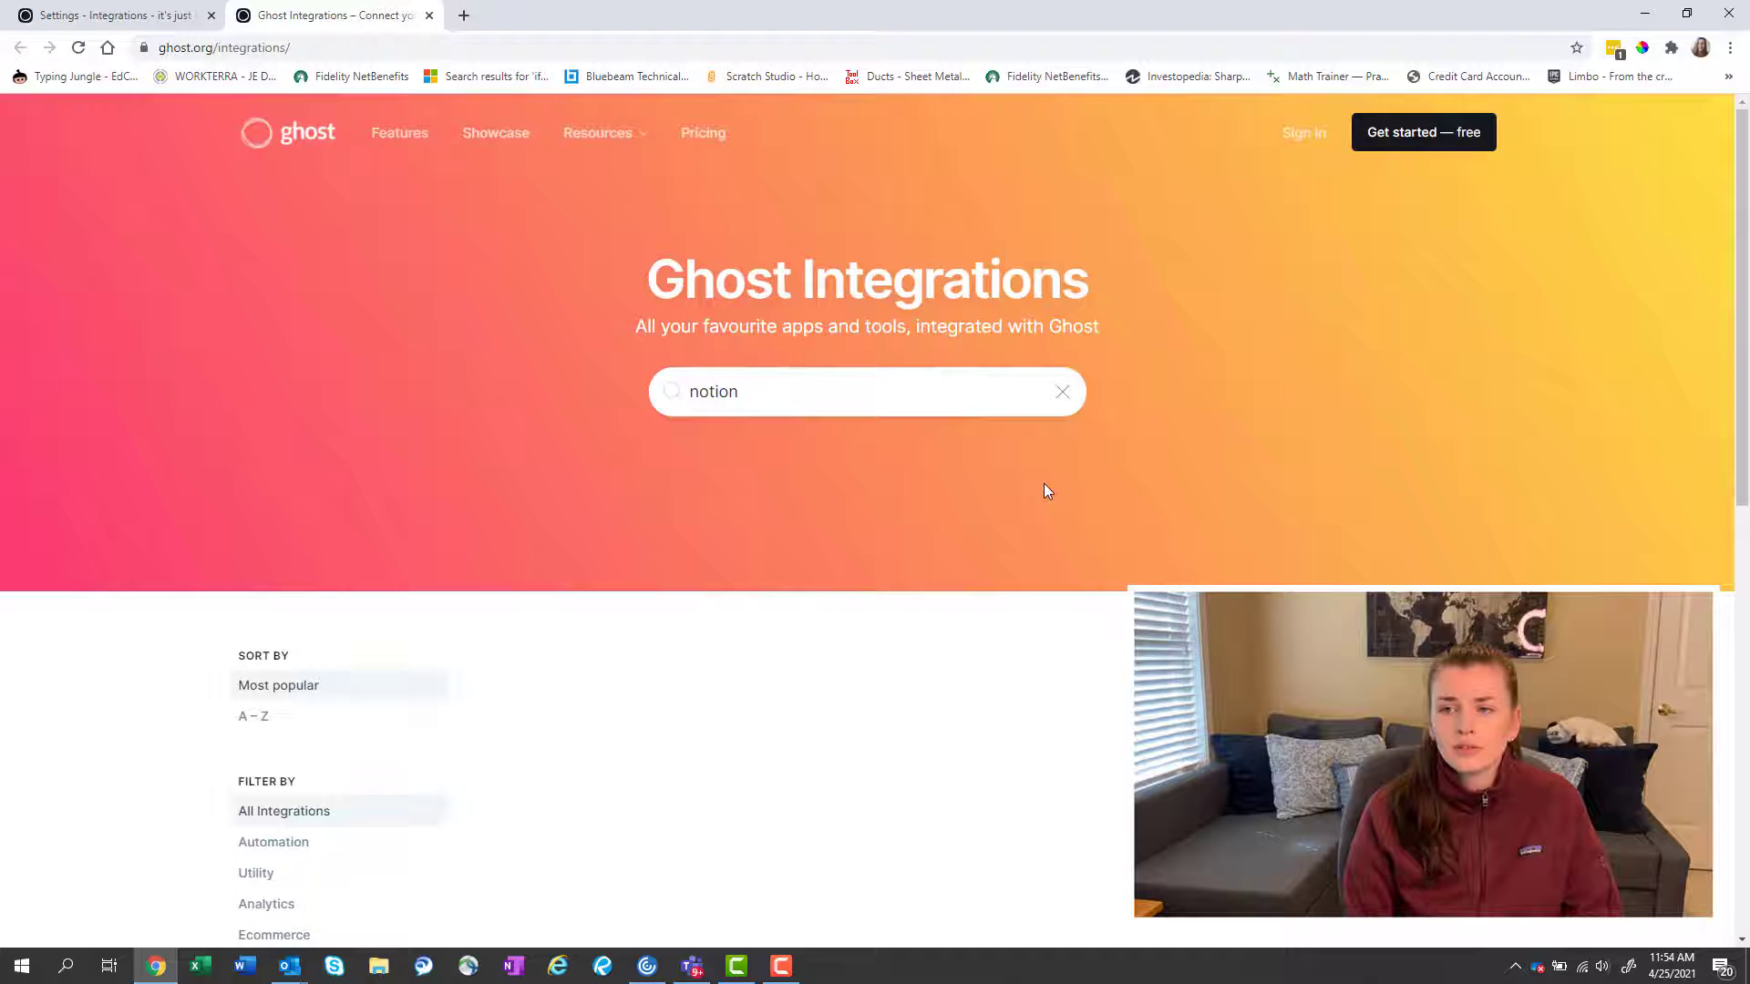
pyautogui.click(1058, 395)
# Browse the full integrations list, then return to the admin Integrations tab.
pyautogui.scroll(-5, 1081, 594)
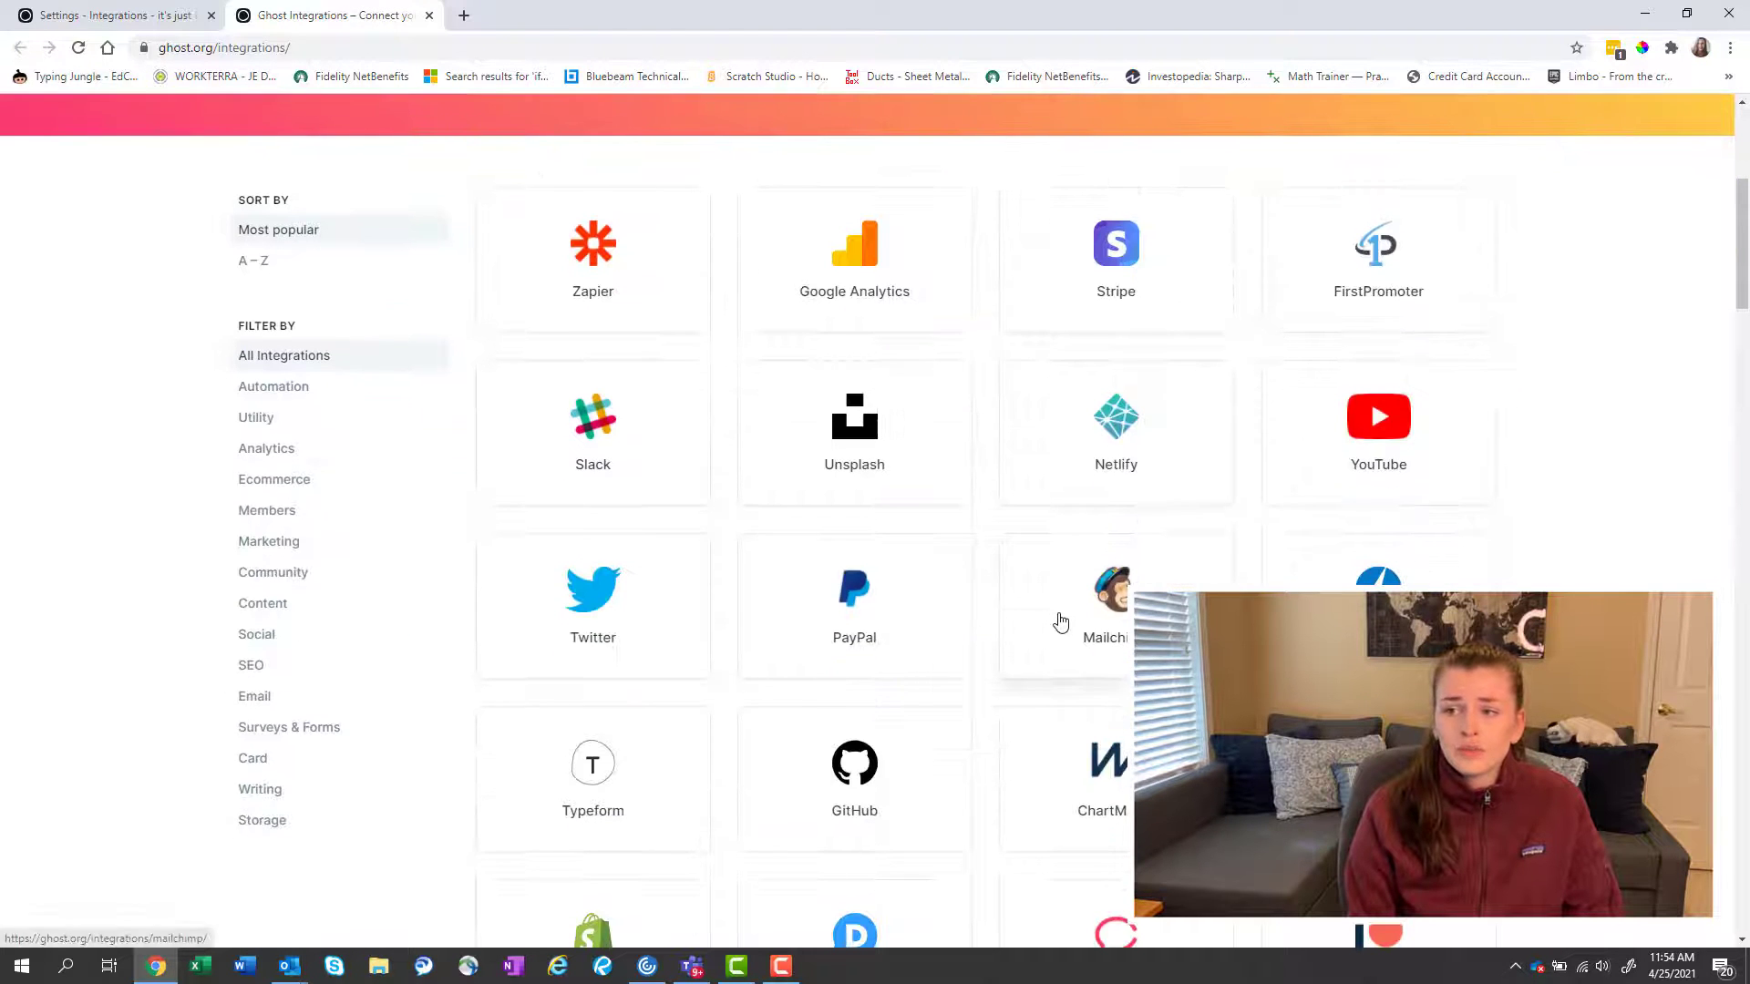
pyautogui.scroll(-8, 1060, 623)
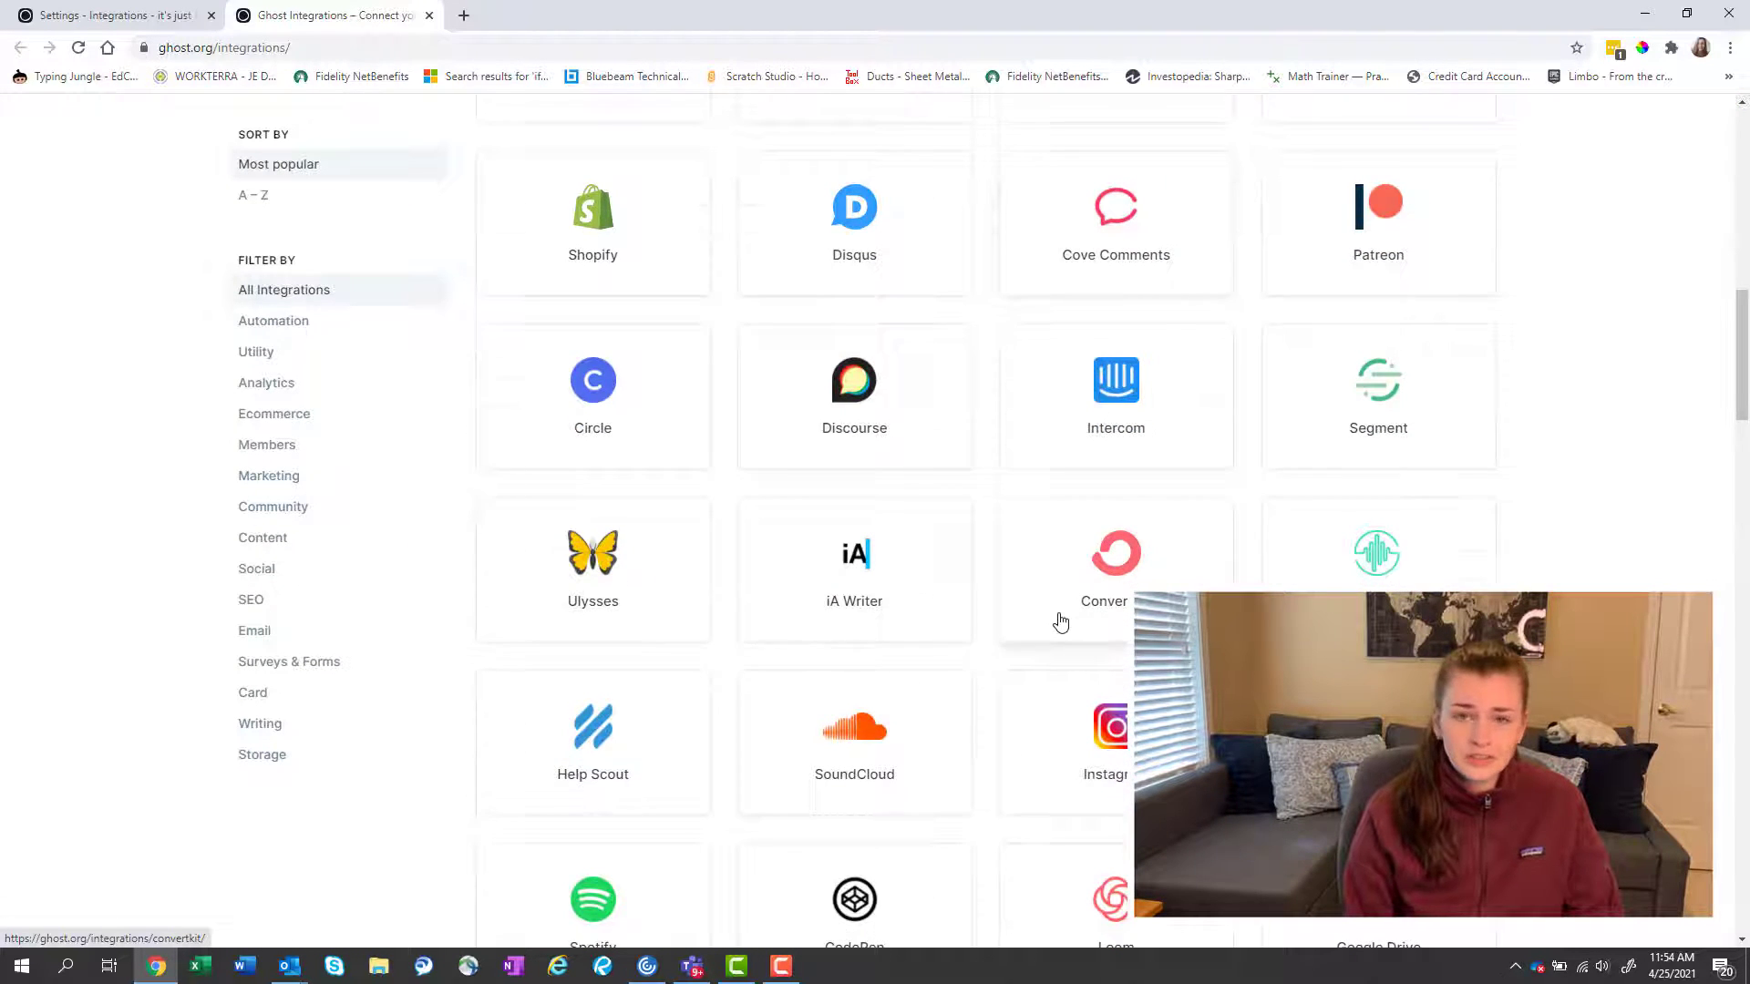
pyautogui.scroll(-7, 1059, 622)
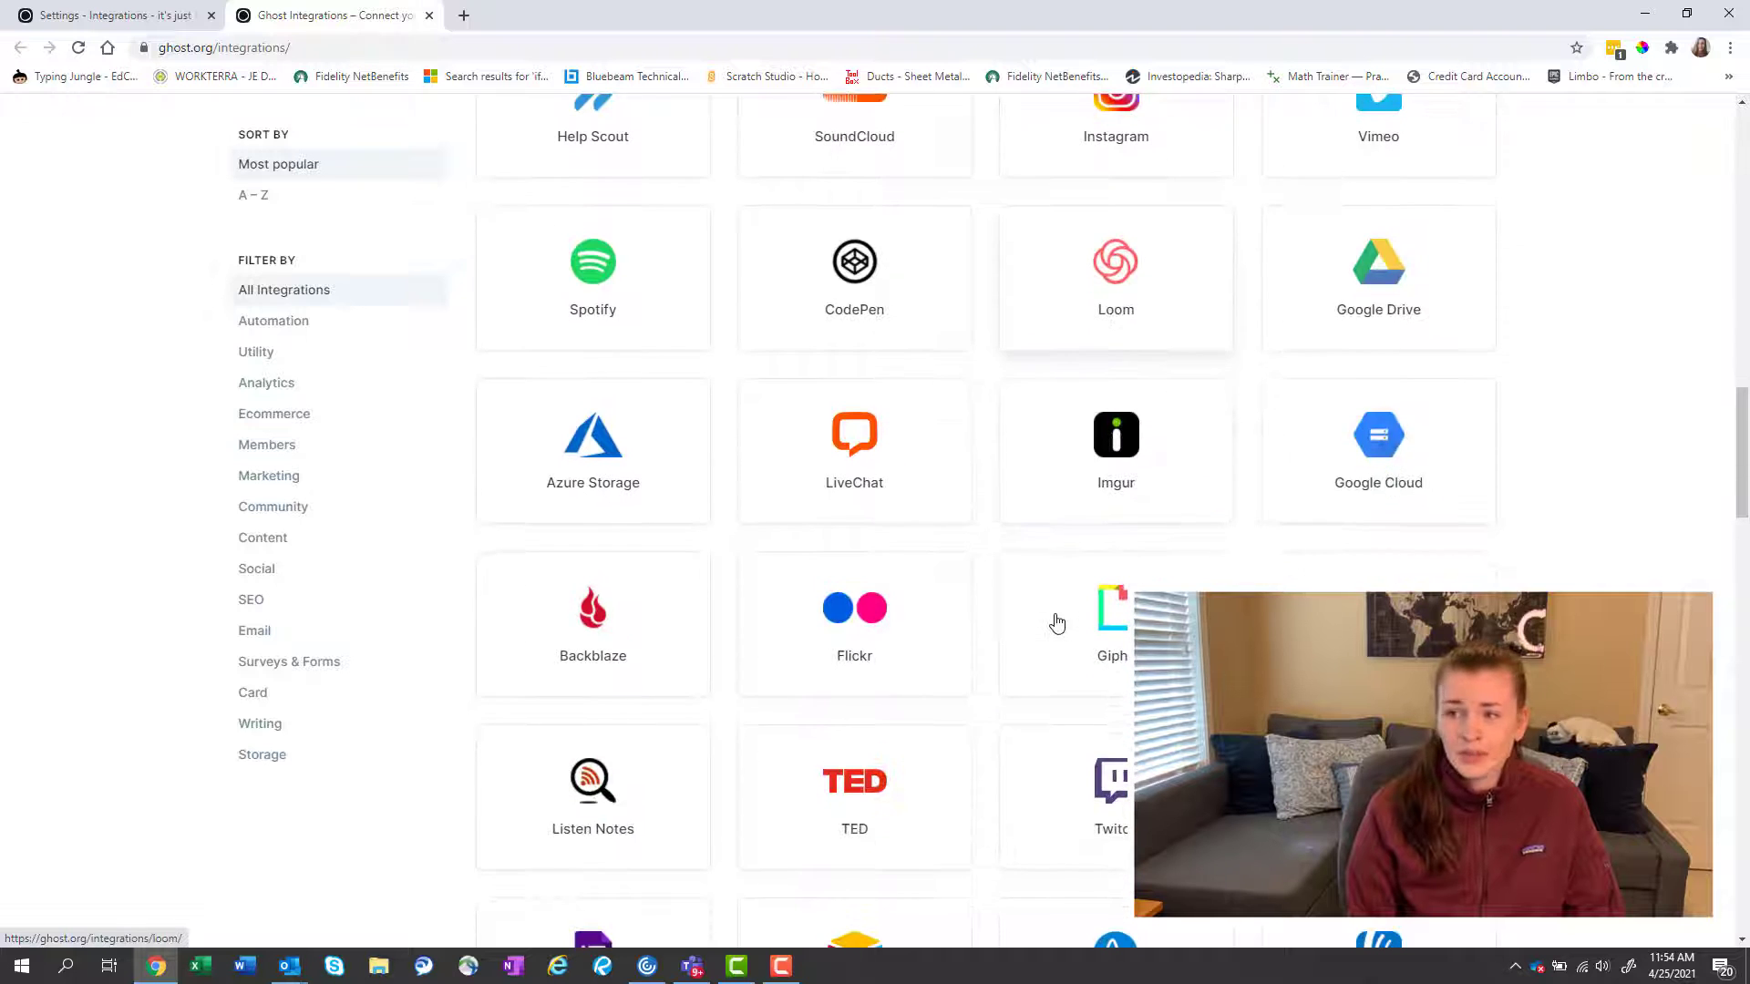
pyautogui.scroll(-7, 1057, 623)
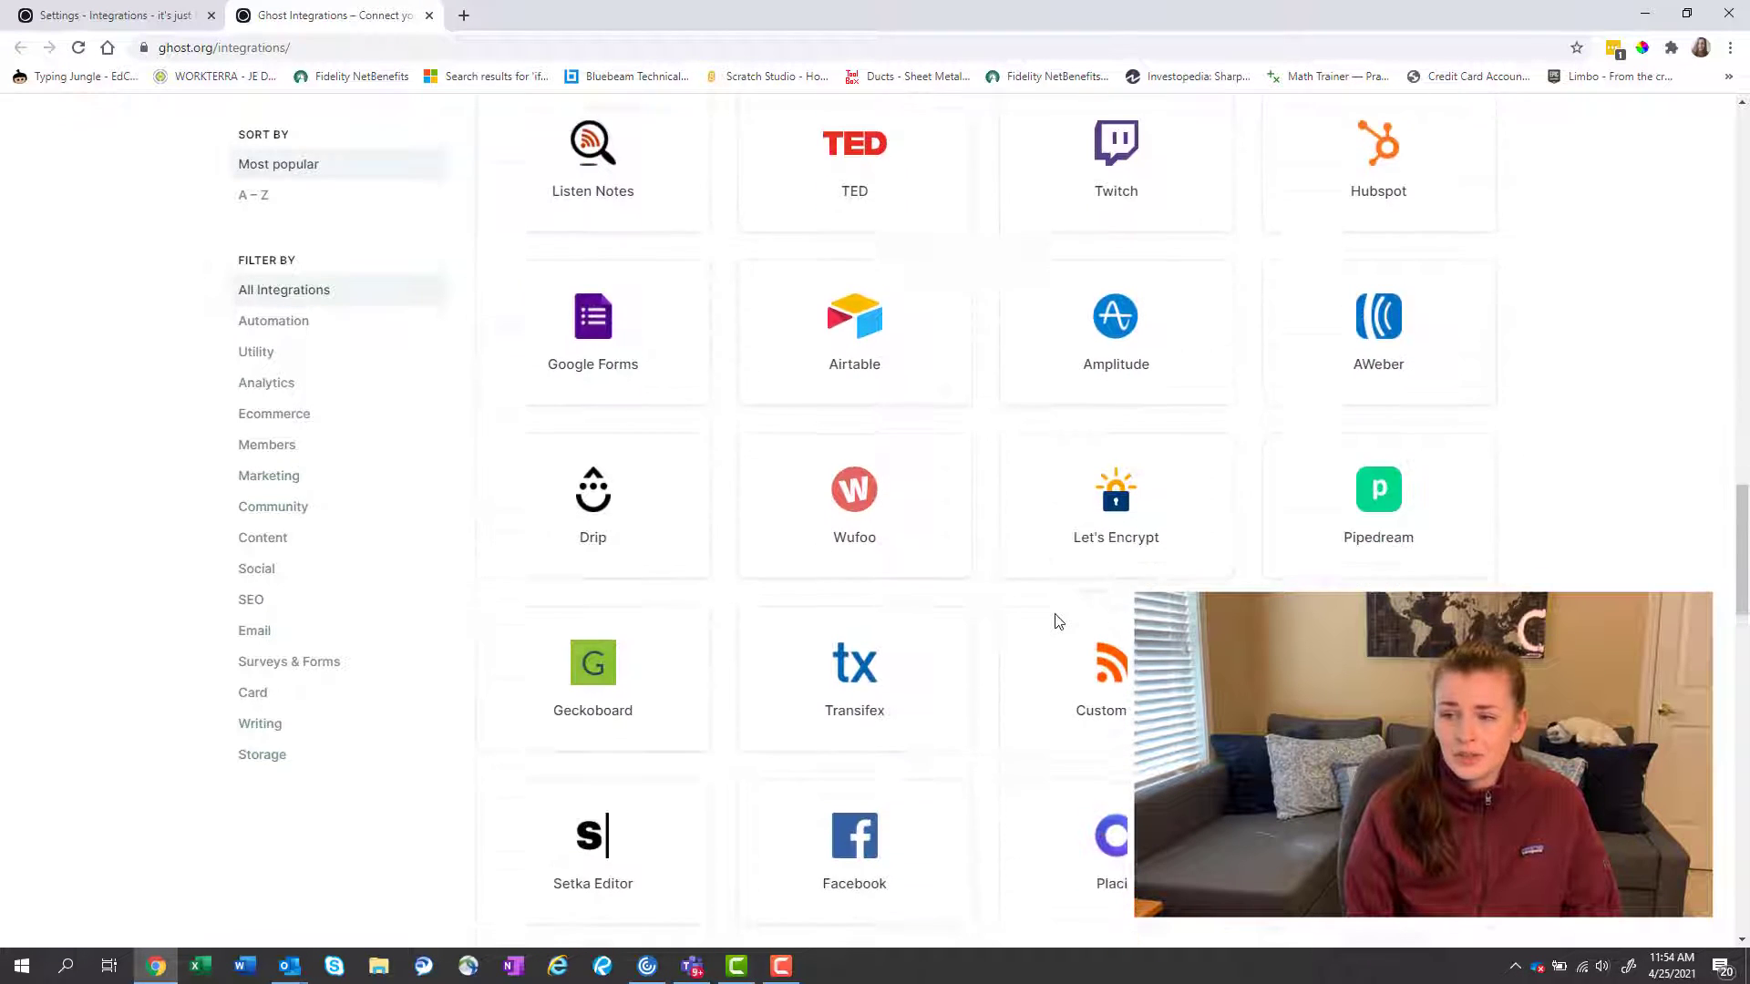
pyautogui.scroll(-6, 1057, 622)
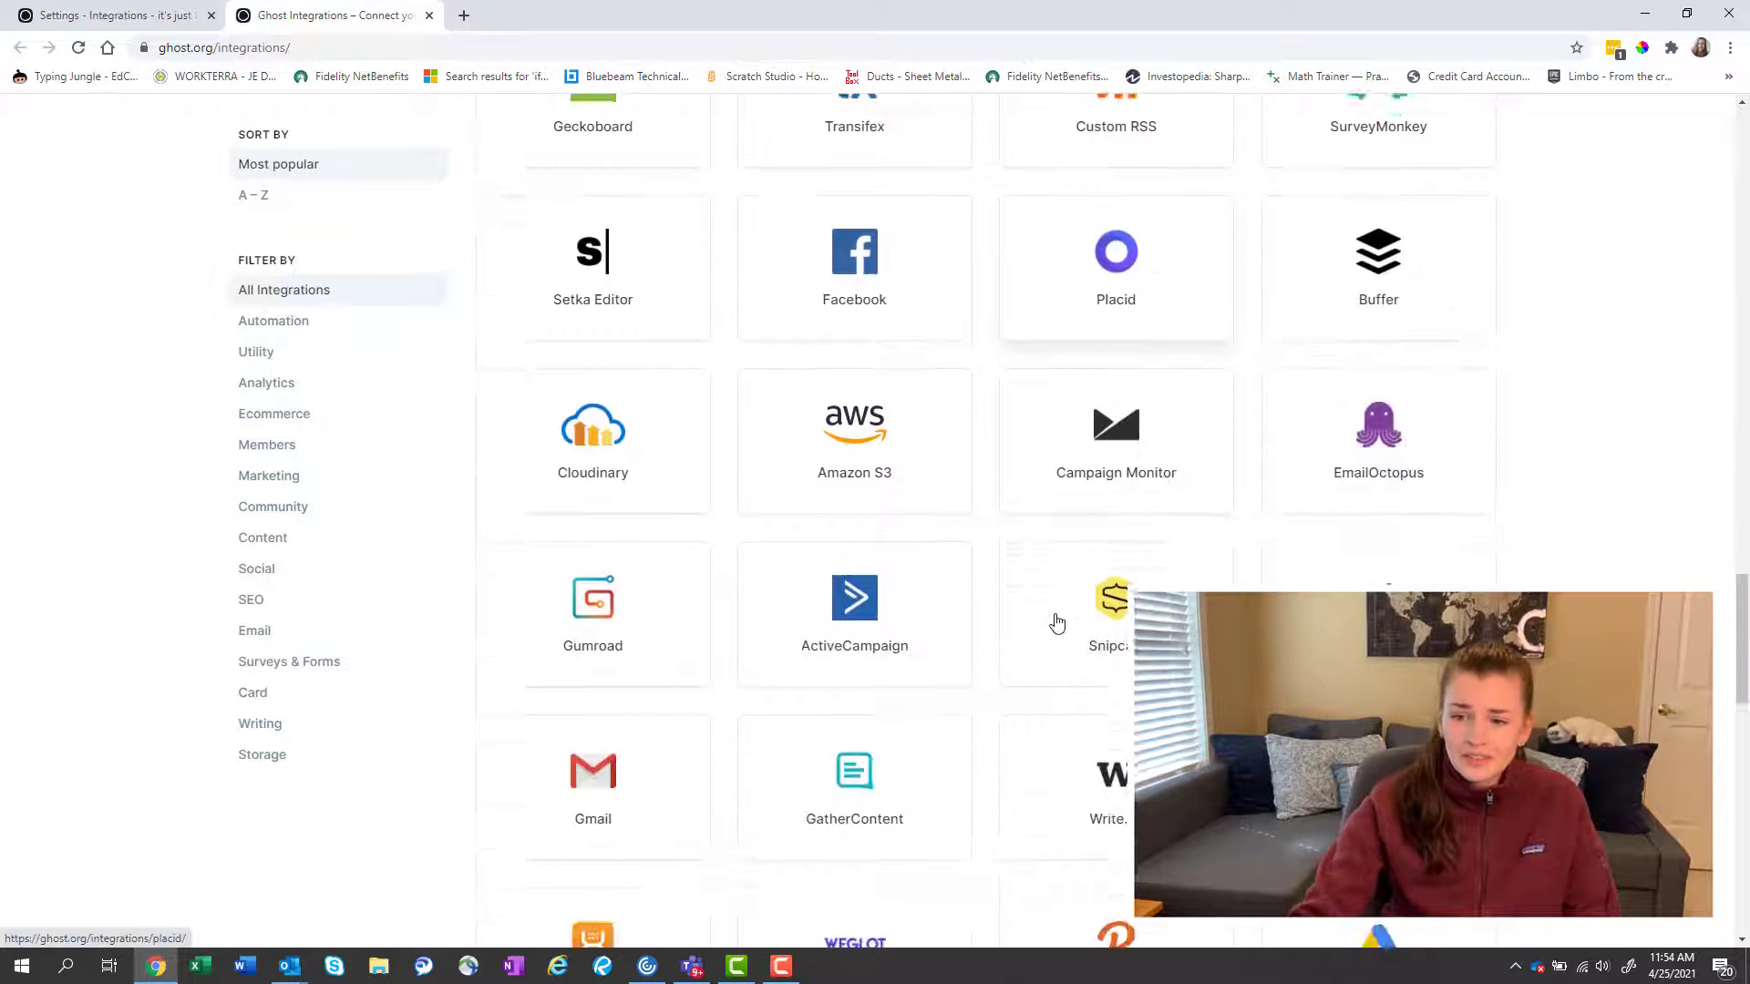
pyautogui.scroll(-2, 1057, 622)
pyautogui.scroll(-2, 1057, 623)
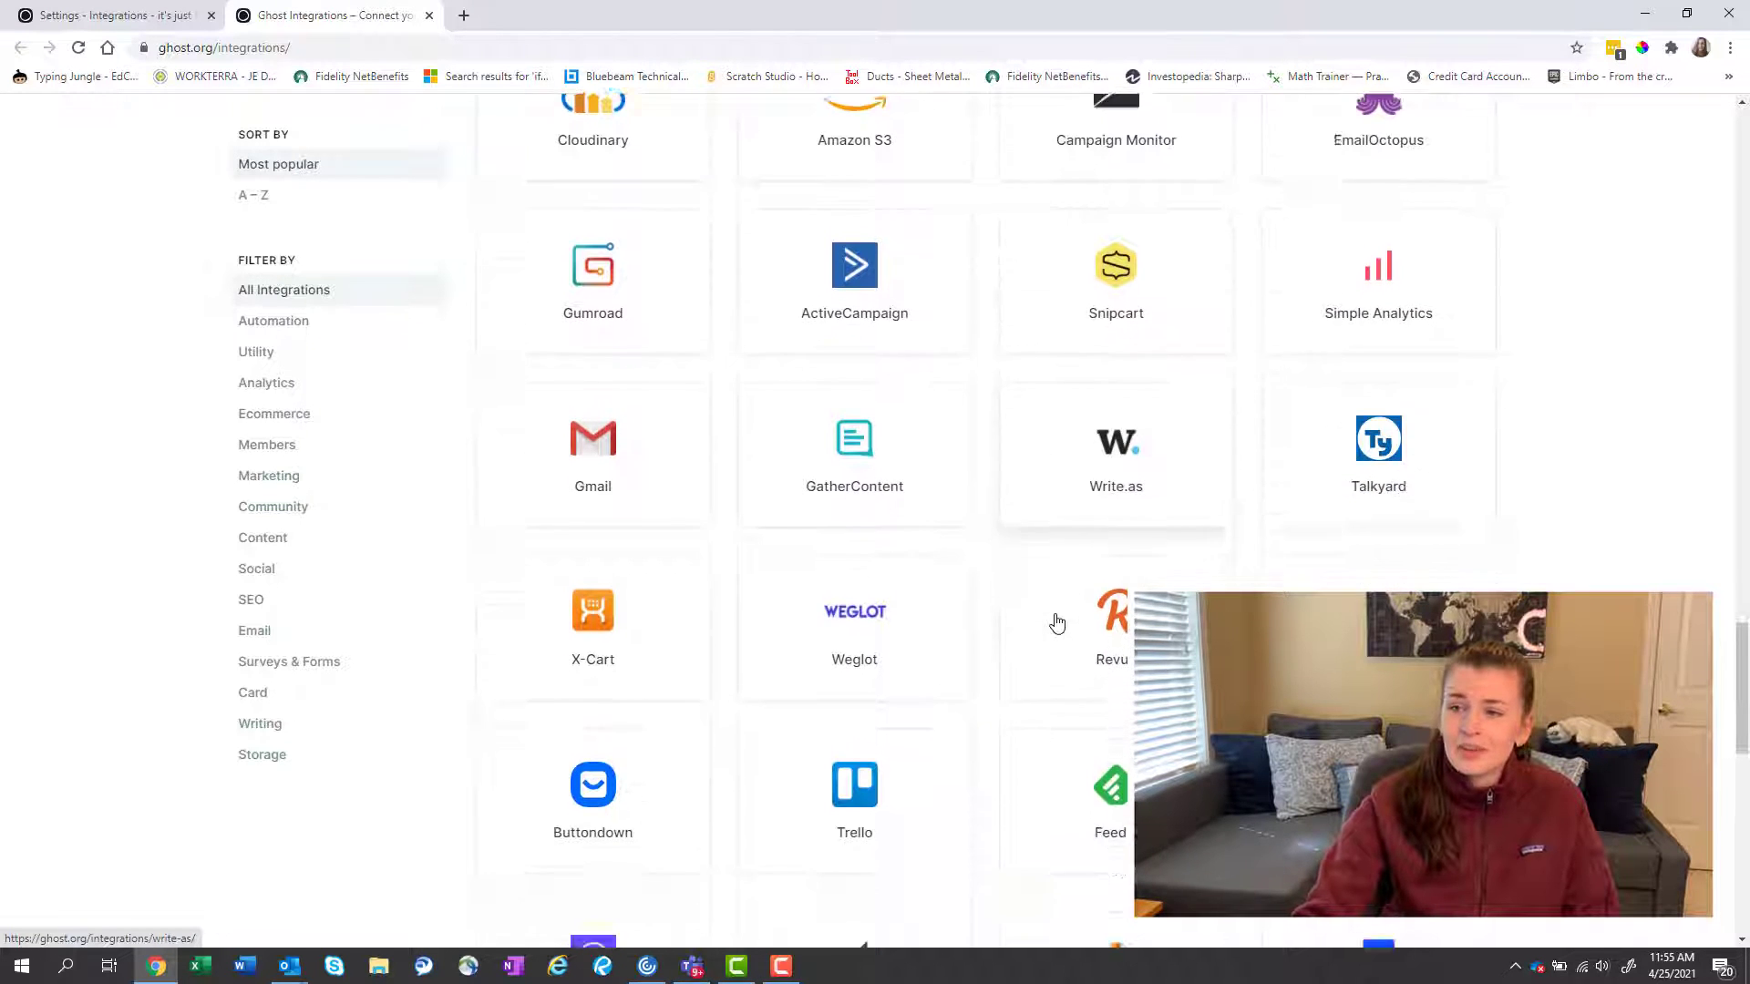
pyautogui.scroll(-7, 1057, 624)
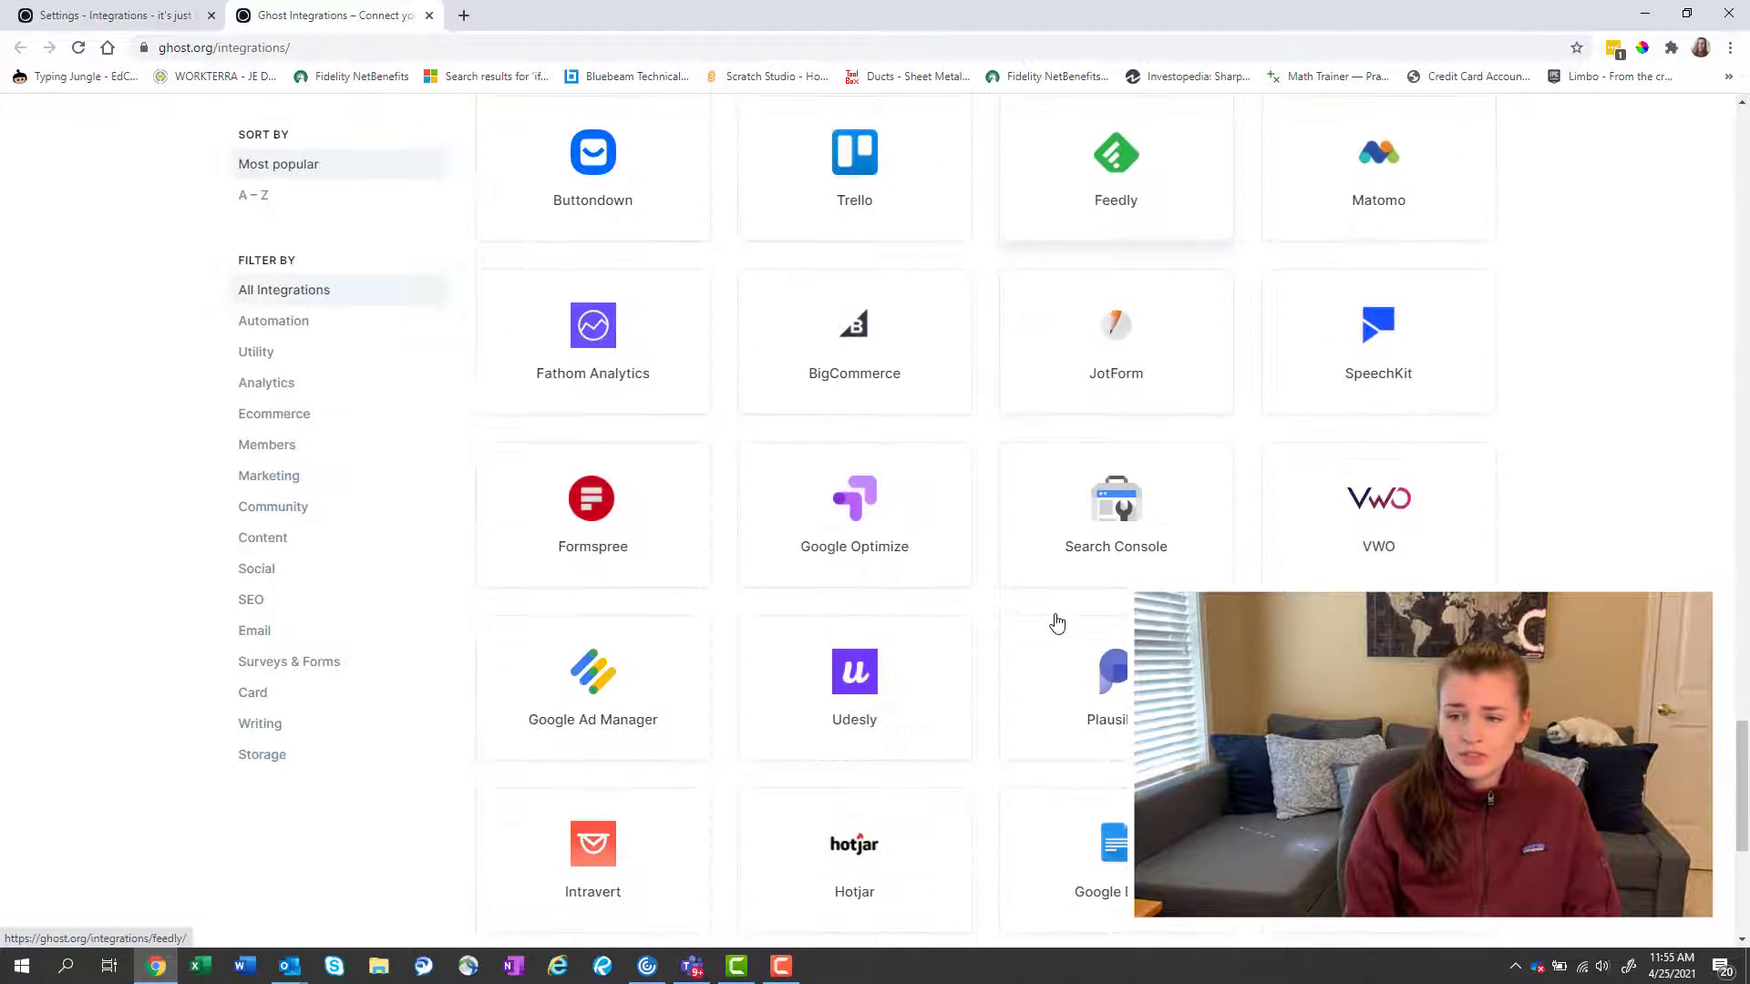
pyautogui.scroll(-4, 1057, 622)
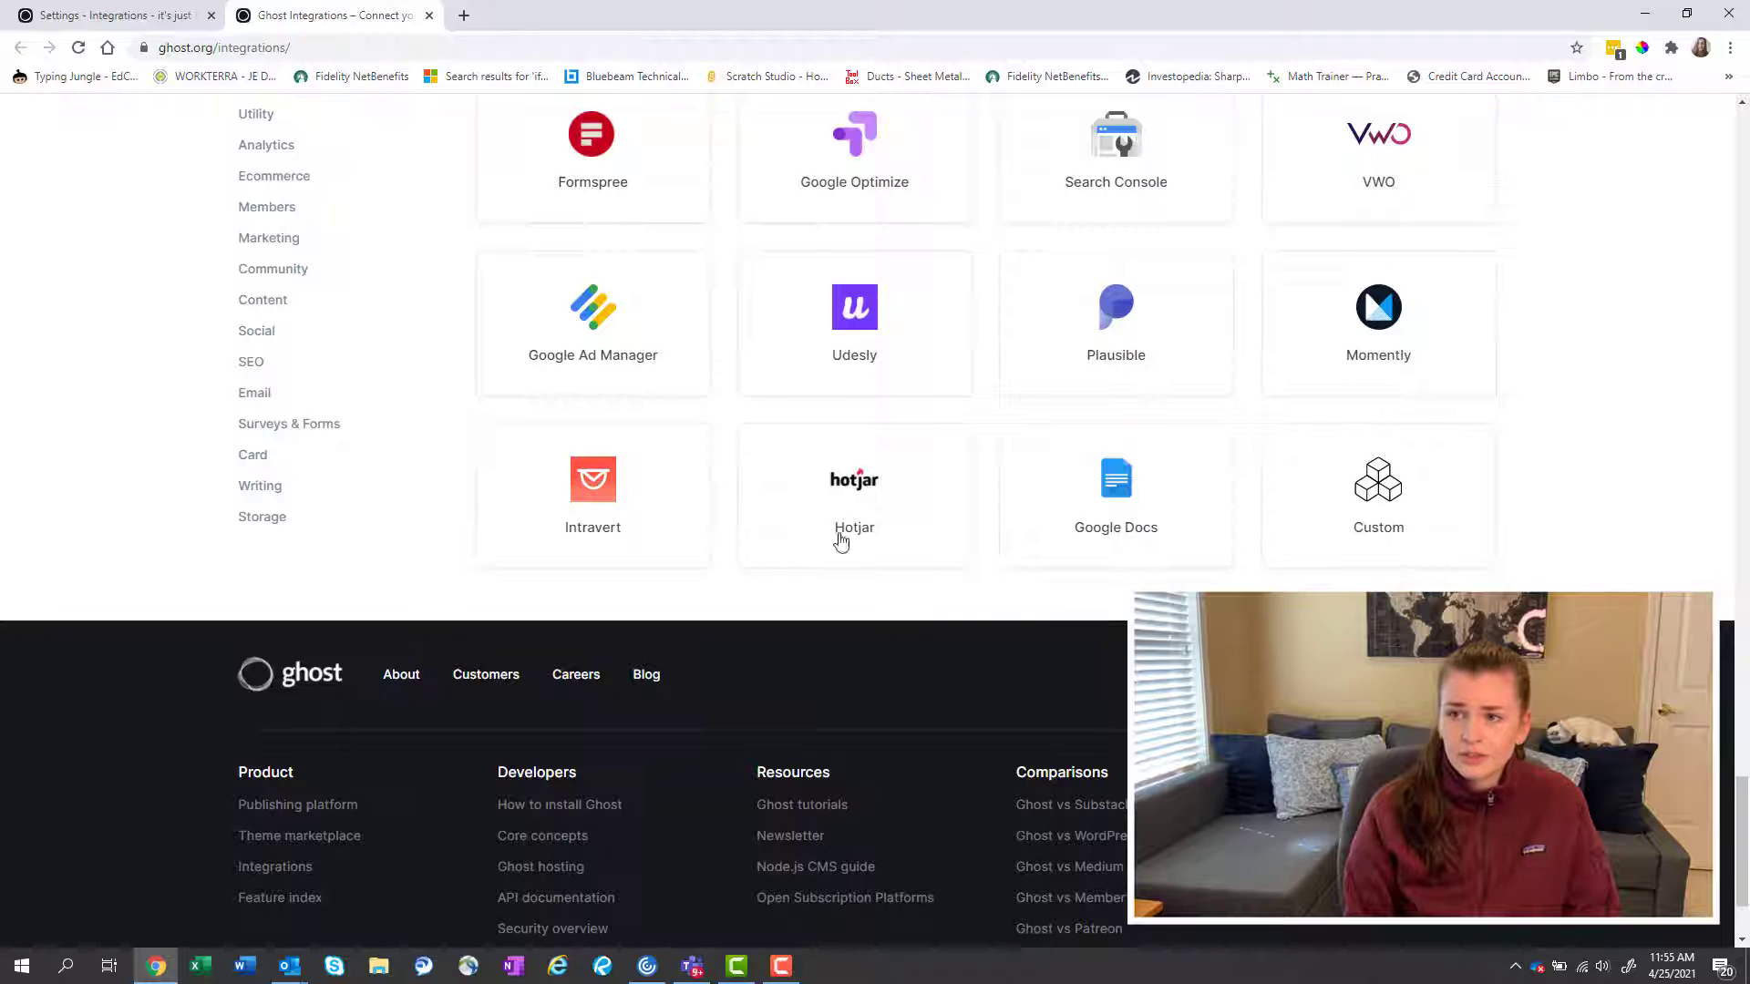
pyautogui.click(110, 14)
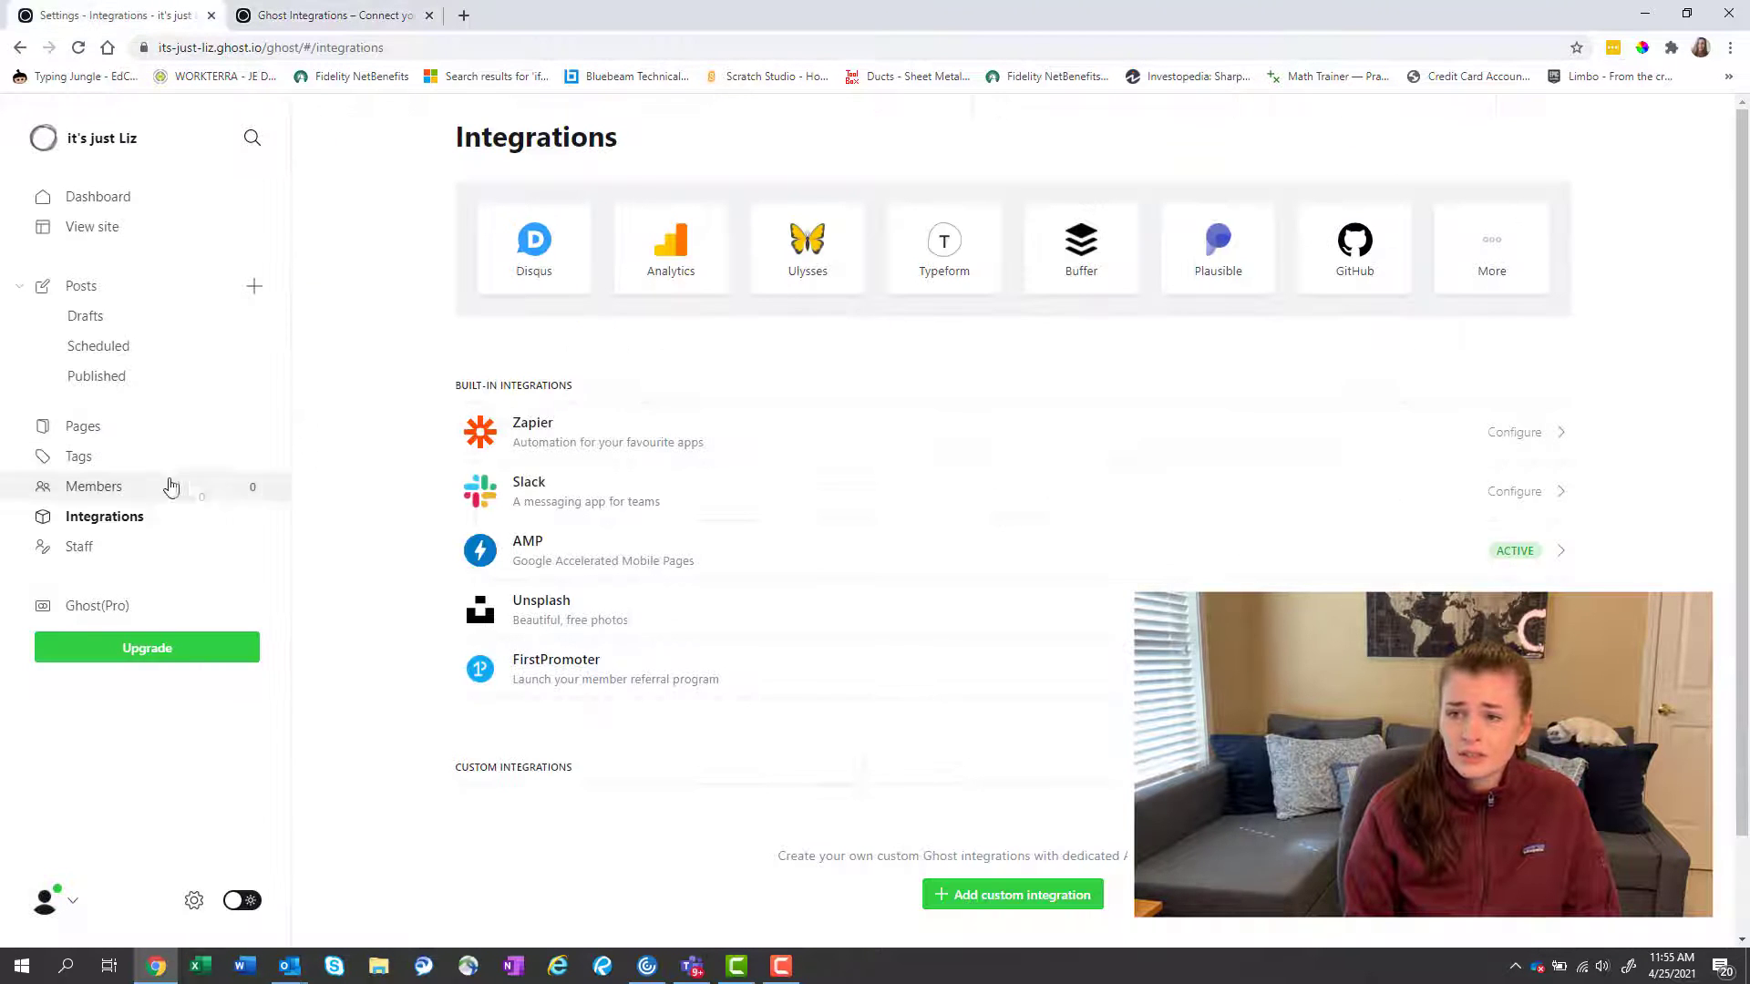
# Preview the live it's just Liz homepage, scrolling past its gradient header and starter posts.
pyautogui.click(100, 230)
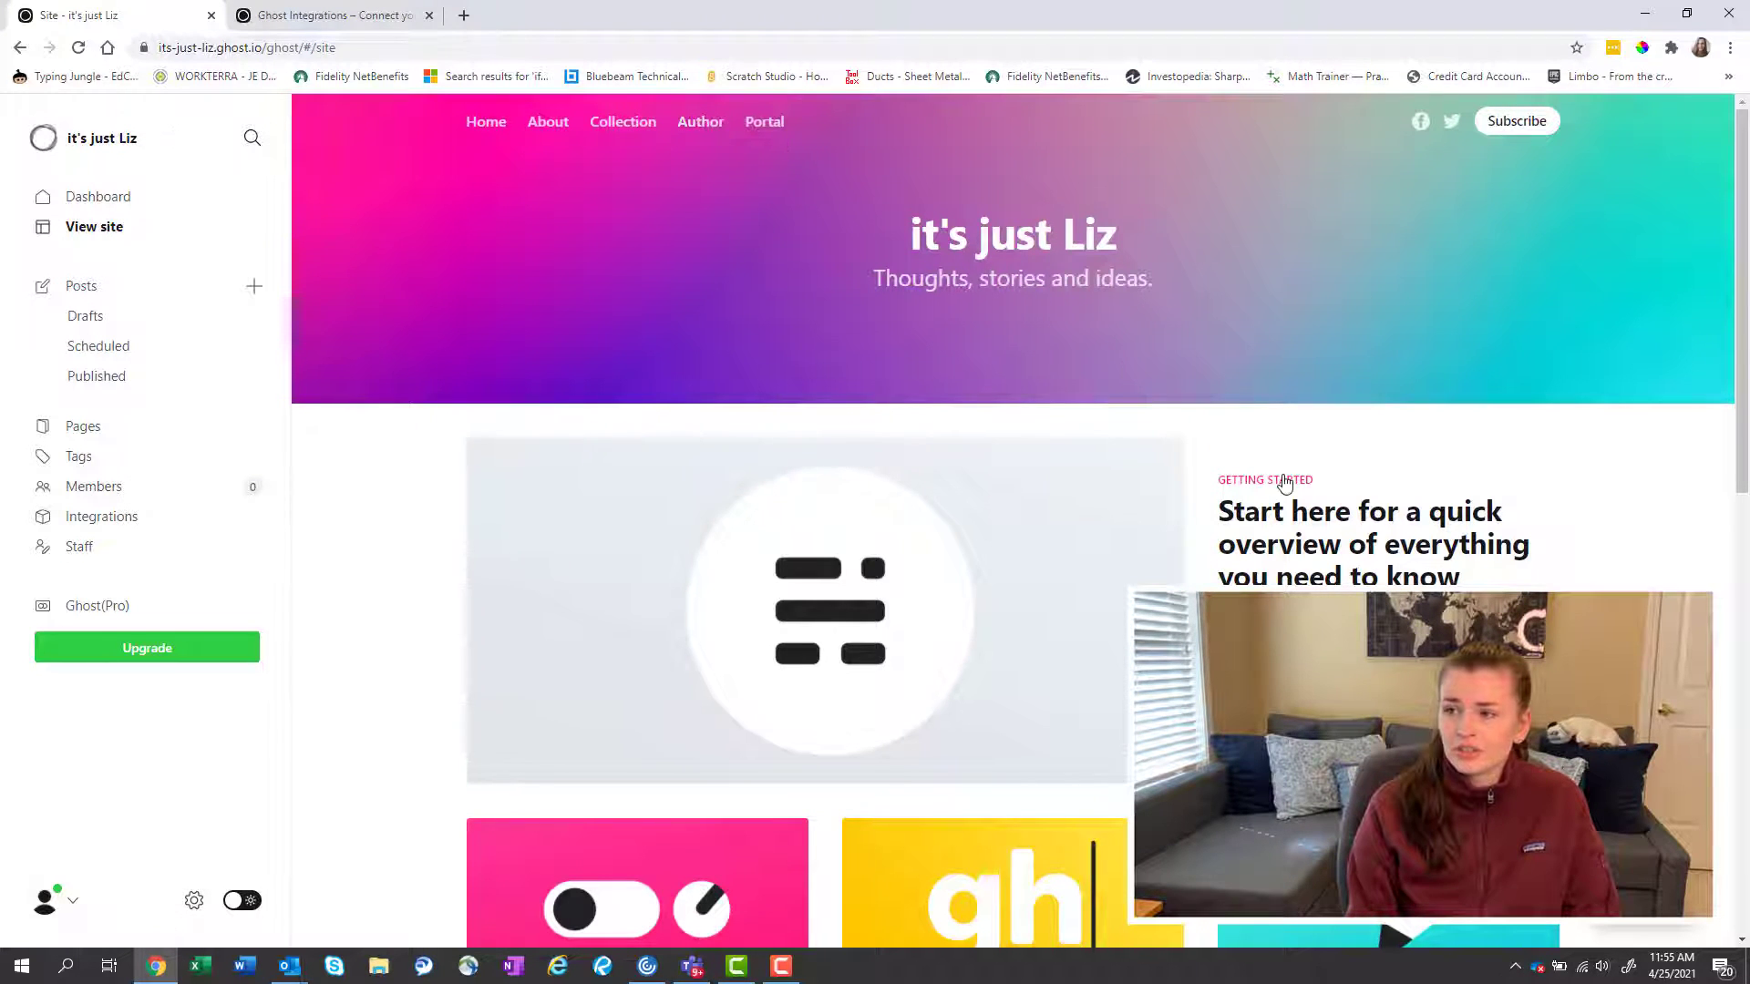
pyautogui.scroll(-3, 1271, 558)
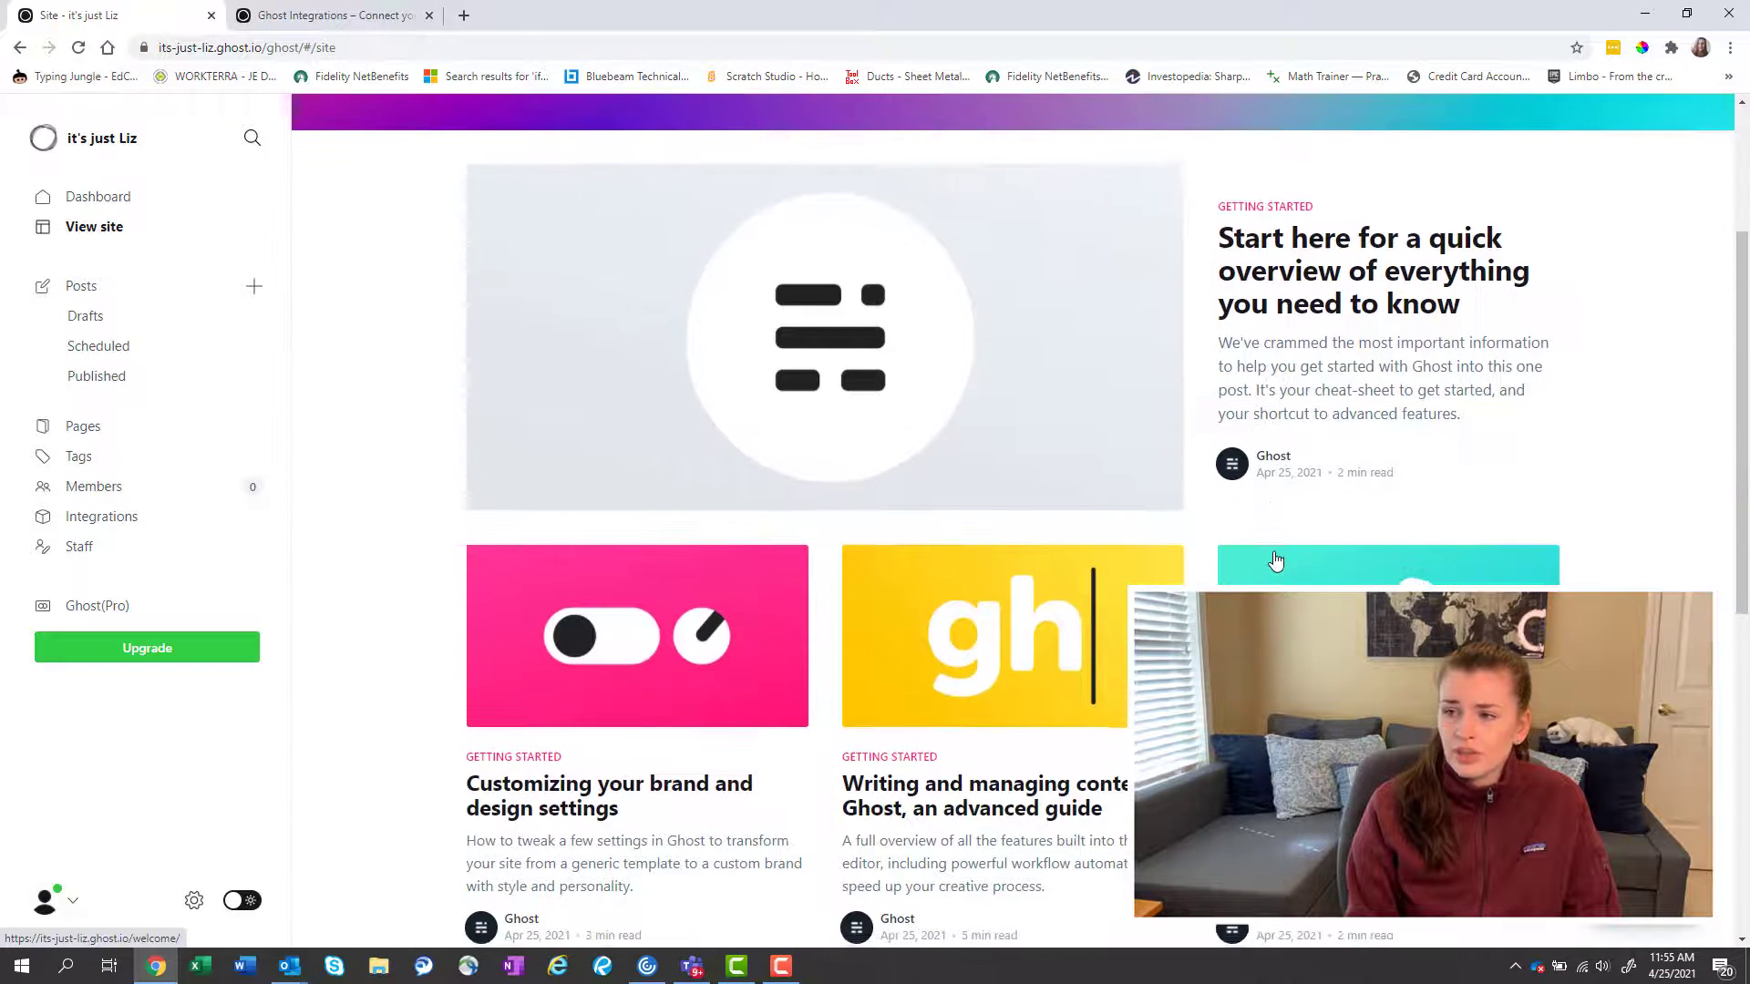
pyautogui.scroll(3, 1274, 561)
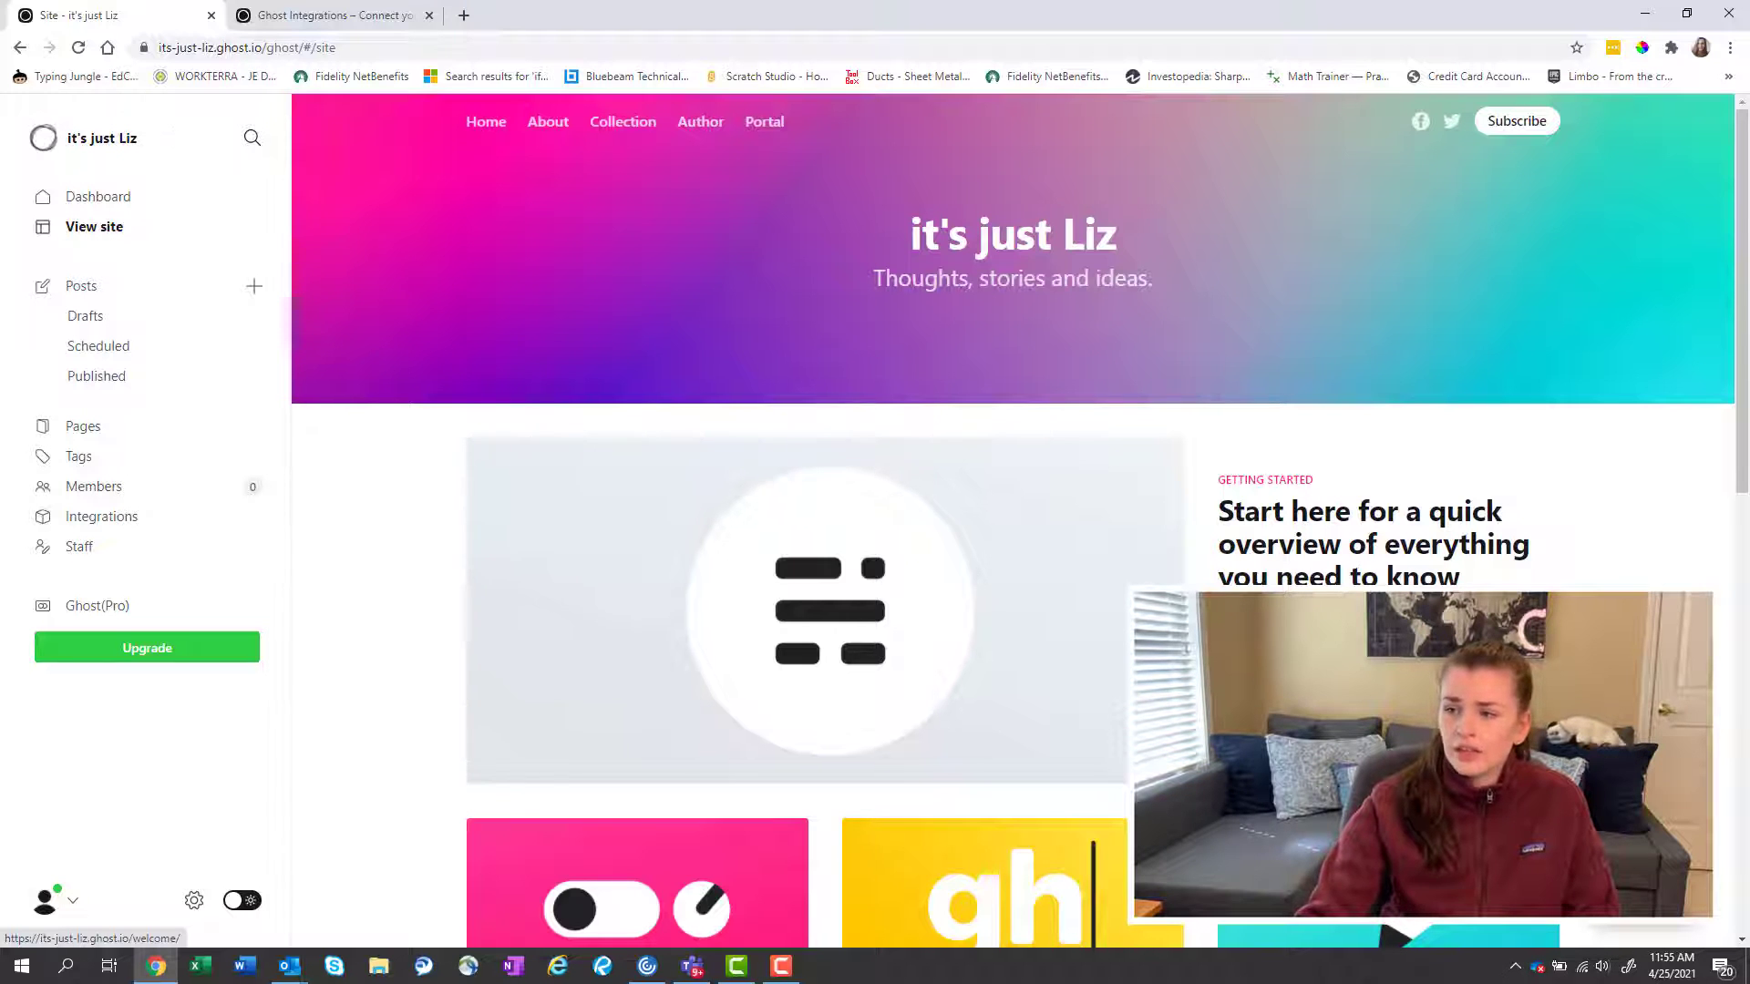
# Open the 'Start here' overview post and read down to the Ghost API sentence.
pyautogui.click(1267, 554)
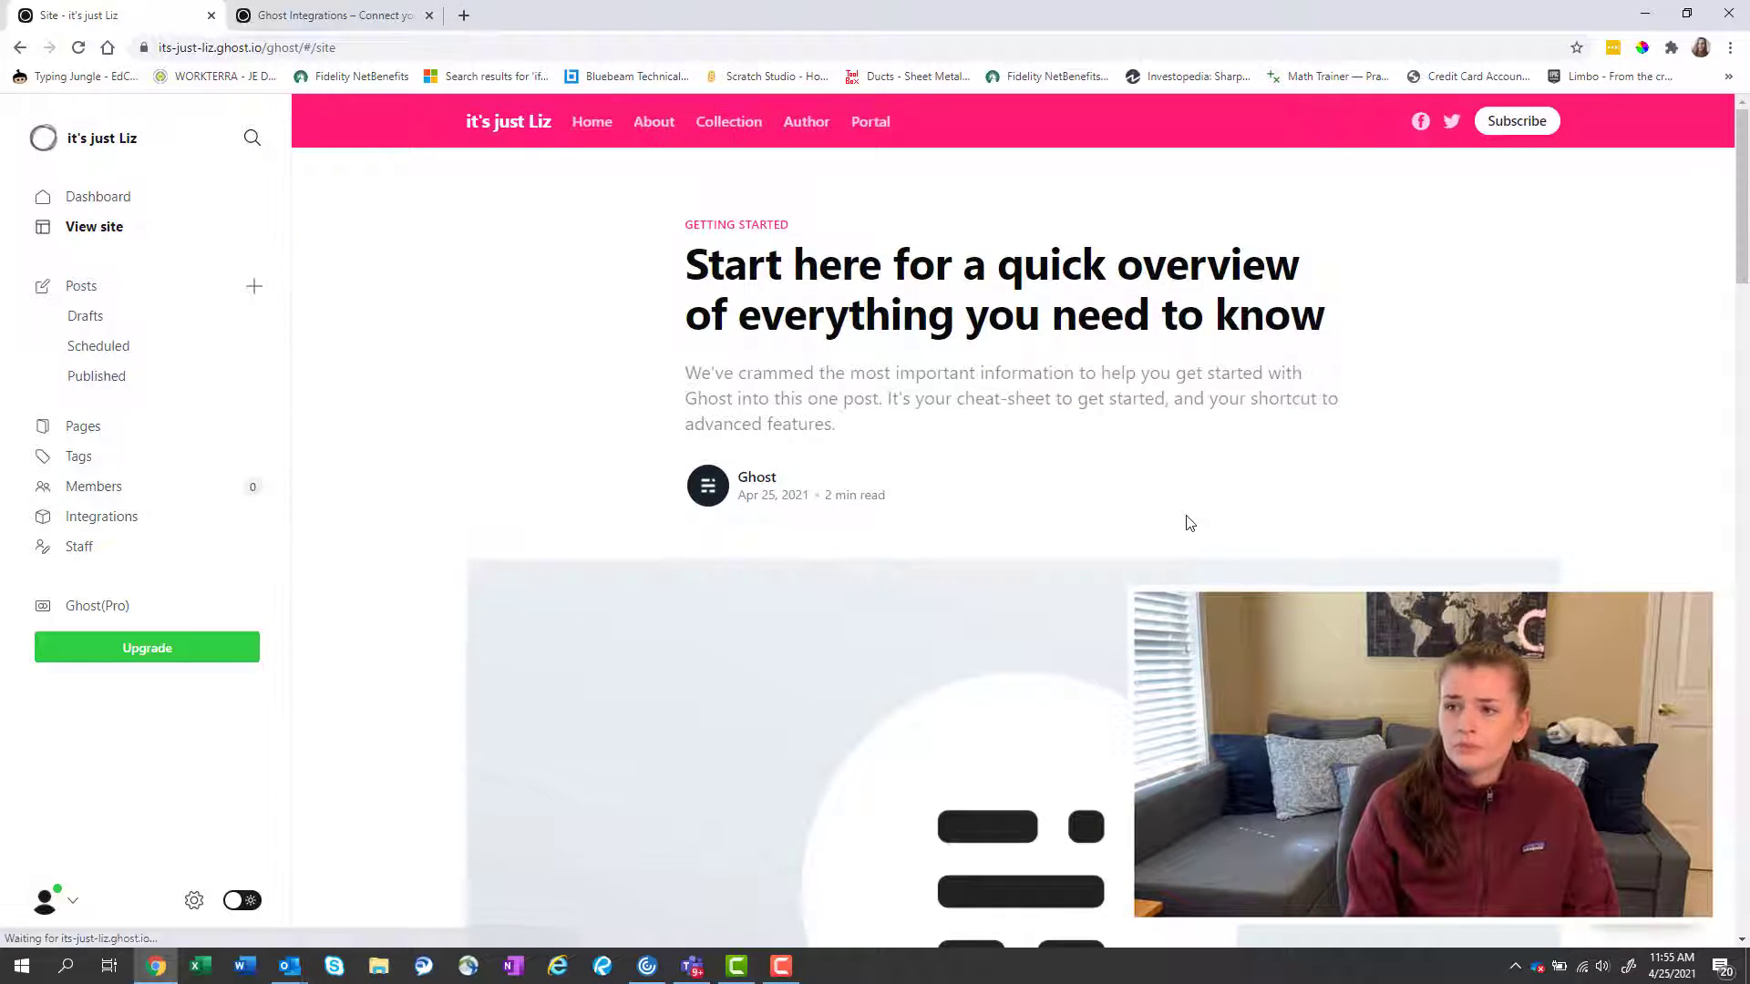
pyautogui.scroll(-1, 1189, 522)
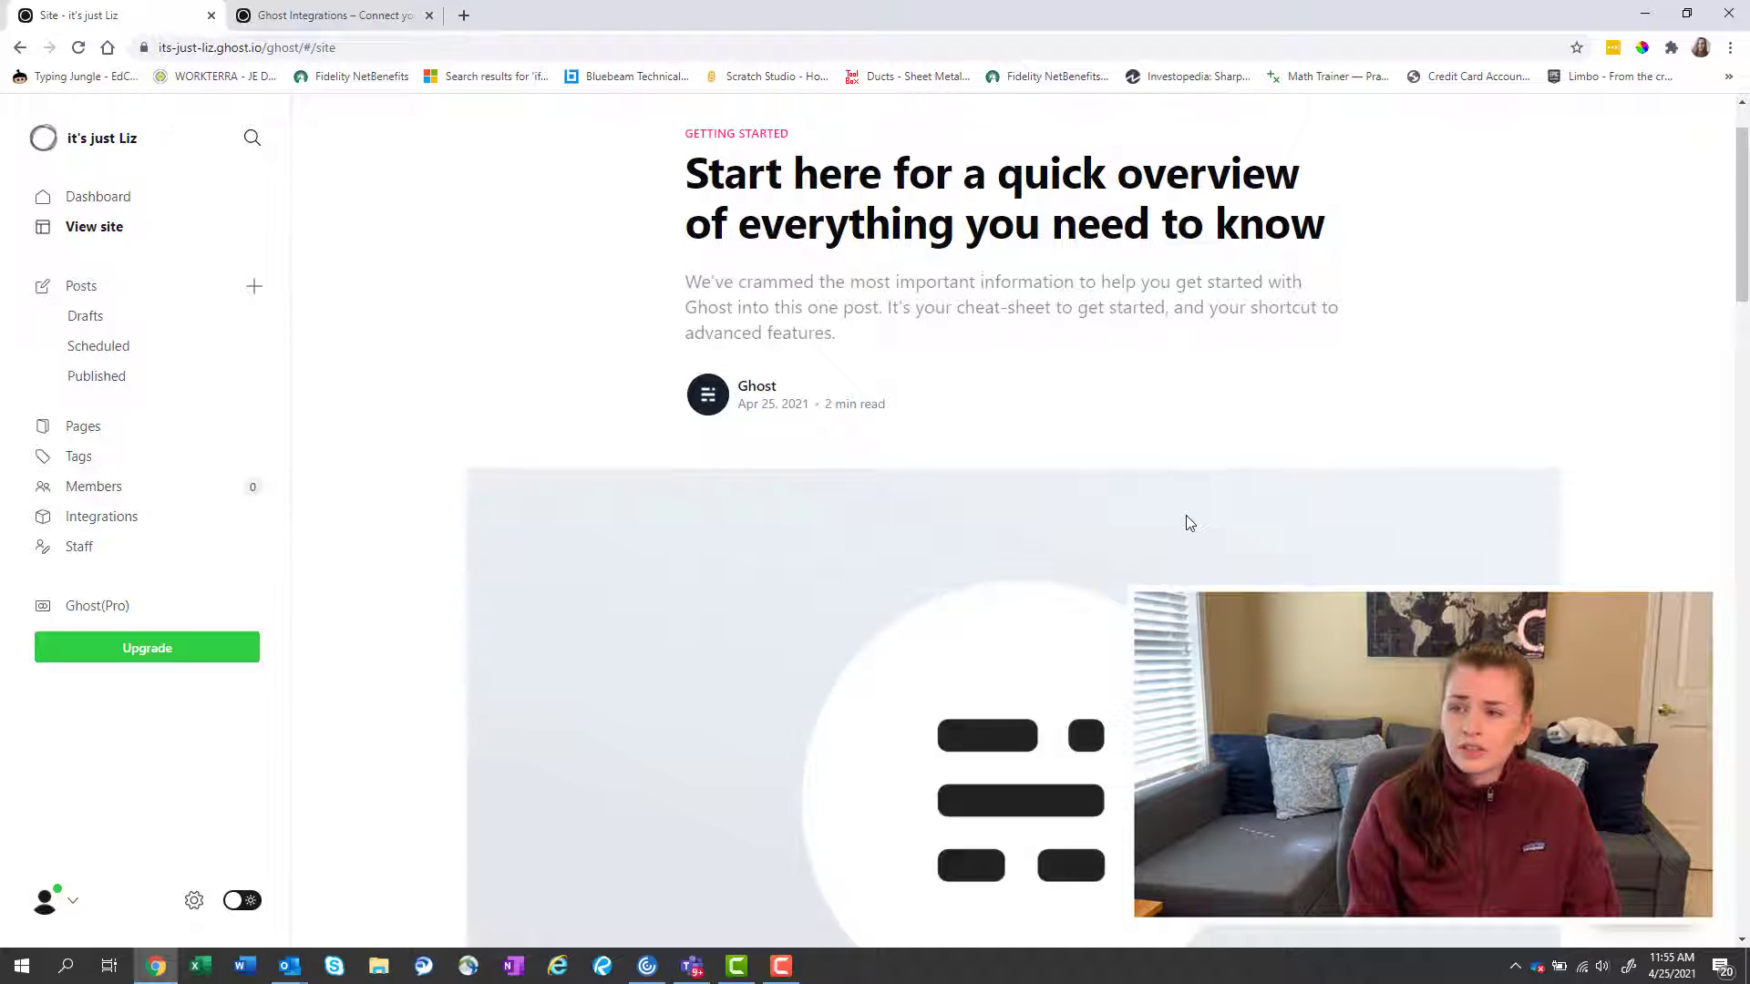
pyautogui.scroll(-5, 1189, 522)
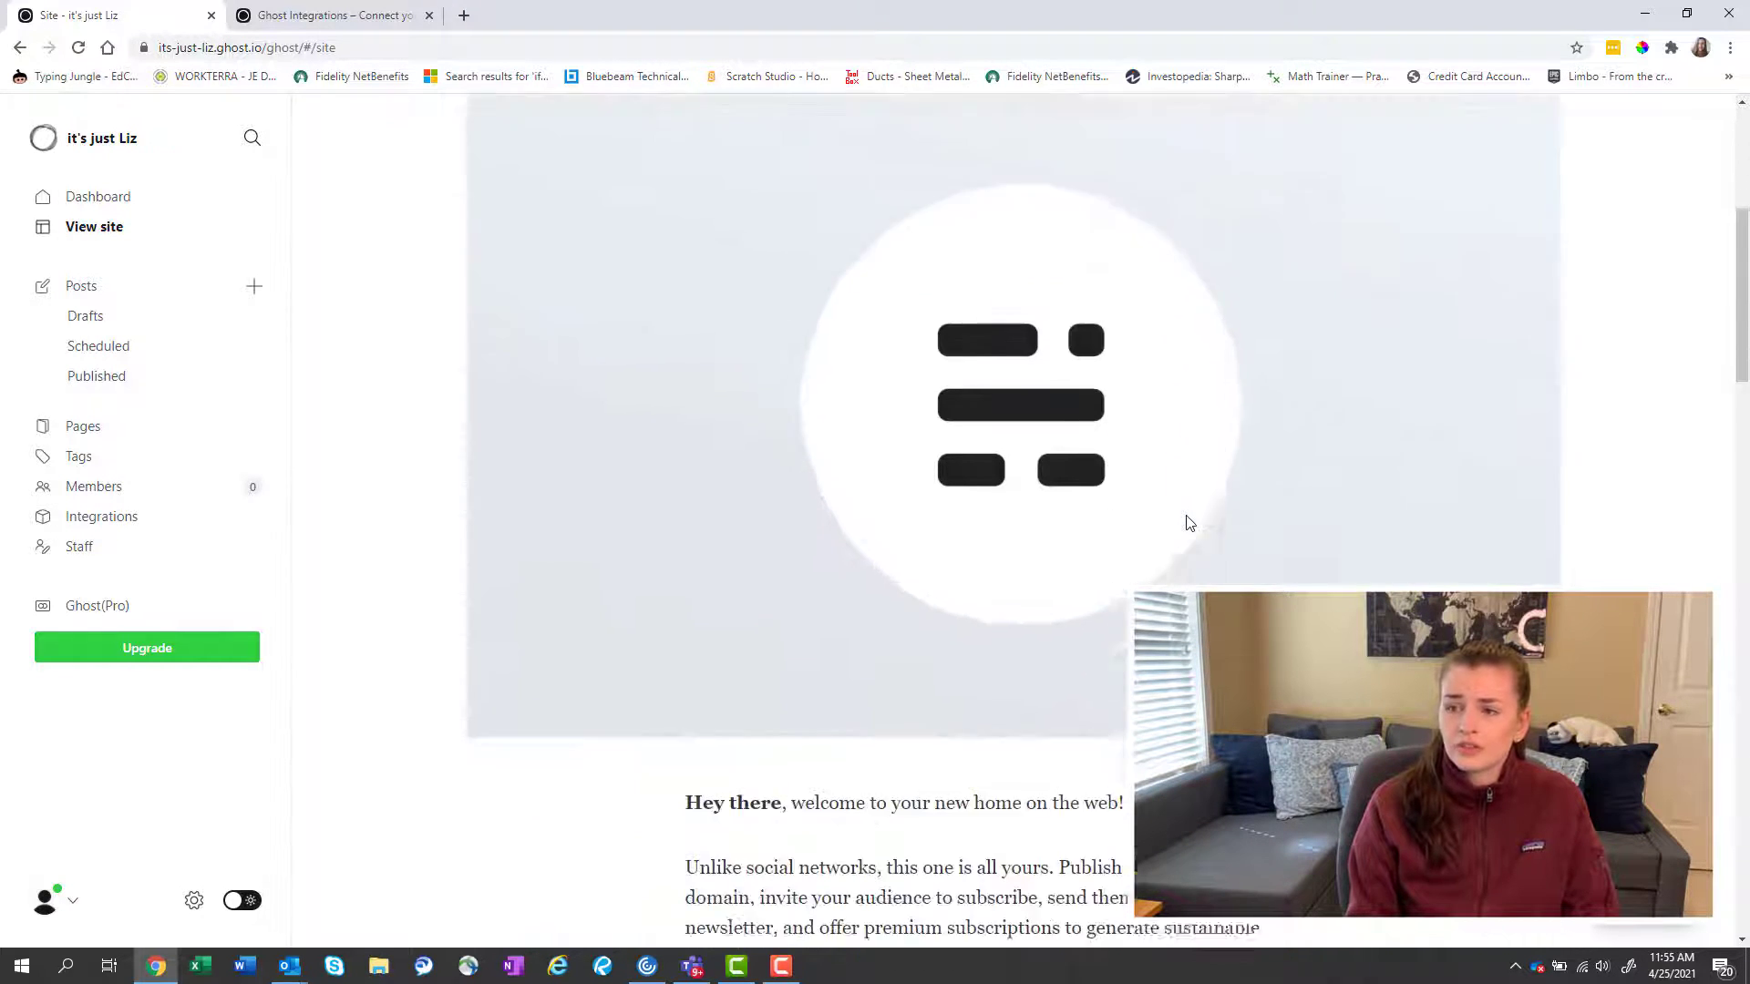
pyautogui.scroll(-6, 1190, 523)
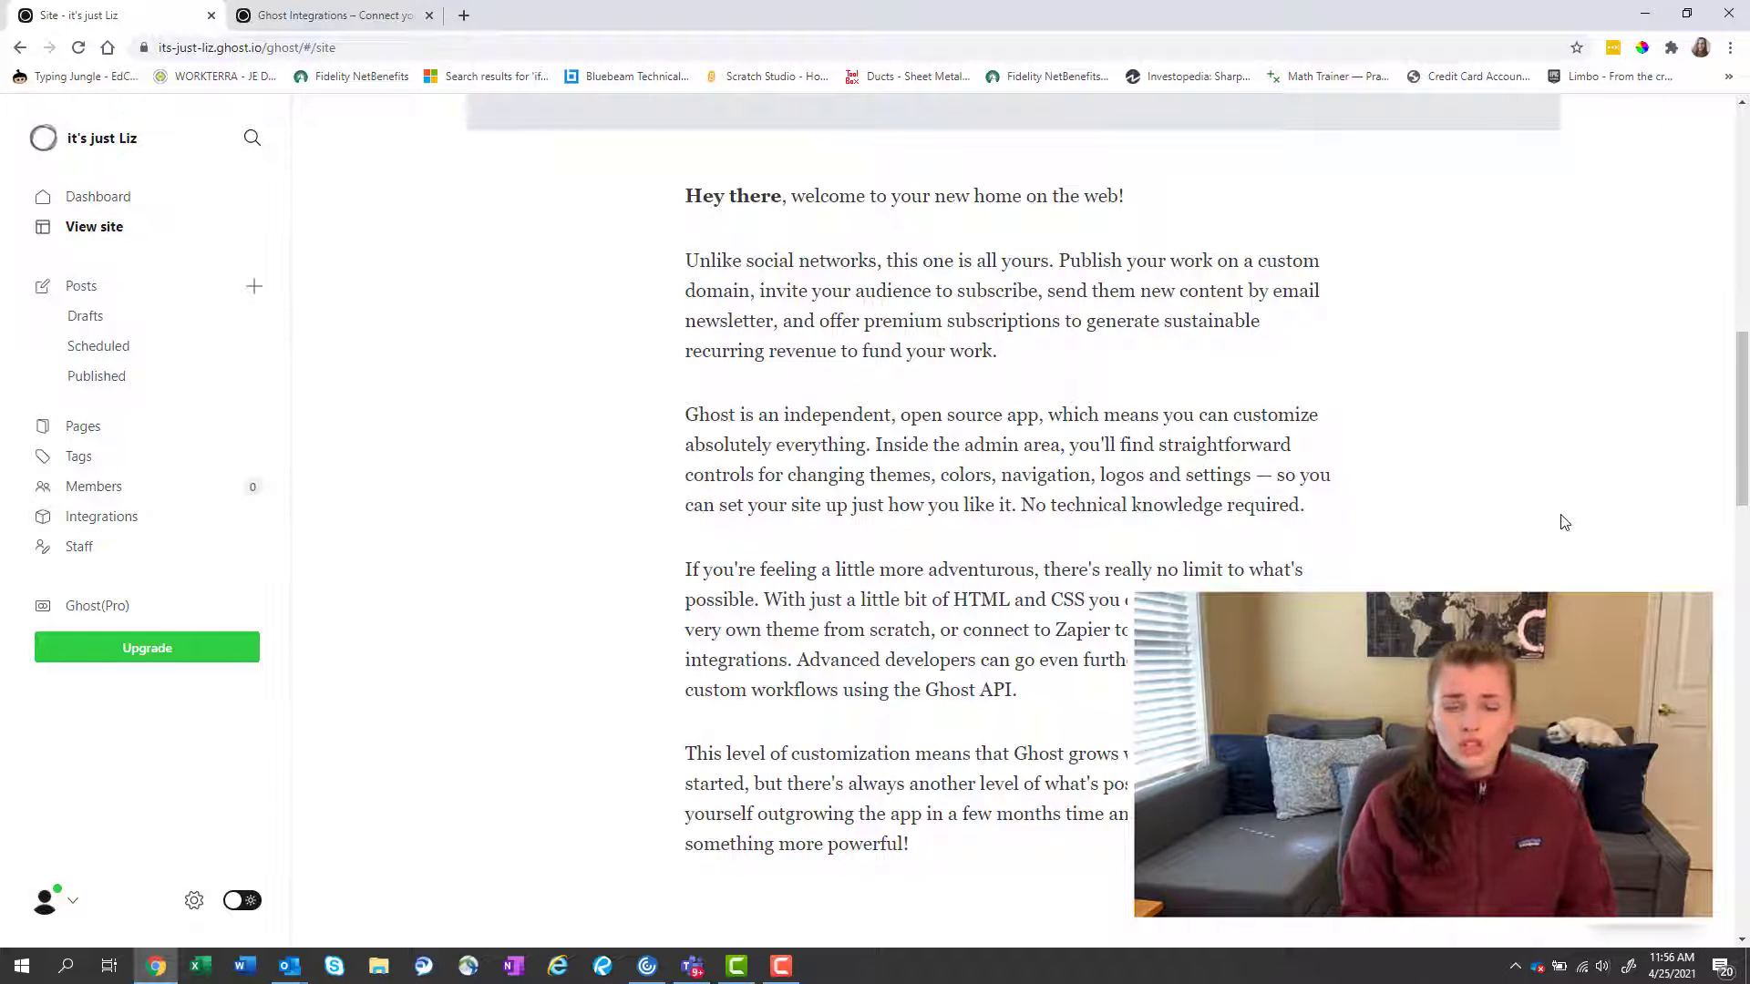
pyautogui.scroll(-1, 1563, 521)
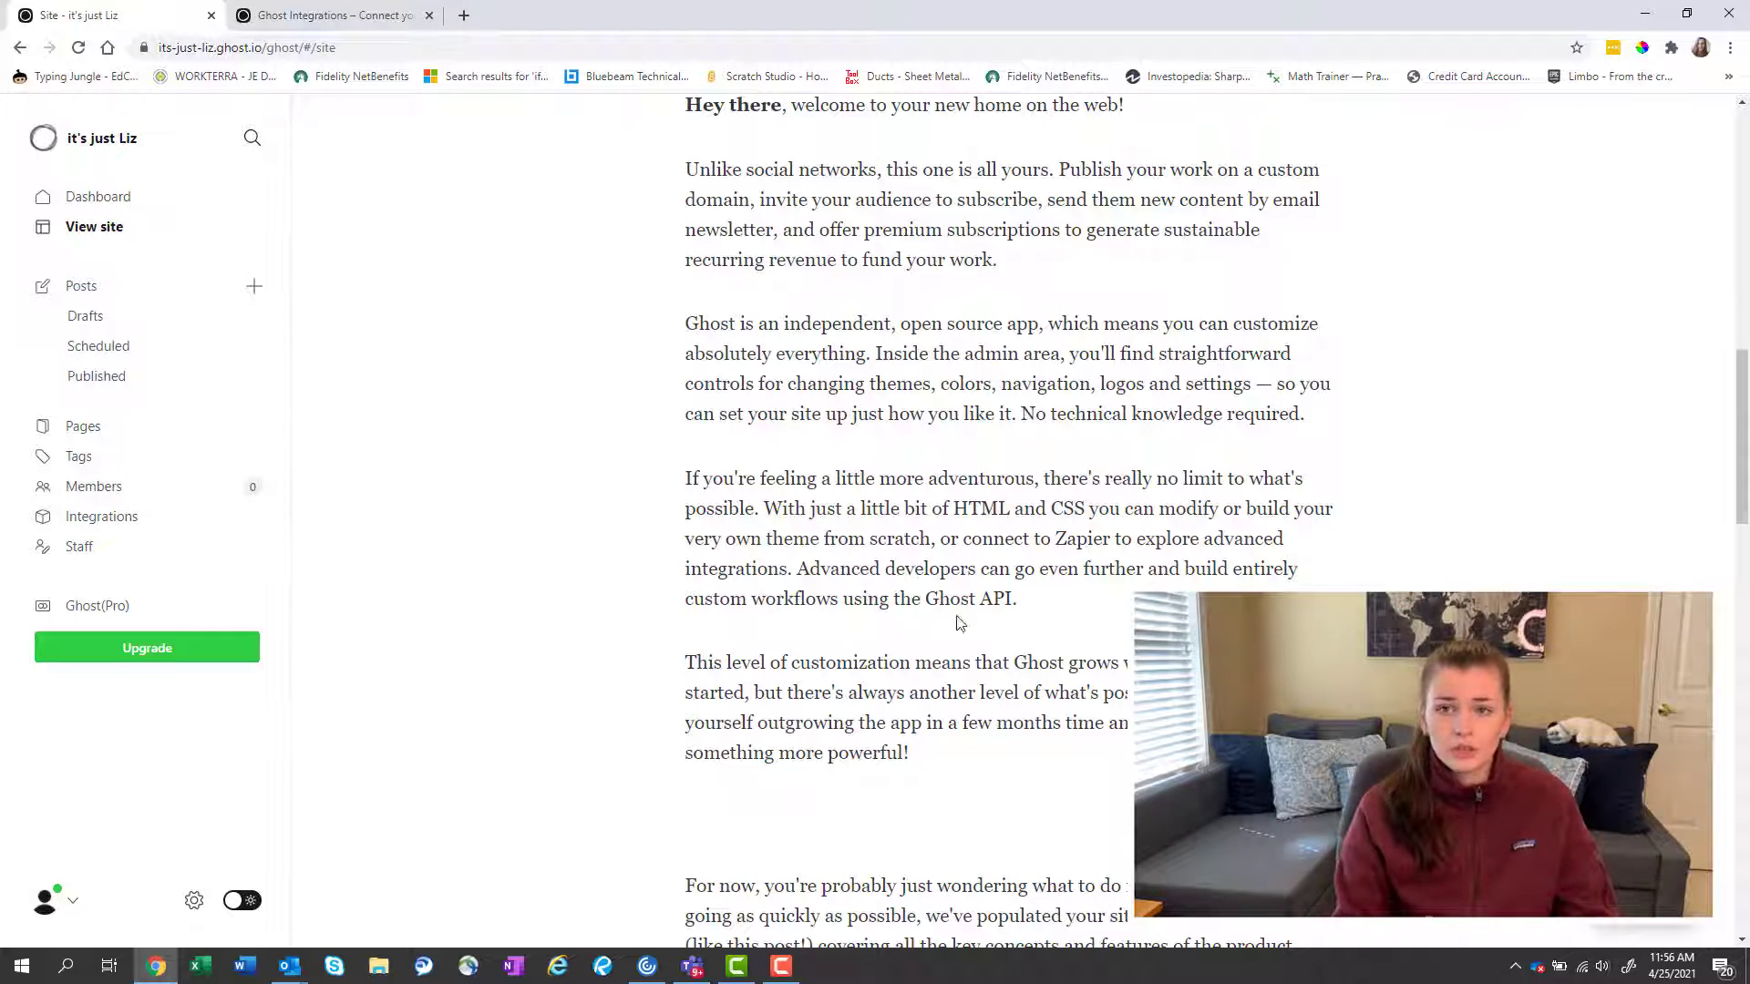
pyautogui.moveTo(833, 598); pyautogui.dragTo(1025, 603)
pyautogui.click(1073, 610)
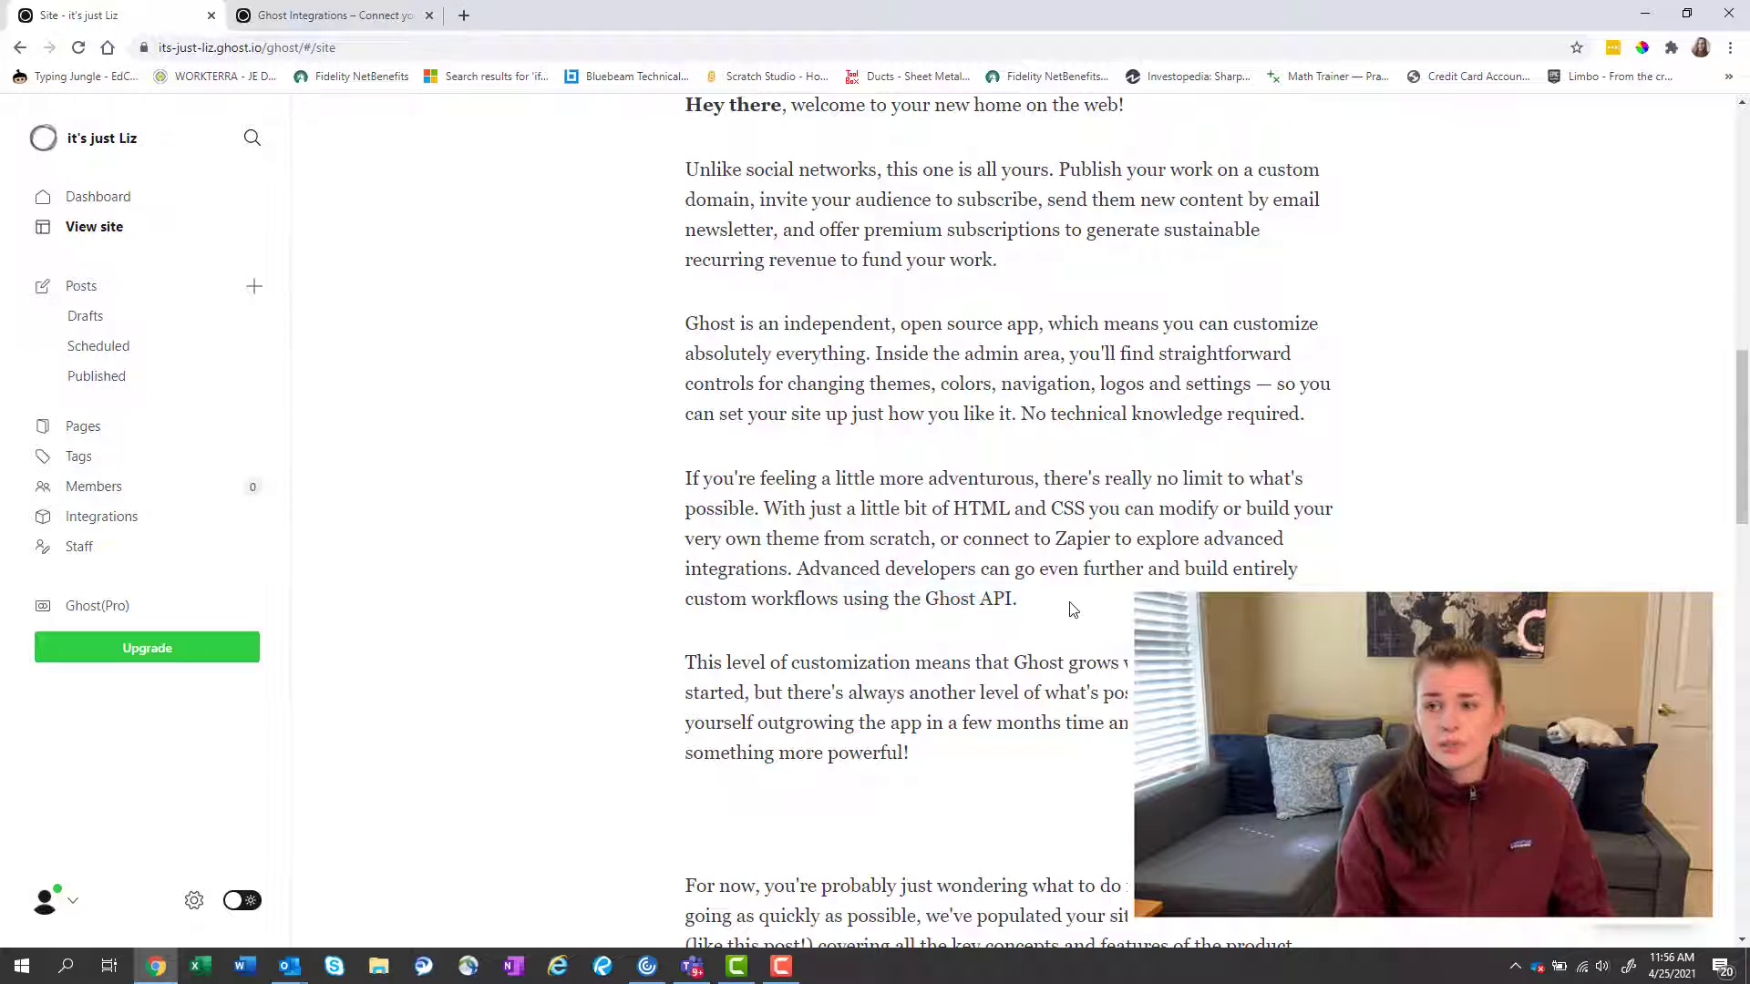
# Read on through the 'Your guide to Ghost' links to the 'Getting help' section.
pyautogui.scroll(-5, 1072, 609)
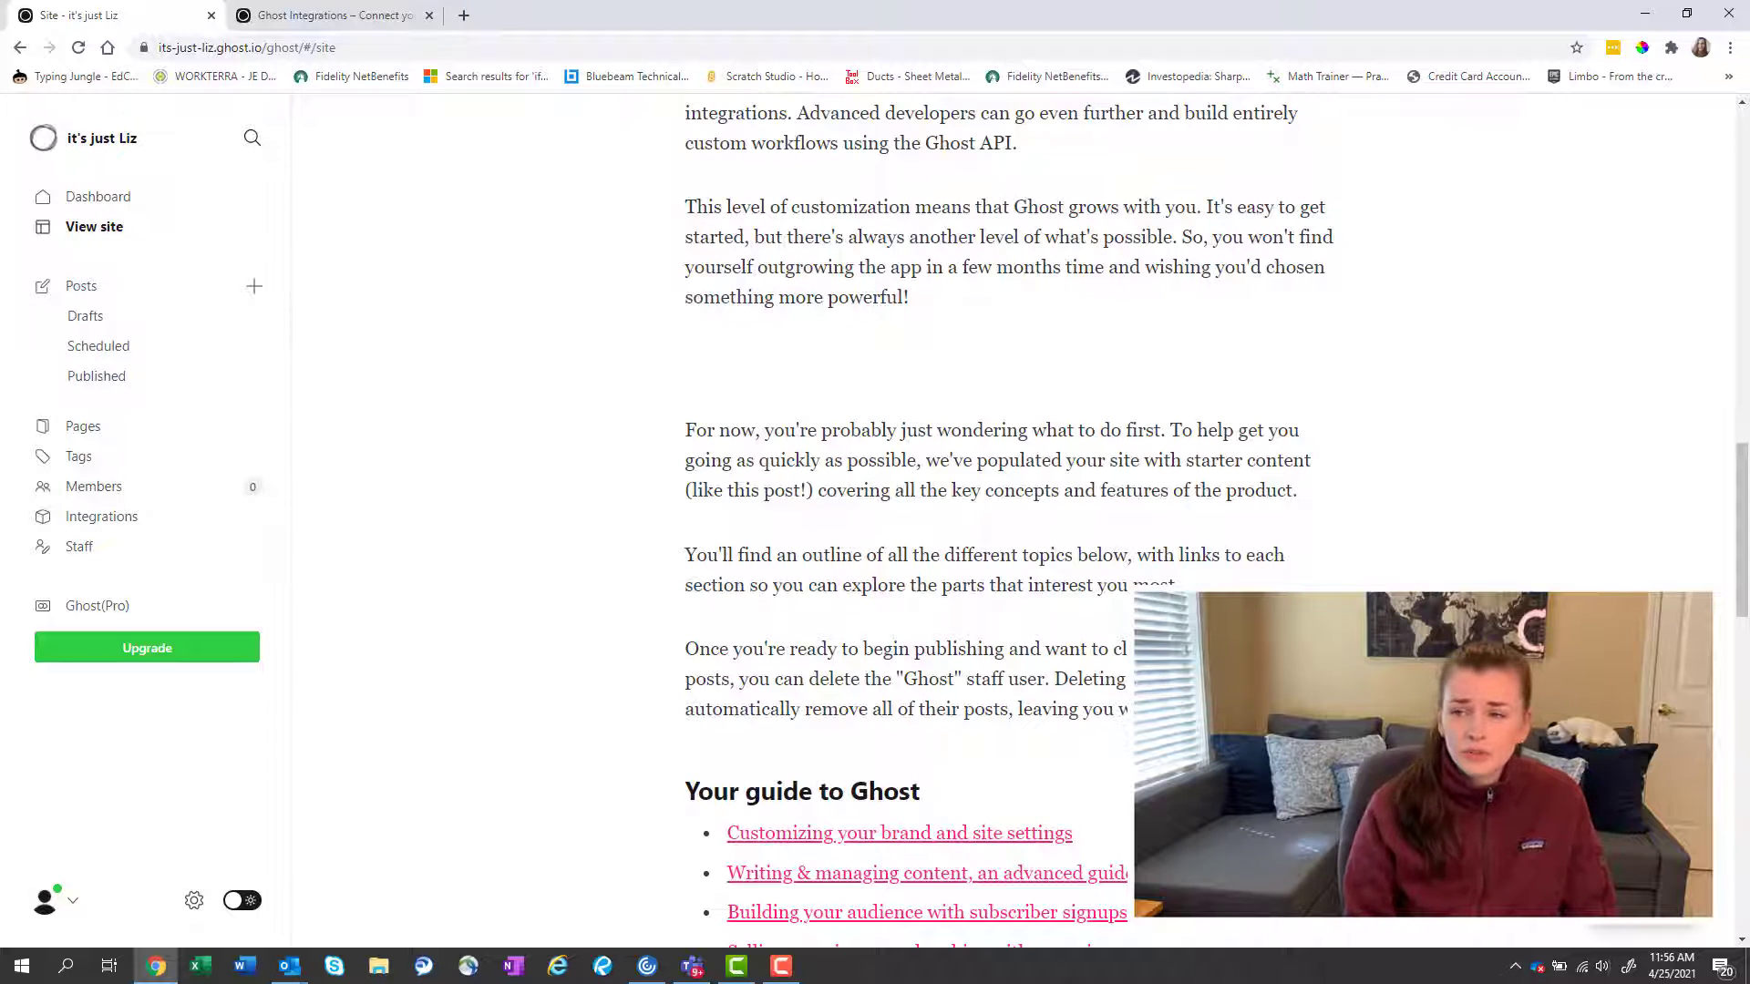
pyautogui.scroll(-2, 1302, 555)
pyautogui.scroll(-1, 911, 287)
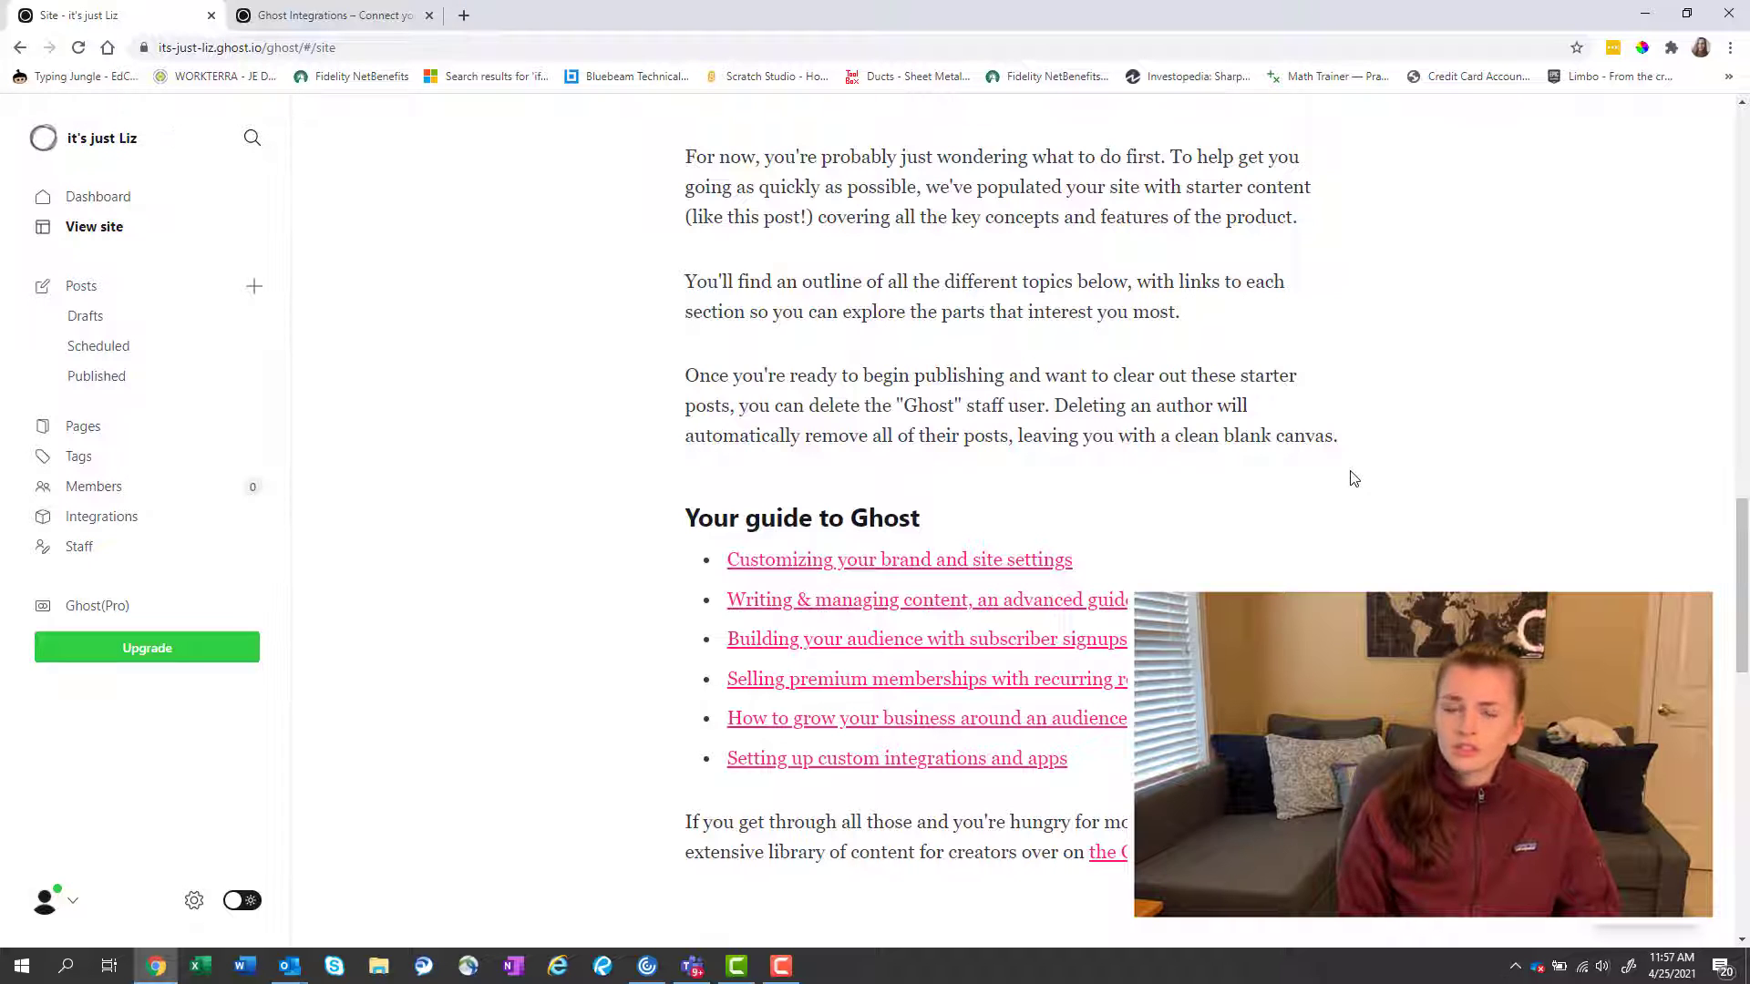
pyautogui.scroll(-2, 1165, 497)
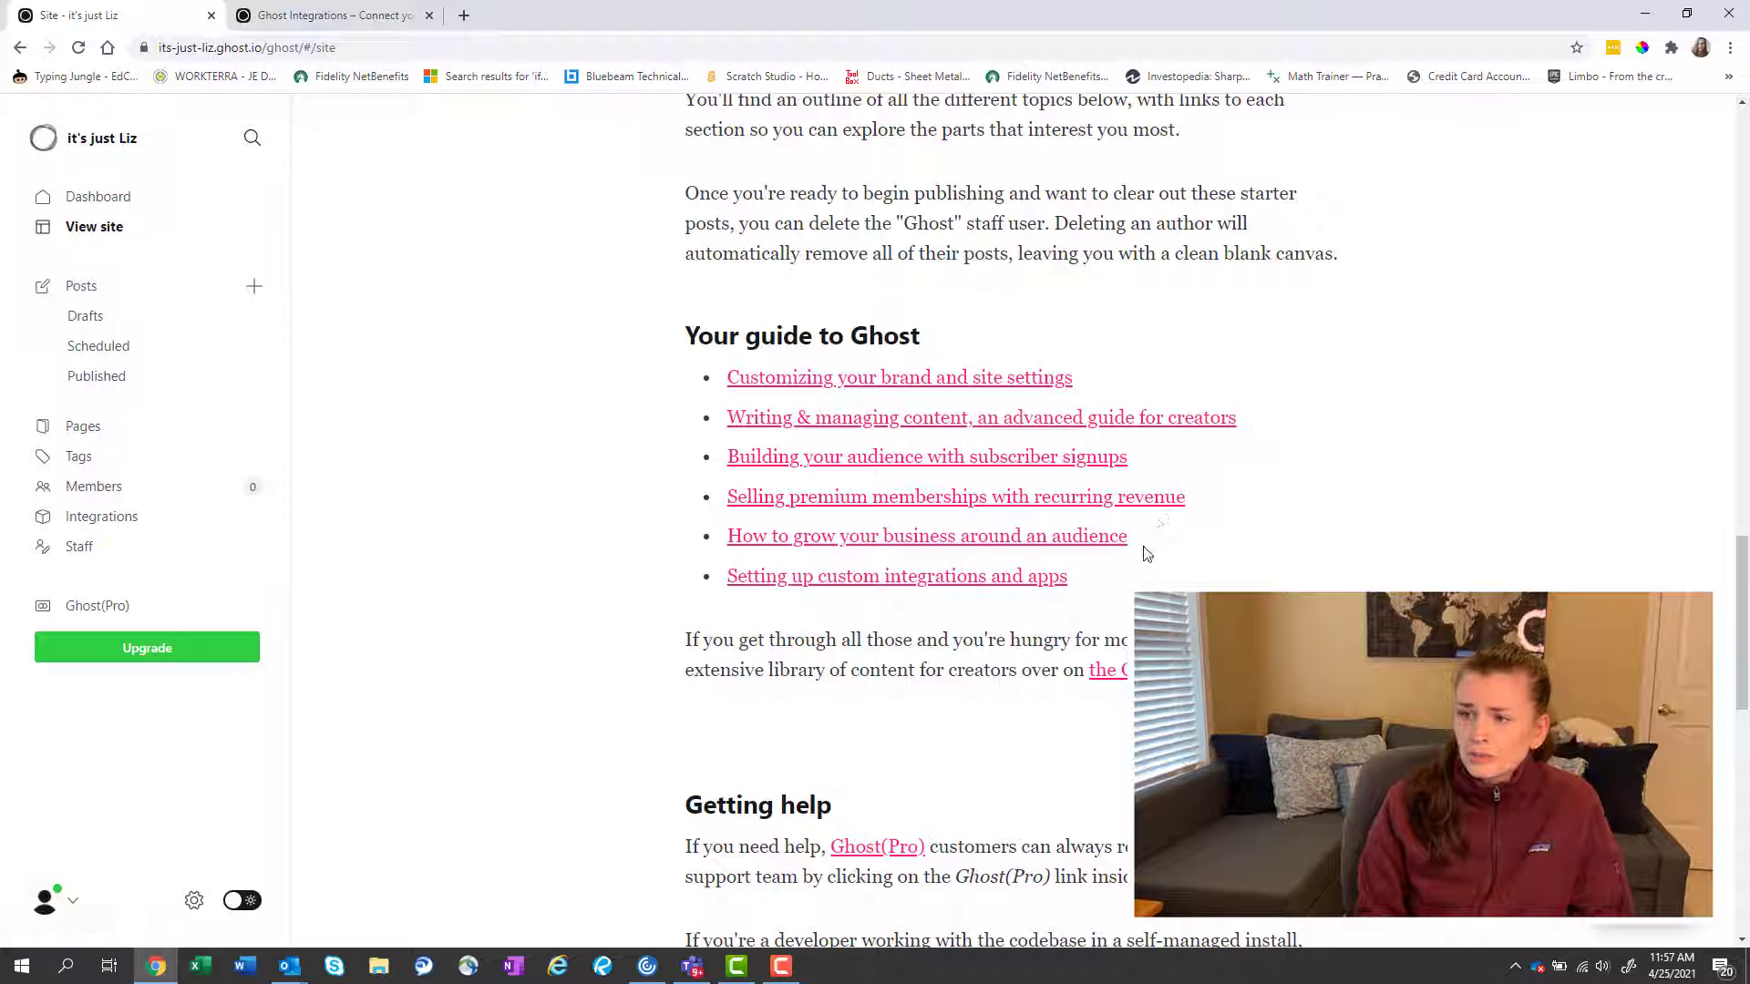
pyautogui.scroll(-5, 1136, 581)
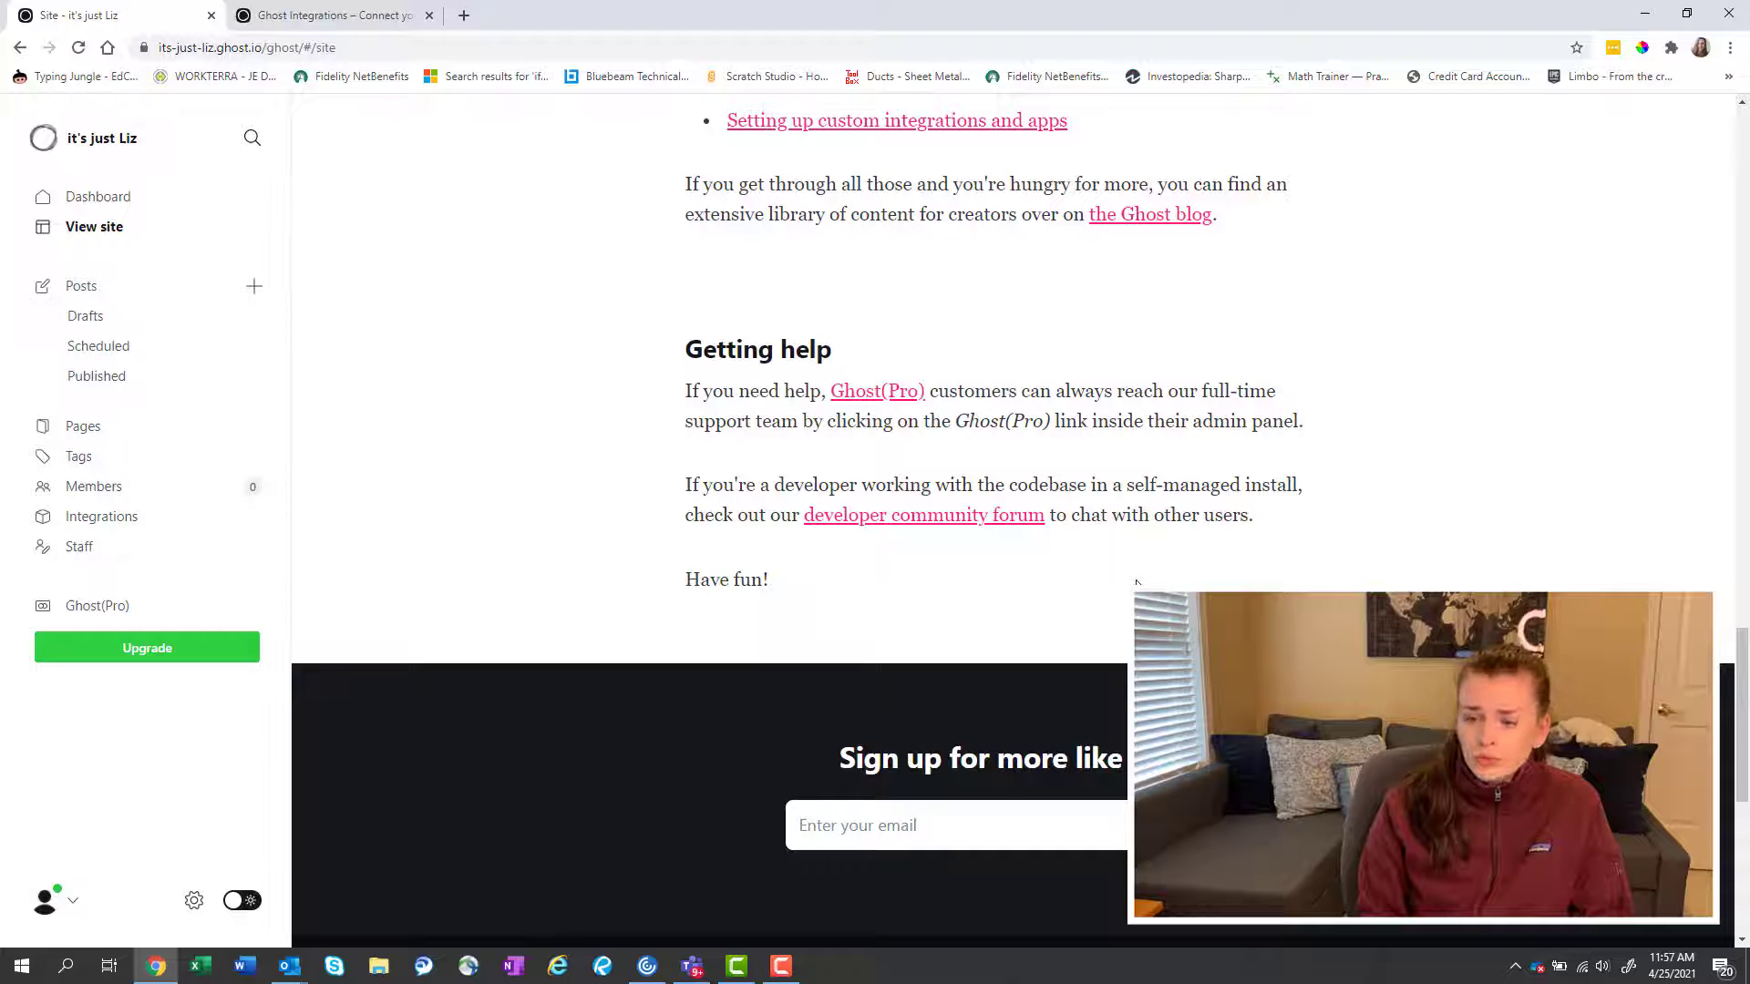
pyautogui.scroll(5, 1136, 581)
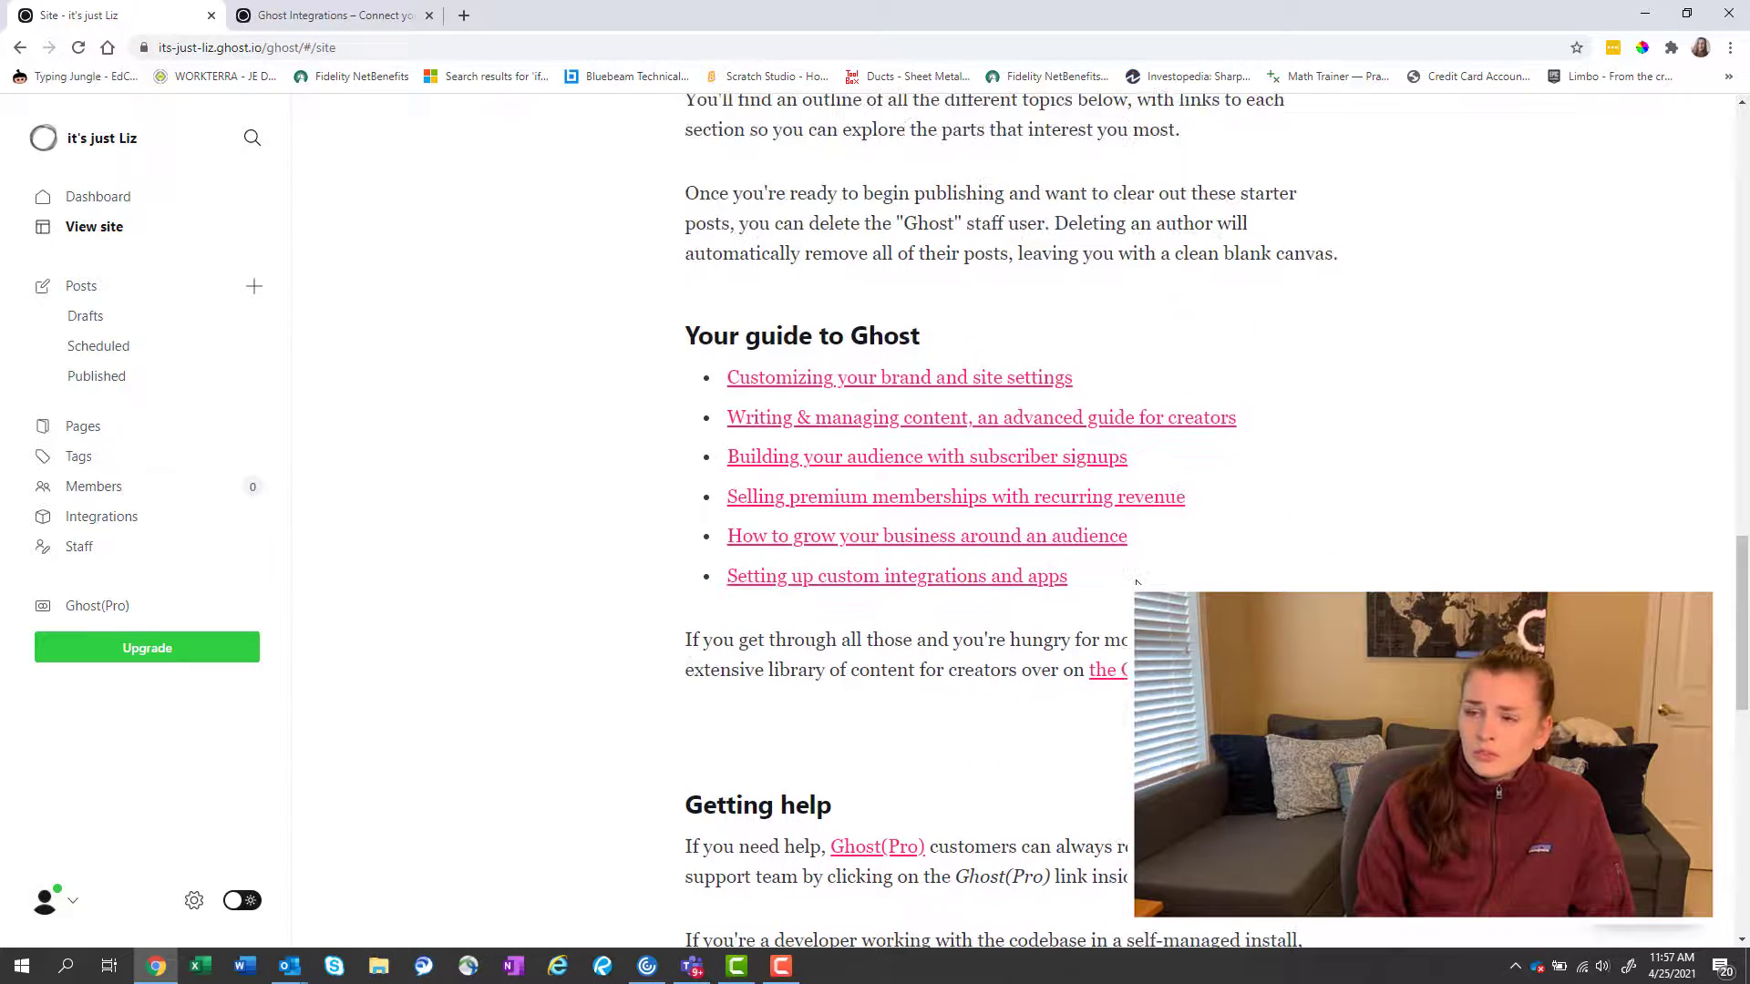
pyautogui.click(978, 384)
pyautogui.scroll(-4, 1128, 562)
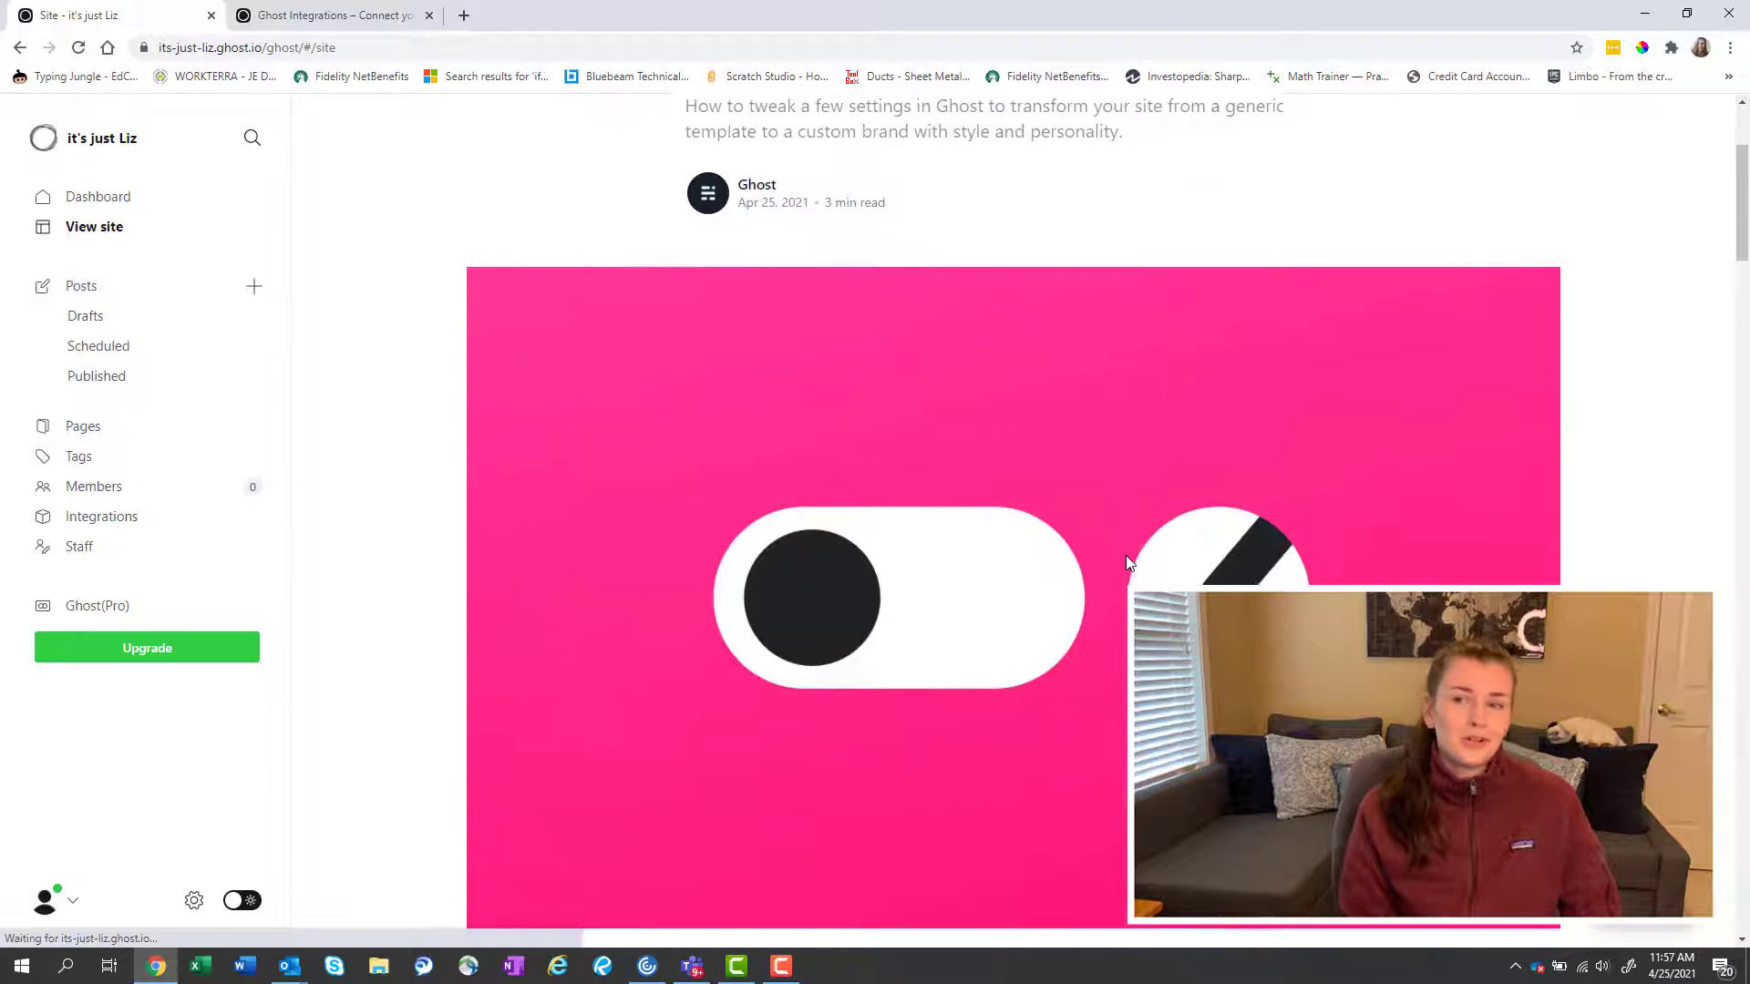
pyautogui.scroll(-7, 1127, 562)
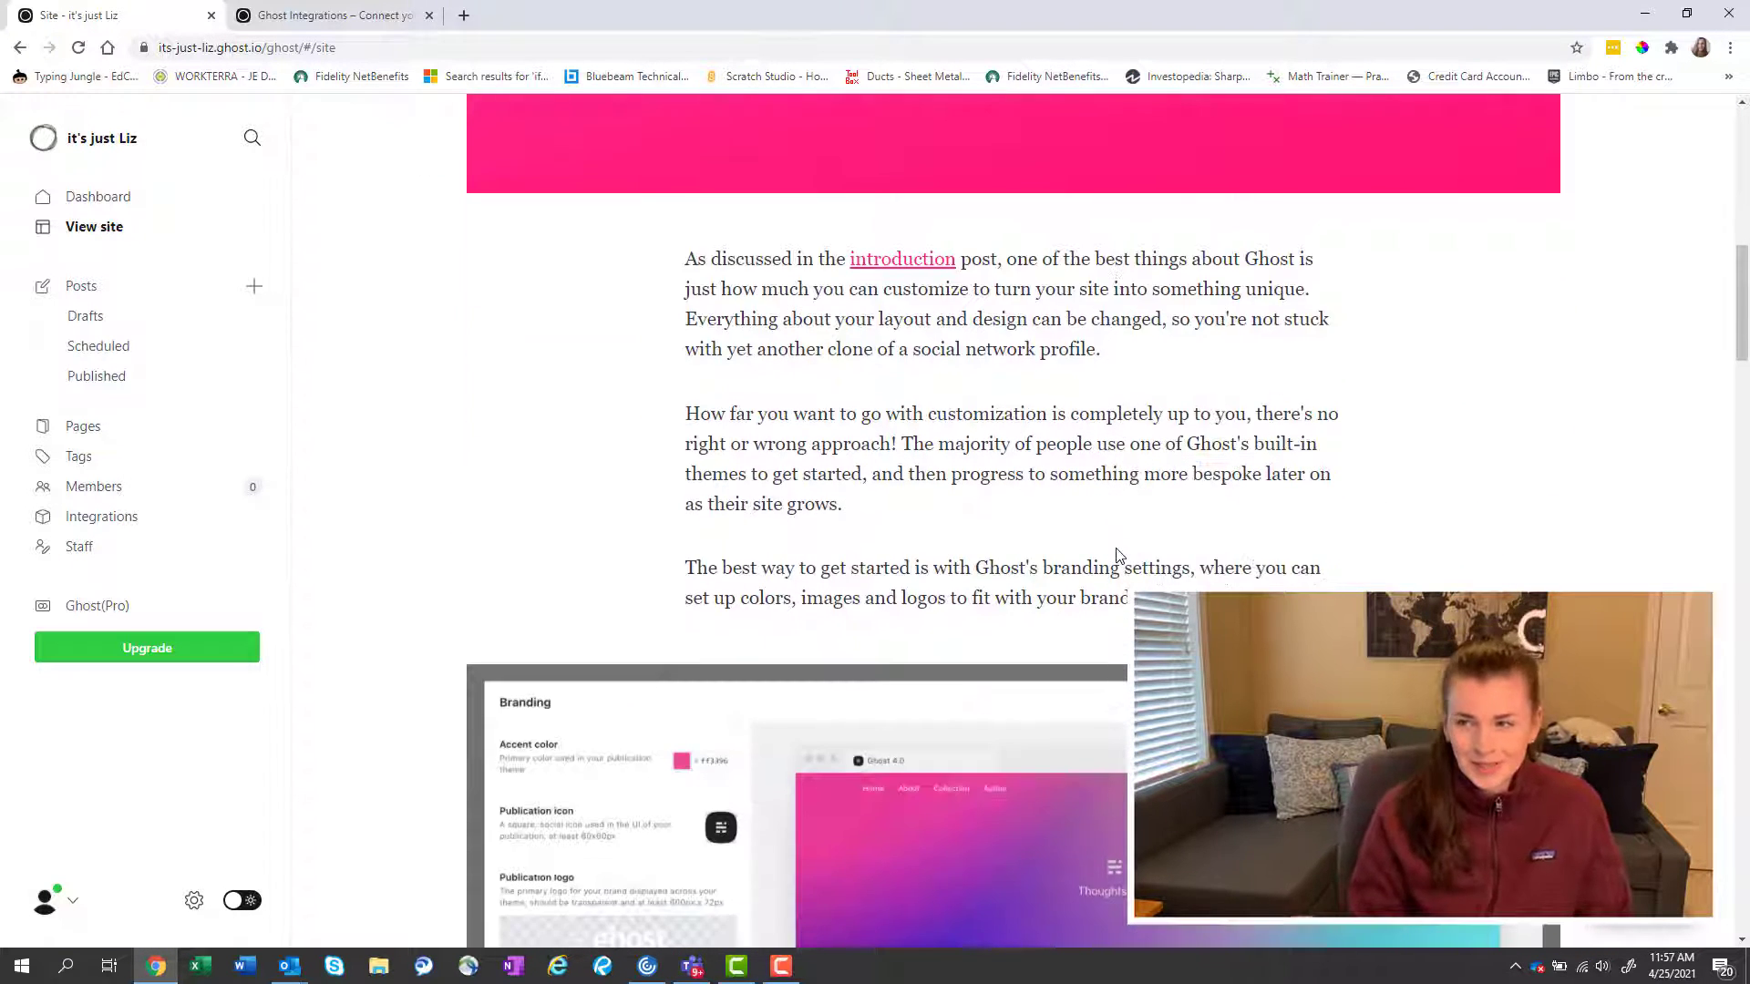
pyautogui.scroll(-4, 1119, 554)
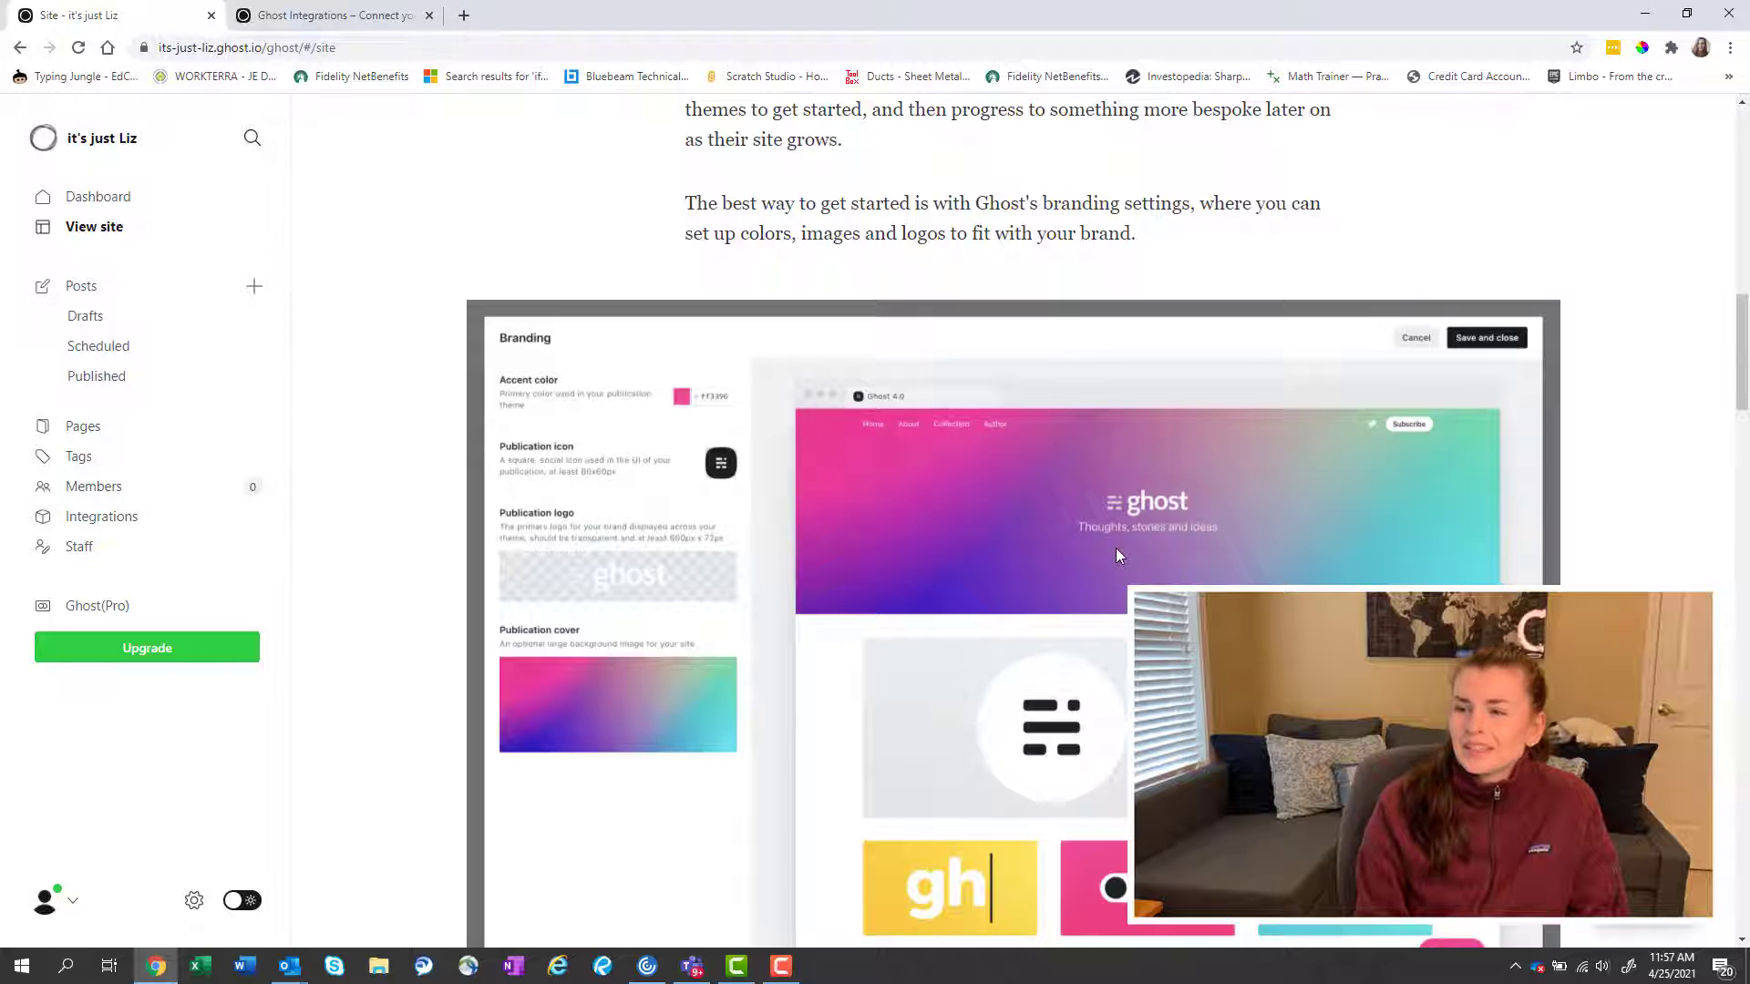
pyautogui.scroll(-8, 1118, 554)
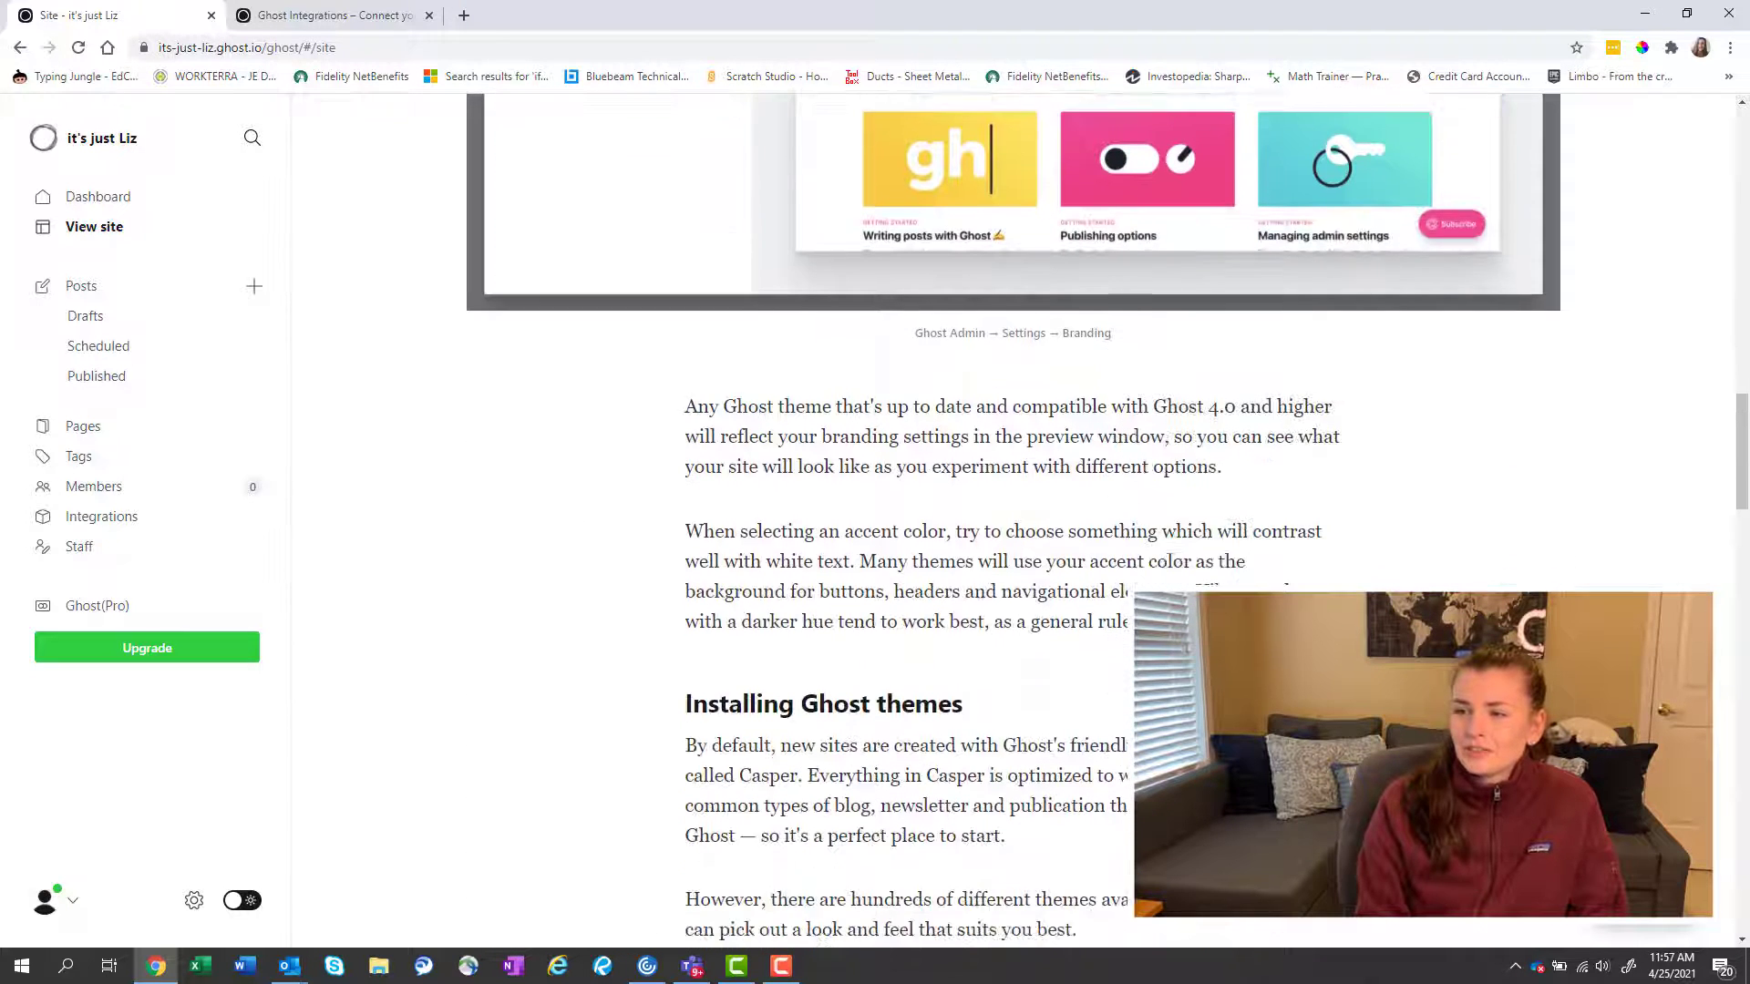
pyautogui.scroll(-5, 1011, 519)
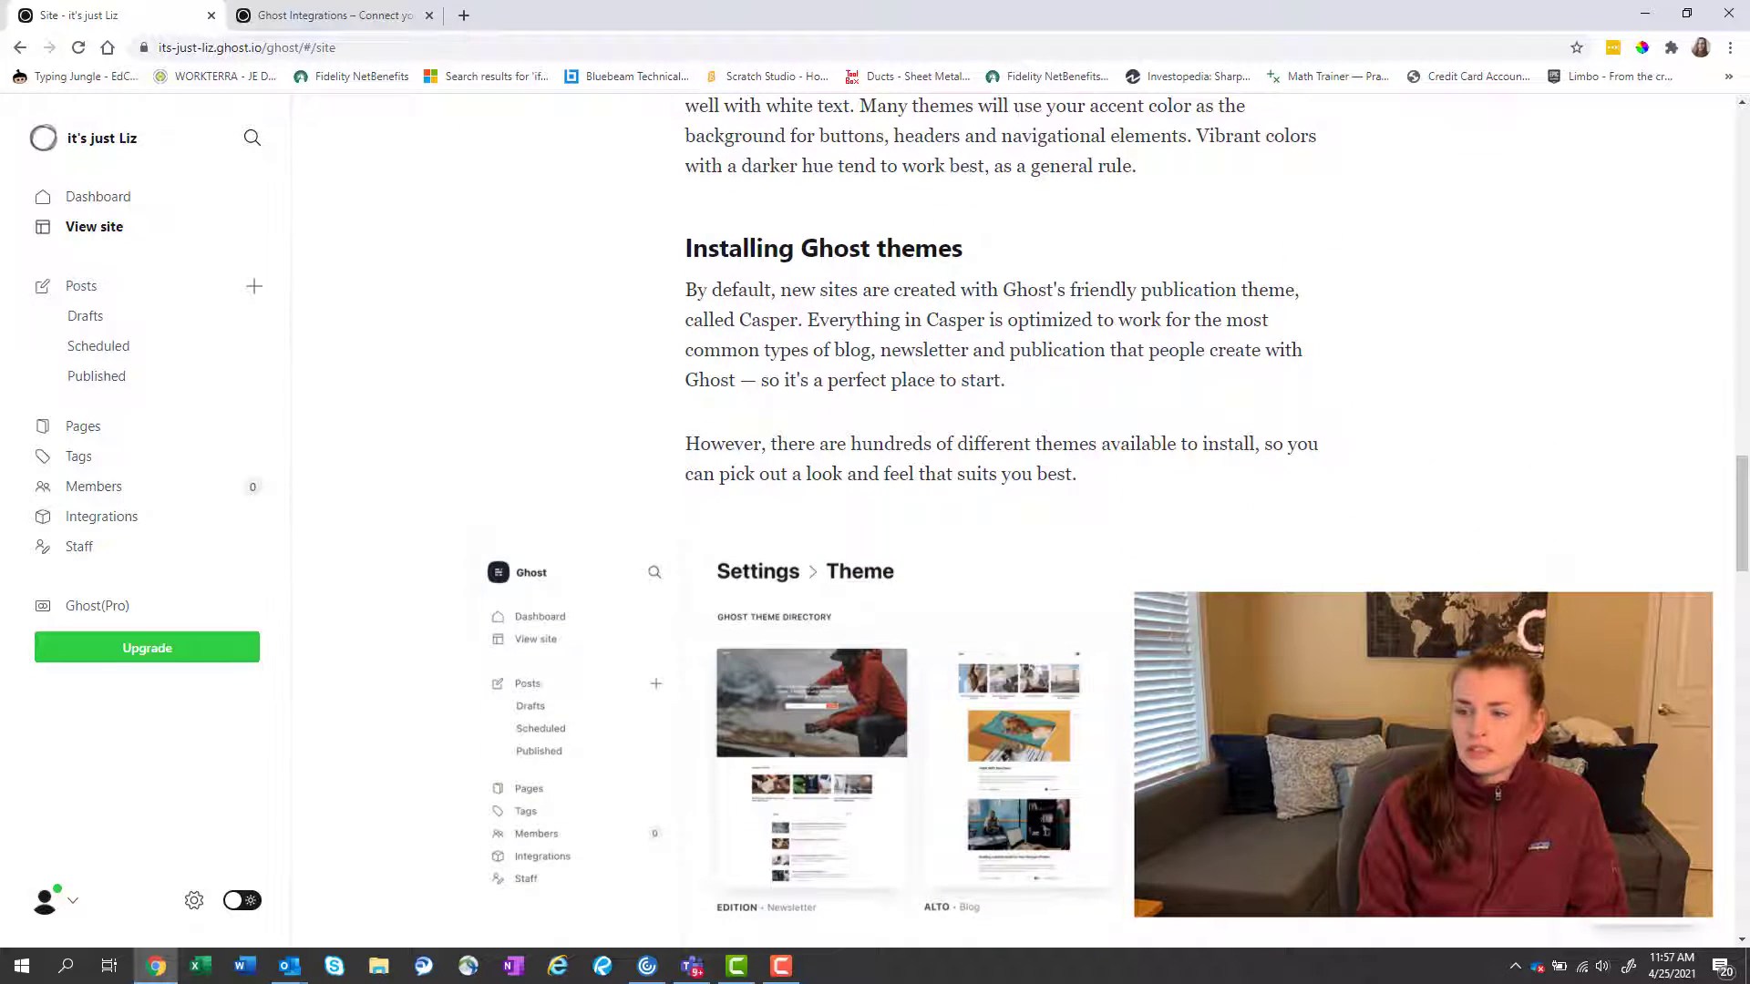
pyautogui.scroll(-3, 1011, 519)
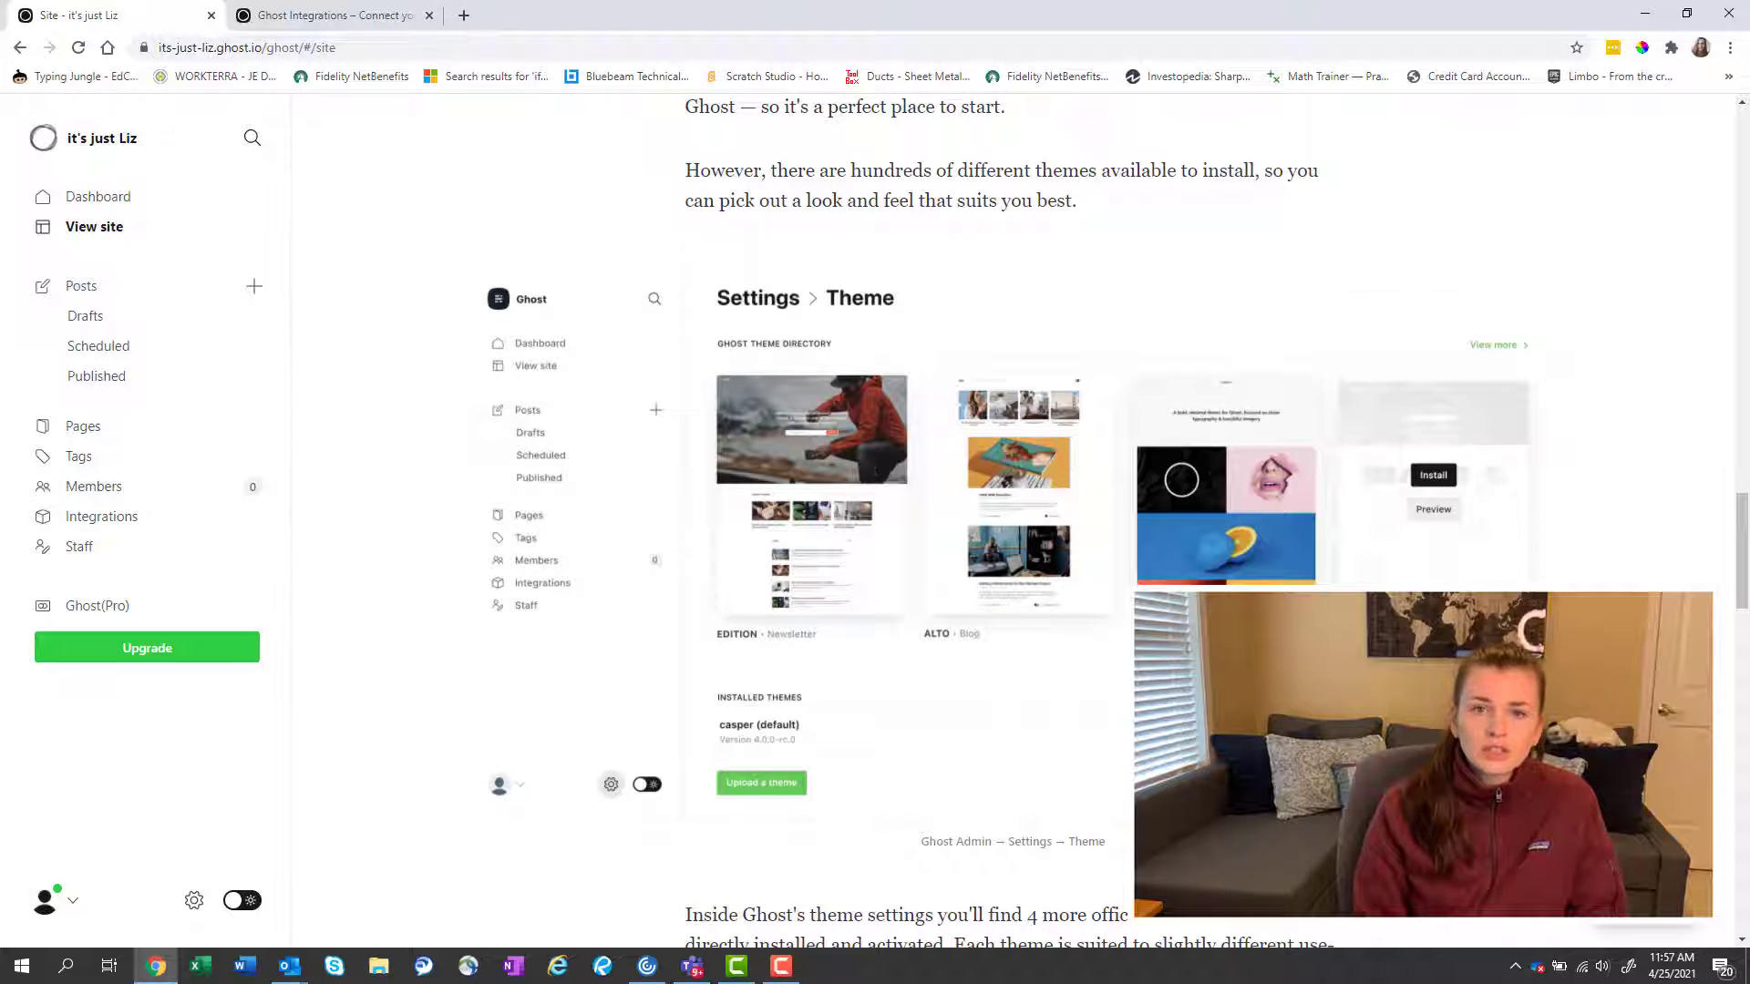
pyautogui.scroll(-7, 1012, 520)
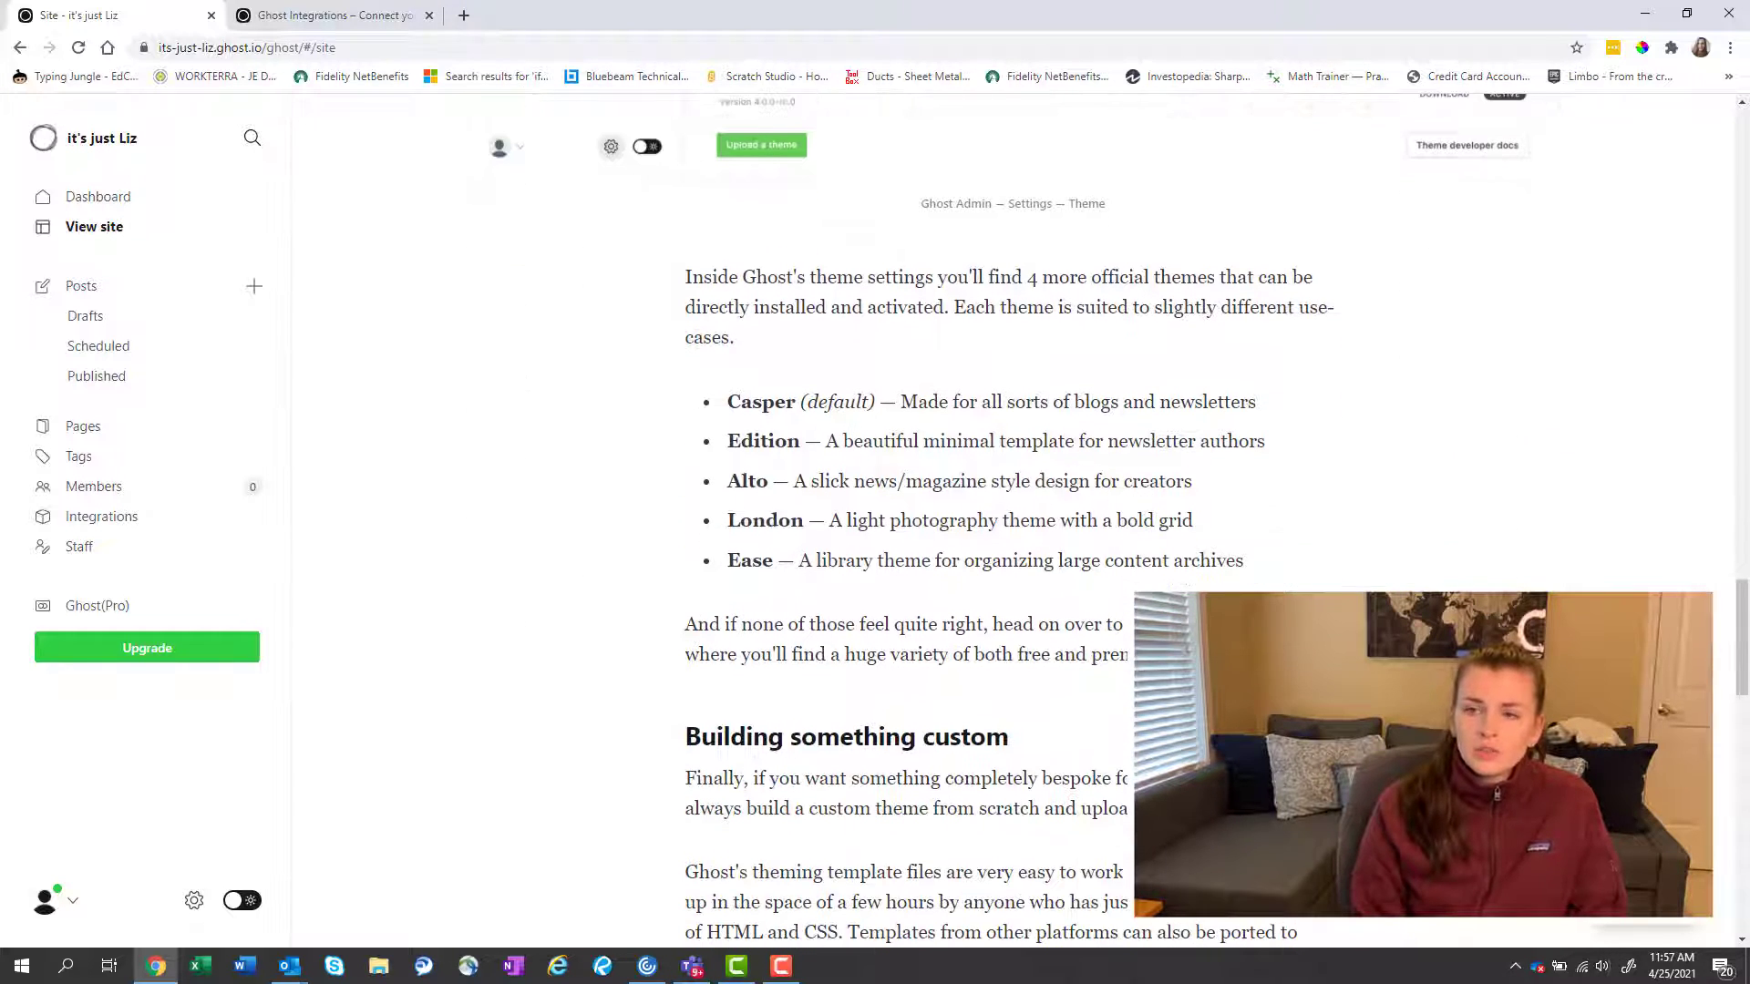
pyautogui.scroll(-5, 1012, 519)
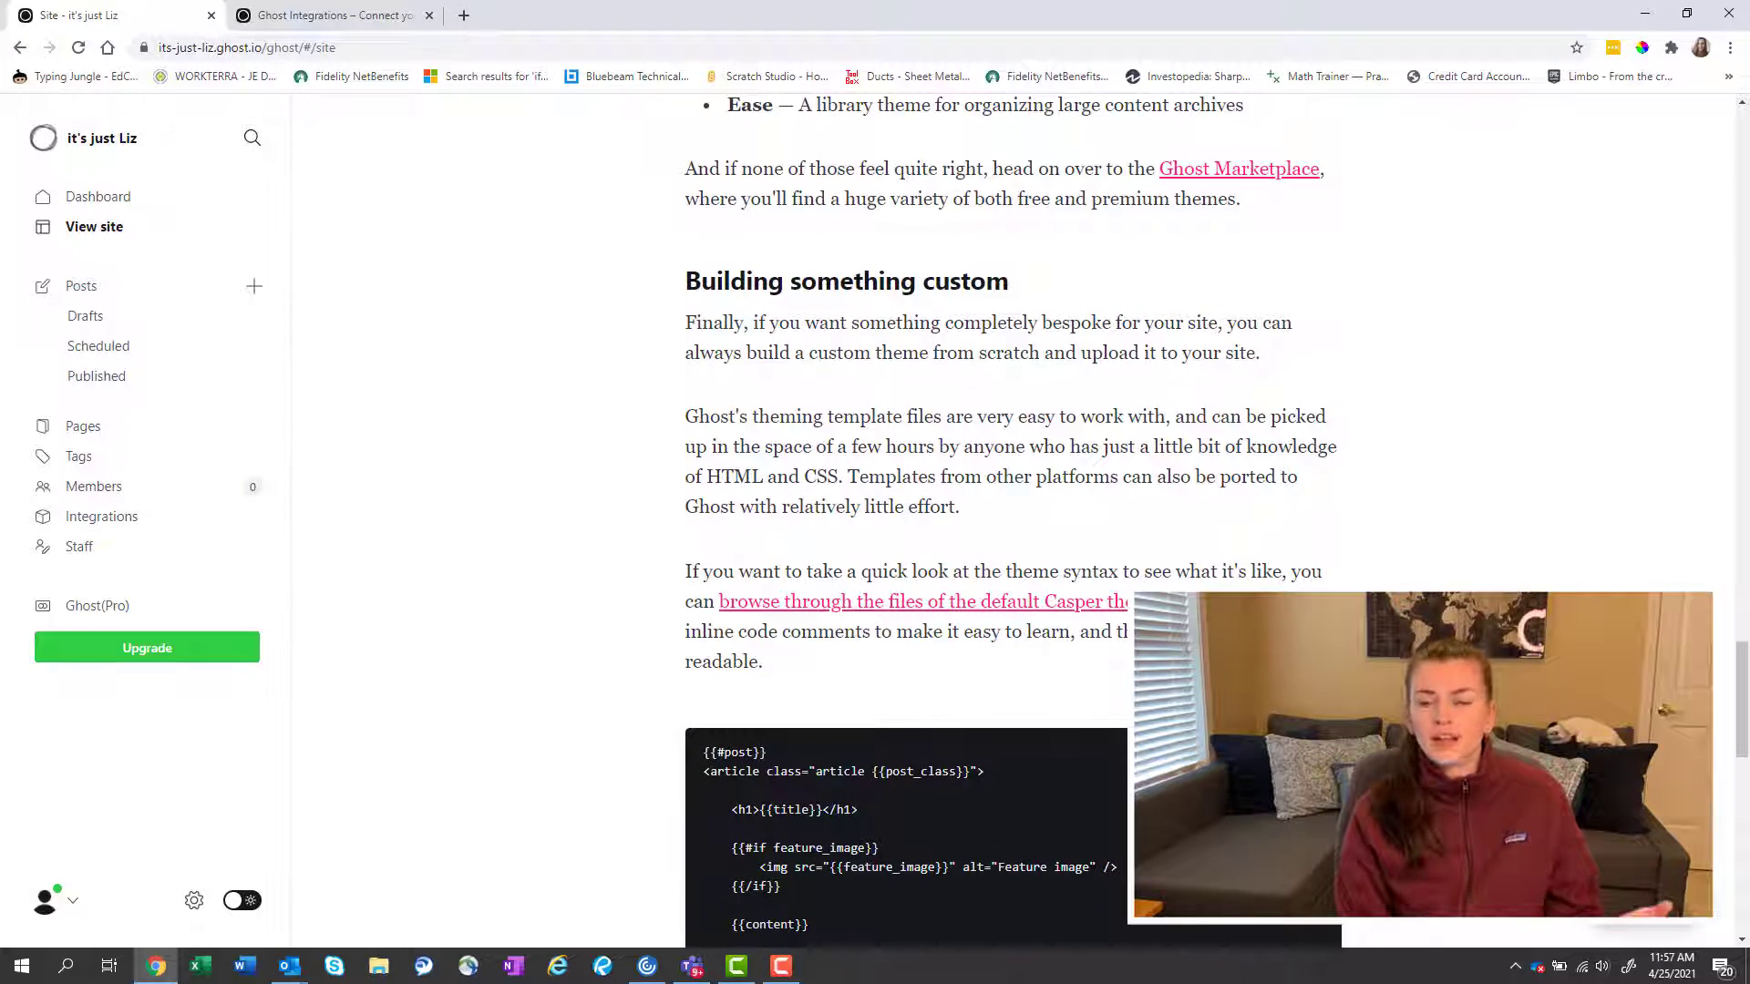
pyautogui.scroll(-5, 1012, 519)
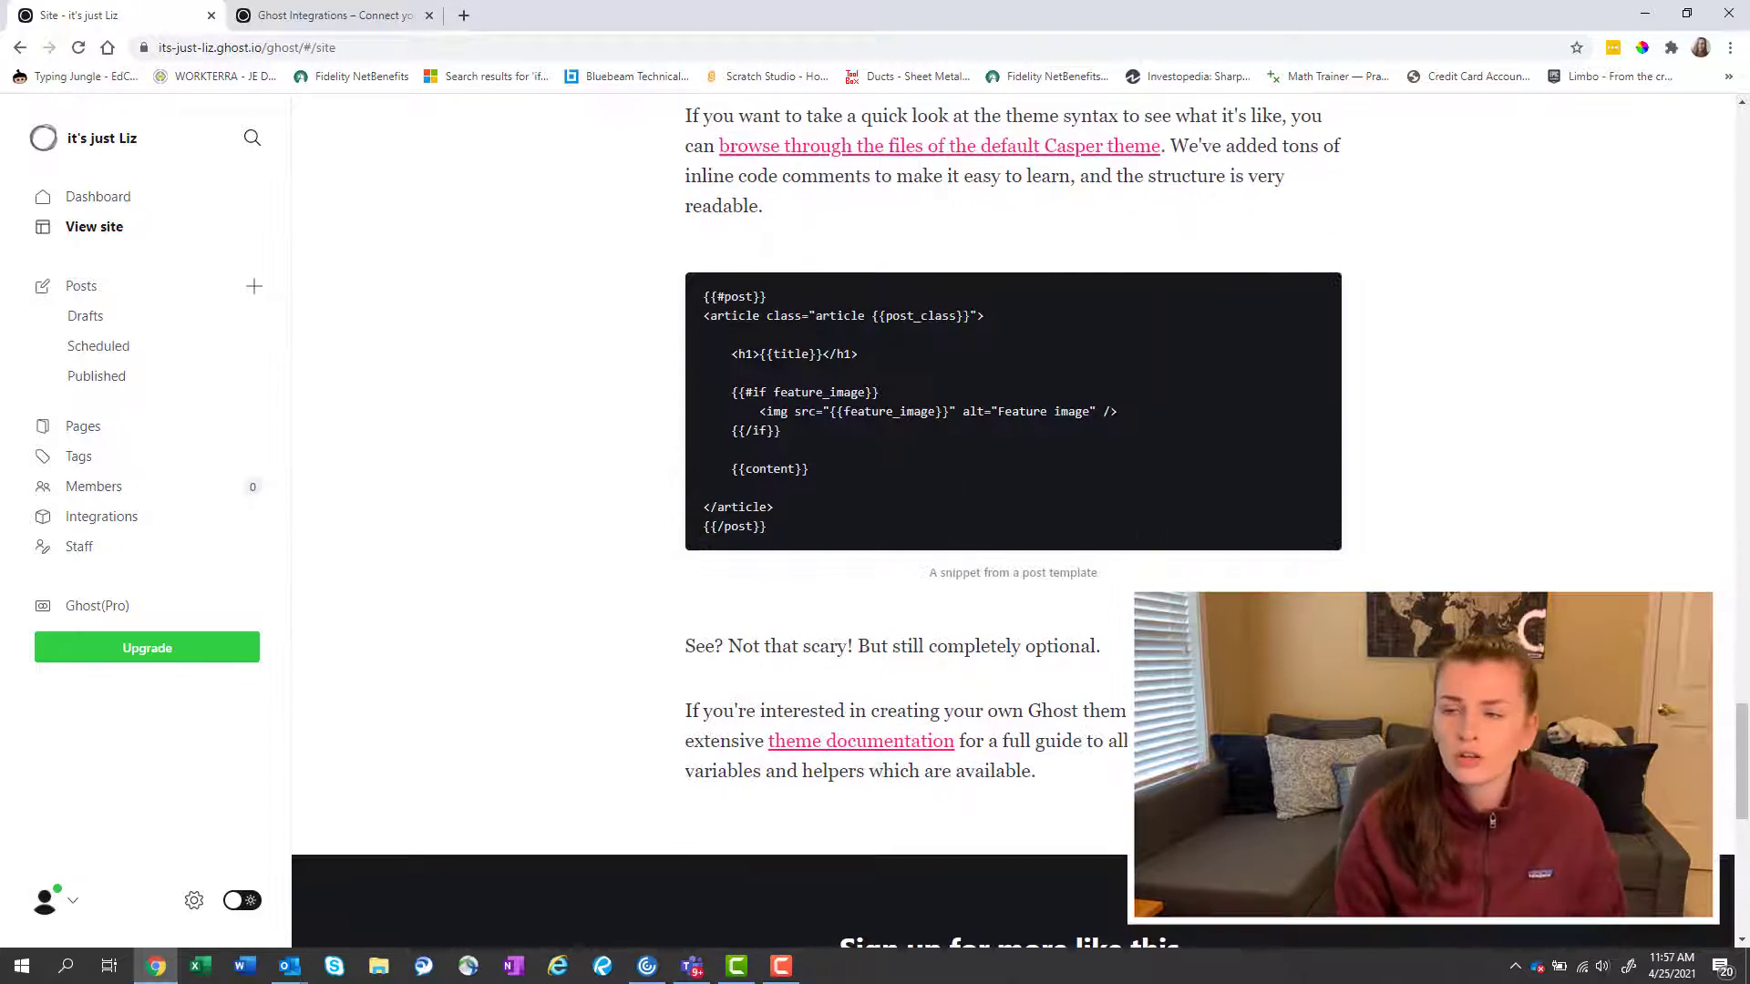
pyautogui.scroll(-5, 1011, 520)
pyautogui.hotkey('alt', 'Left')
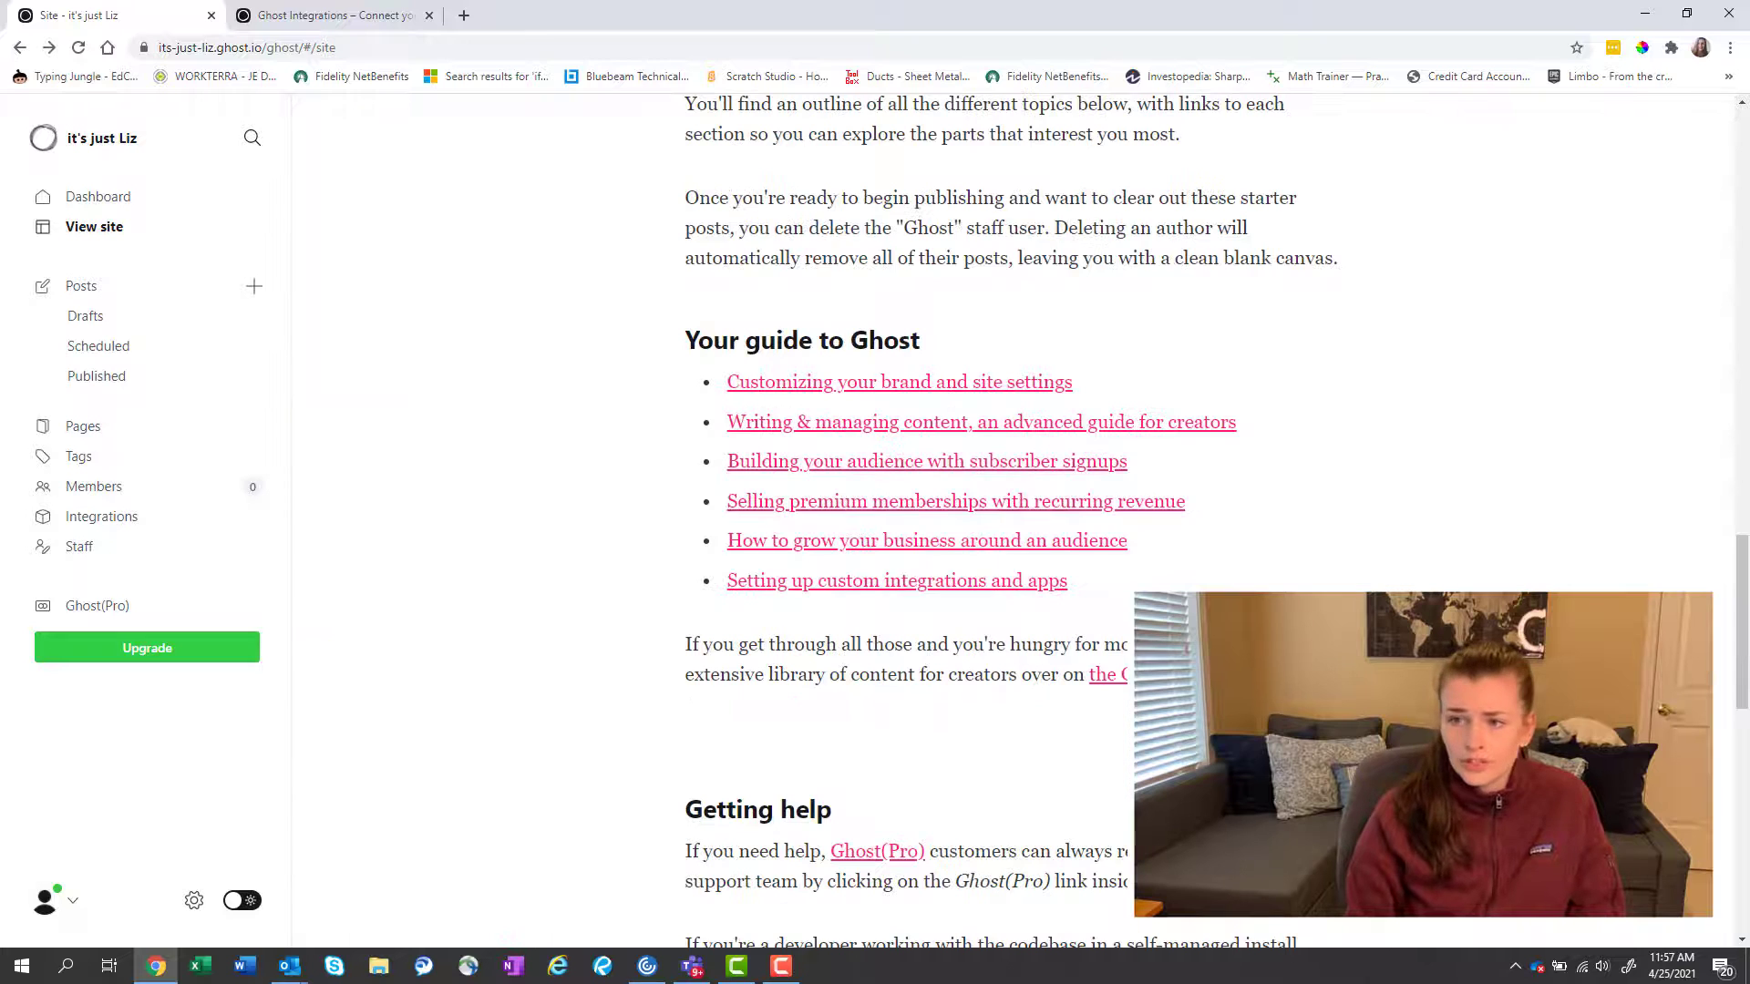
# Skim the 'Writing & managing content' guide, then go back to the Start here post.
pyautogui.click(883, 432)
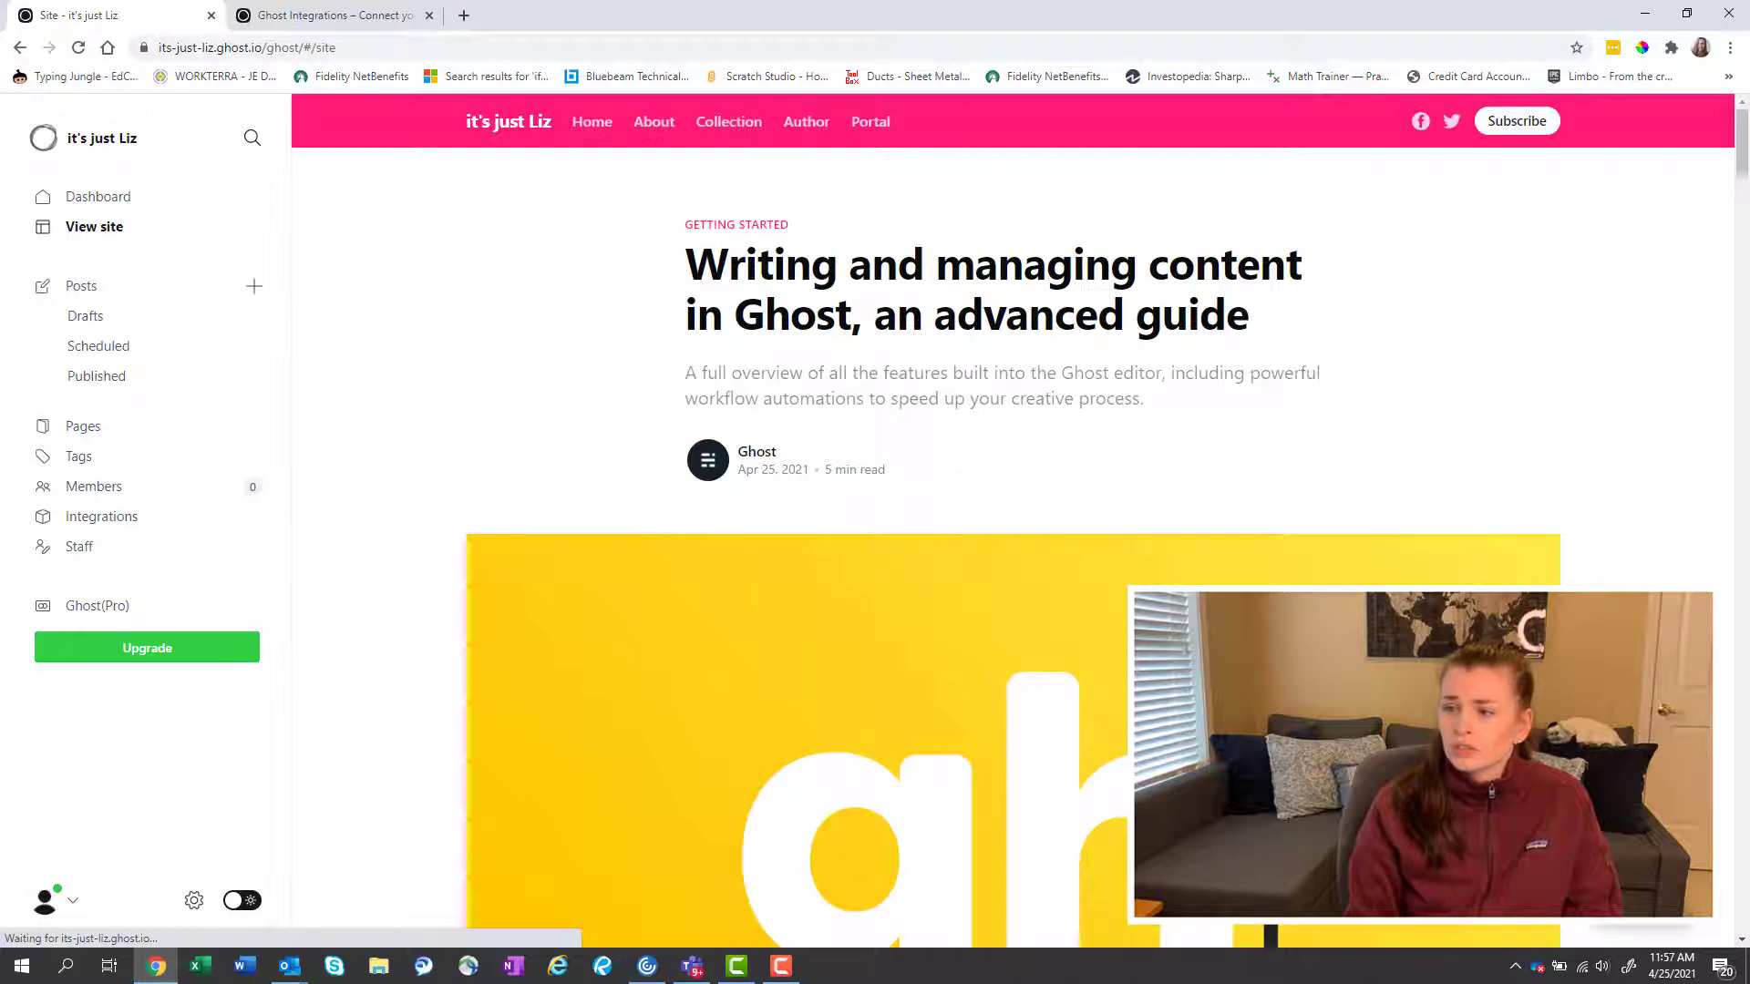
pyautogui.scroll(-9, 1011, 520)
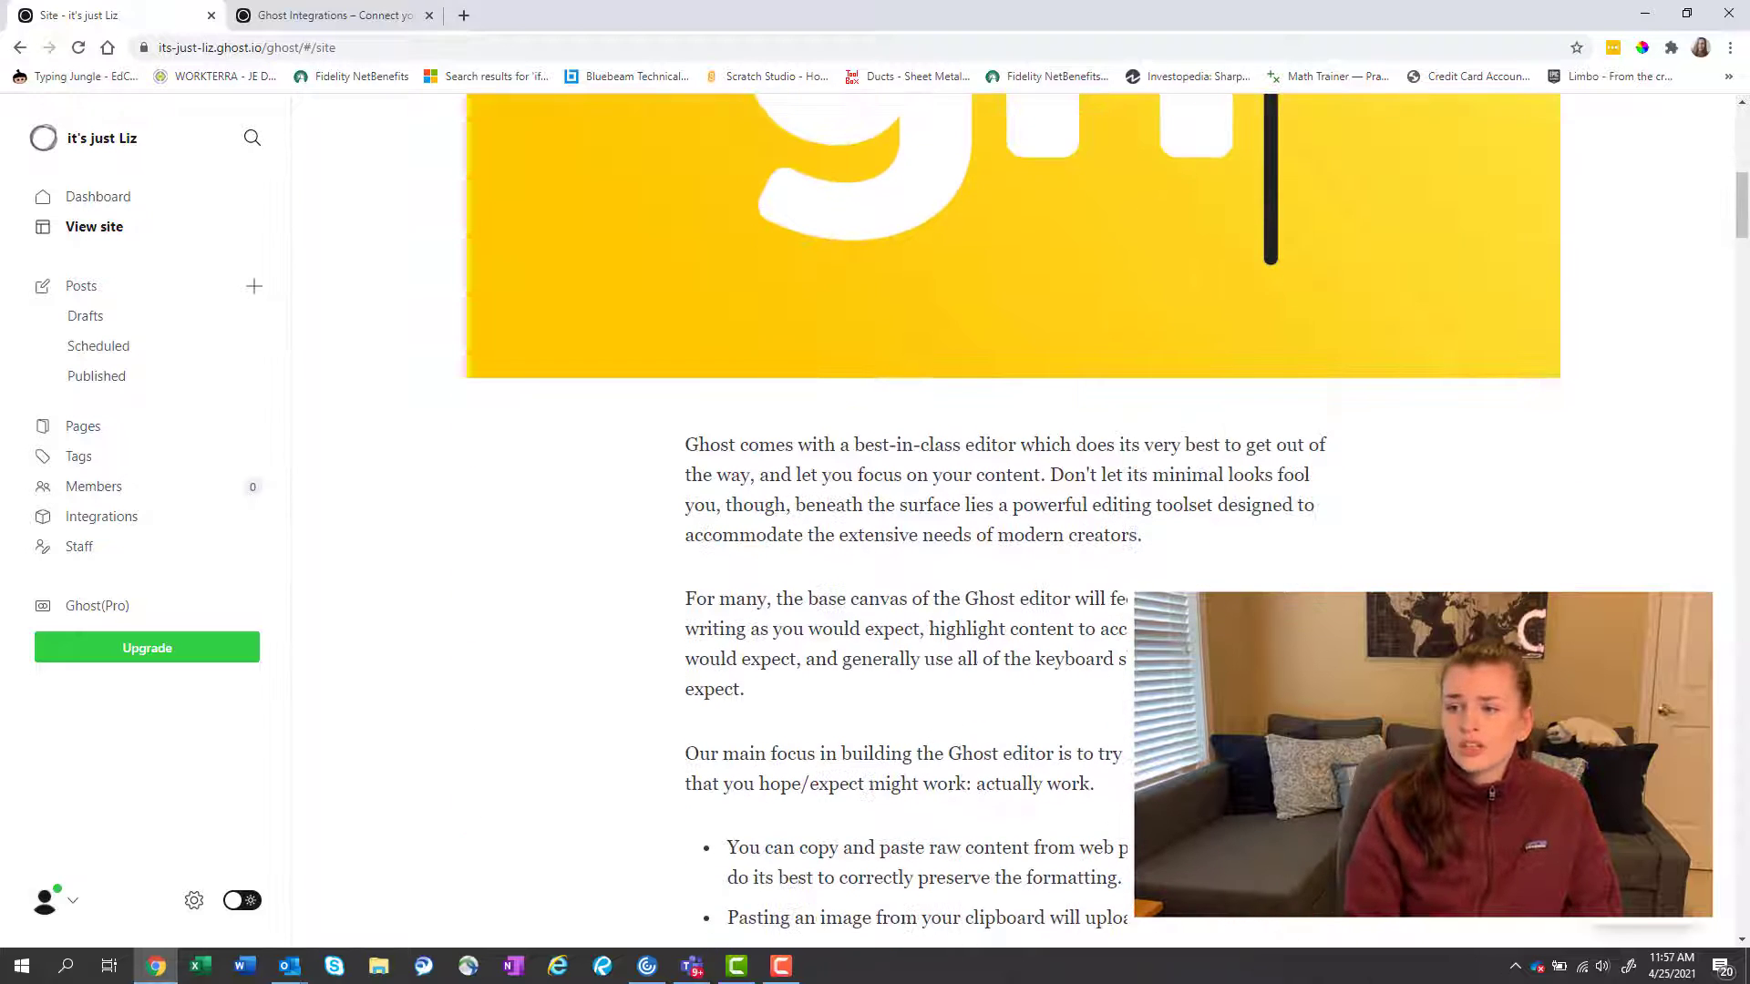
pyautogui.scroll(-3, 1011, 519)
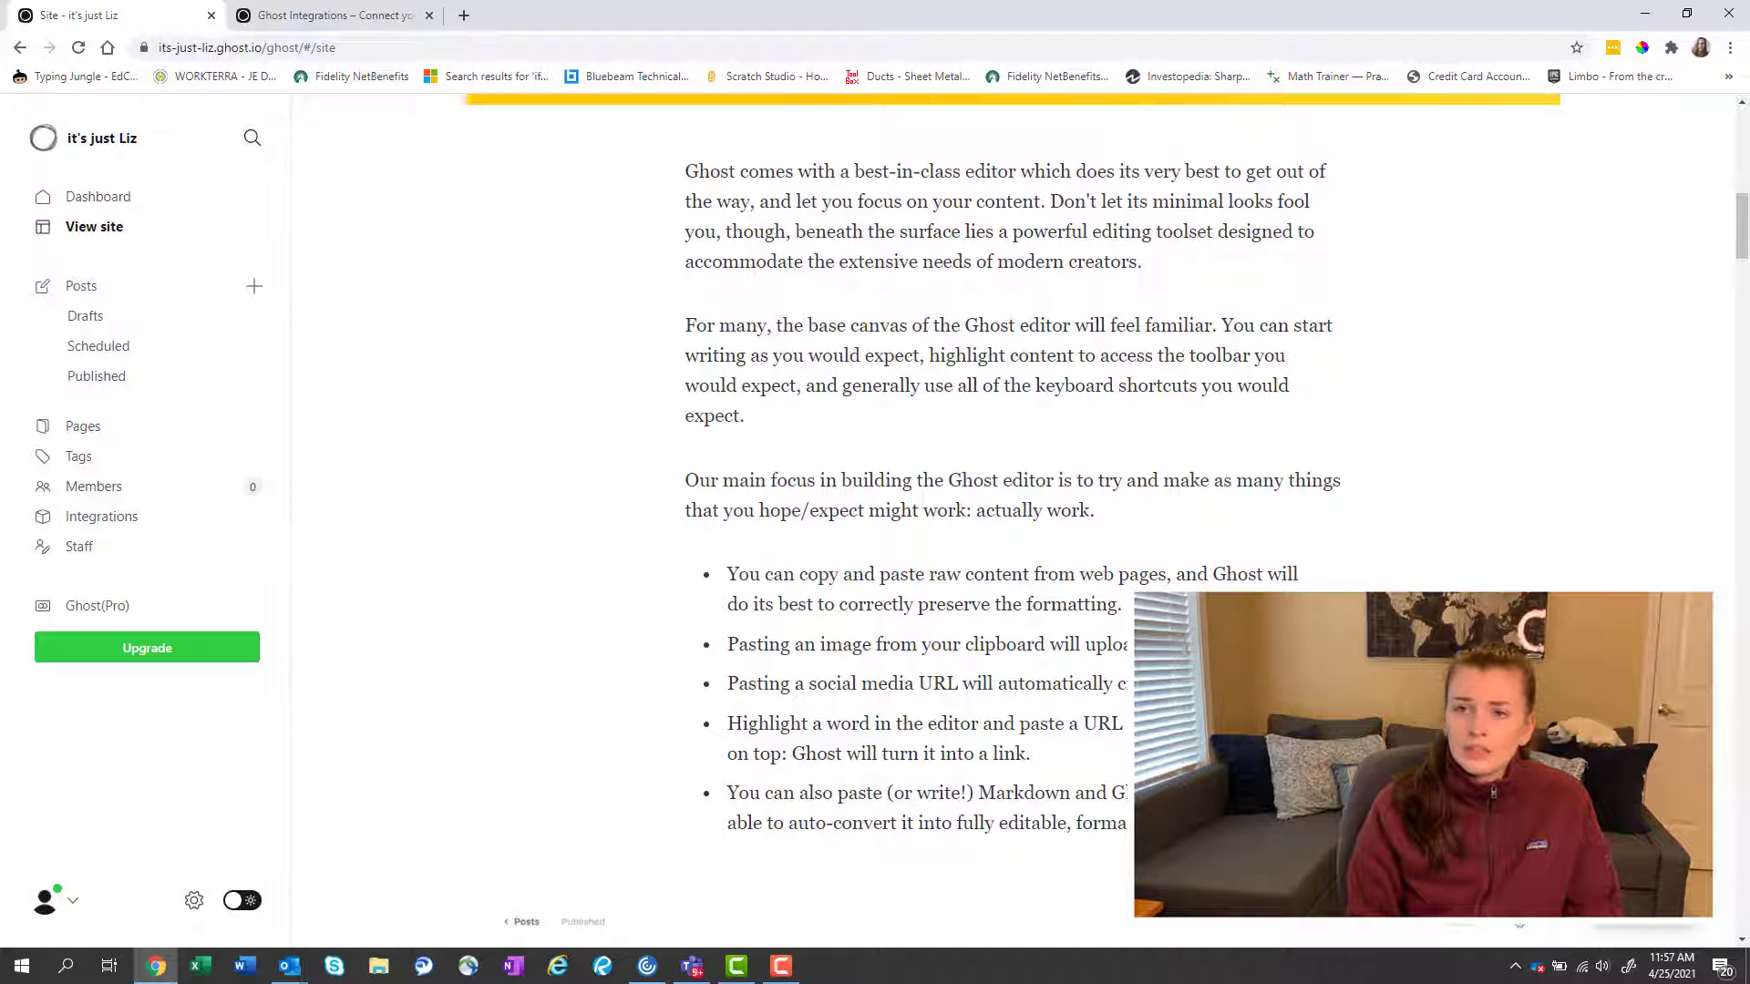
pyautogui.hotkey('alt', 'Left')
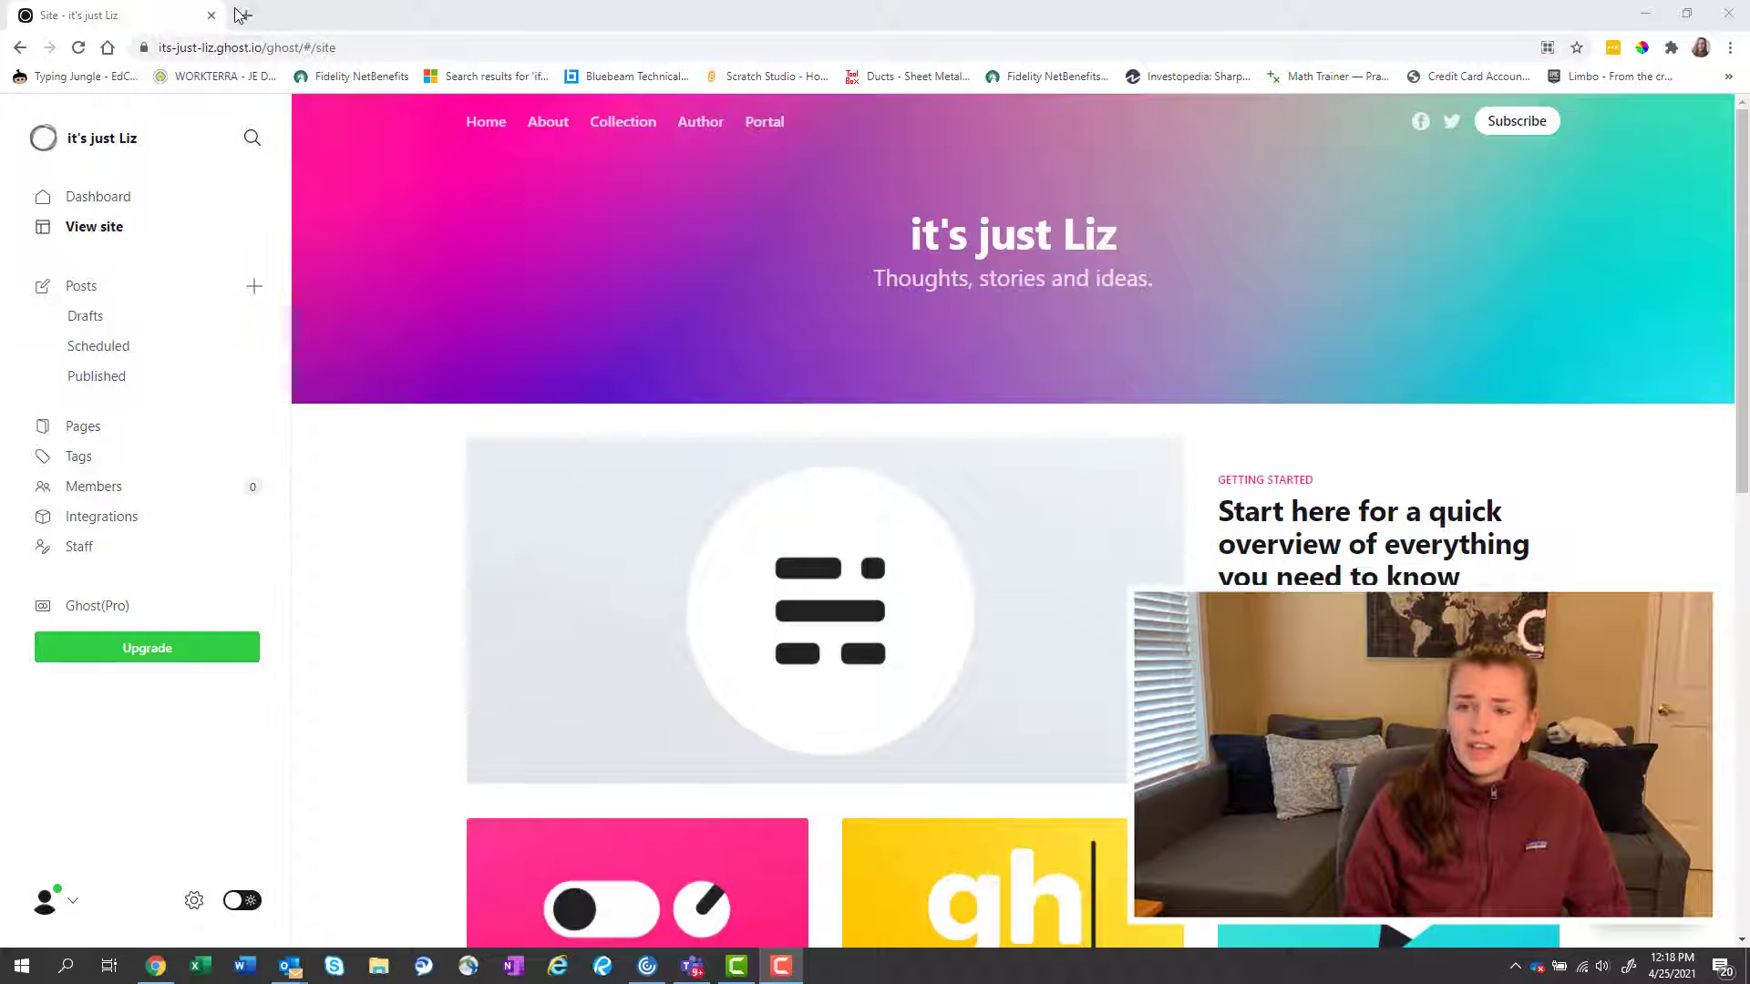
# Search Google for 'google domains' in a new tab and open the Google Domains registrar site.
pyautogui.click(246, 15)
pyautogui.write('google')
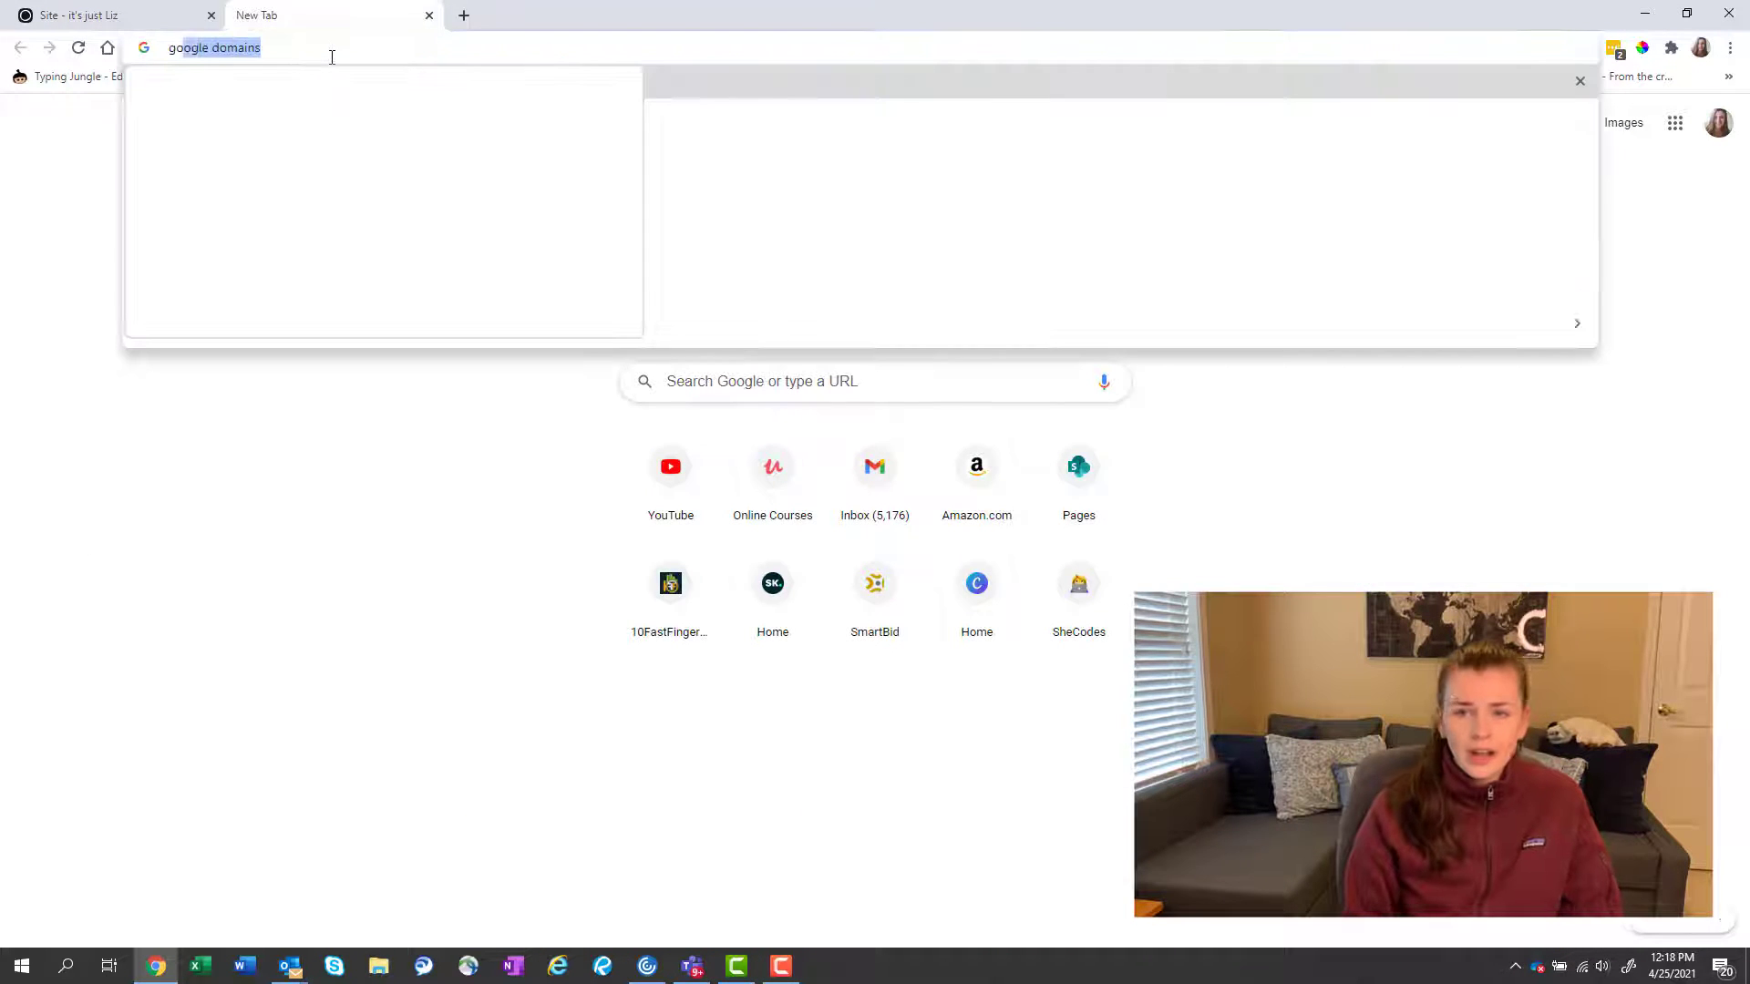
pyautogui.press('BackSpace')
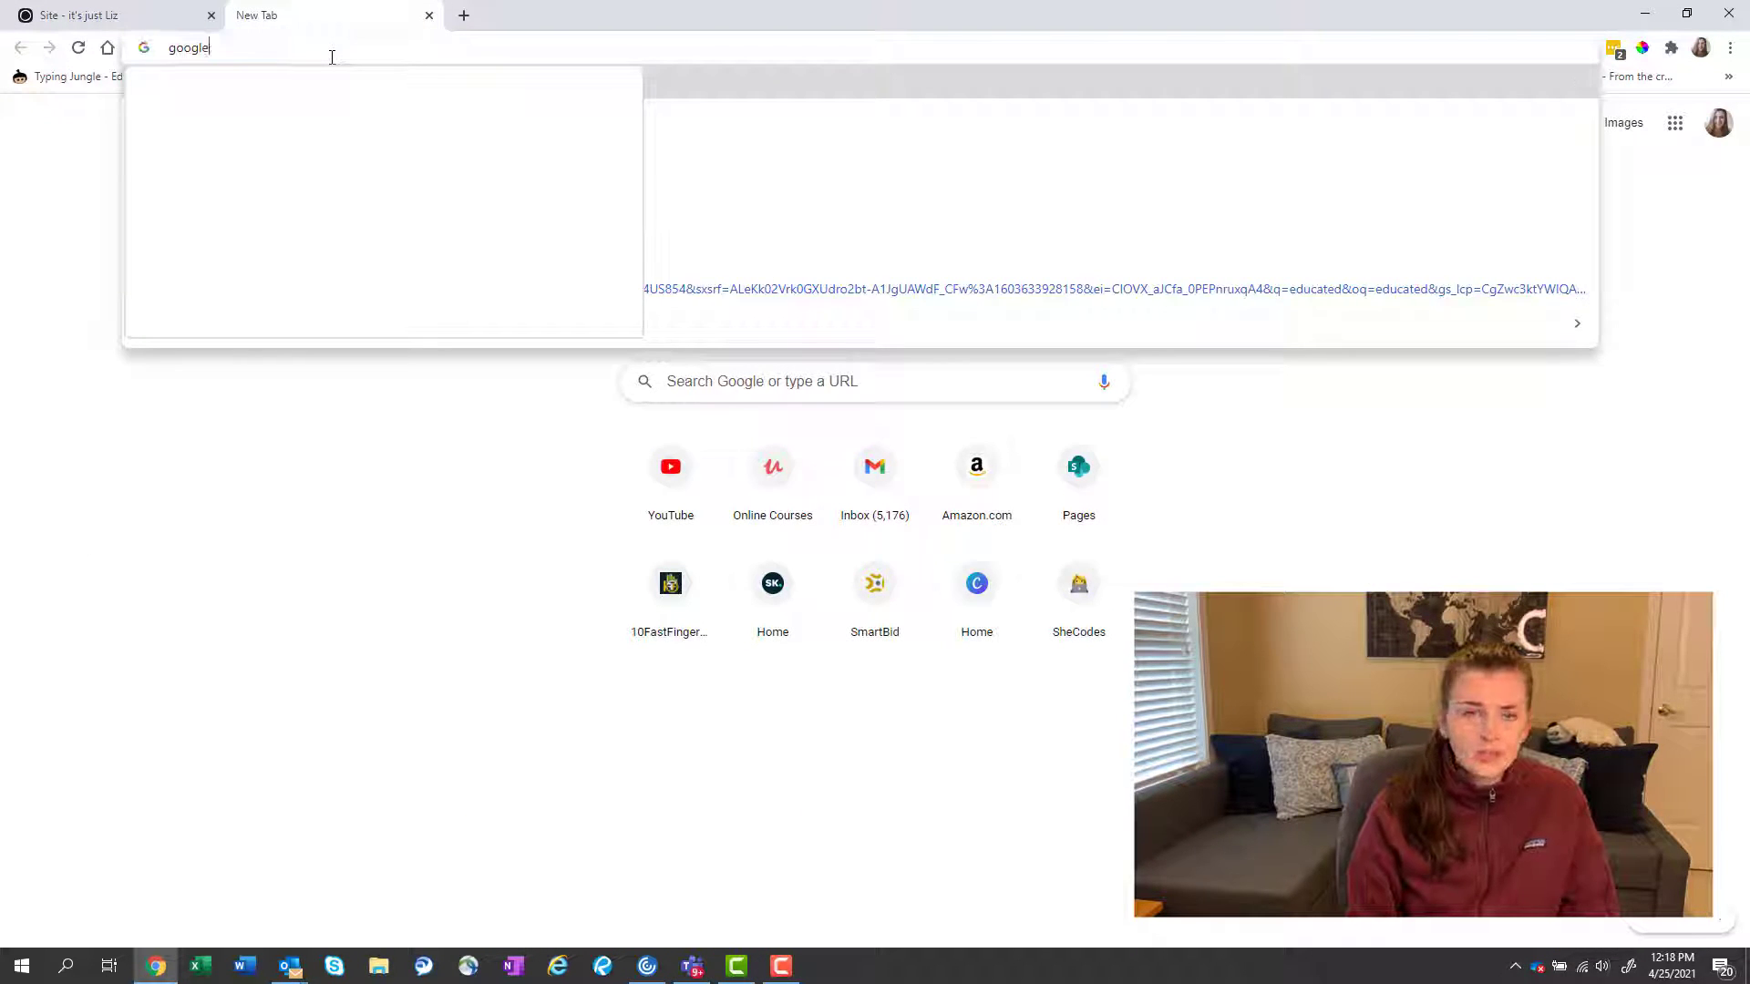
pyautogui.write('doma')
pyautogui.press('Return')
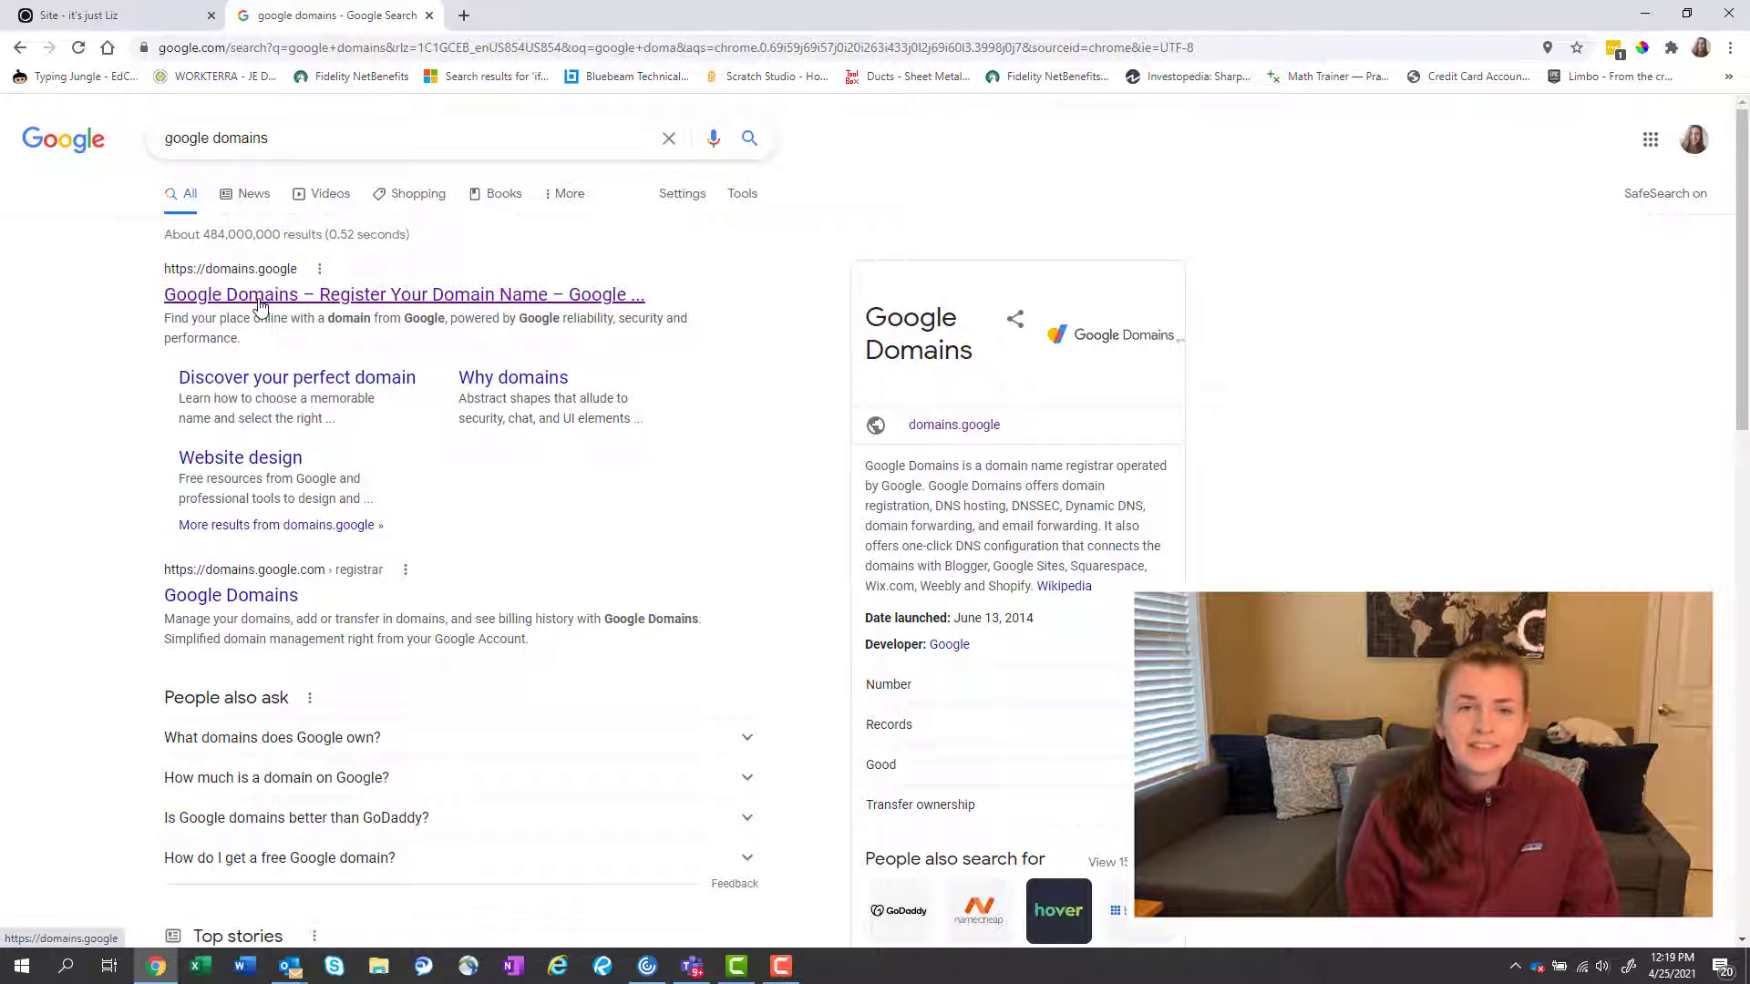
pyautogui.click(276, 608)
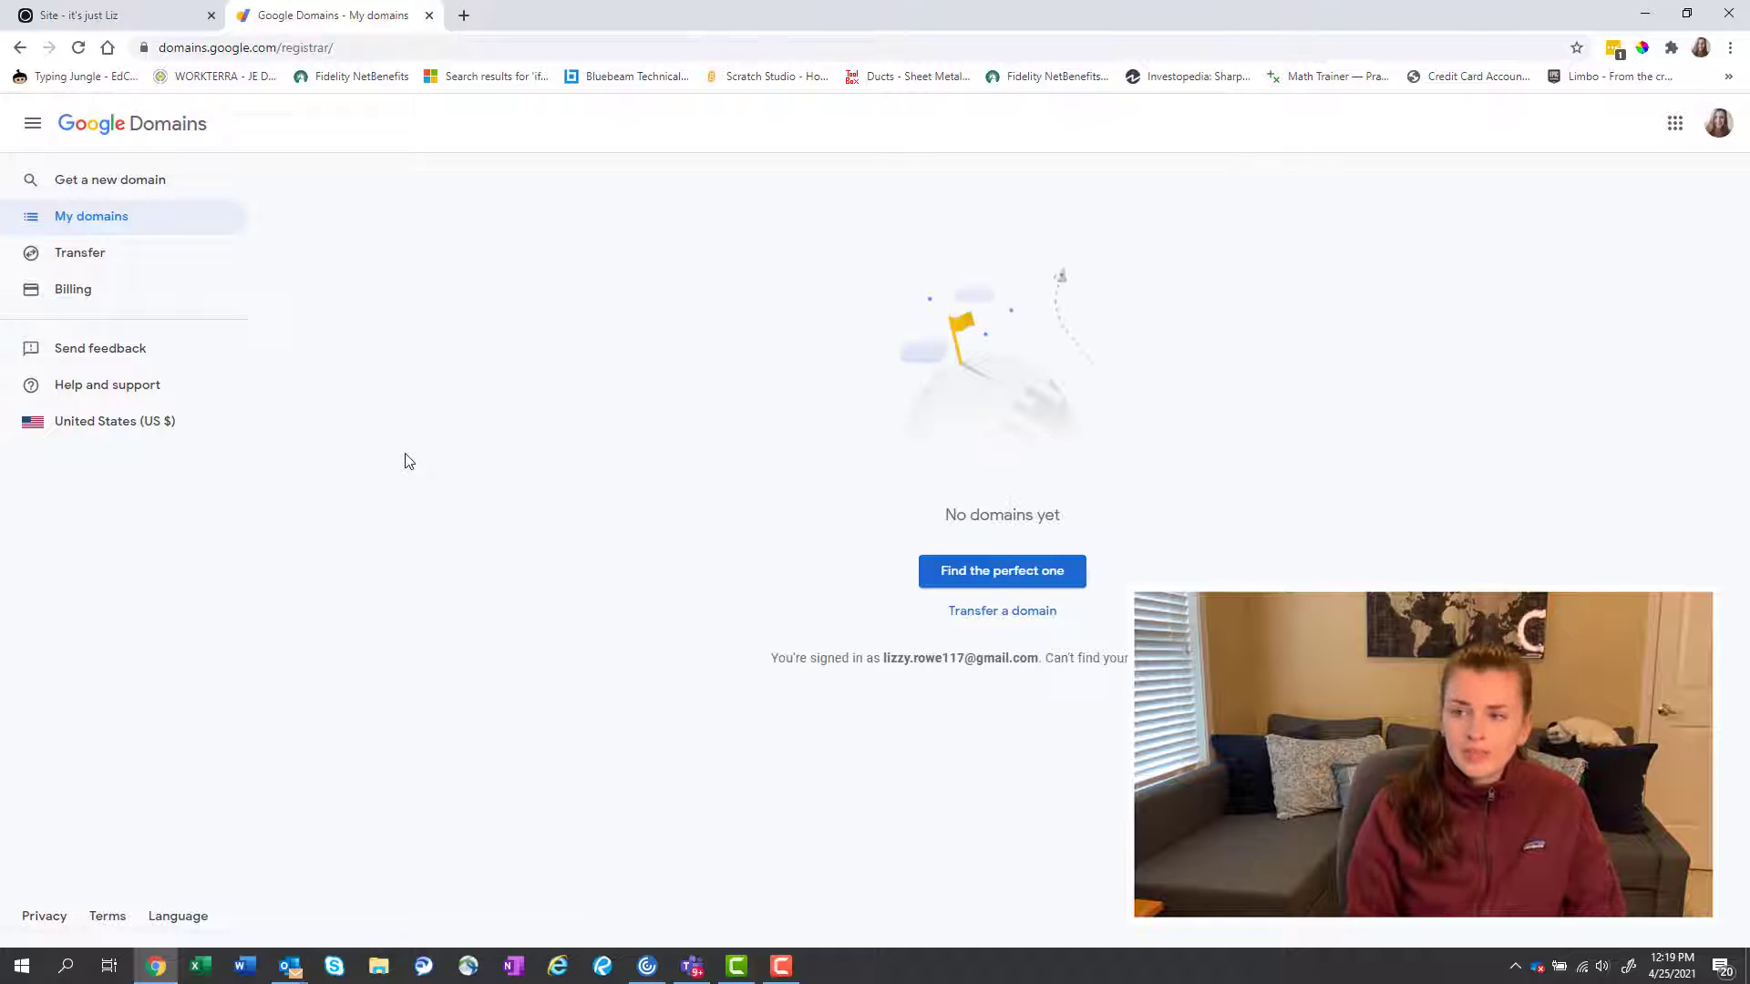
pyautogui.click(123, 191)
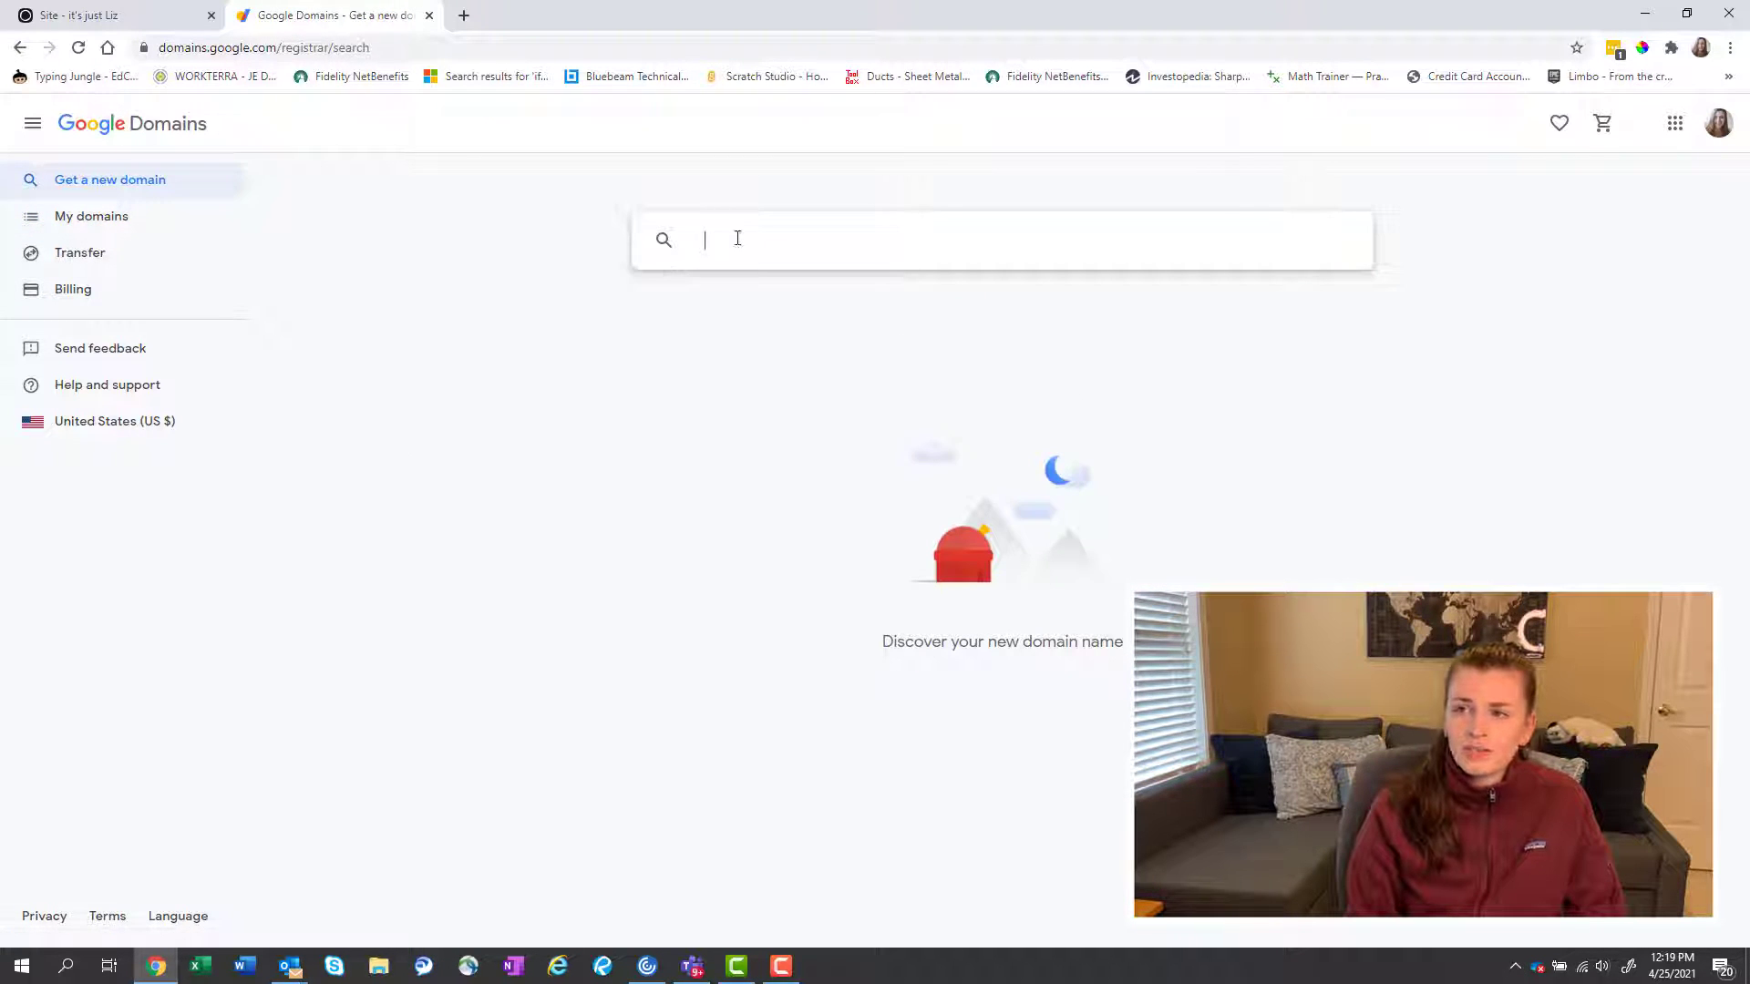
pyautogui.click(737, 238)
pyautogui.write('www')
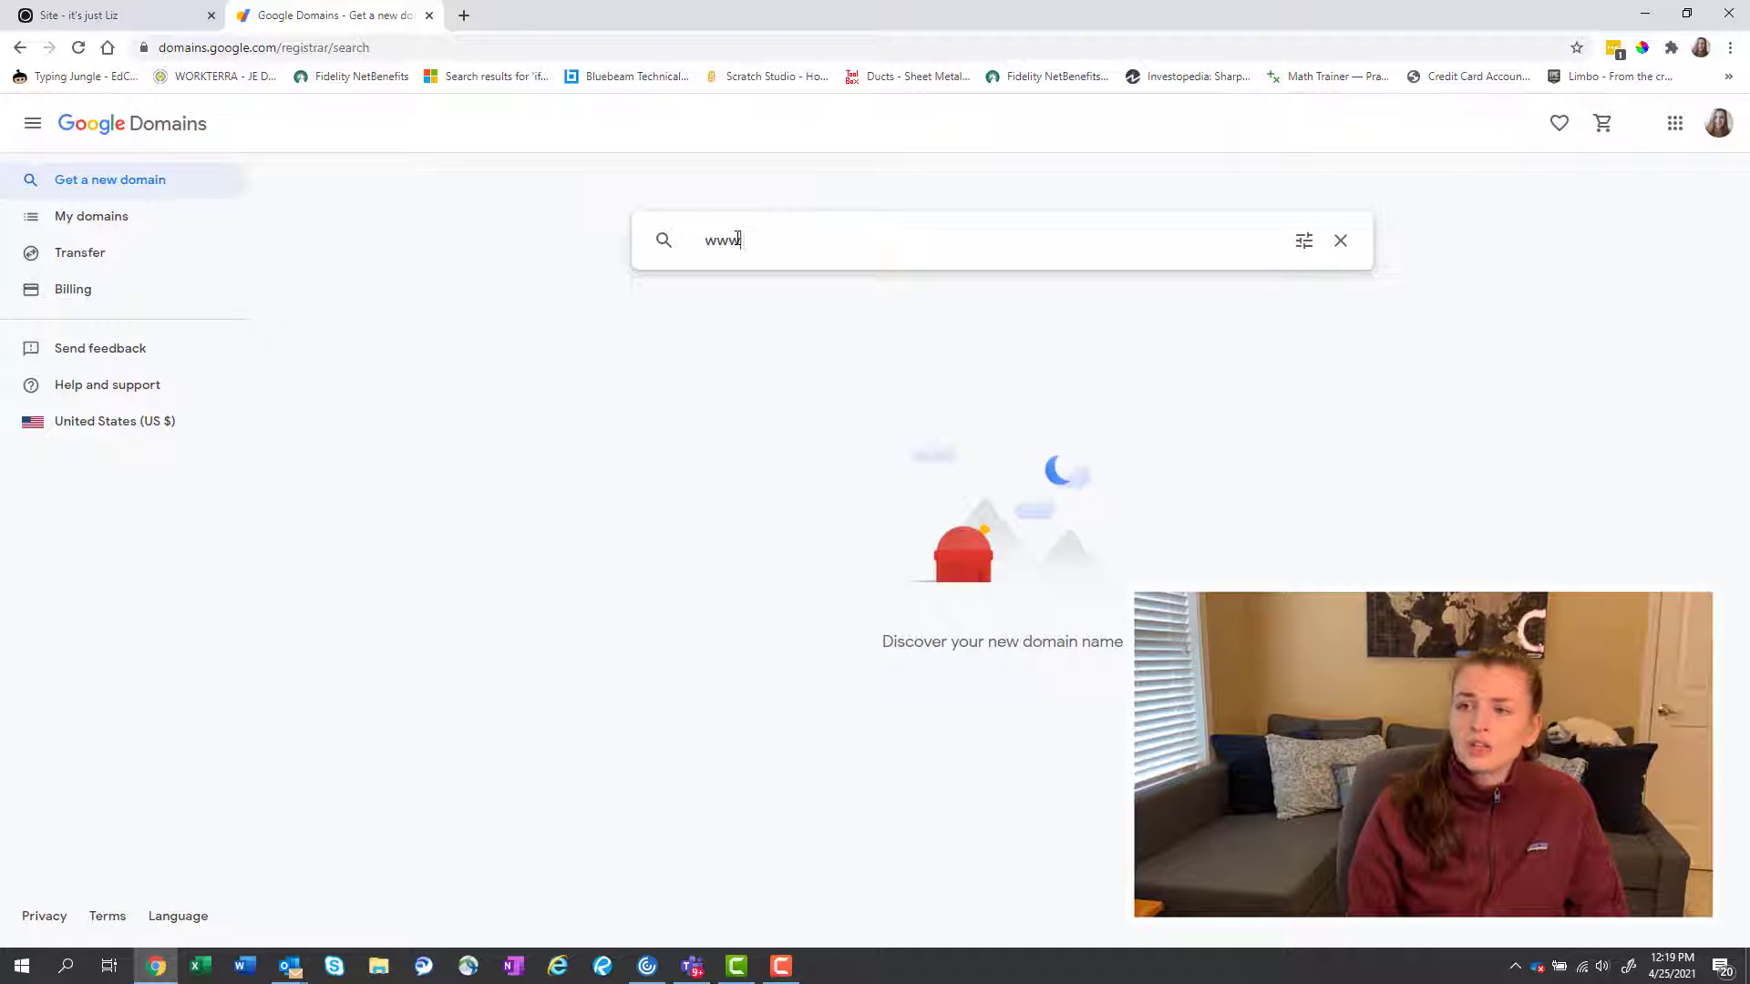
pyautogui.write('.itsjust')
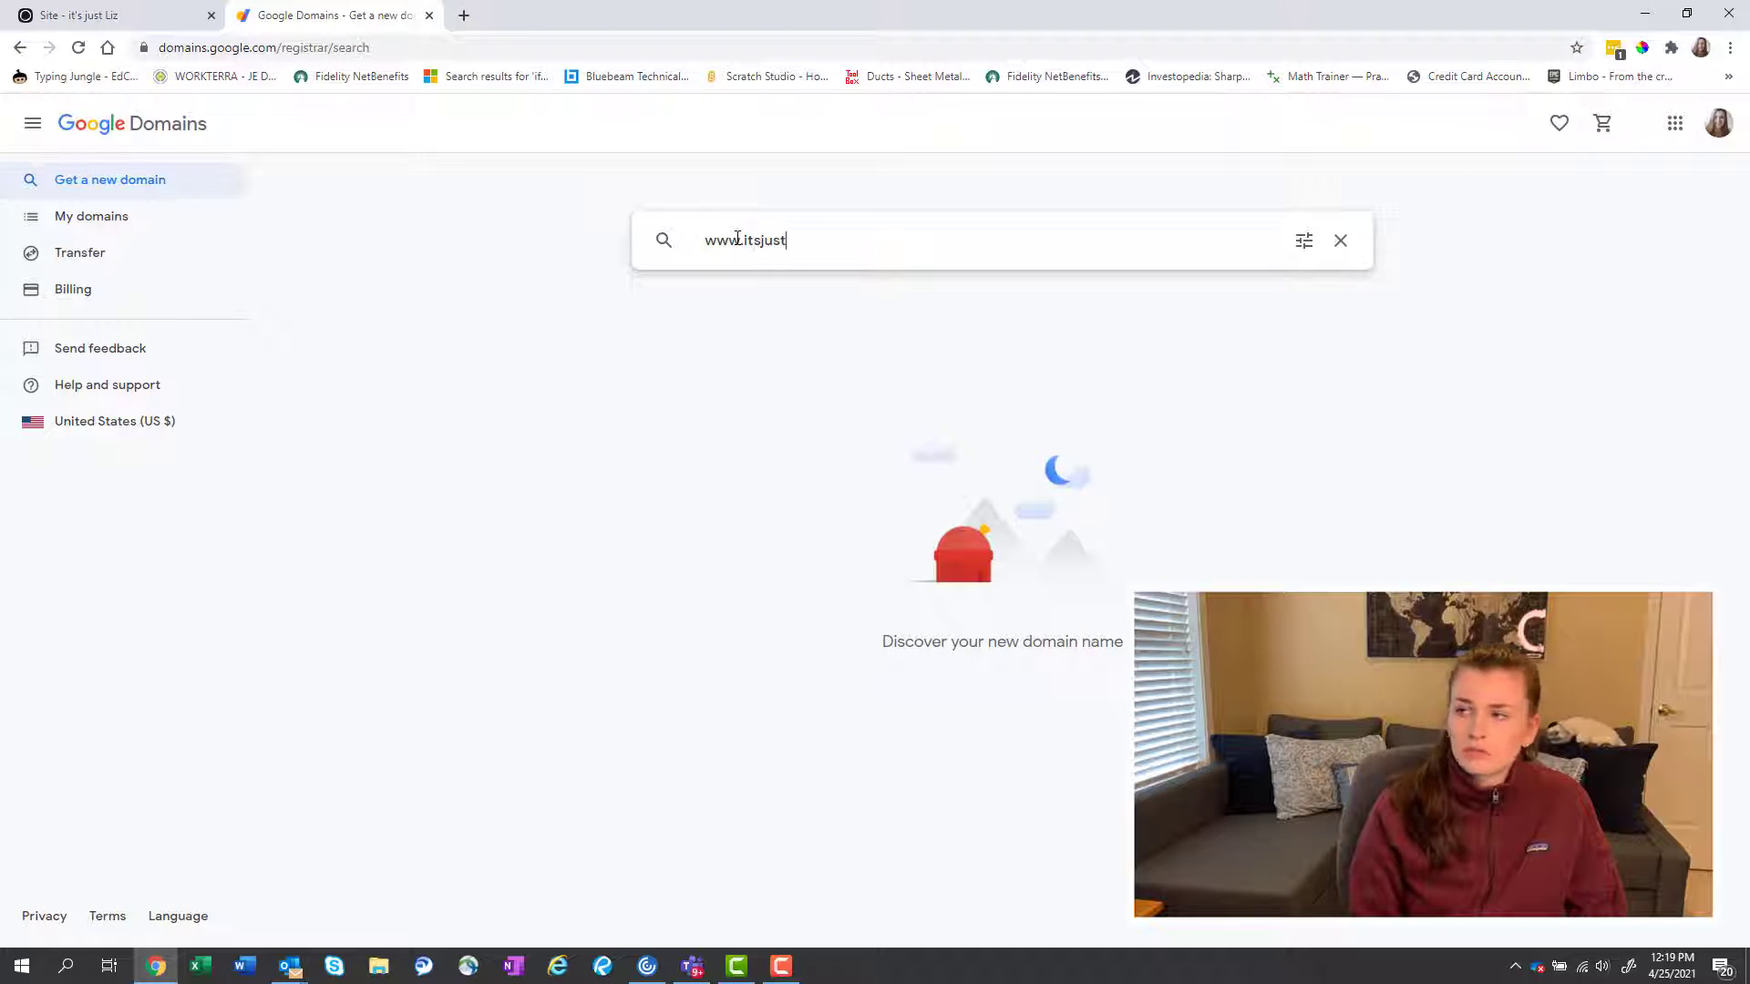
pyautogui.write('lizz')
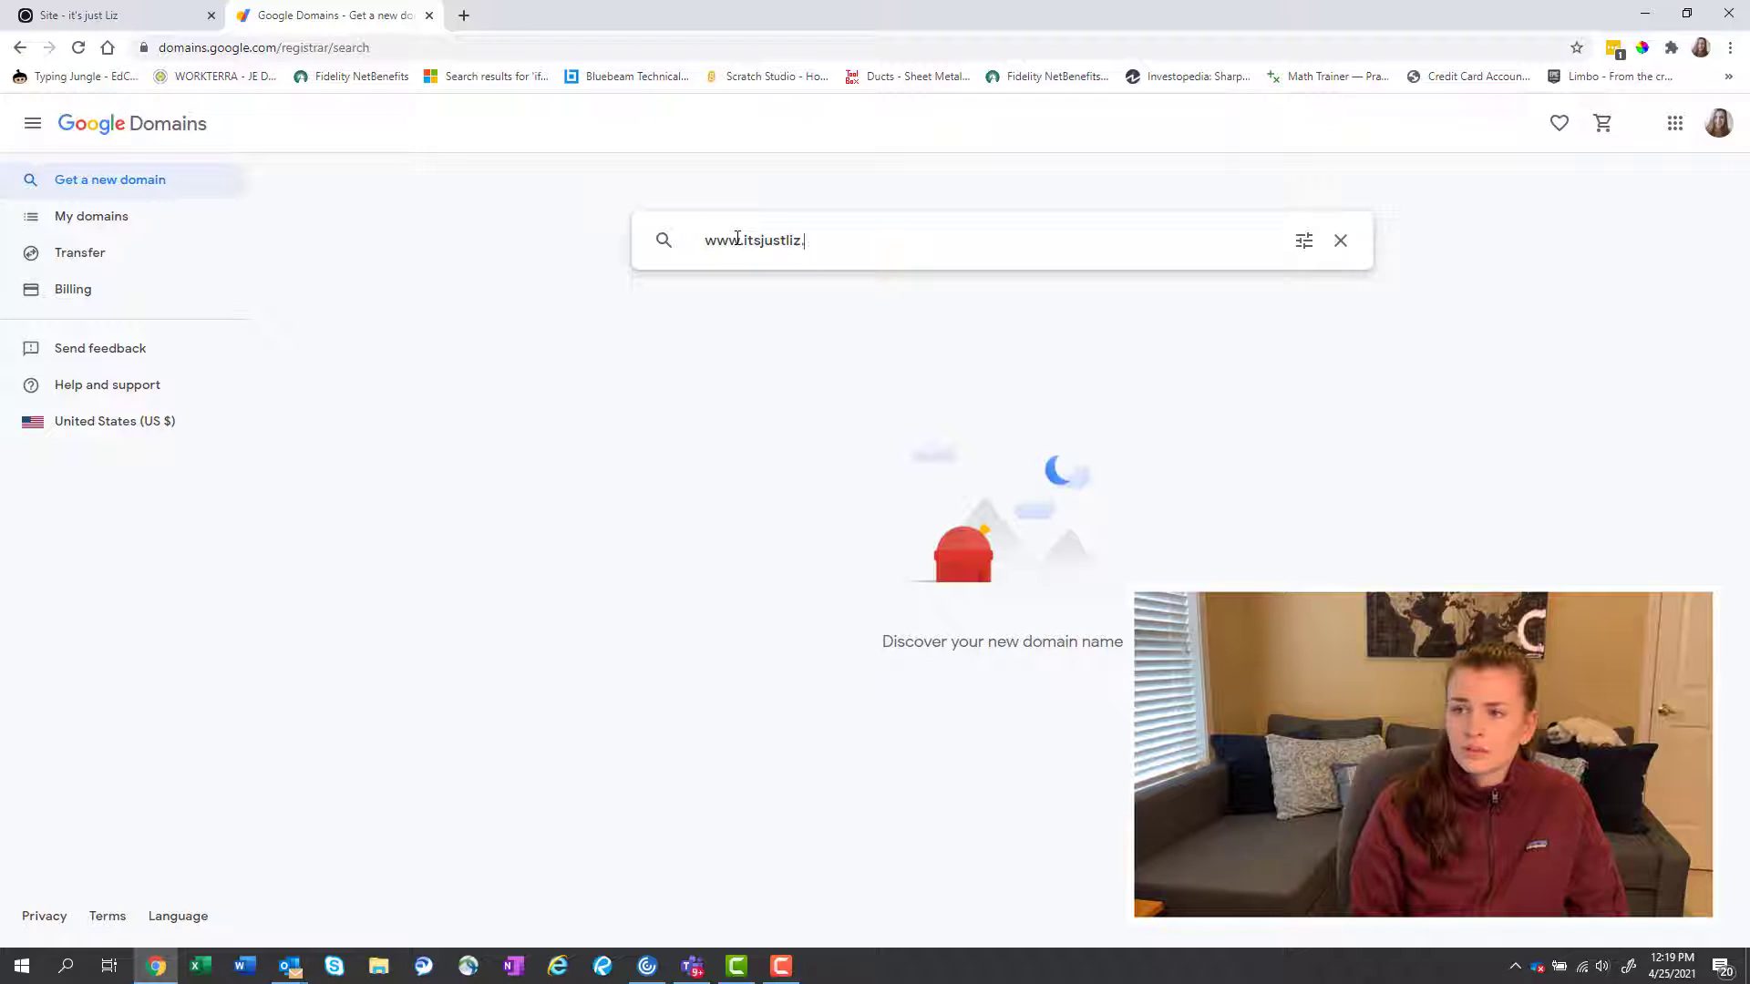
pyautogui.write('com')
pyautogui.press('Return')
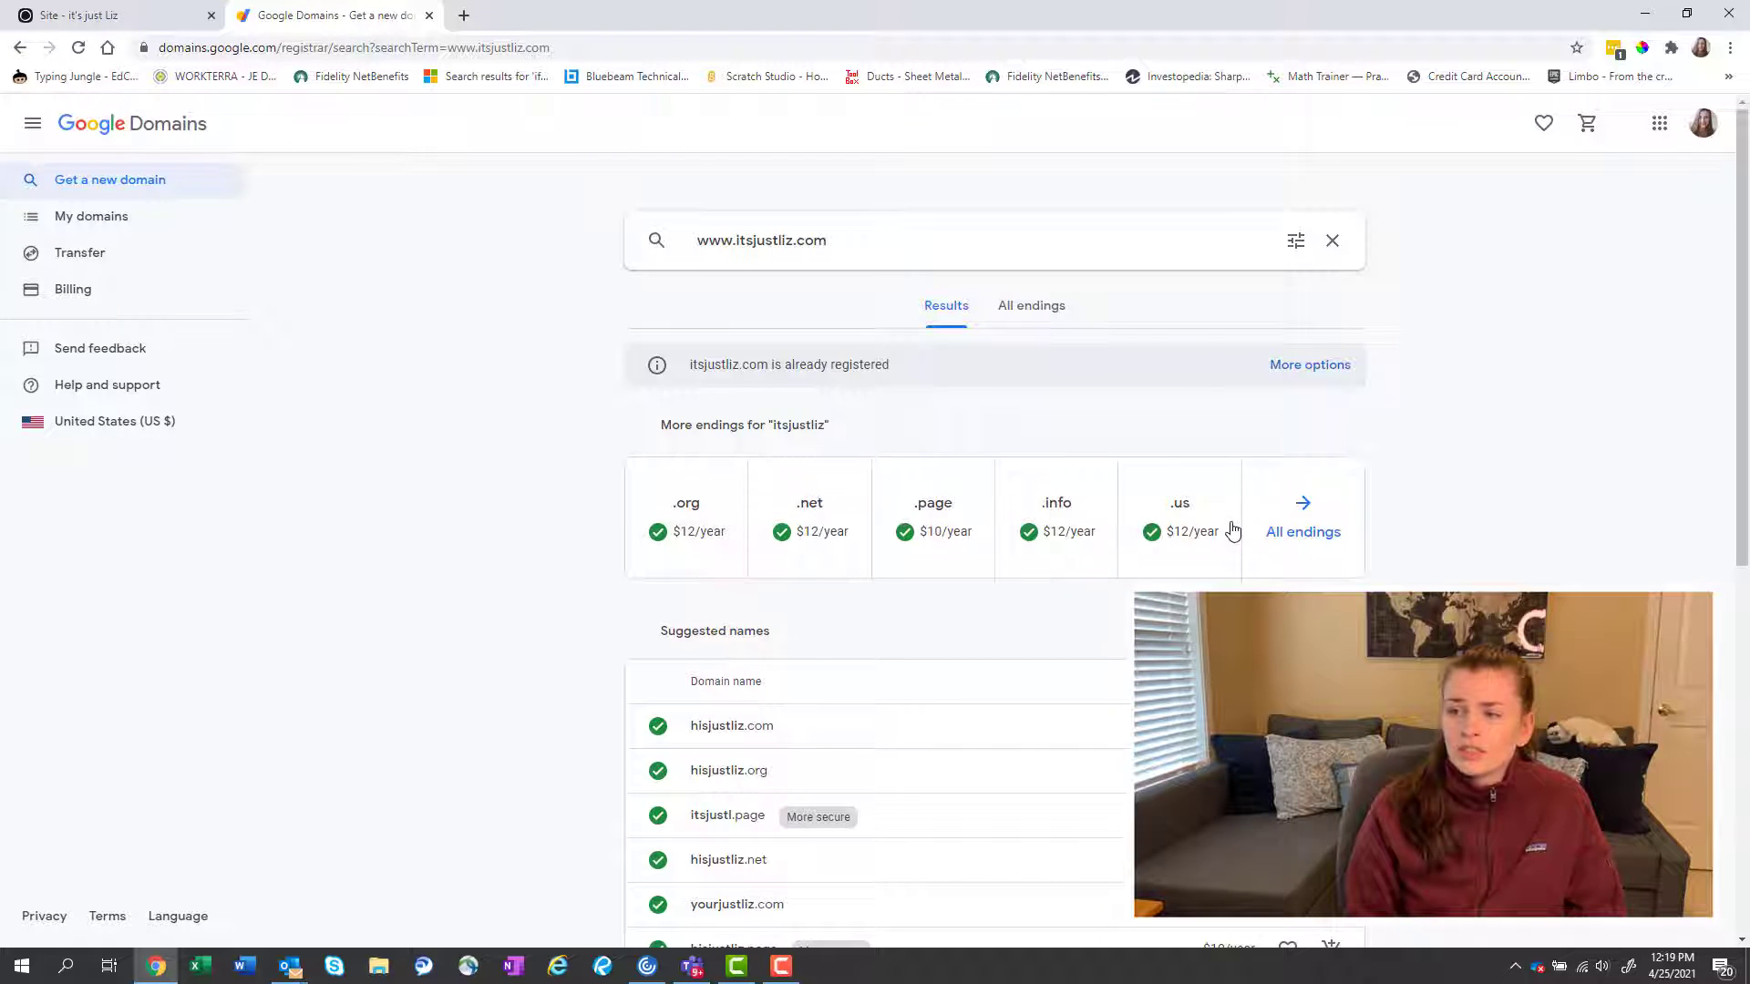
# Browse the alternative endings and suggested names, then return to the domain search box.
pyautogui.scroll(-2, 1139, 536)
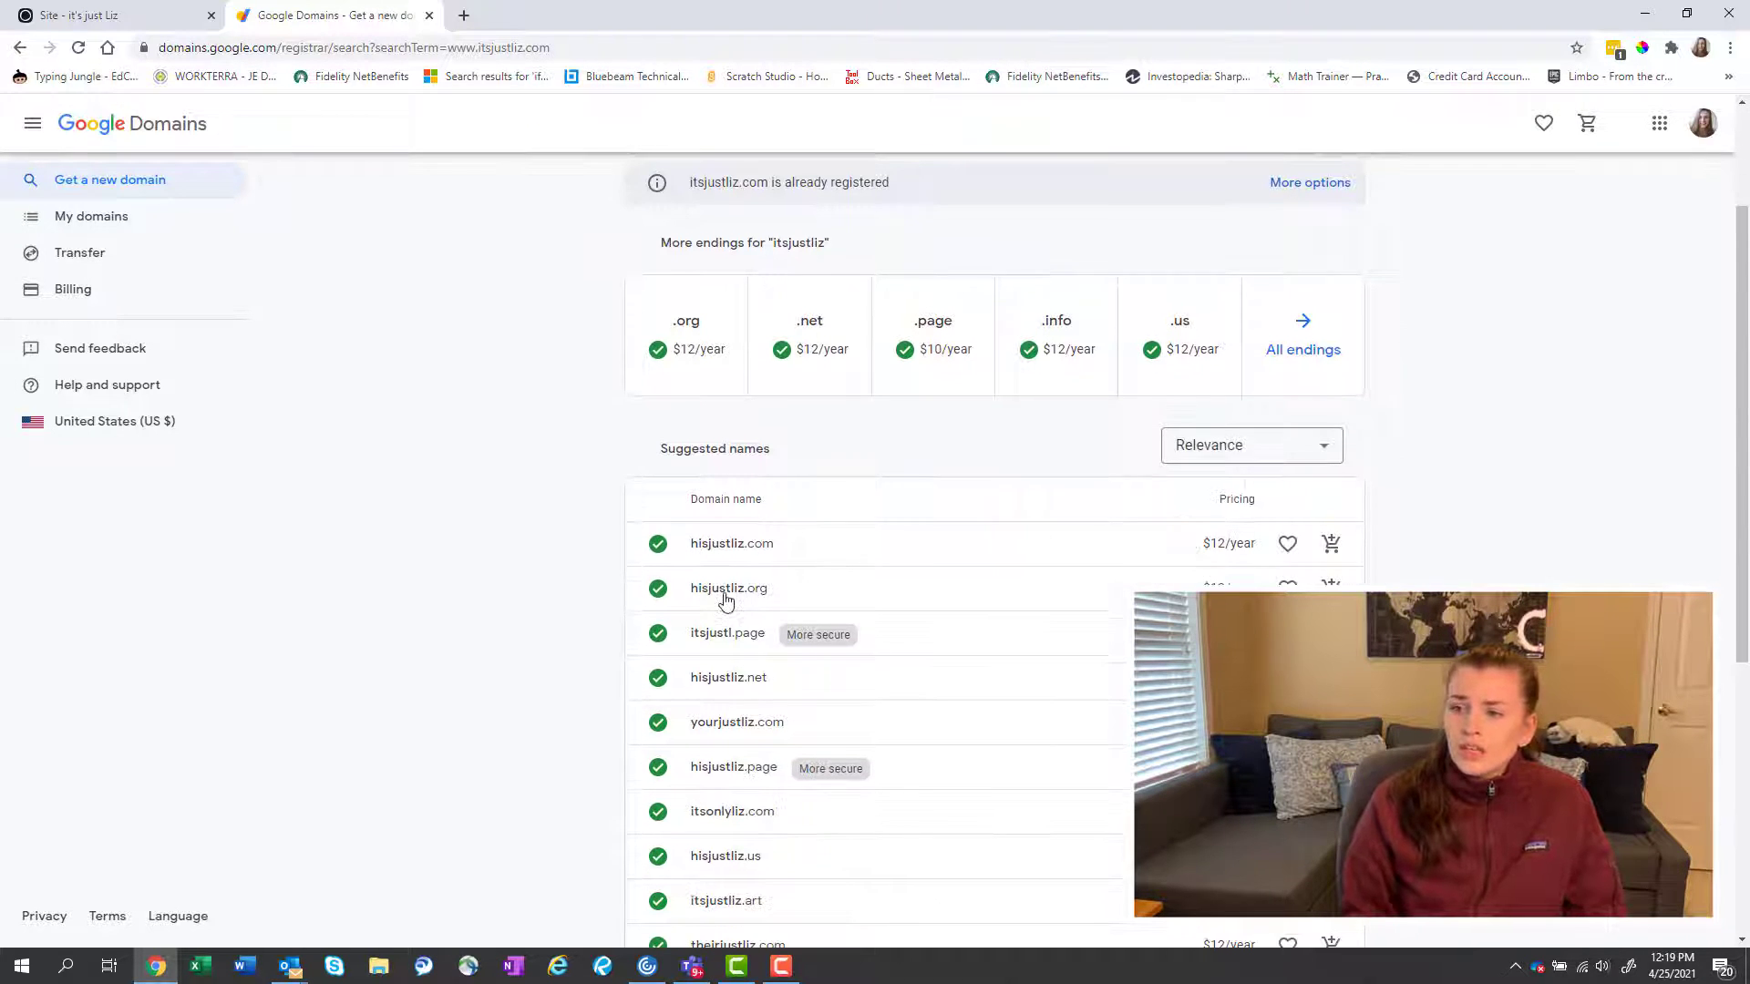
pyautogui.scroll(-4, 820, 535)
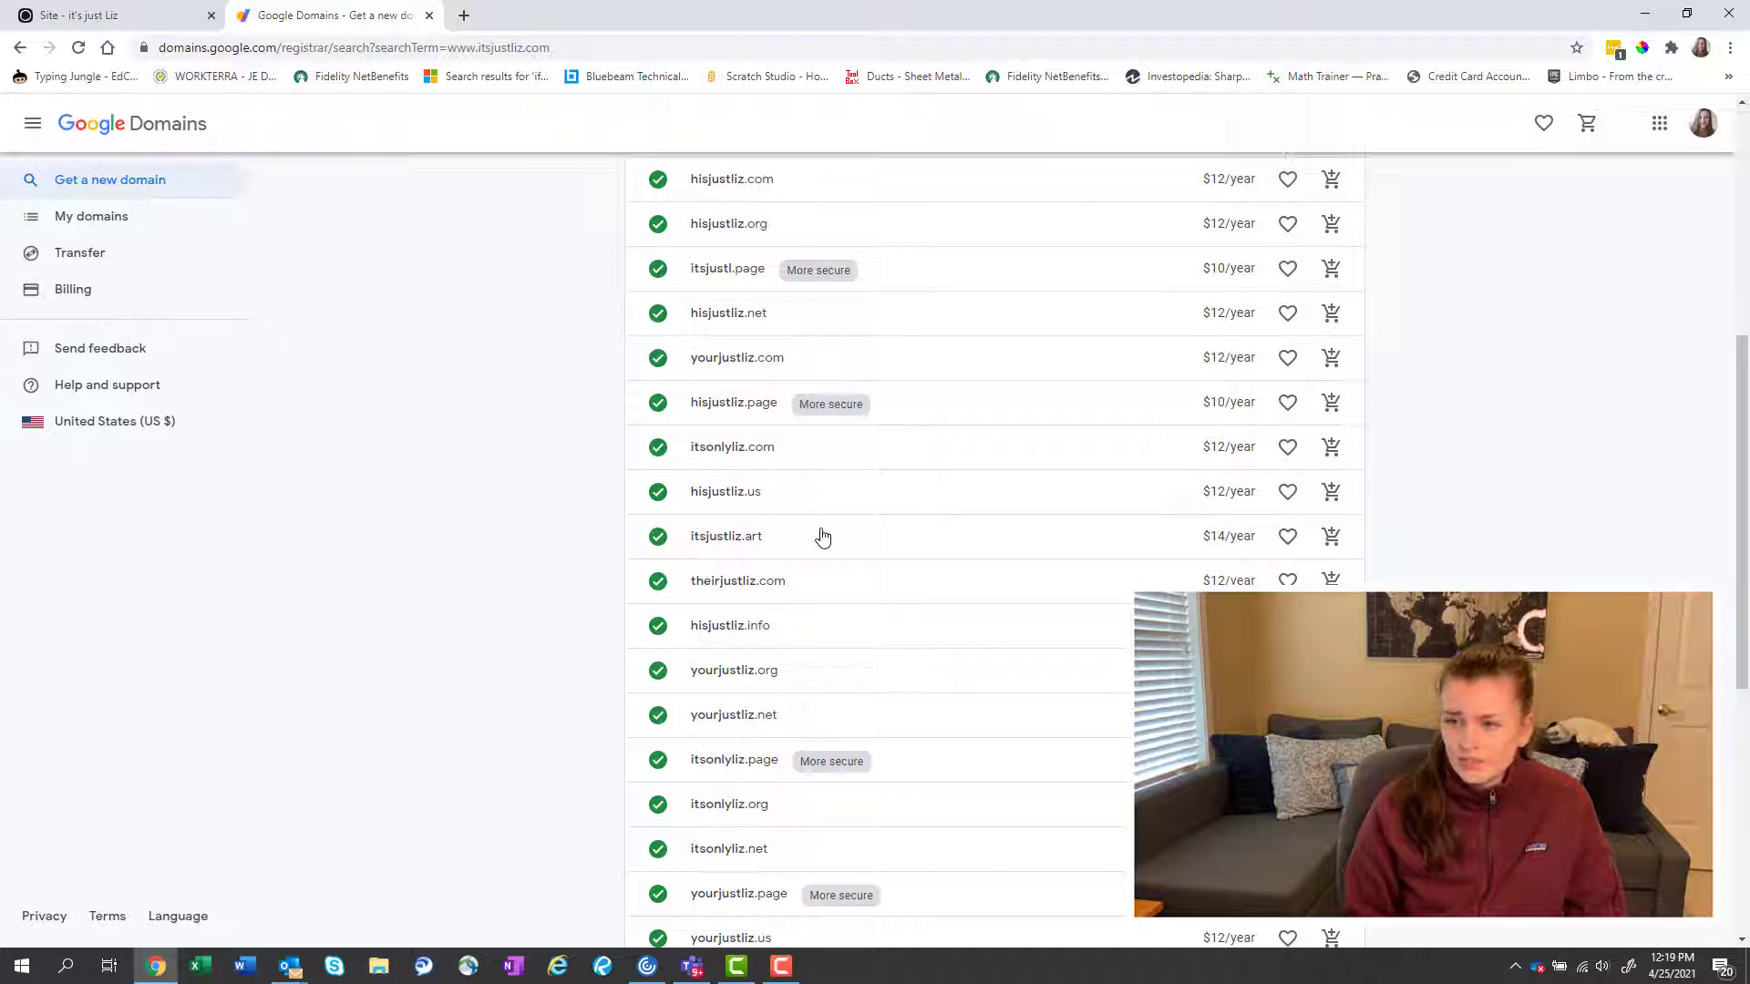
pyautogui.scroll(-3, 823, 536)
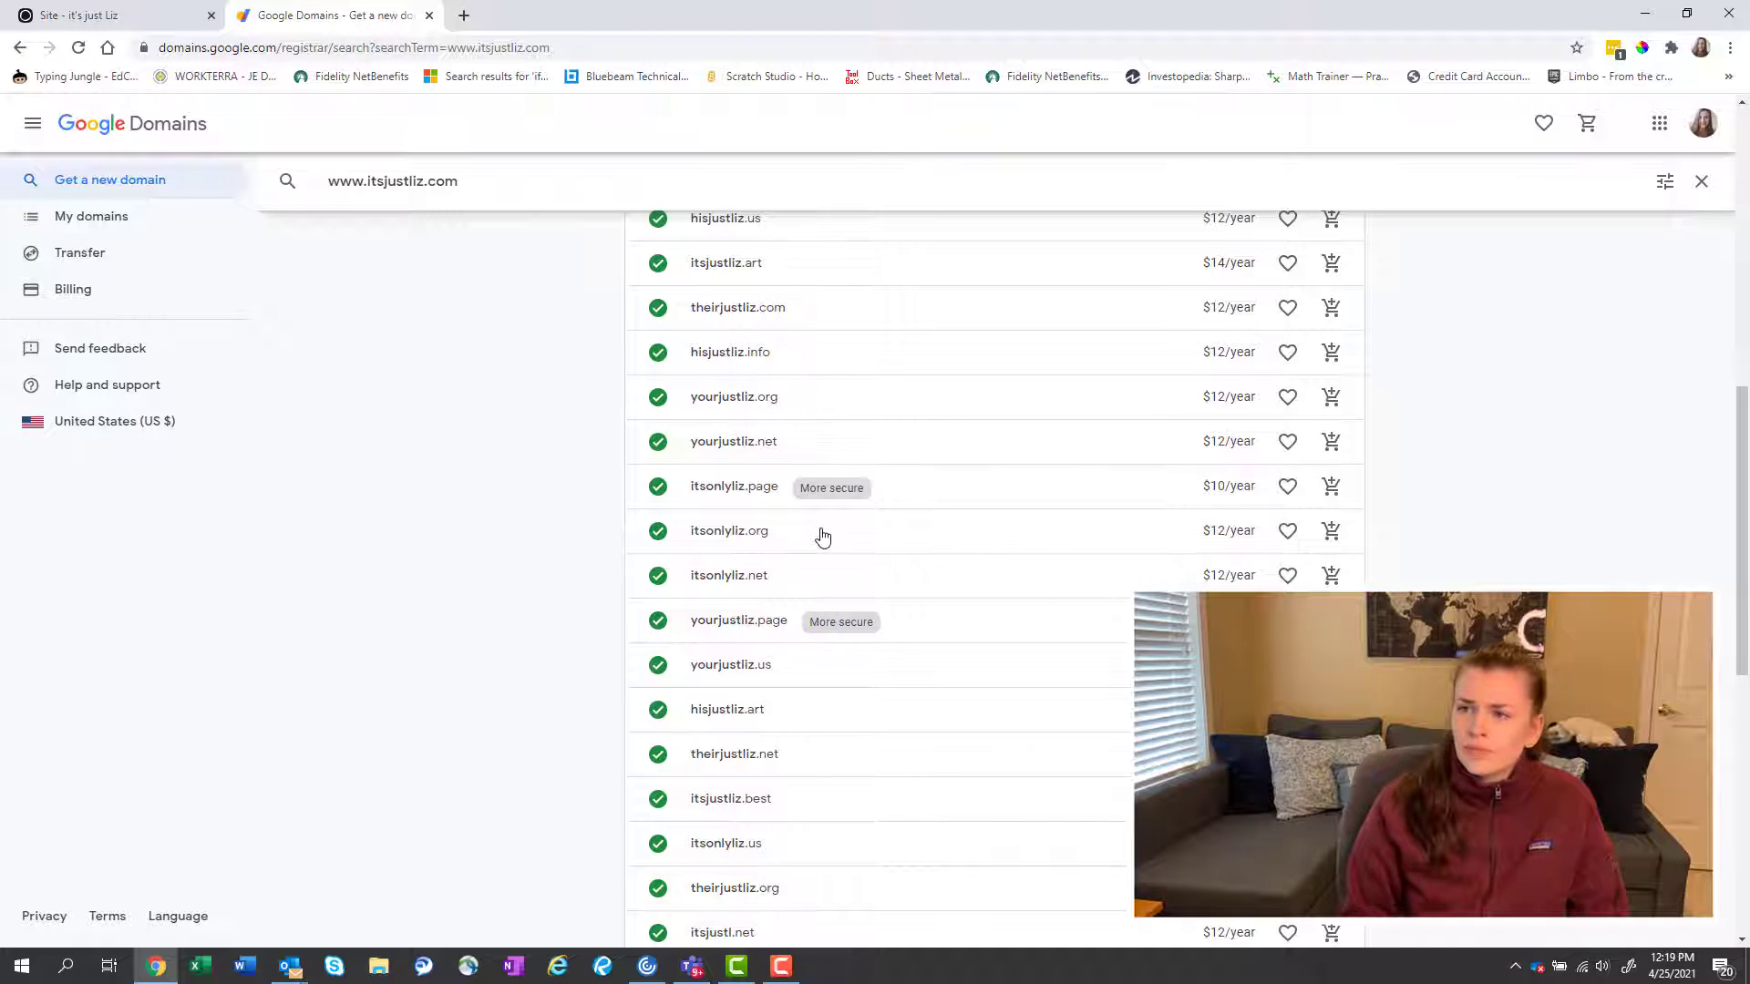
pyautogui.scroll(-6, 822, 536)
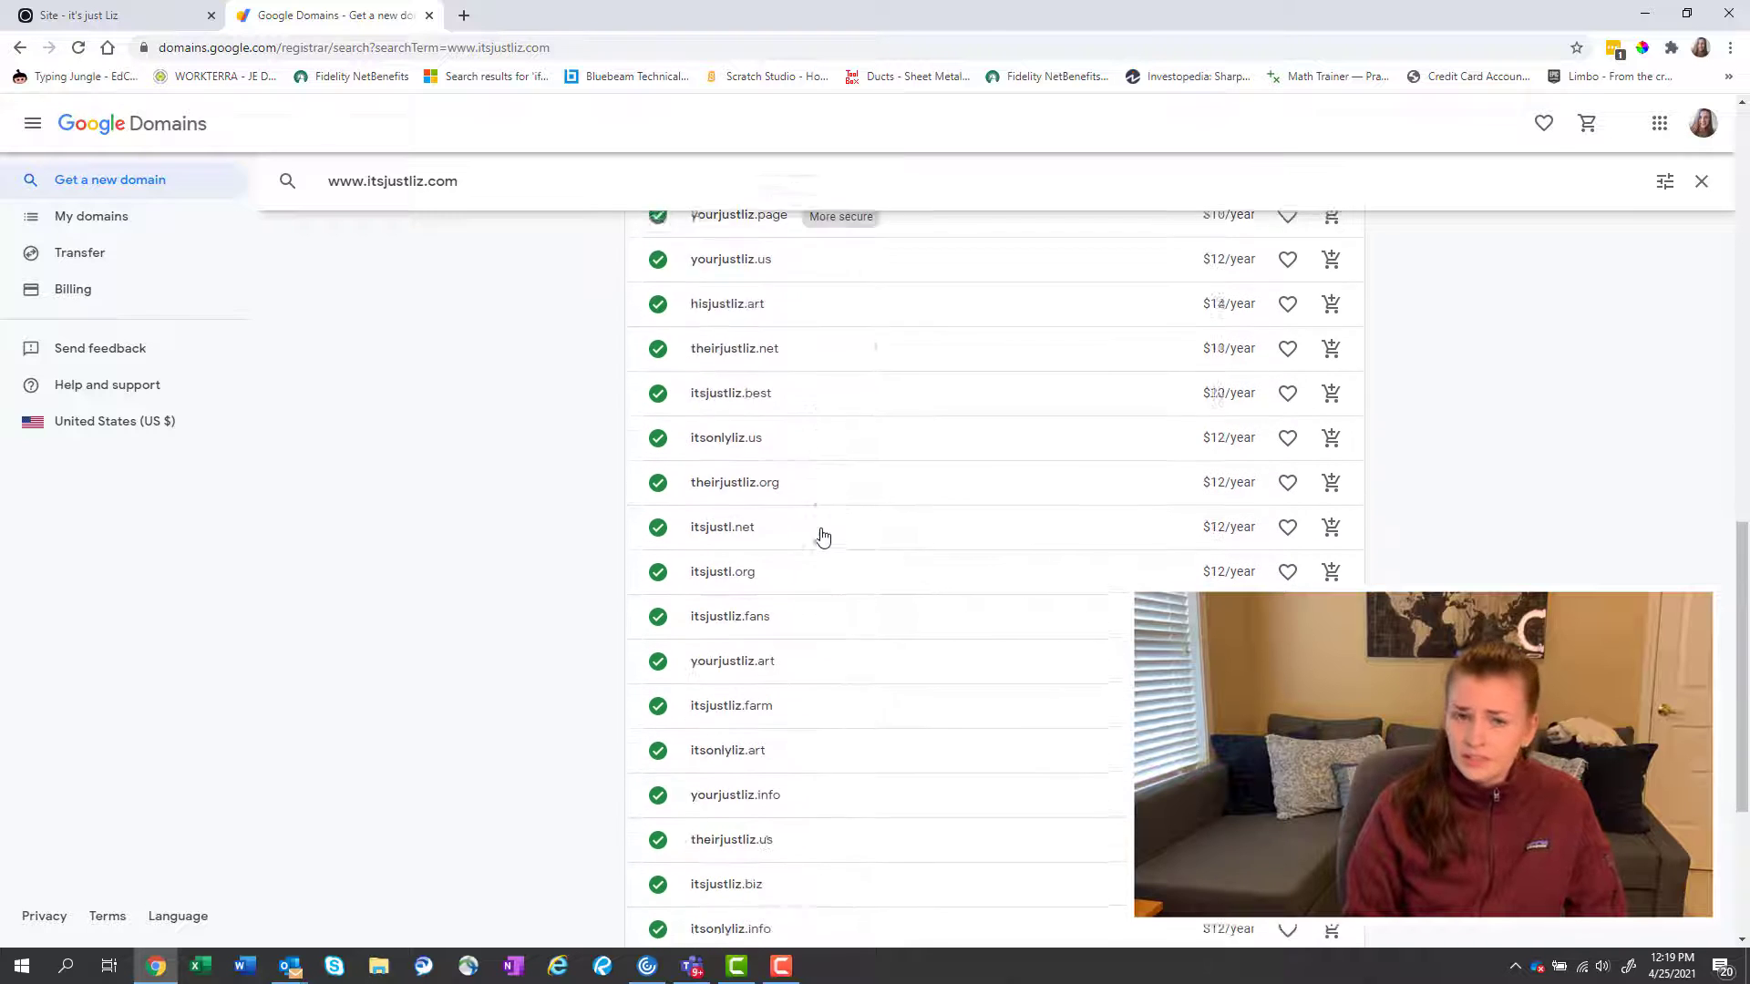
pyautogui.scroll(-2, 823, 536)
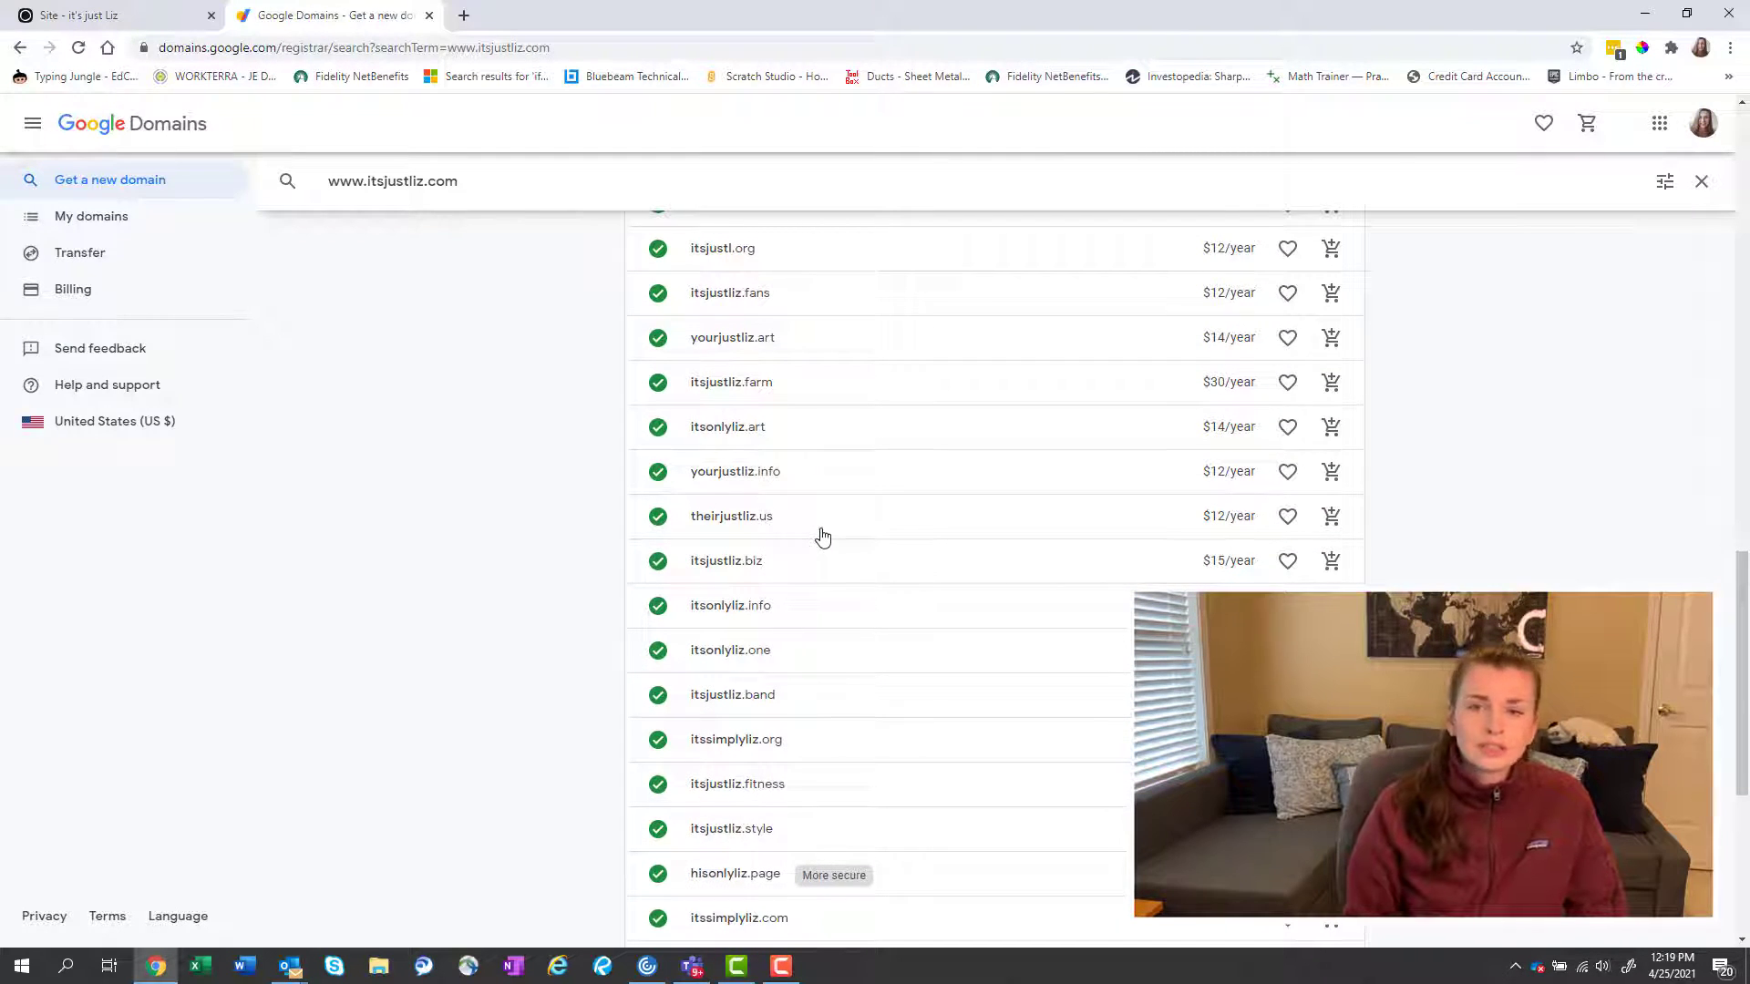
pyautogui.scroll(-4, 823, 535)
pyautogui.scroll(-1, 823, 536)
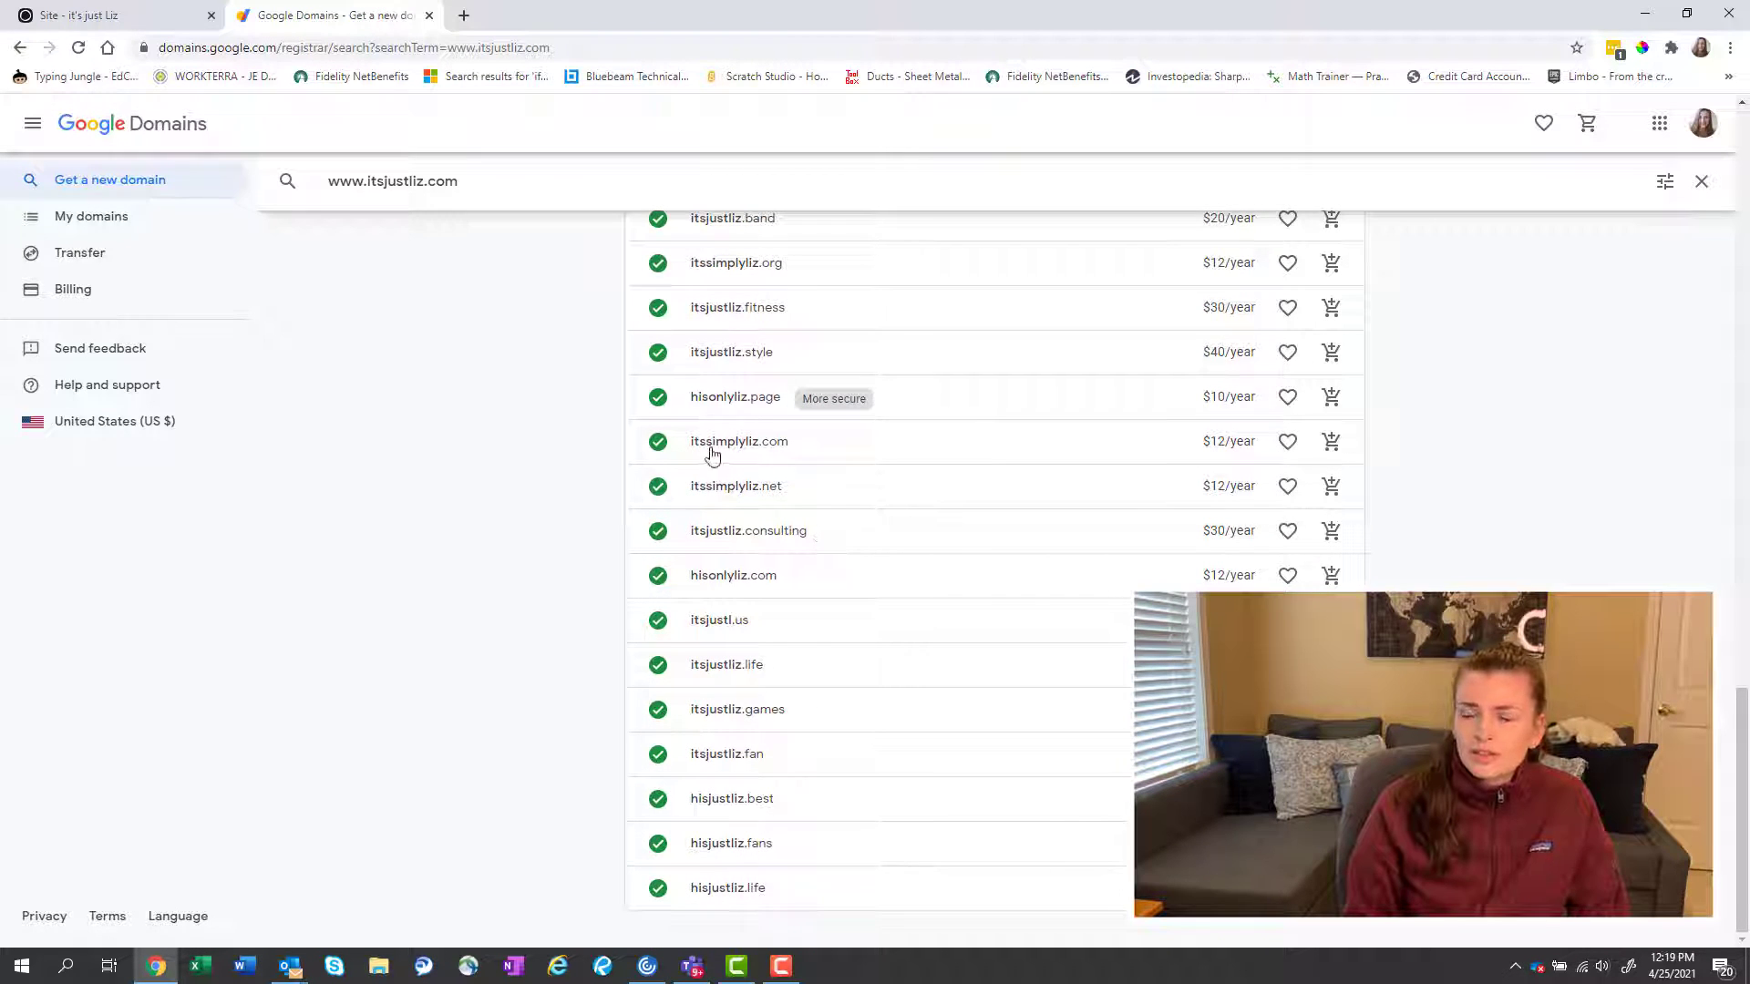
pyautogui.scroll(5, 828, 476)
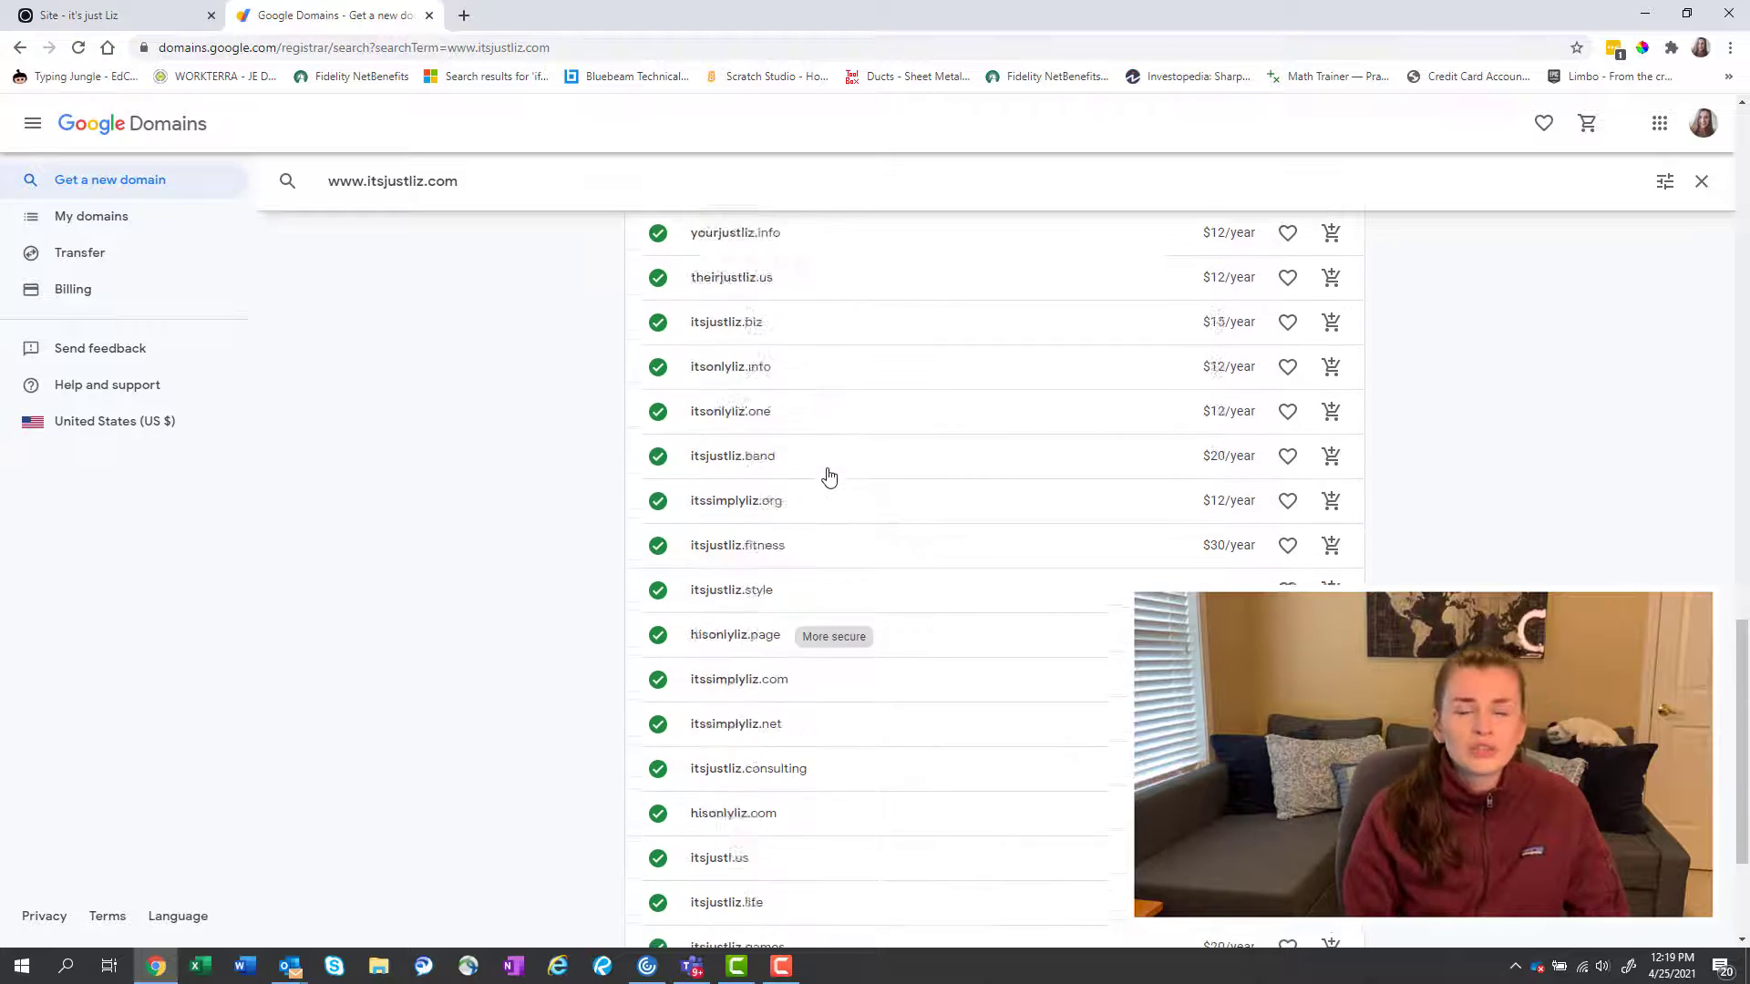
pyautogui.scroll(8, 828, 476)
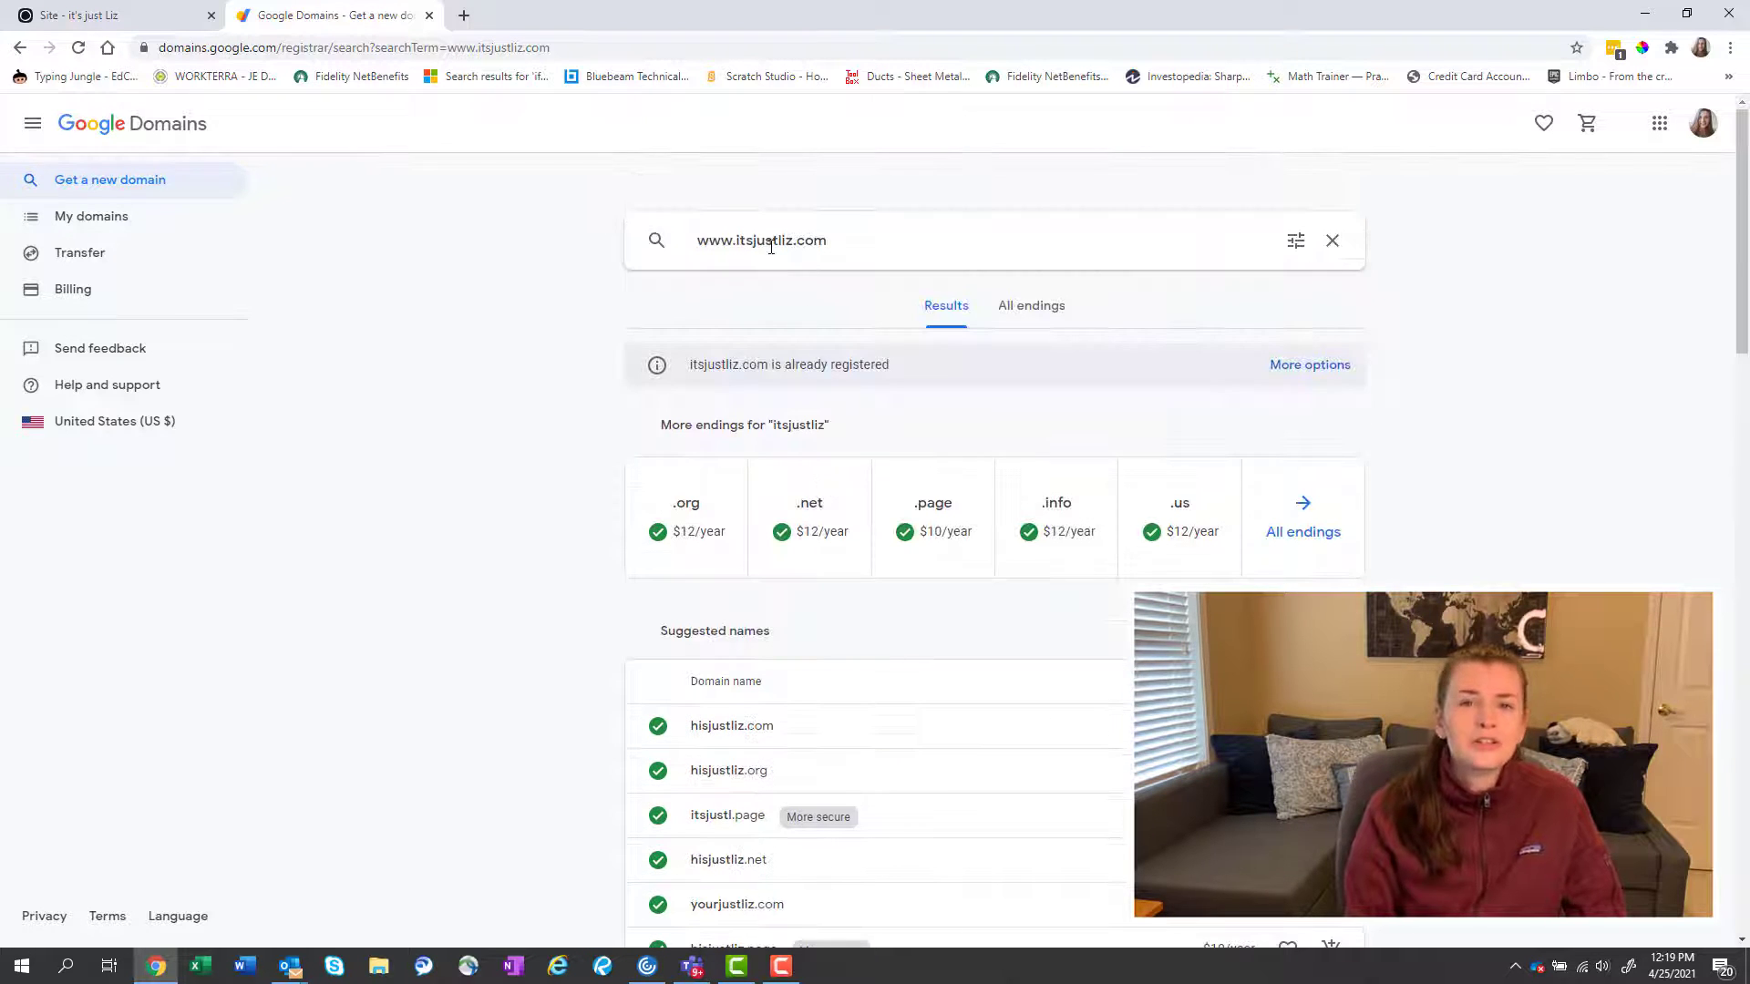
pyautogui.click(797, 241)
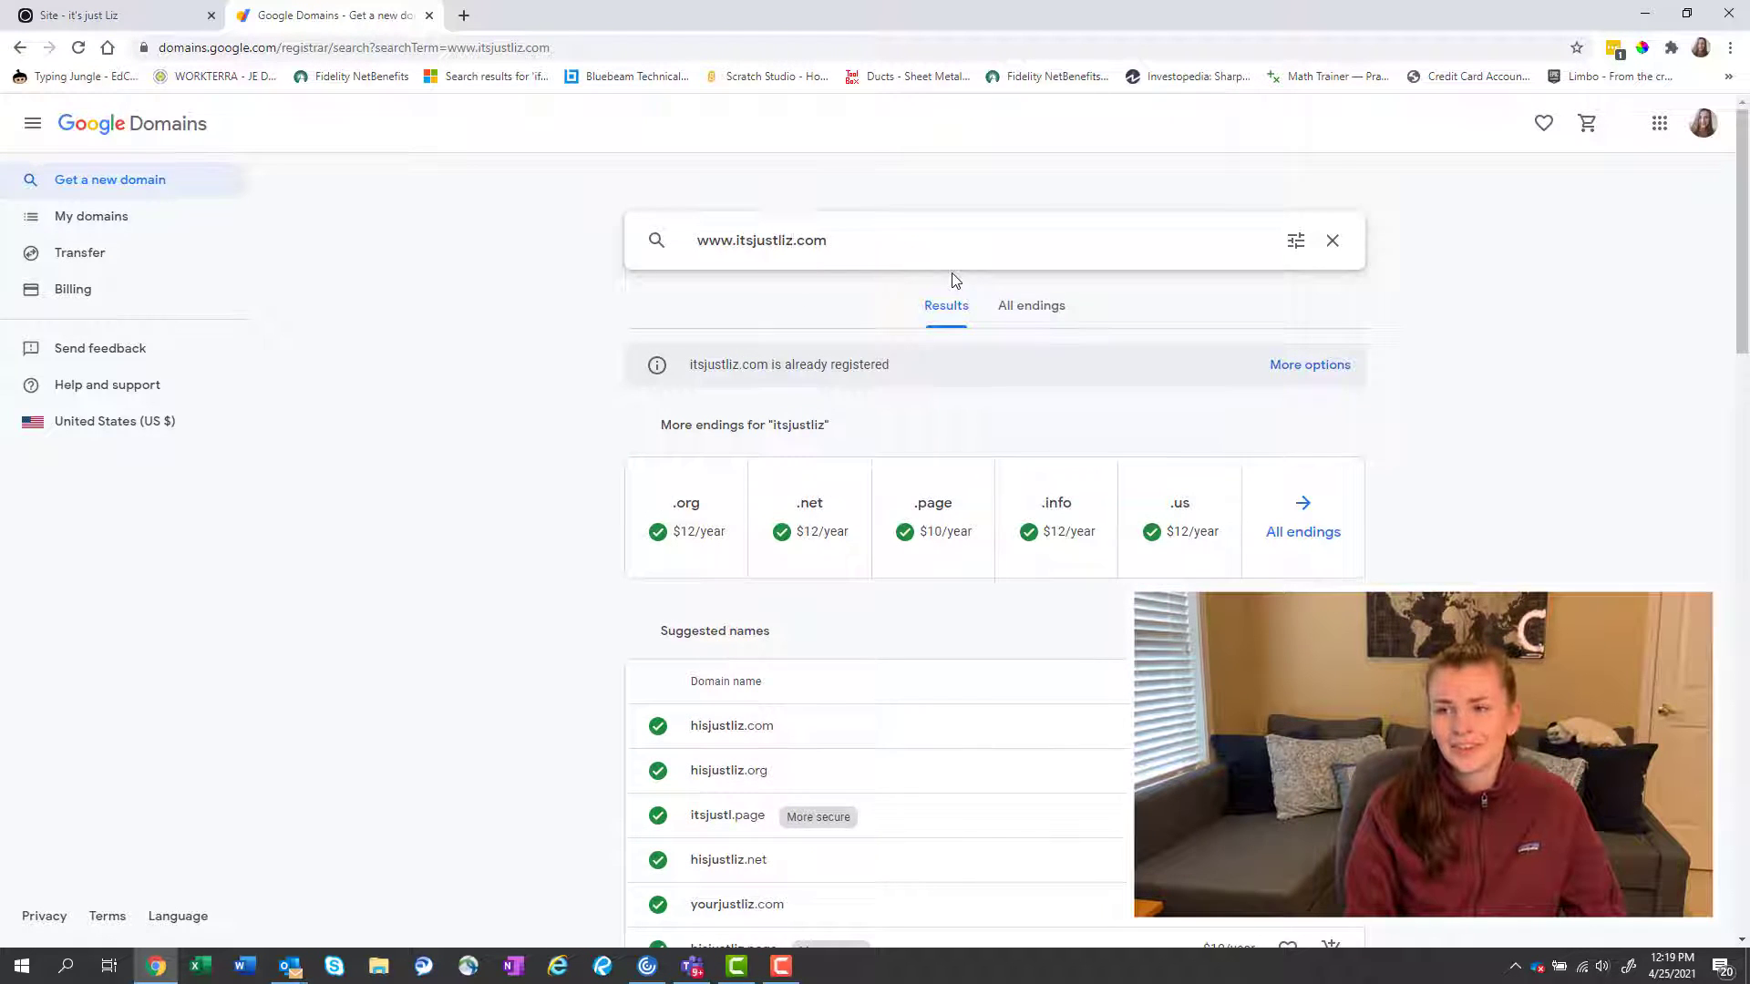
# Search itsjustlizz.com, add it to the cart at $12 per year, and view the cart.
pyautogui.write('z')
pyautogui.press('Return')
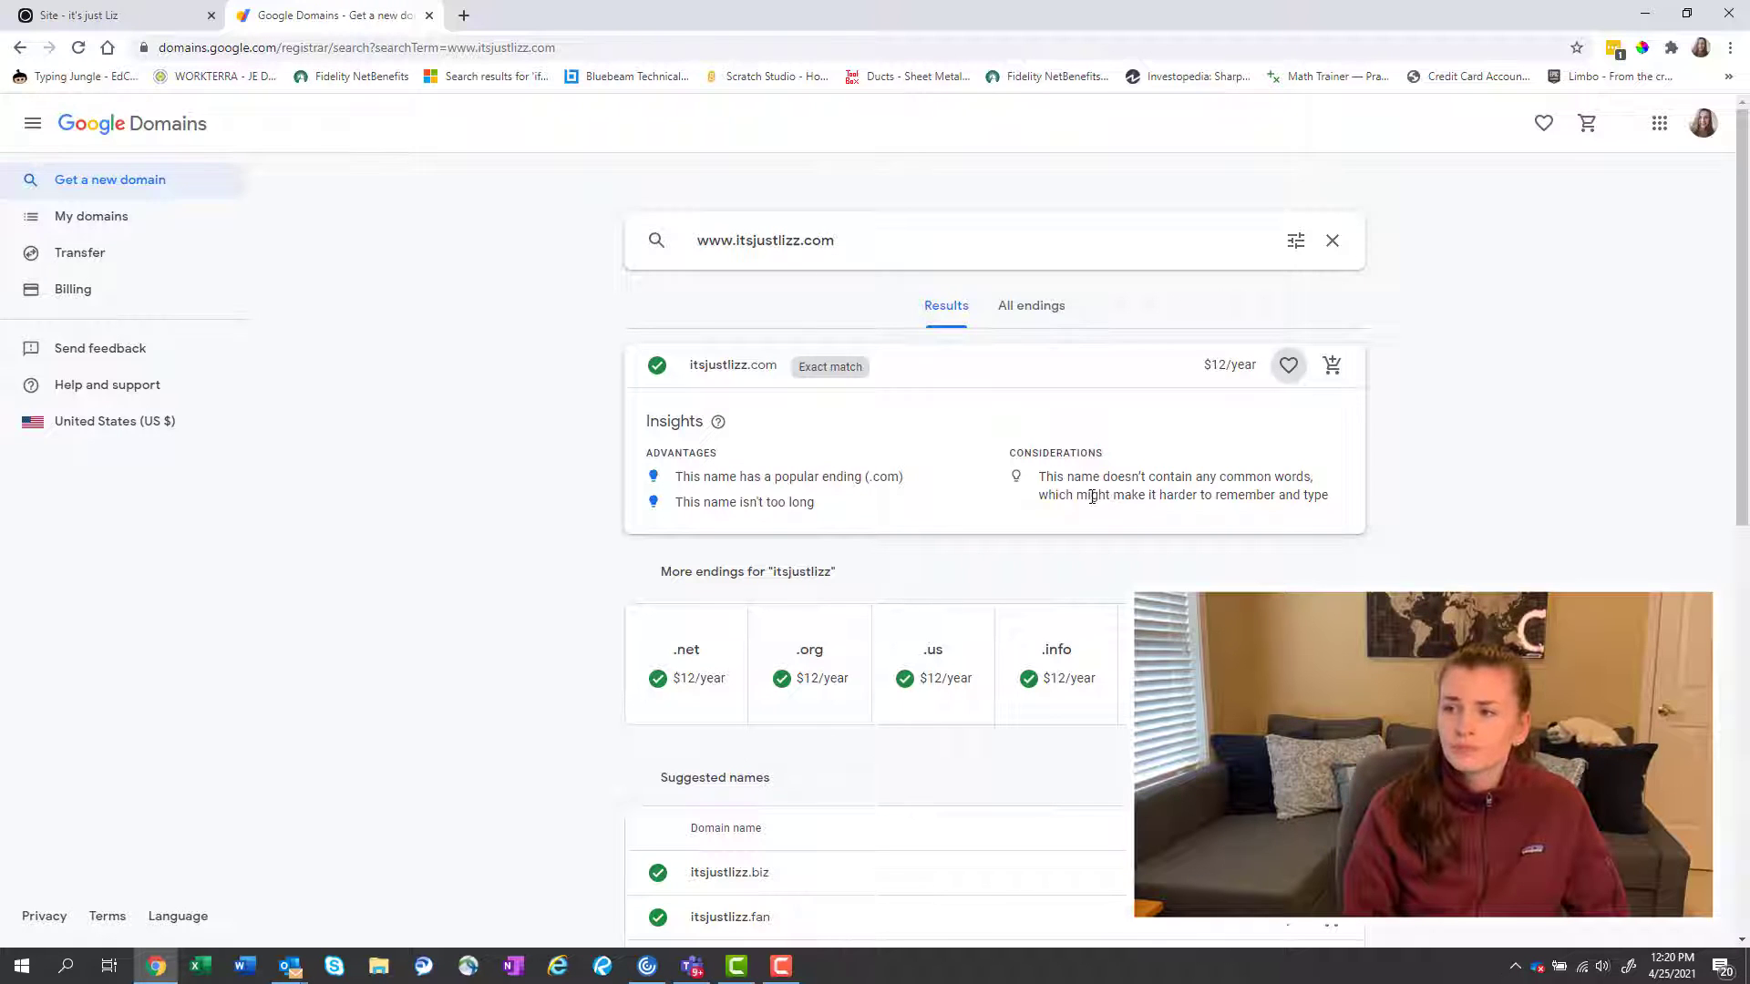
pyautogui.scroll(-1, 1091, 496)
pyautogui.scroll(1, 1091, 497)
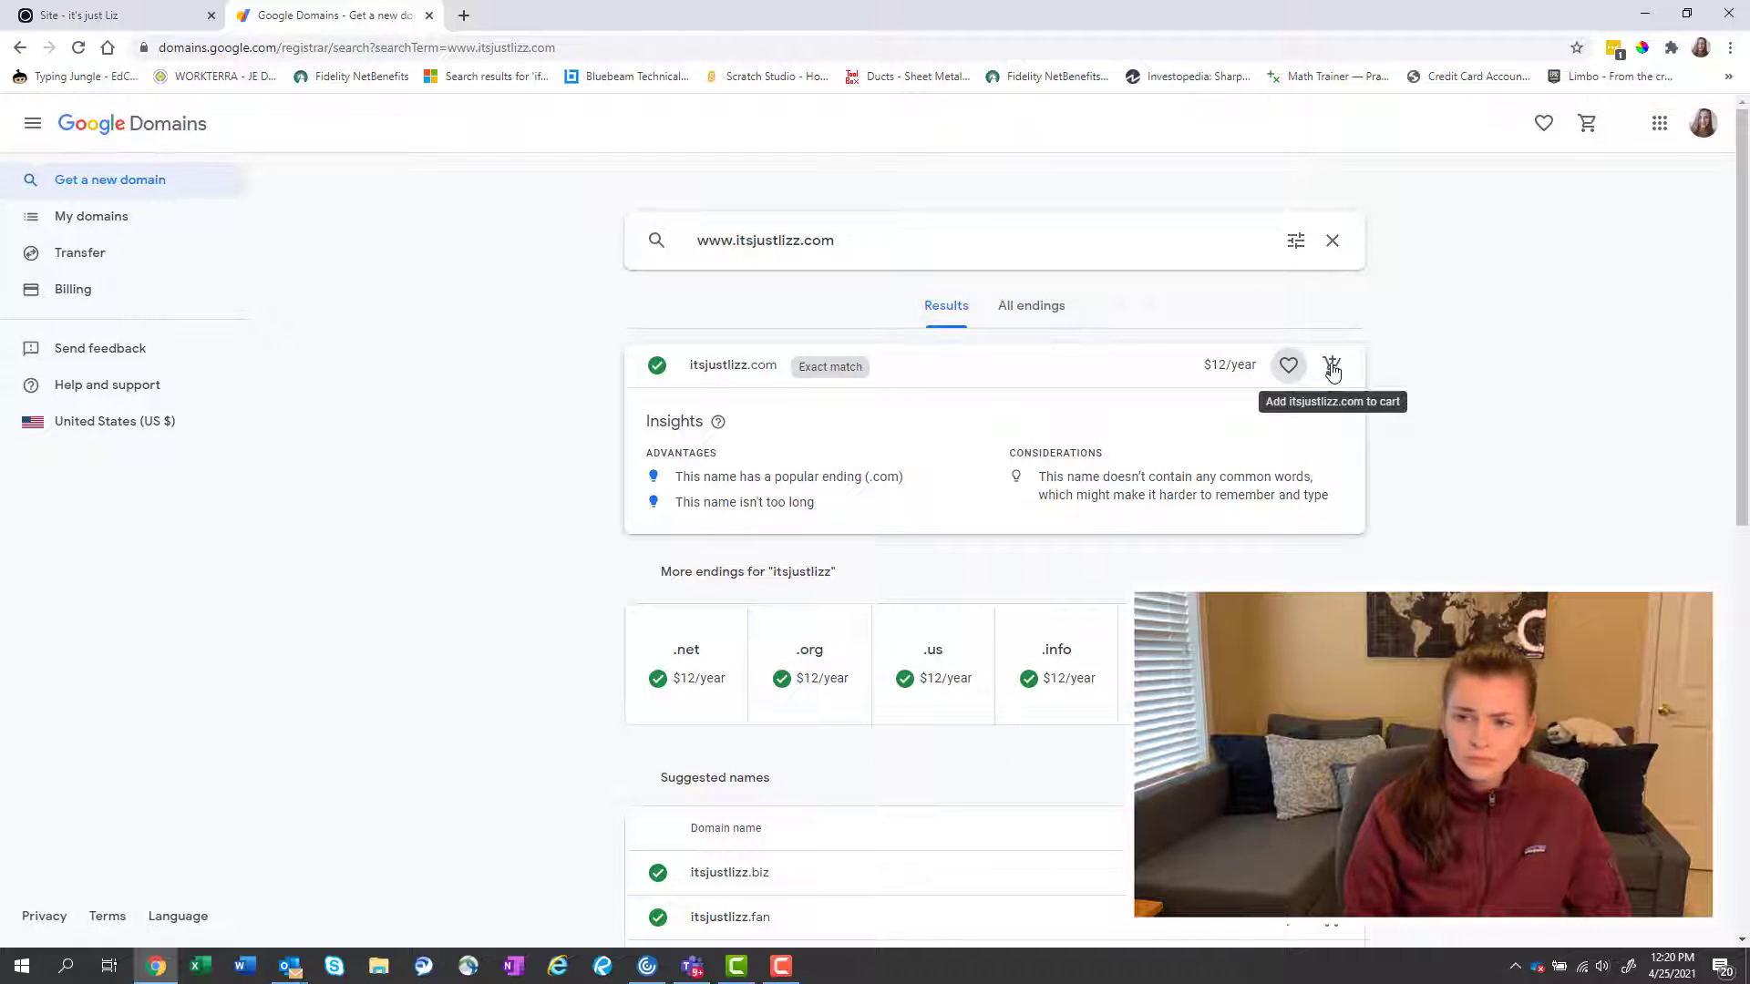
pyautogui.click(1331, 366)
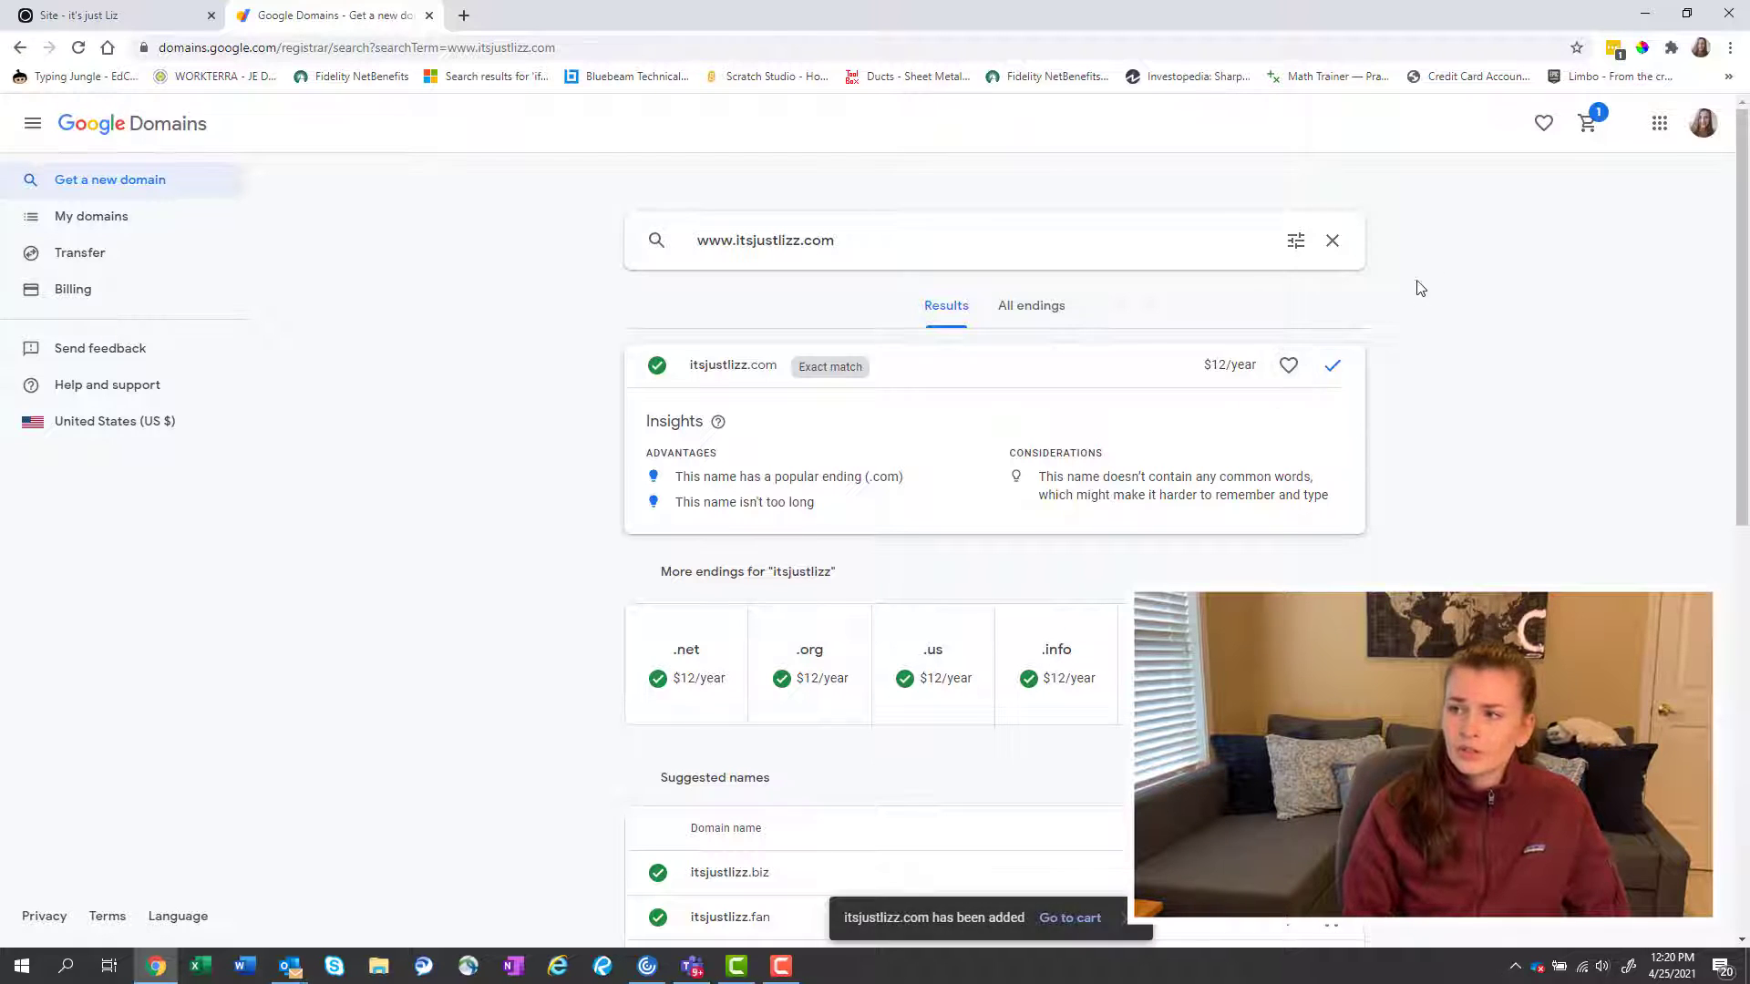
pyautogui.click(1589, 138)
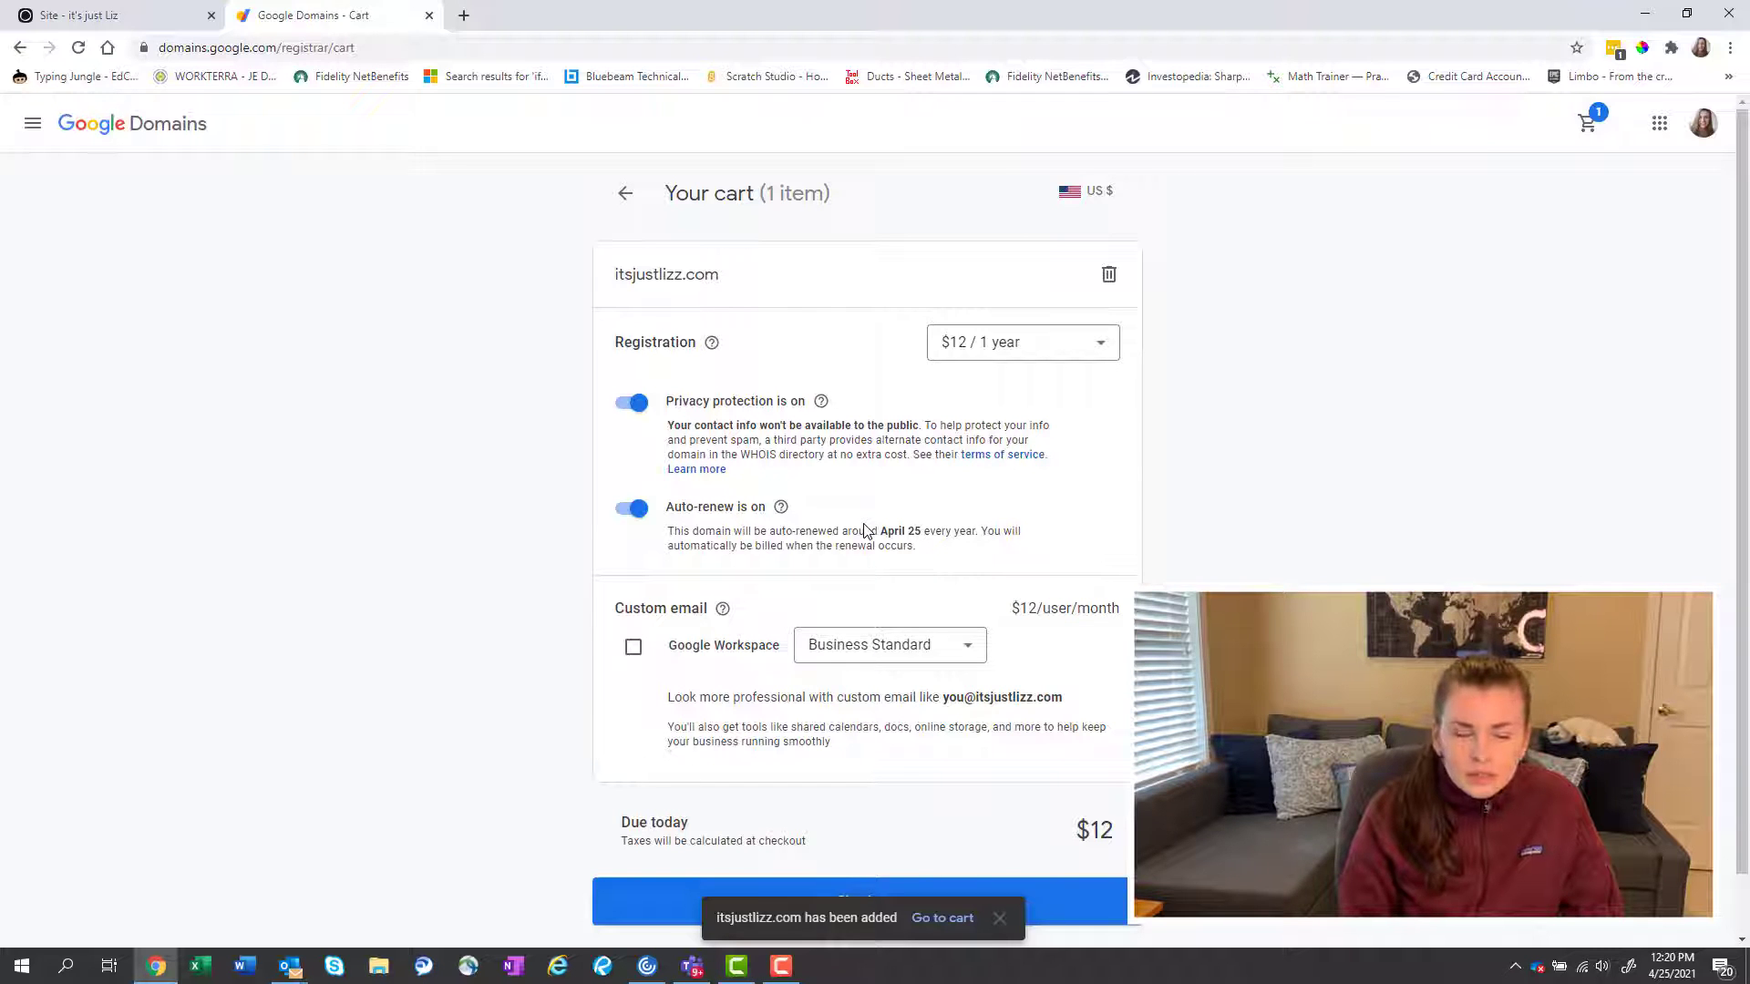
# Check out the itsjustlizz.com order, leaving the Google Workspace Business Standard plan unadded.
pyautogui.scroll(-1, 826, 533)
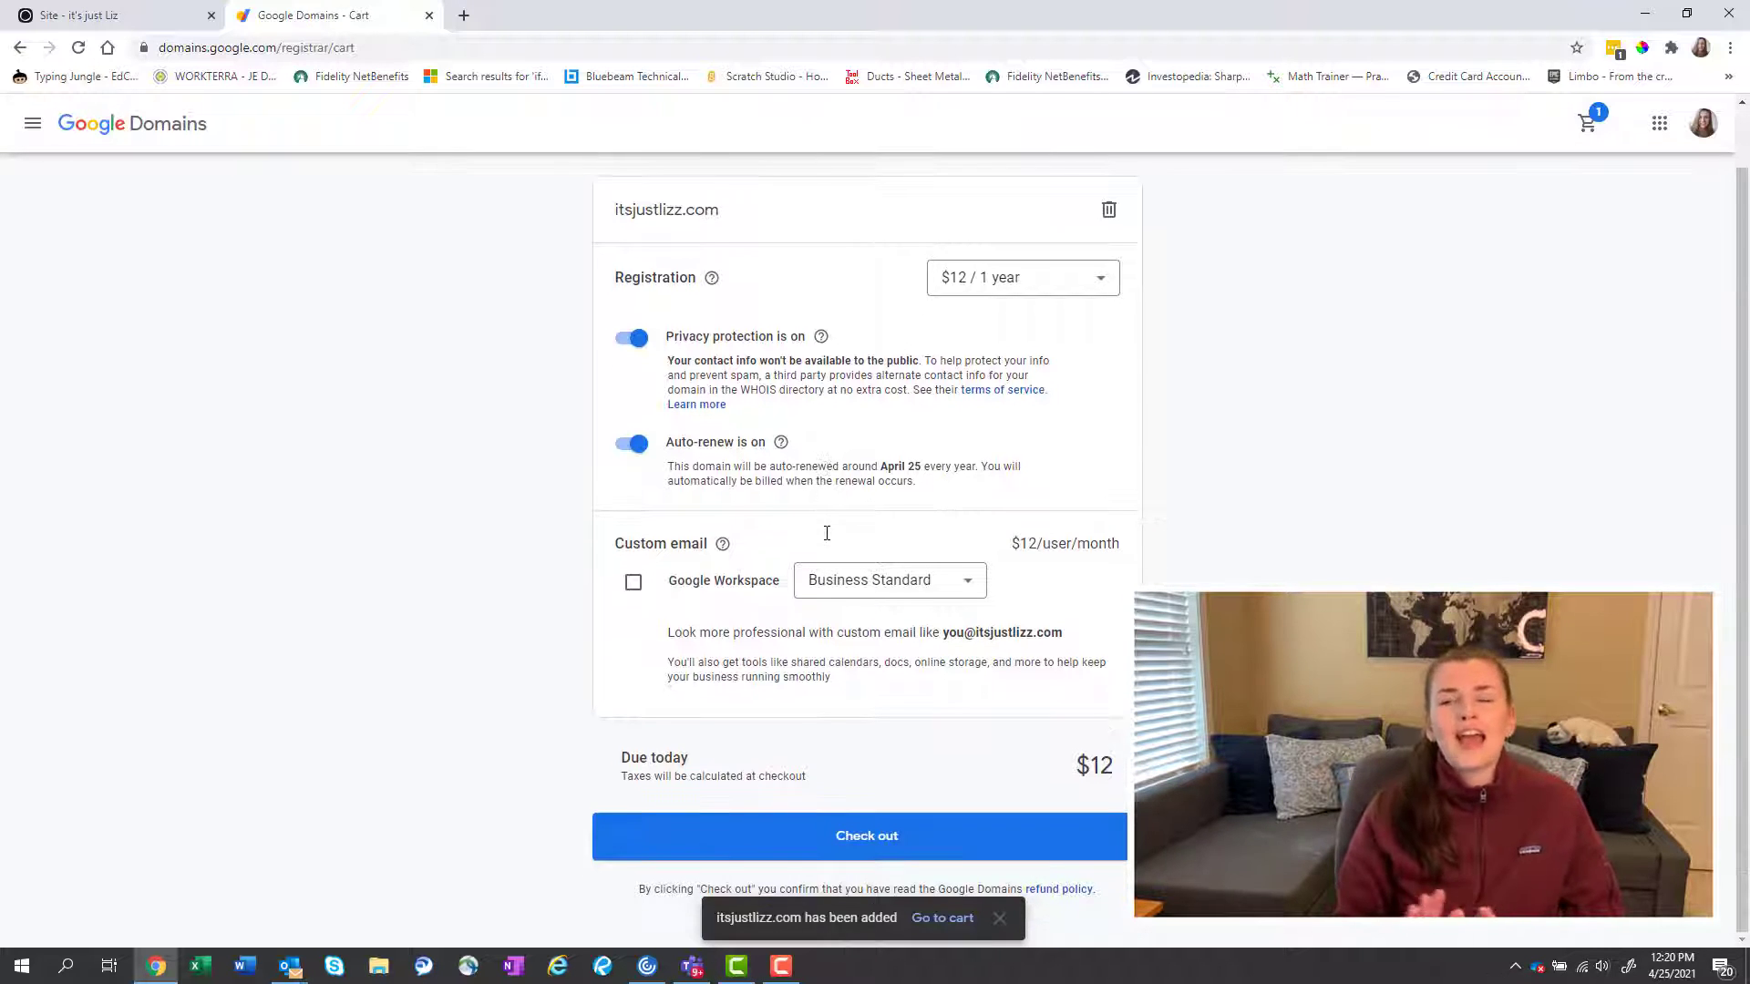
pyautogui.click(860, 593)
pyautogui.click(863, 590)
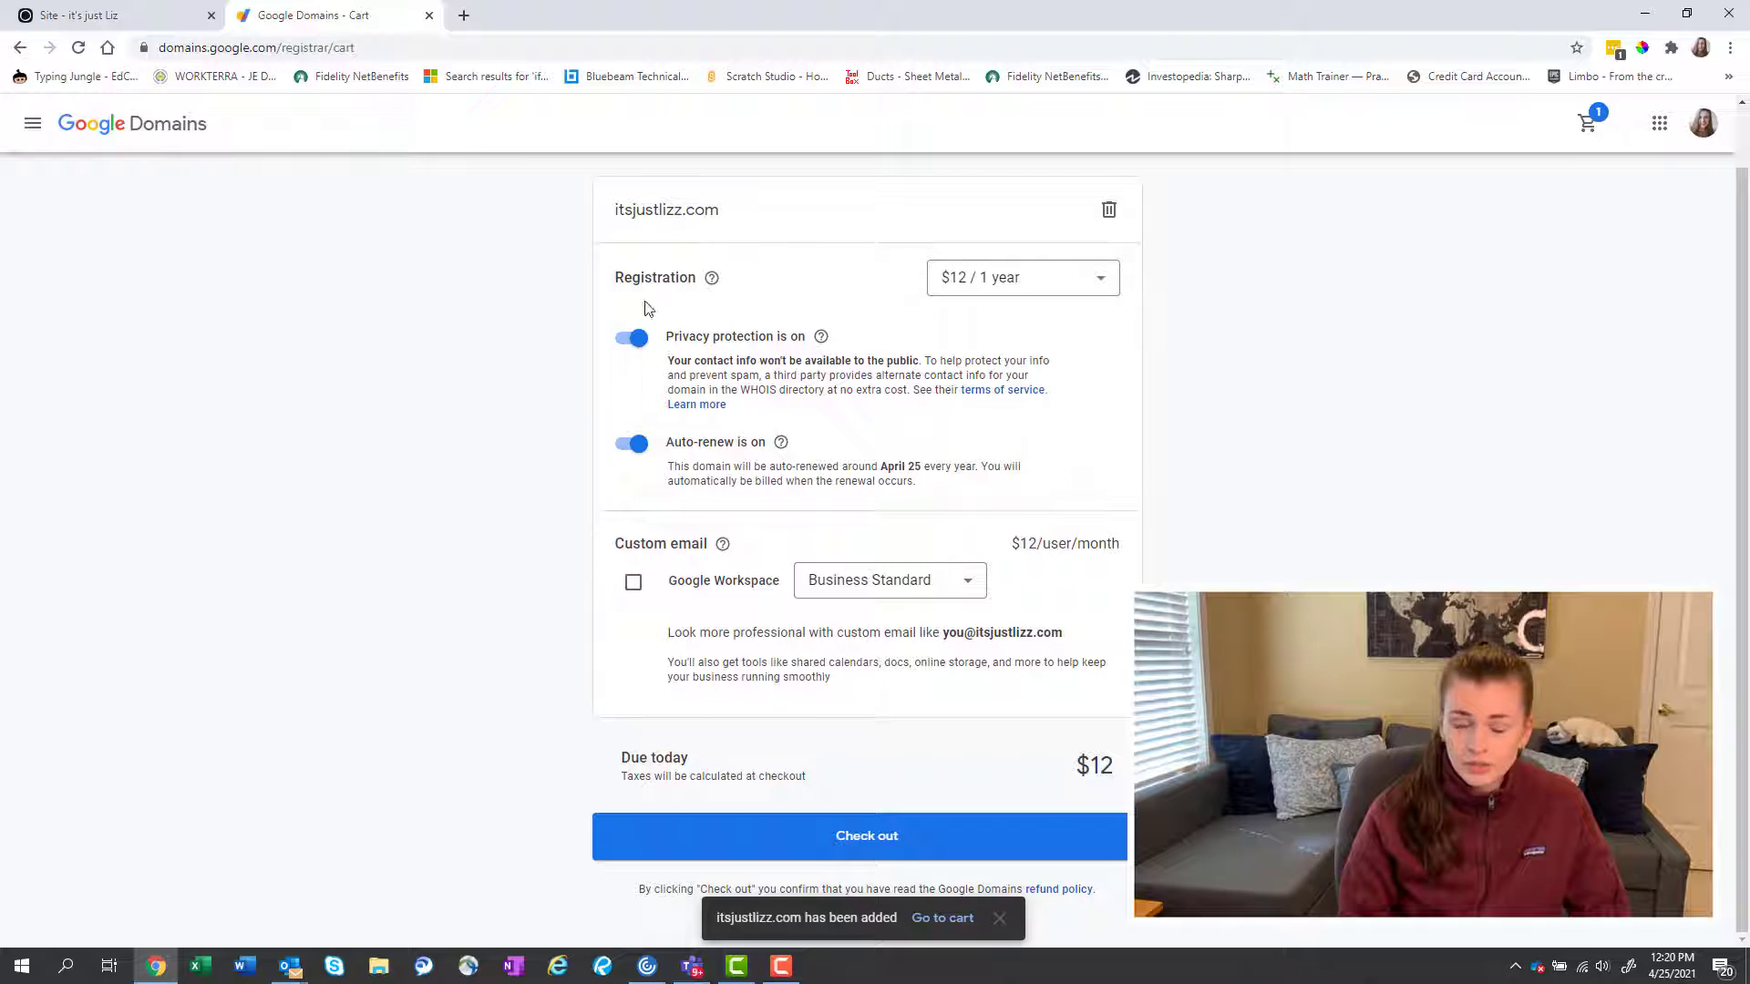
pyautogui.click(787, 848)
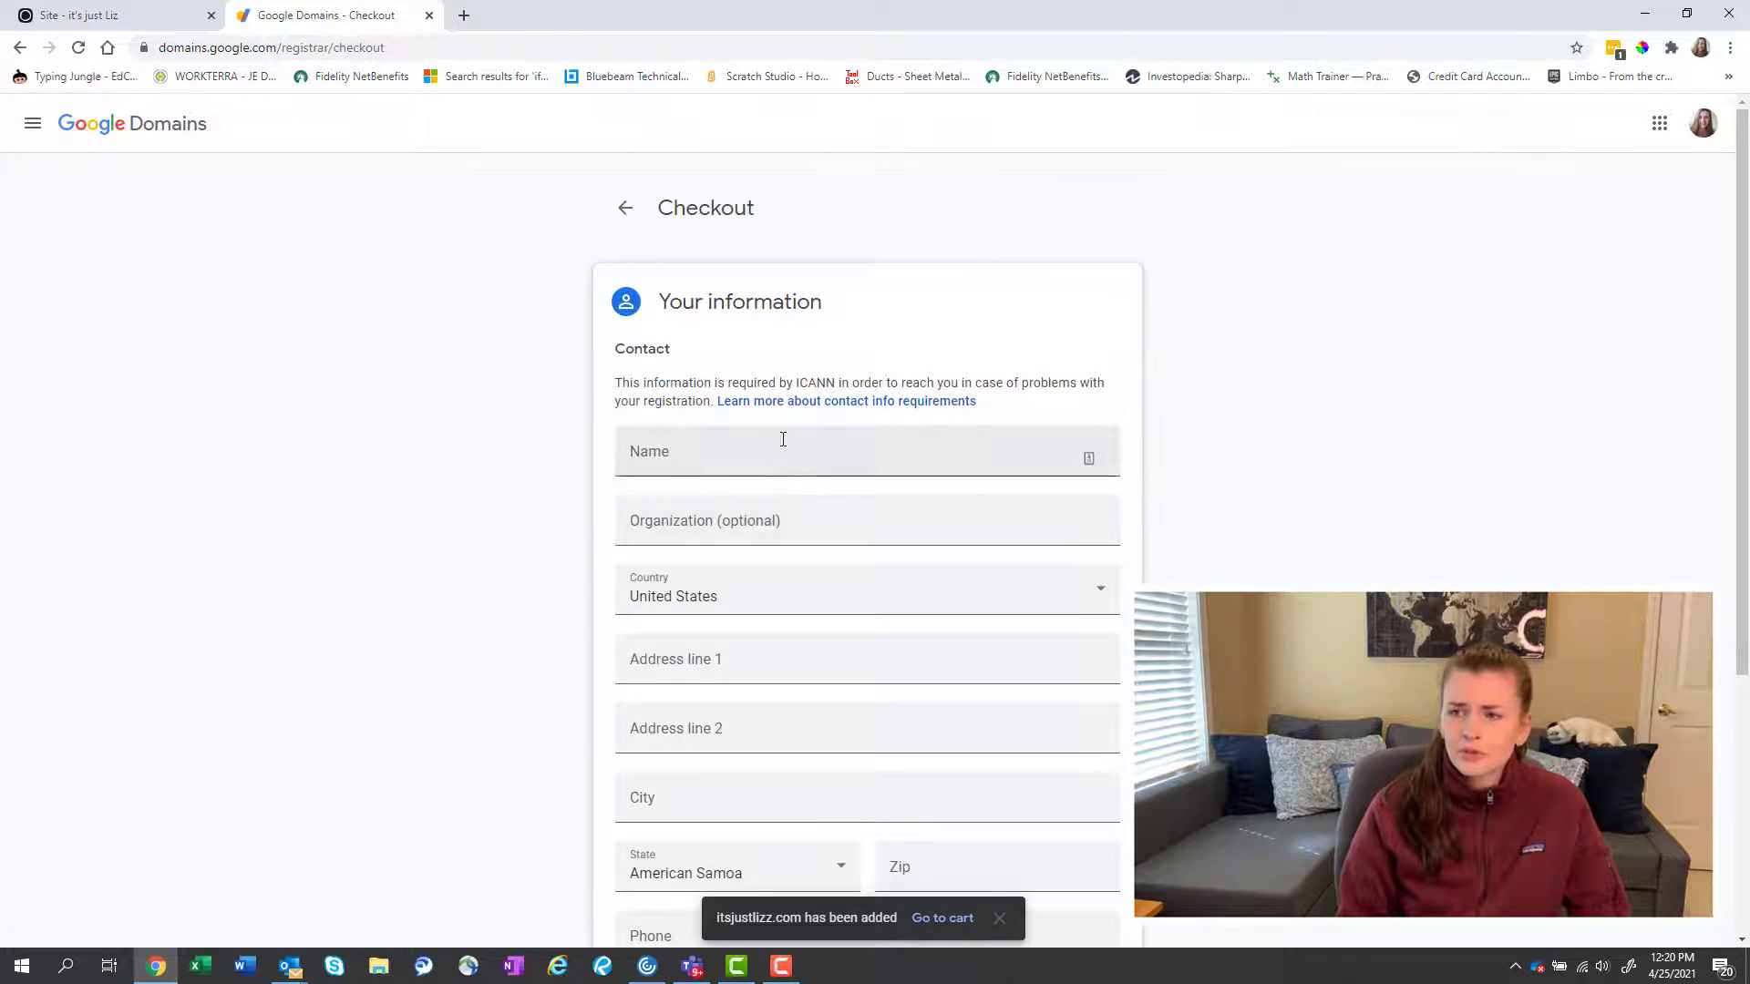
# Review the checkout contact details and complete the purchase of itsjustlizz.com.
pyautogui.click(725, 452)
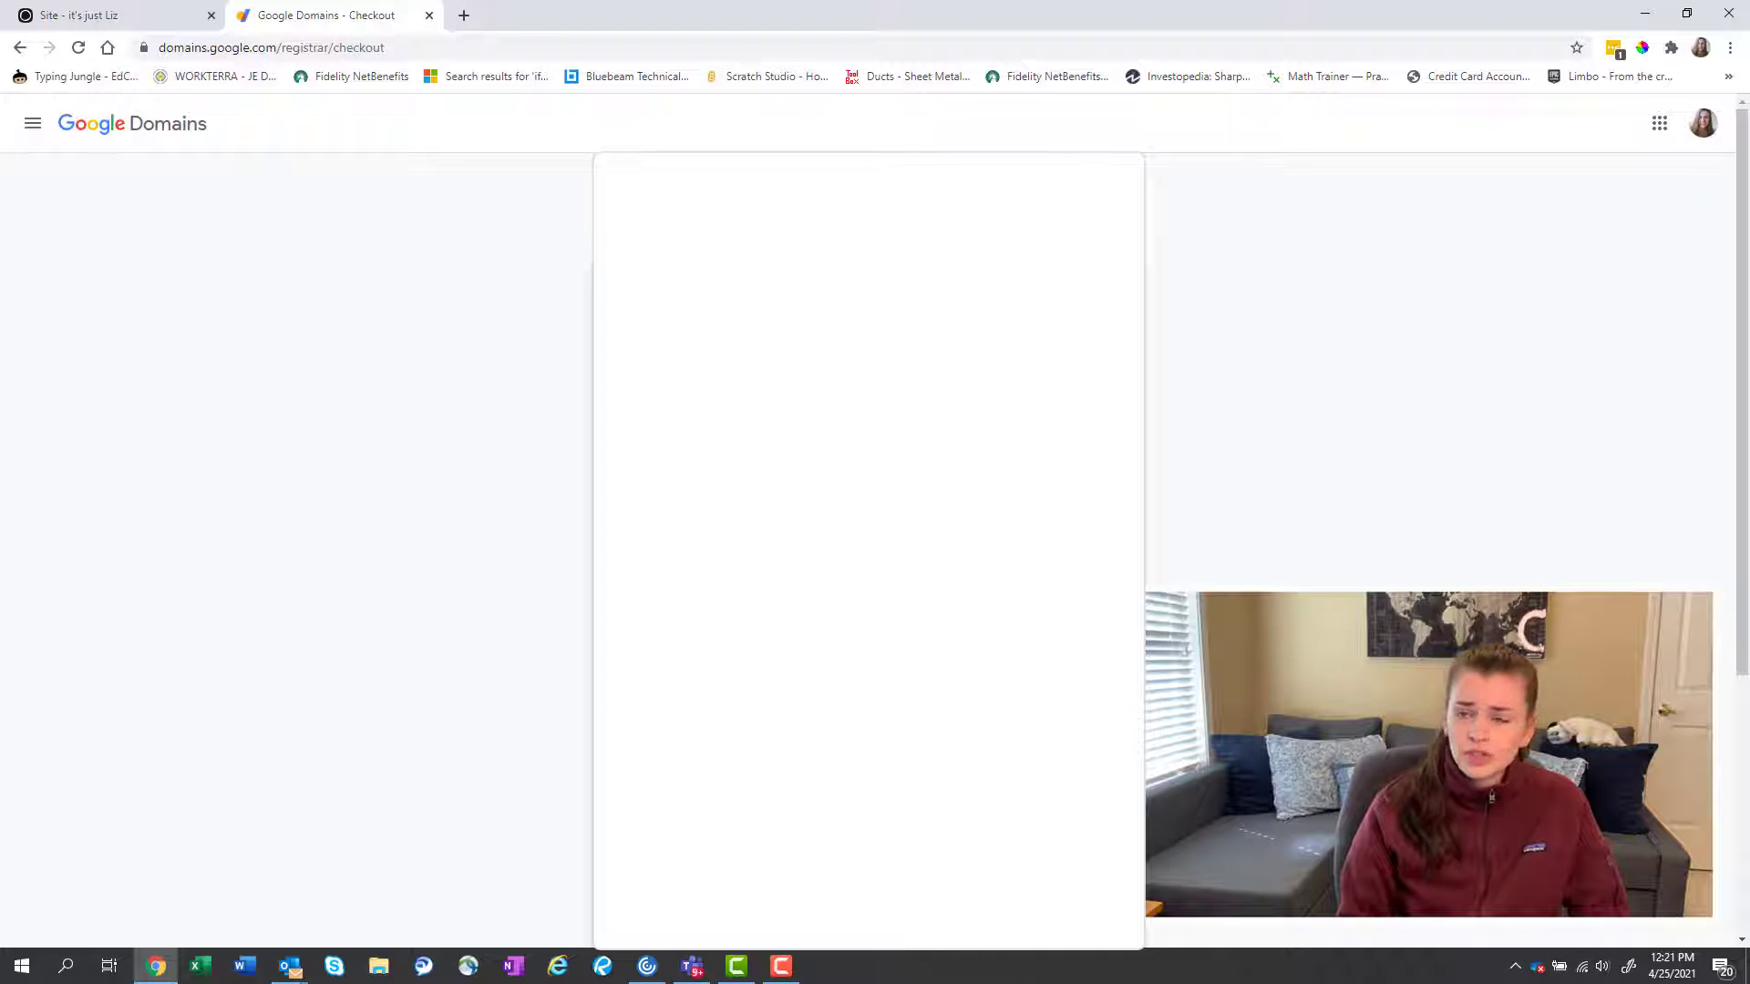
pyautogui.scroll(-2, 867, 547)
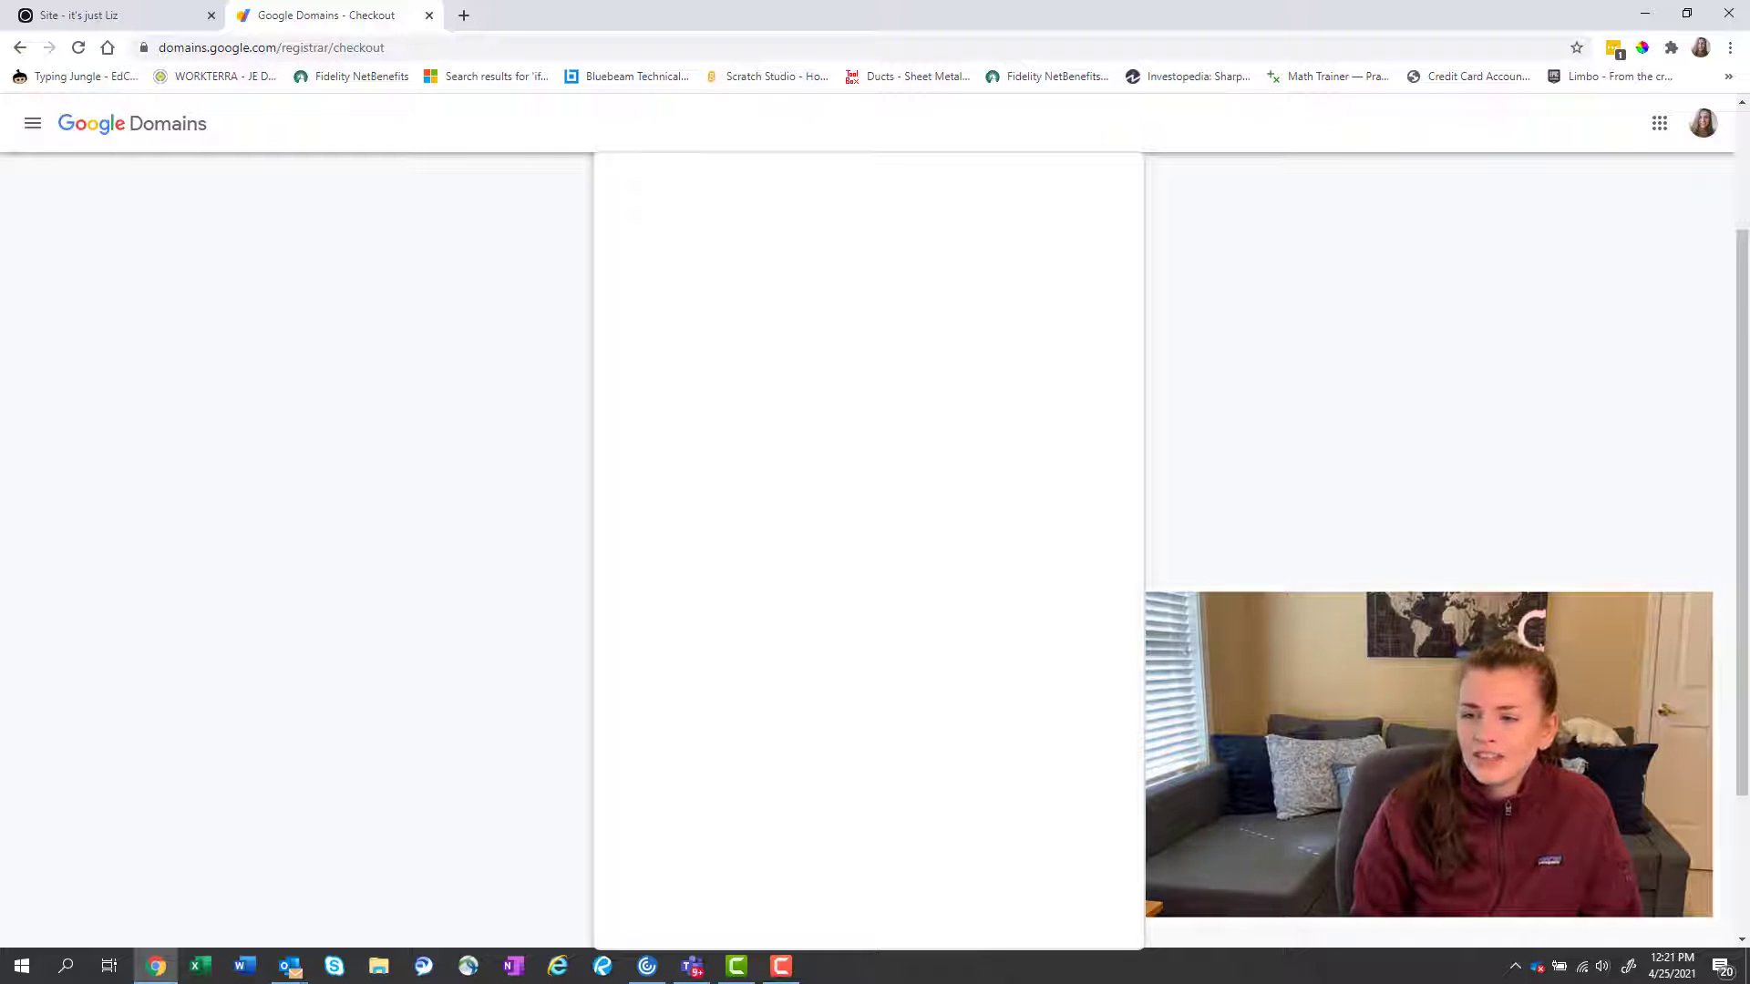
pyautogui.scroll(-2, 868, 547)
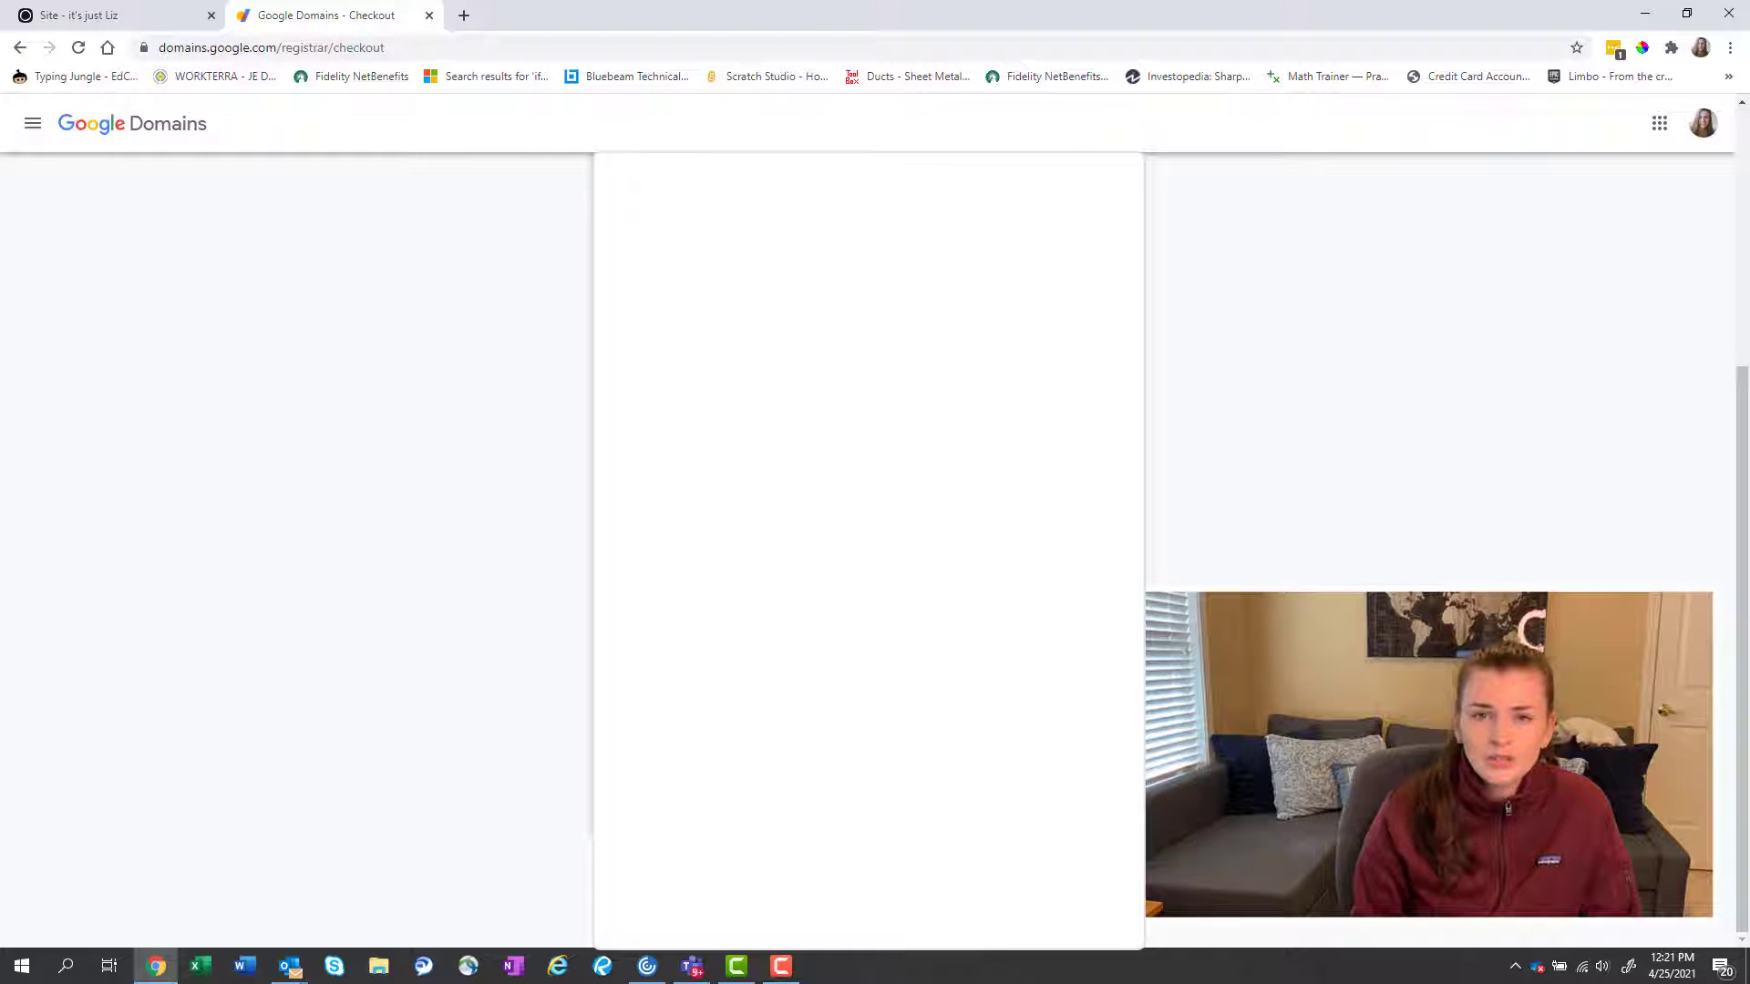
pyautogui.scroll(2, 868, 546)
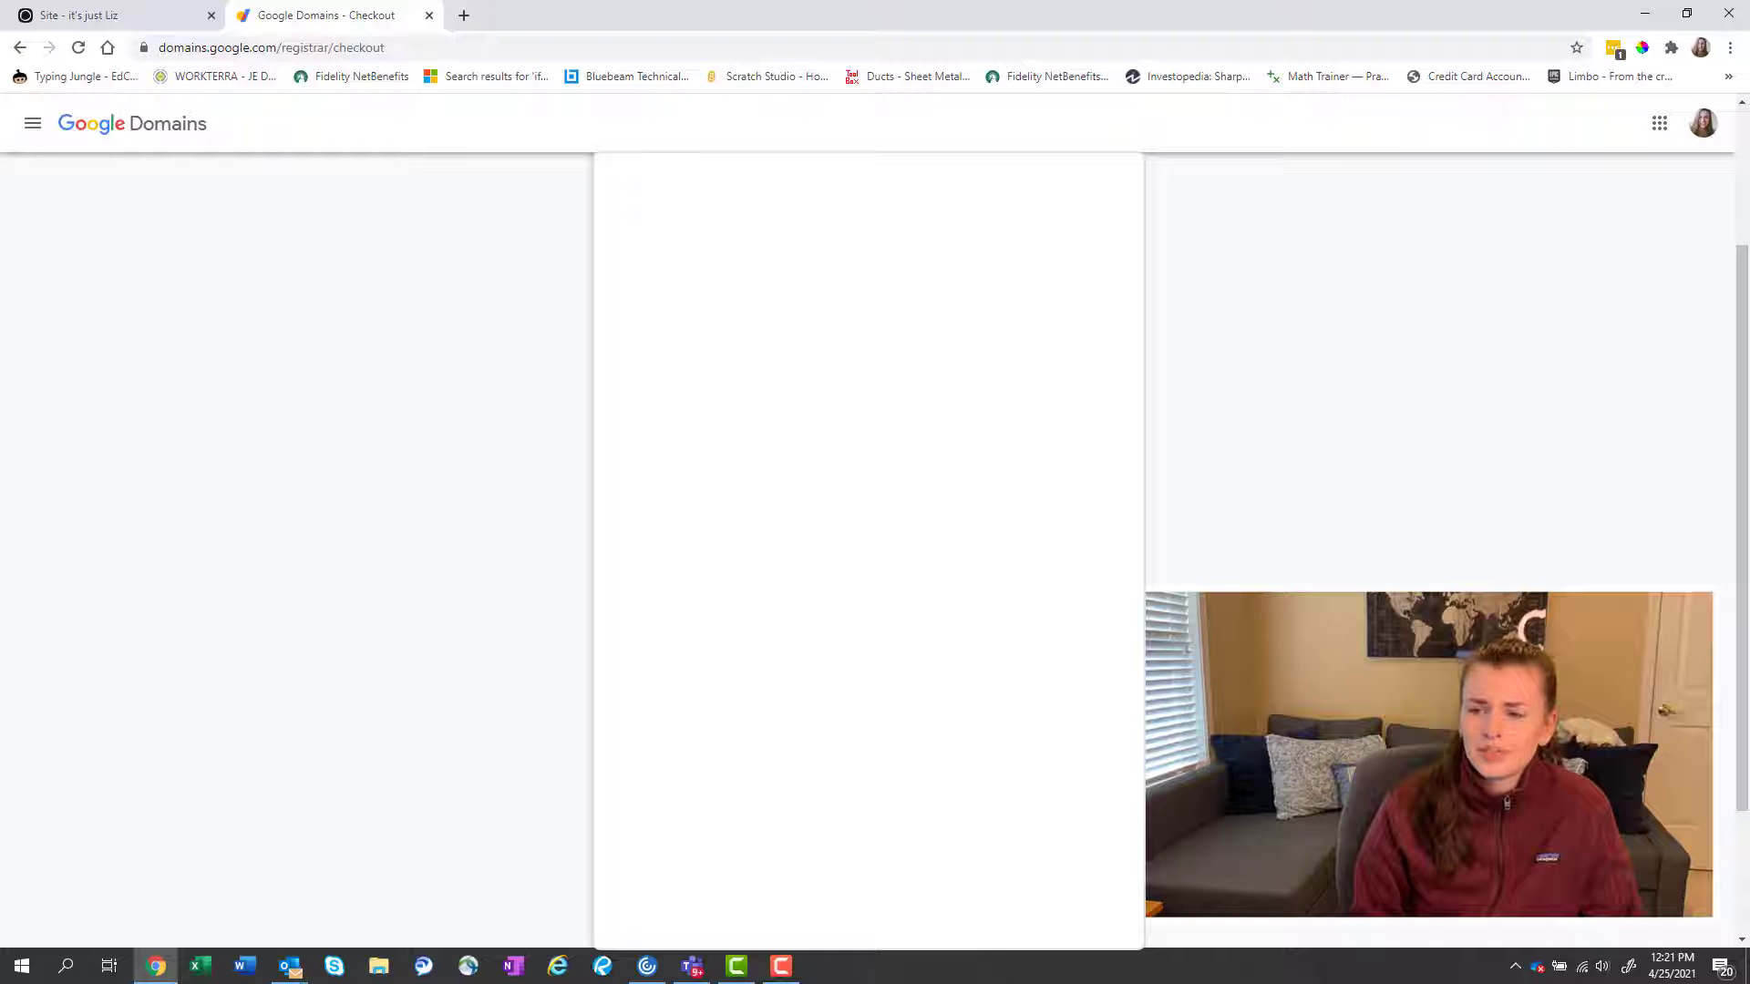
pyautogui.scroll(-2, 867, 547)
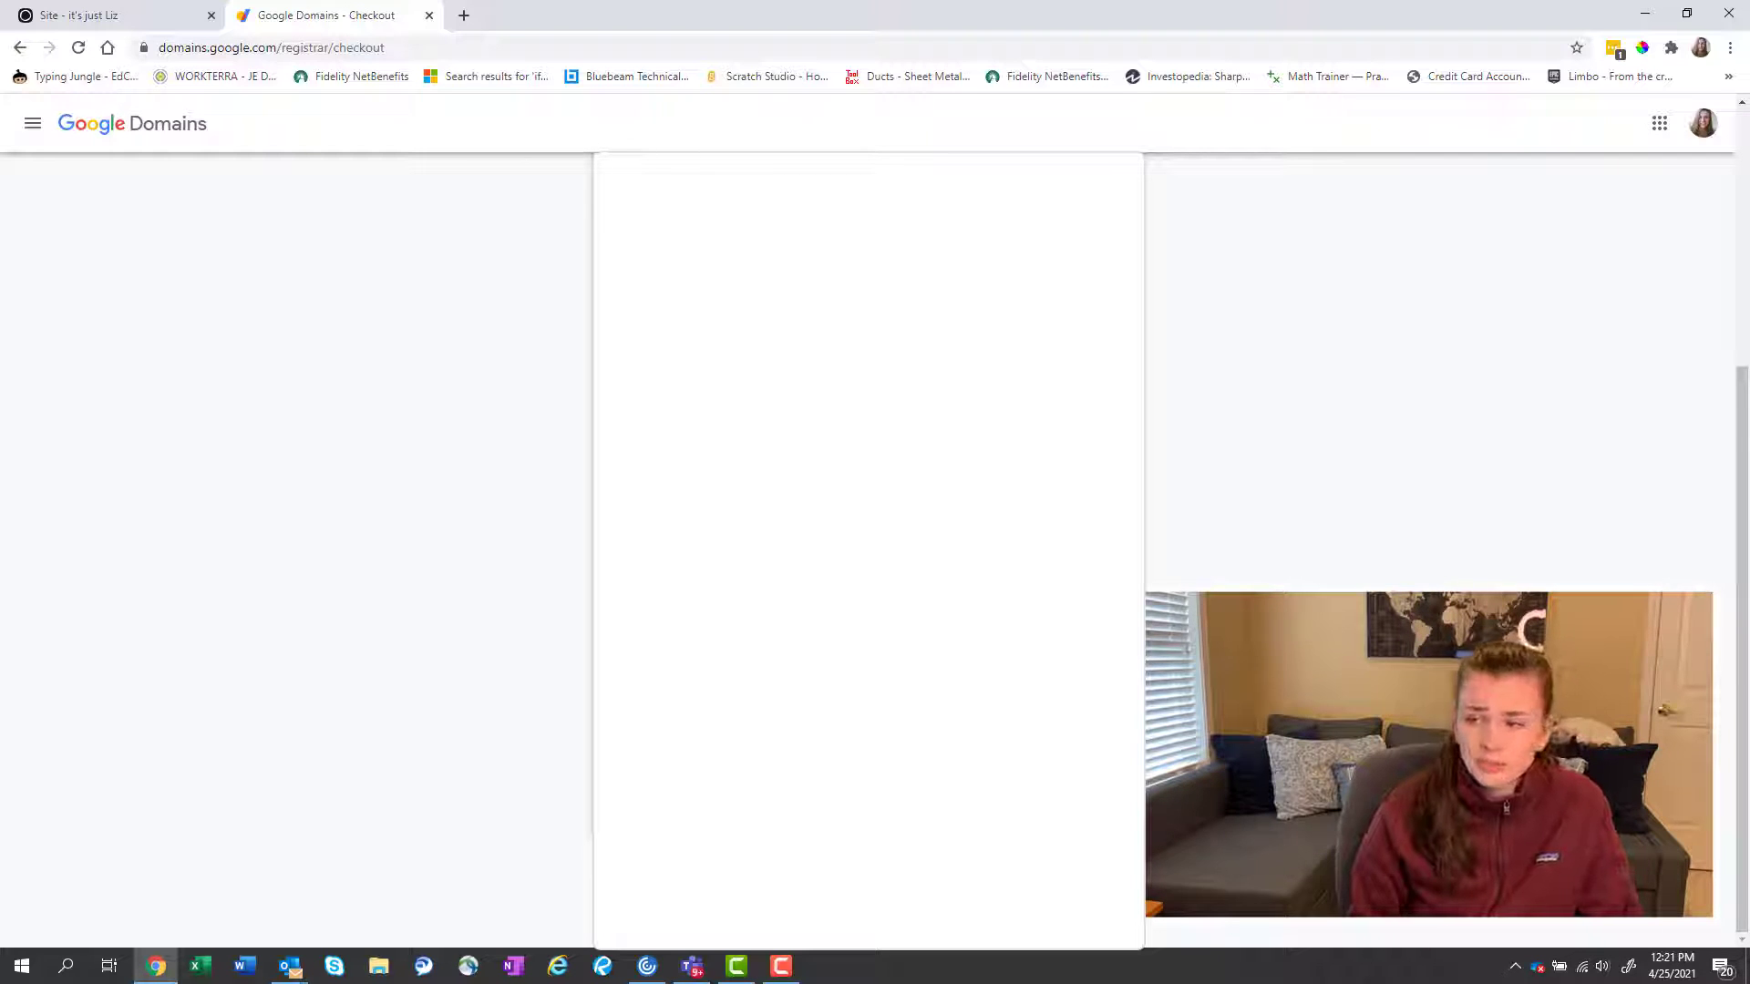
pyautogui.scroll(2, 867, 547)
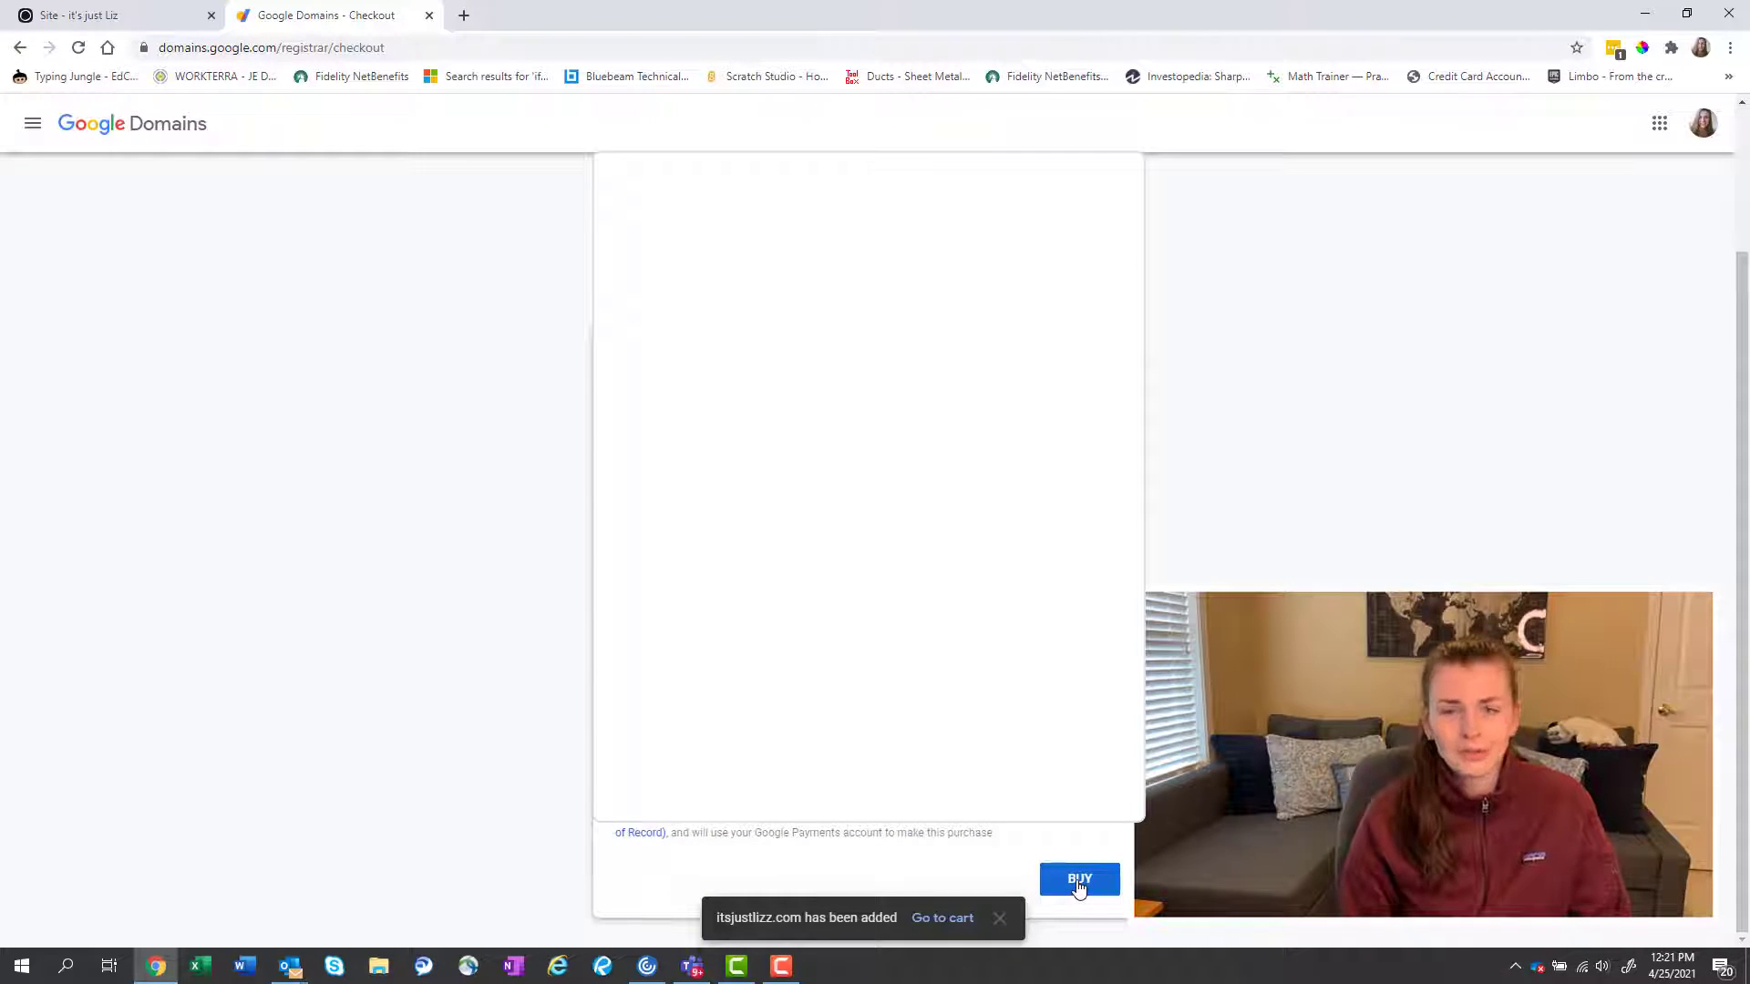
pyautogui.click(1078, 882)
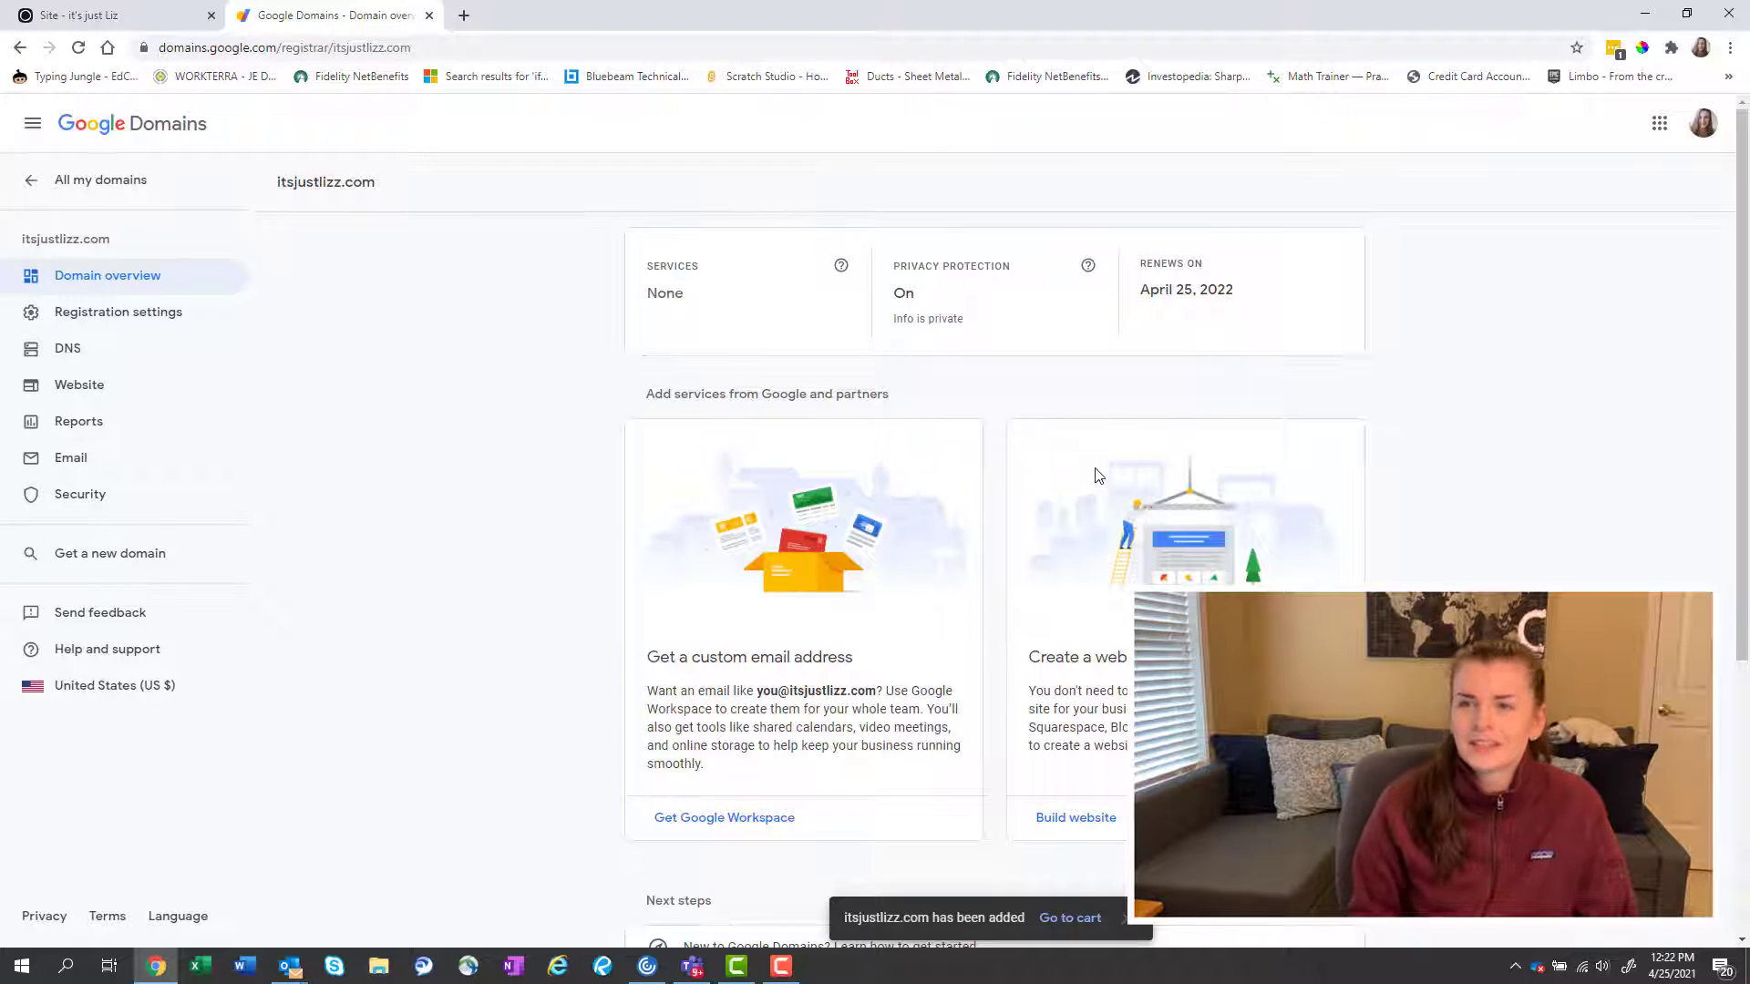
pyautogui.scroll(-4, 1098, 474)
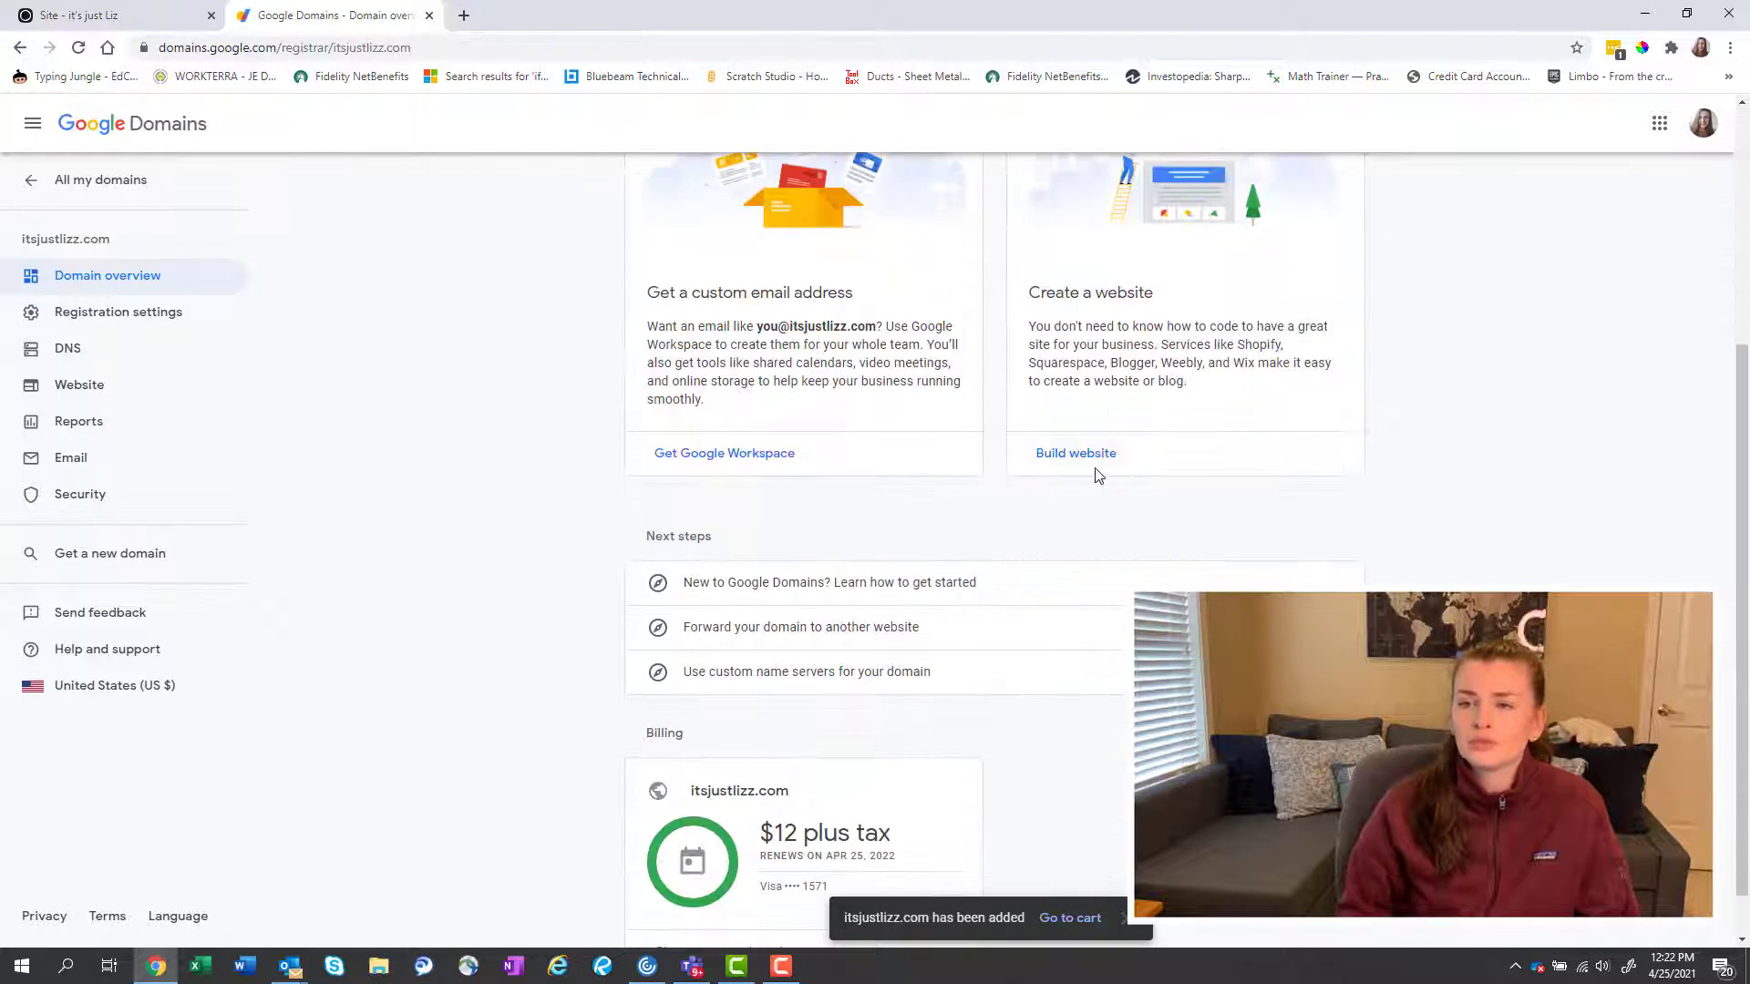
pyautogui.scroll(-1, 1009, 629)
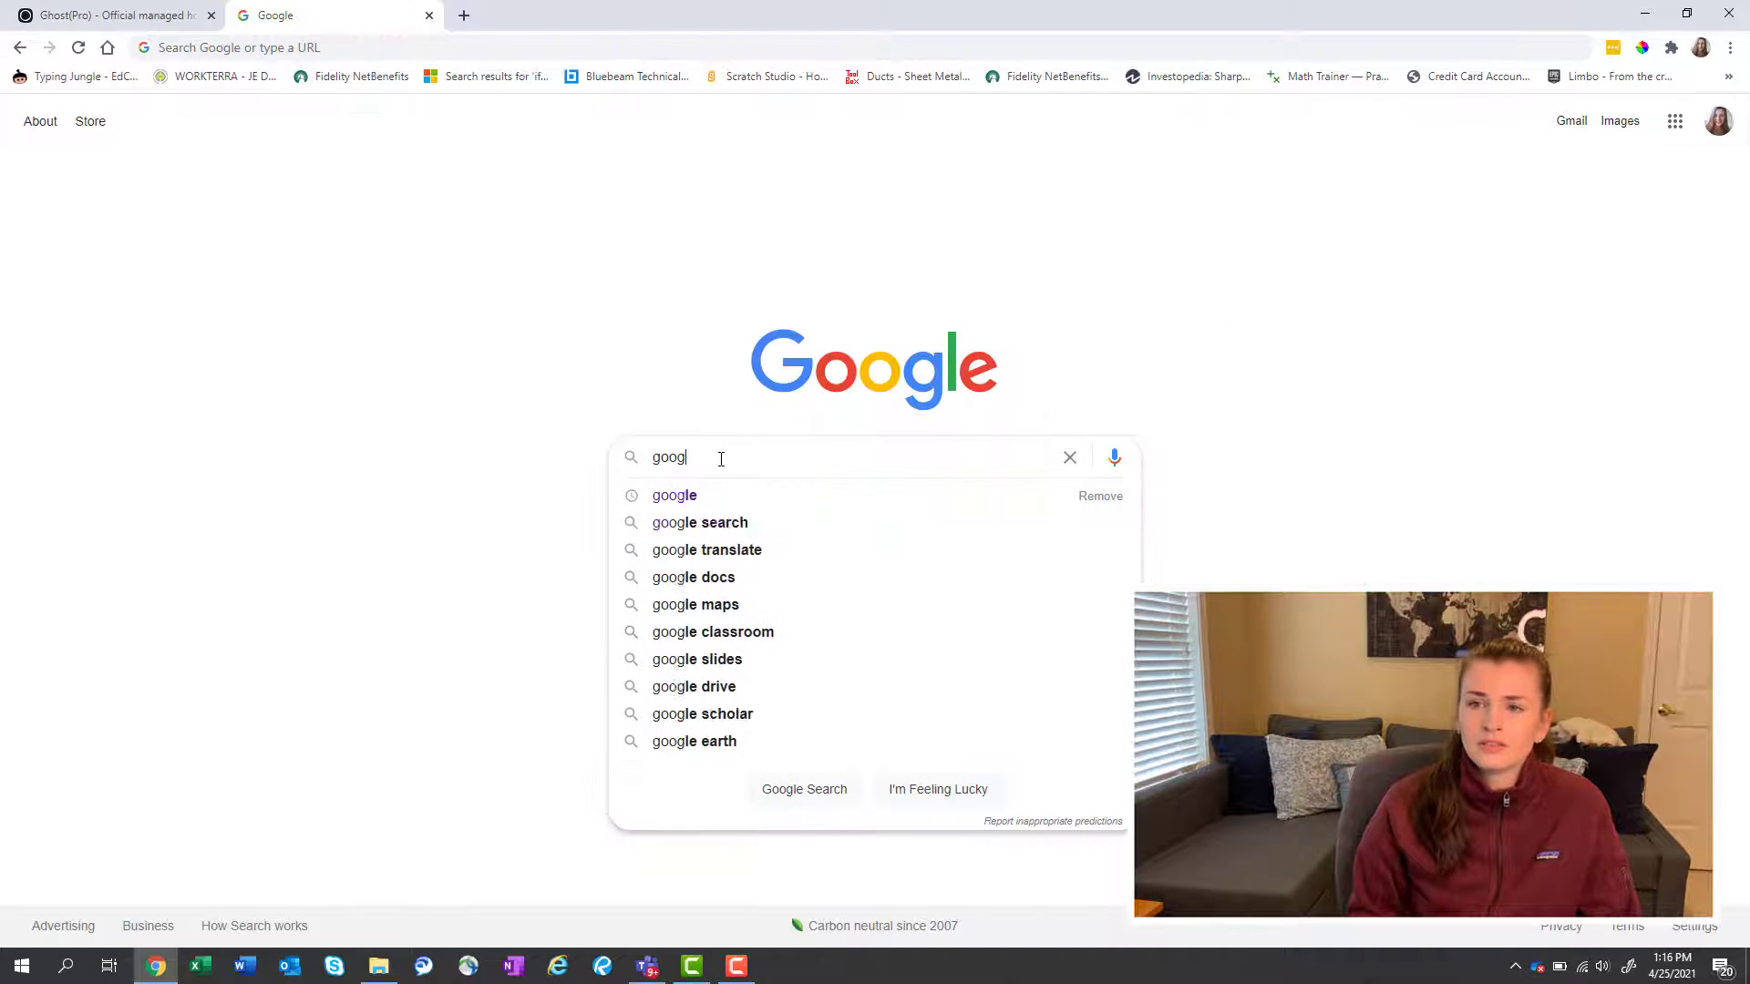
# Search for 'google domains' and open the Google Domains site from the results.
pyautogui.write('e')
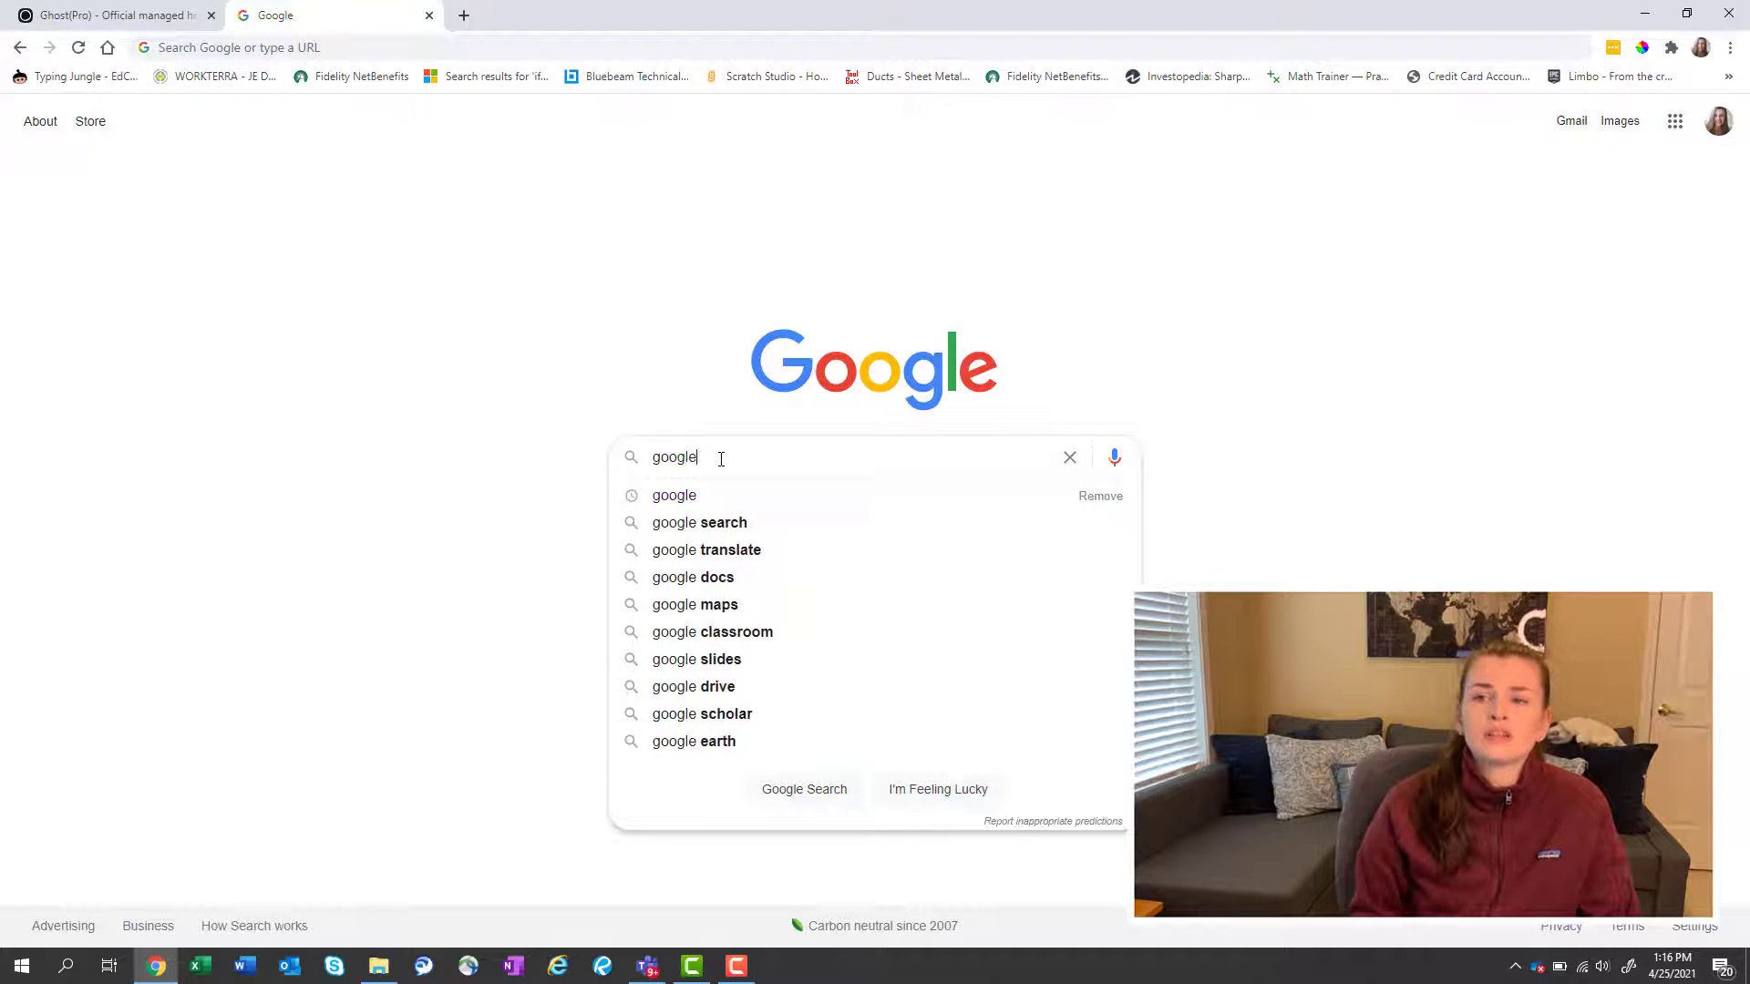
pyautogui.write(' domains')
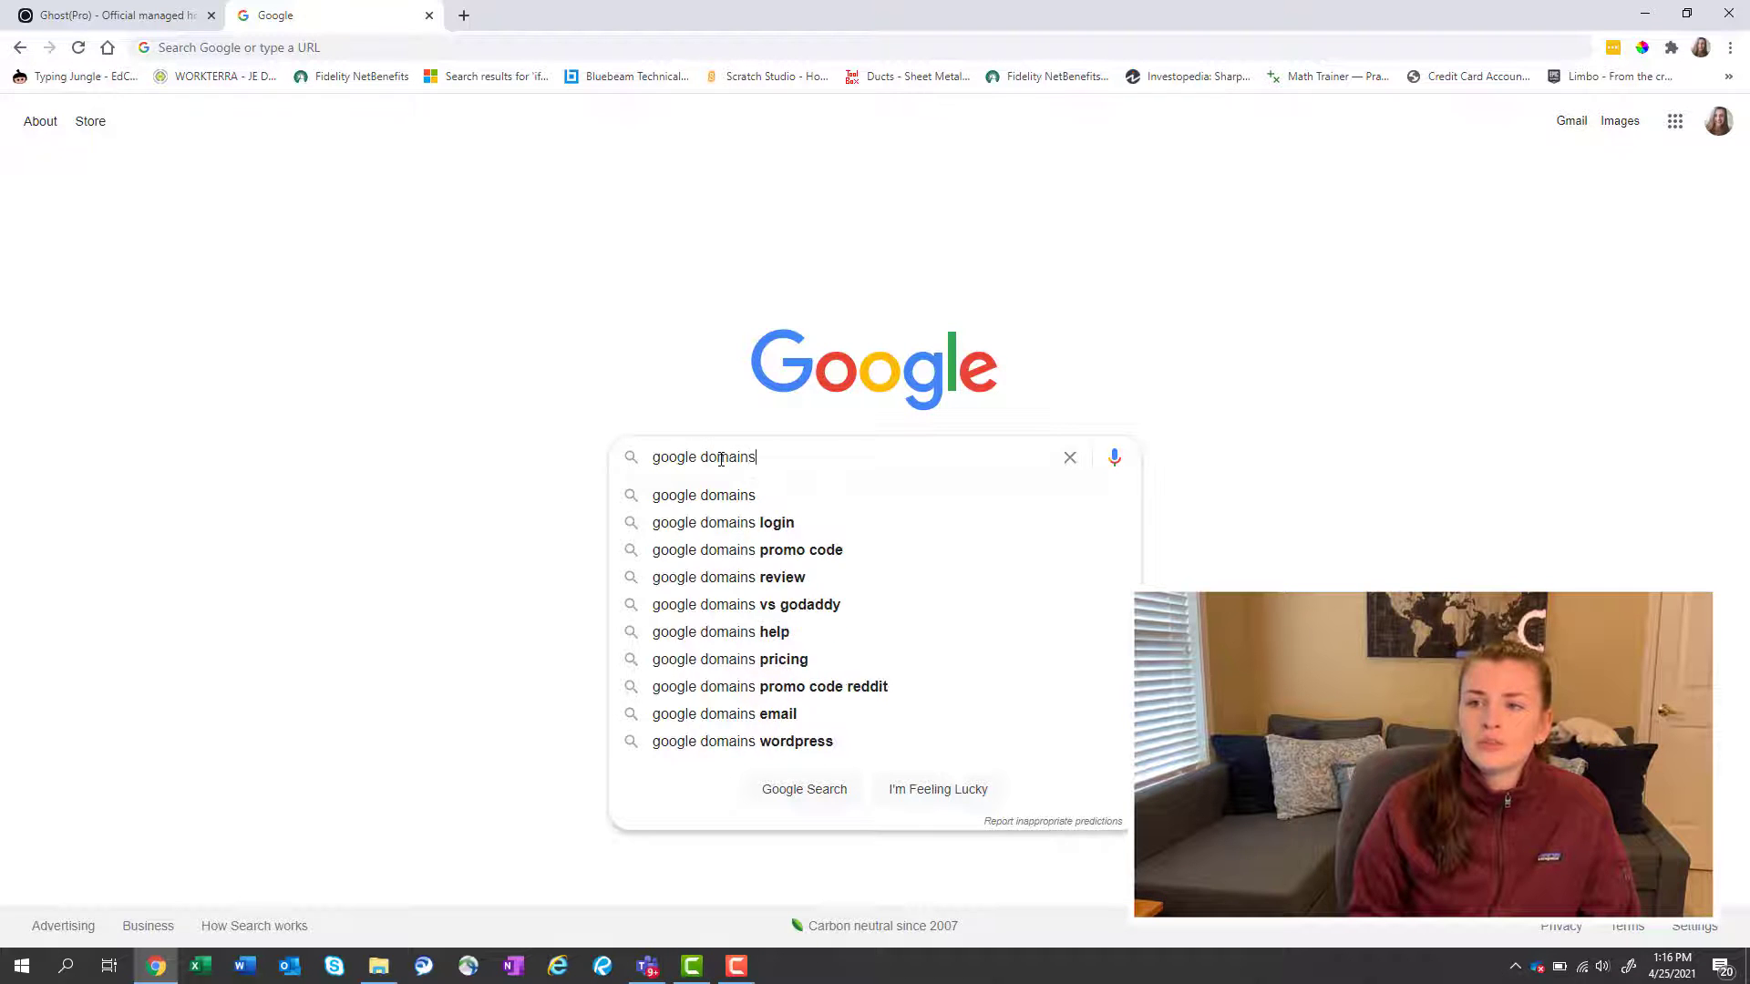
pyautogui.press('Return')
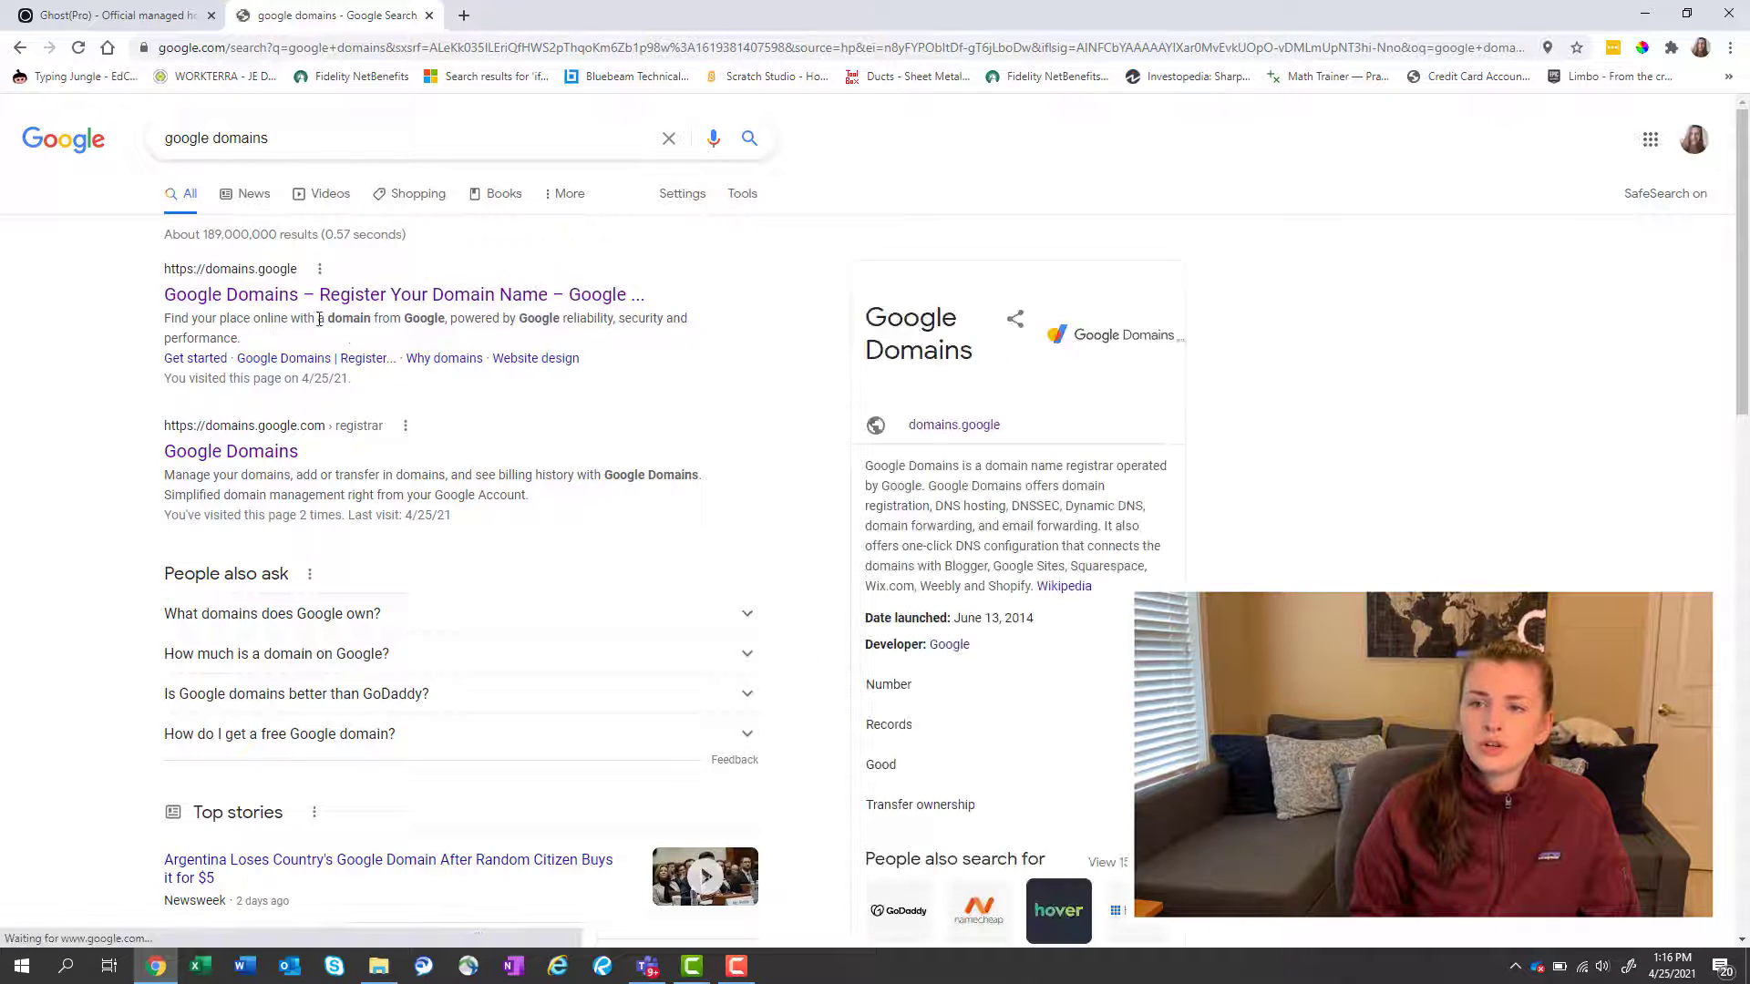
pyautogui.click(257, 456)
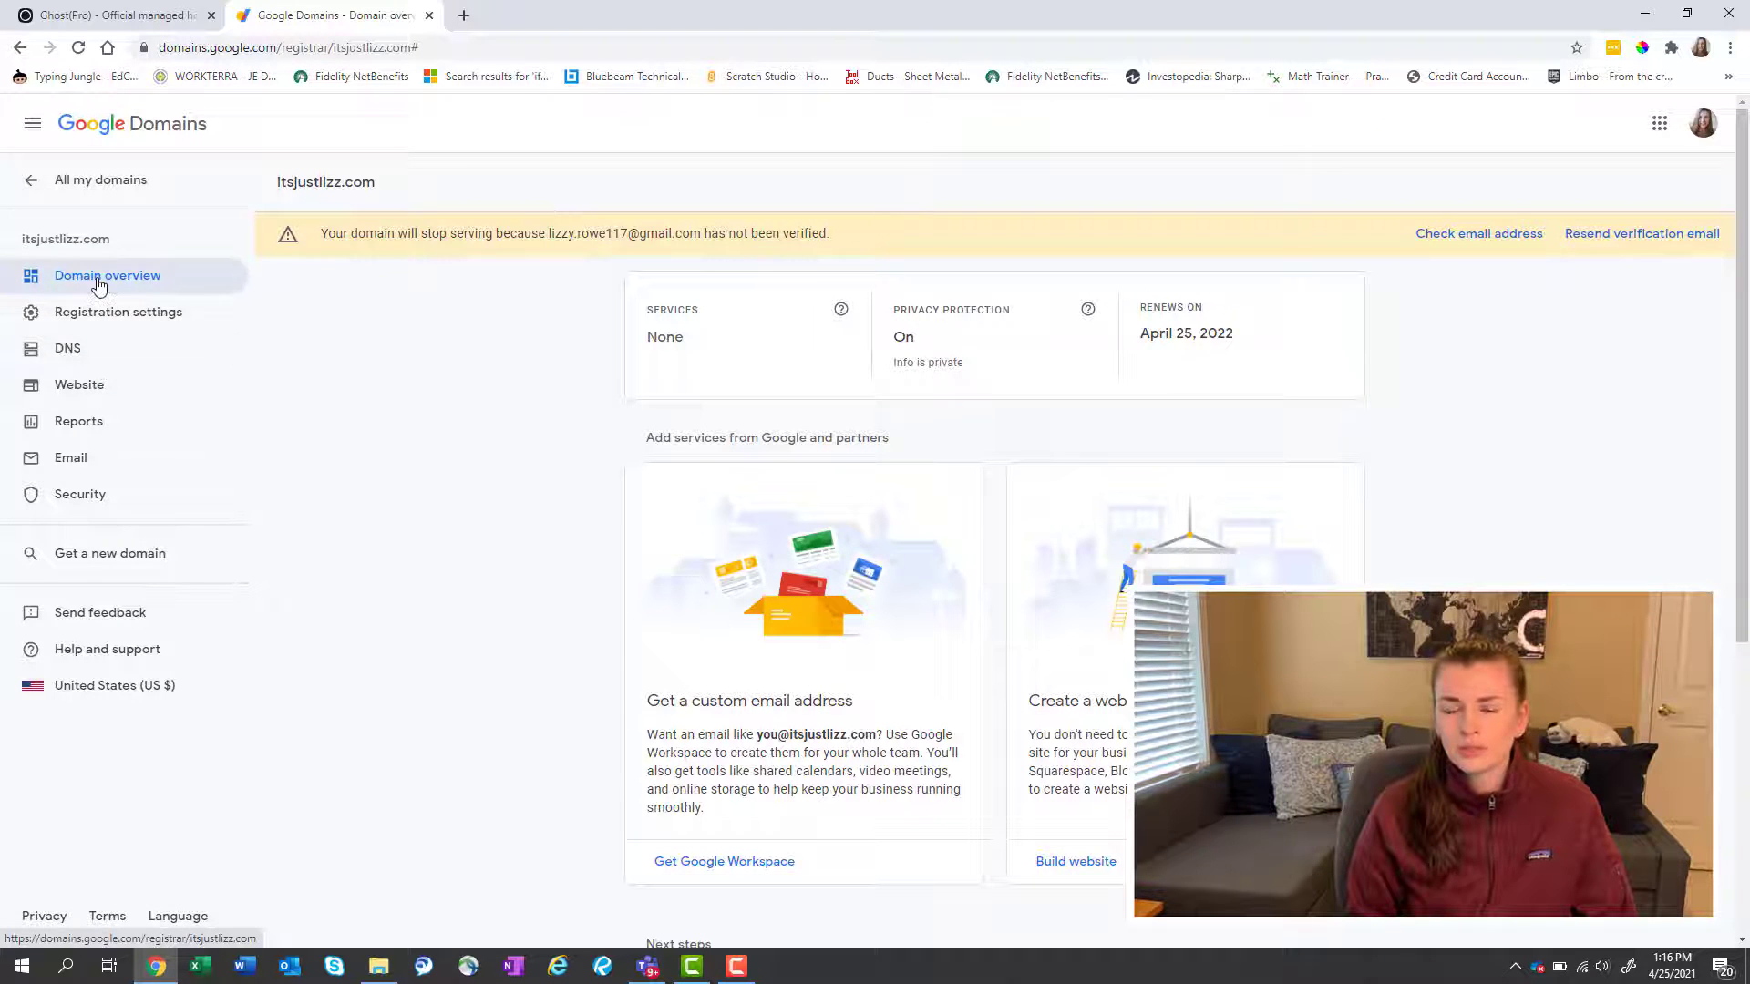
pyautogui.click(61, 187)
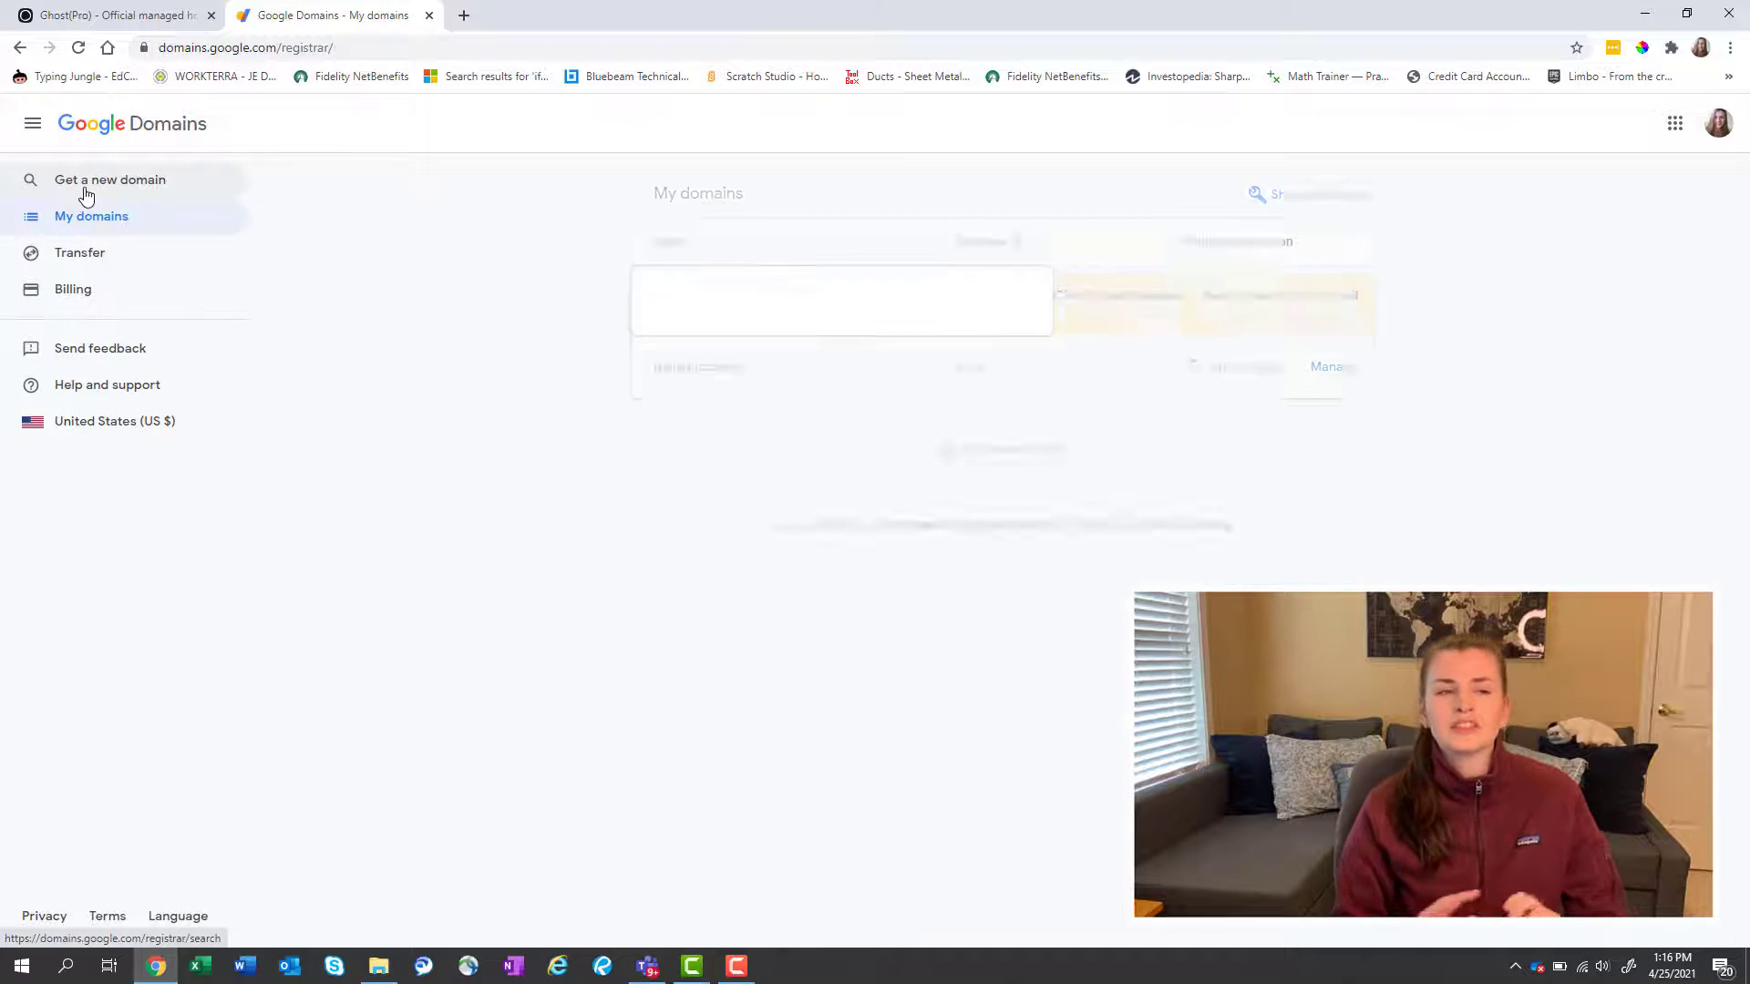
pyautogui.click(80, 185)
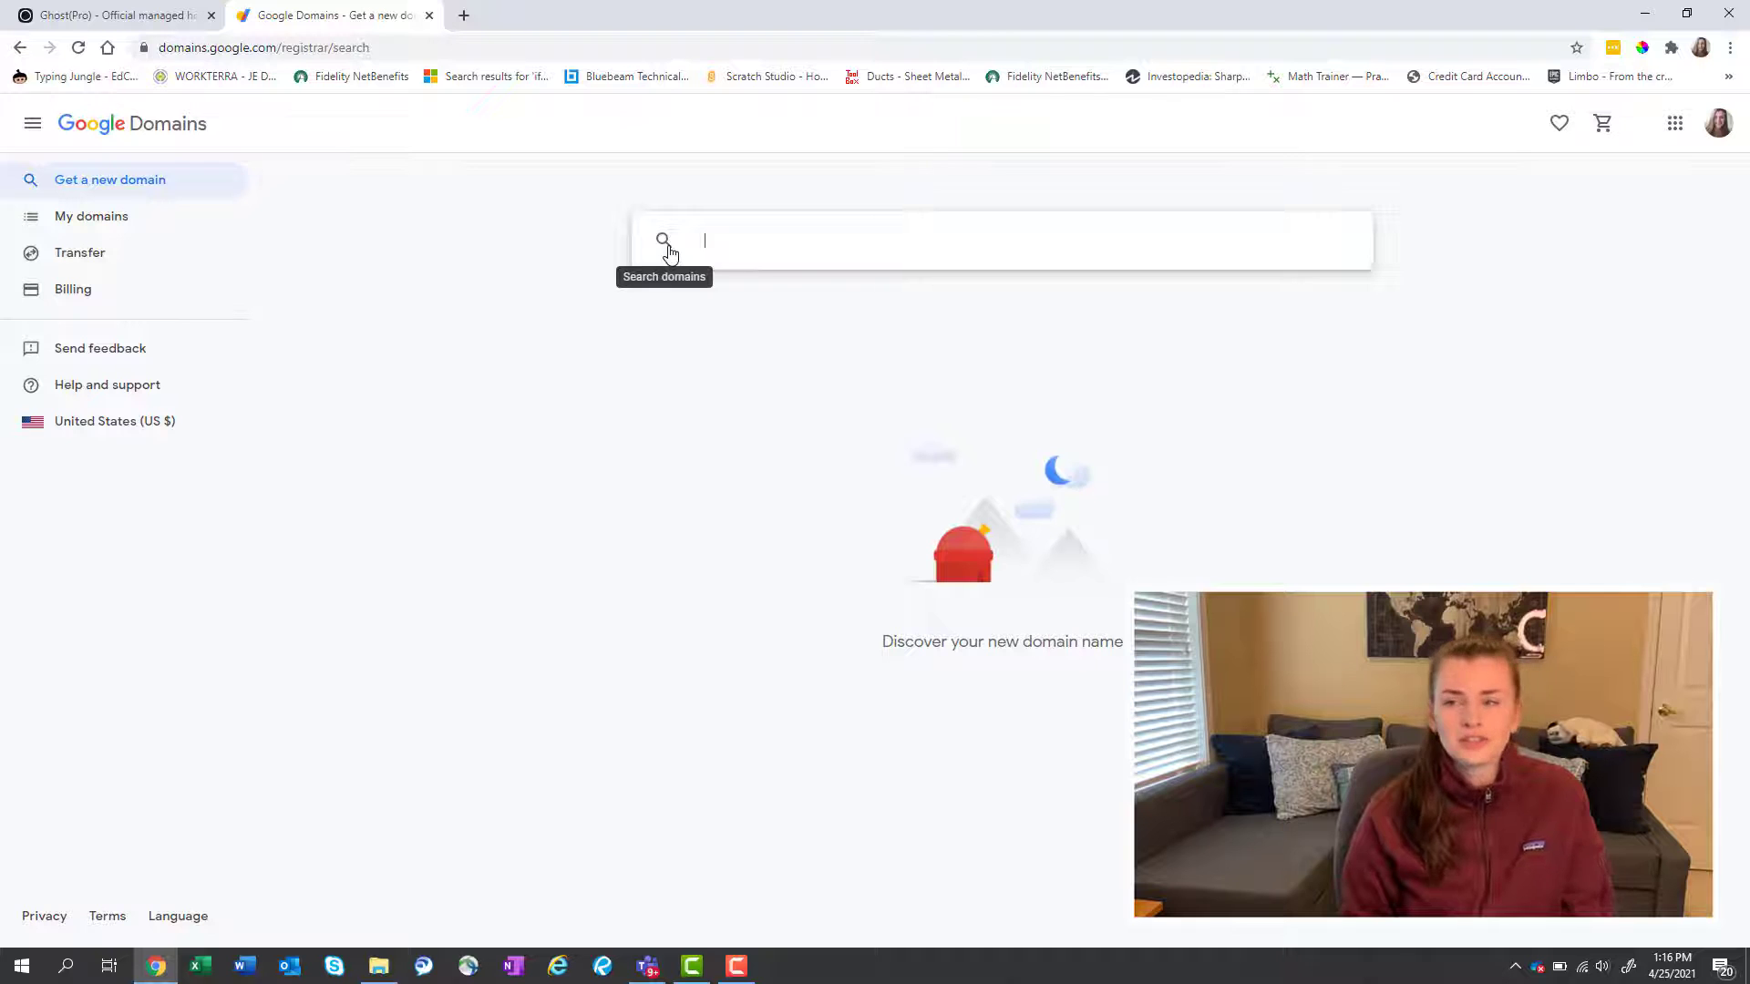
pyautogui.write('www.its')
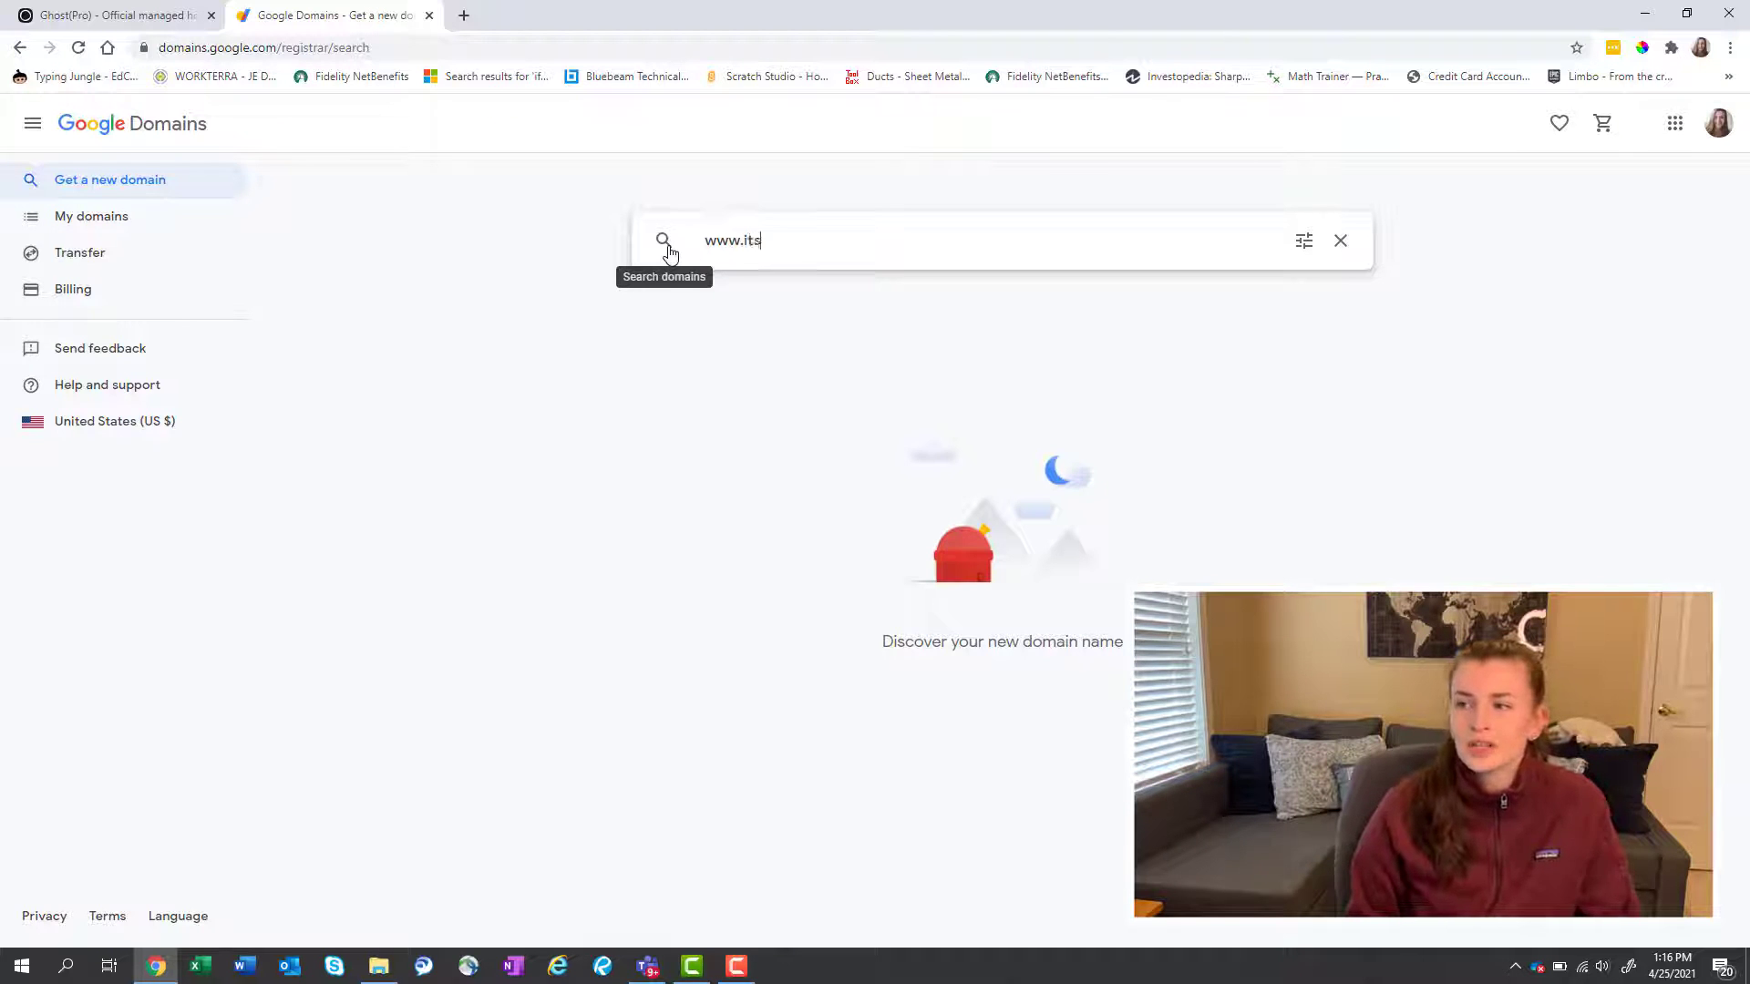
pyautogui.write('justliz.com')
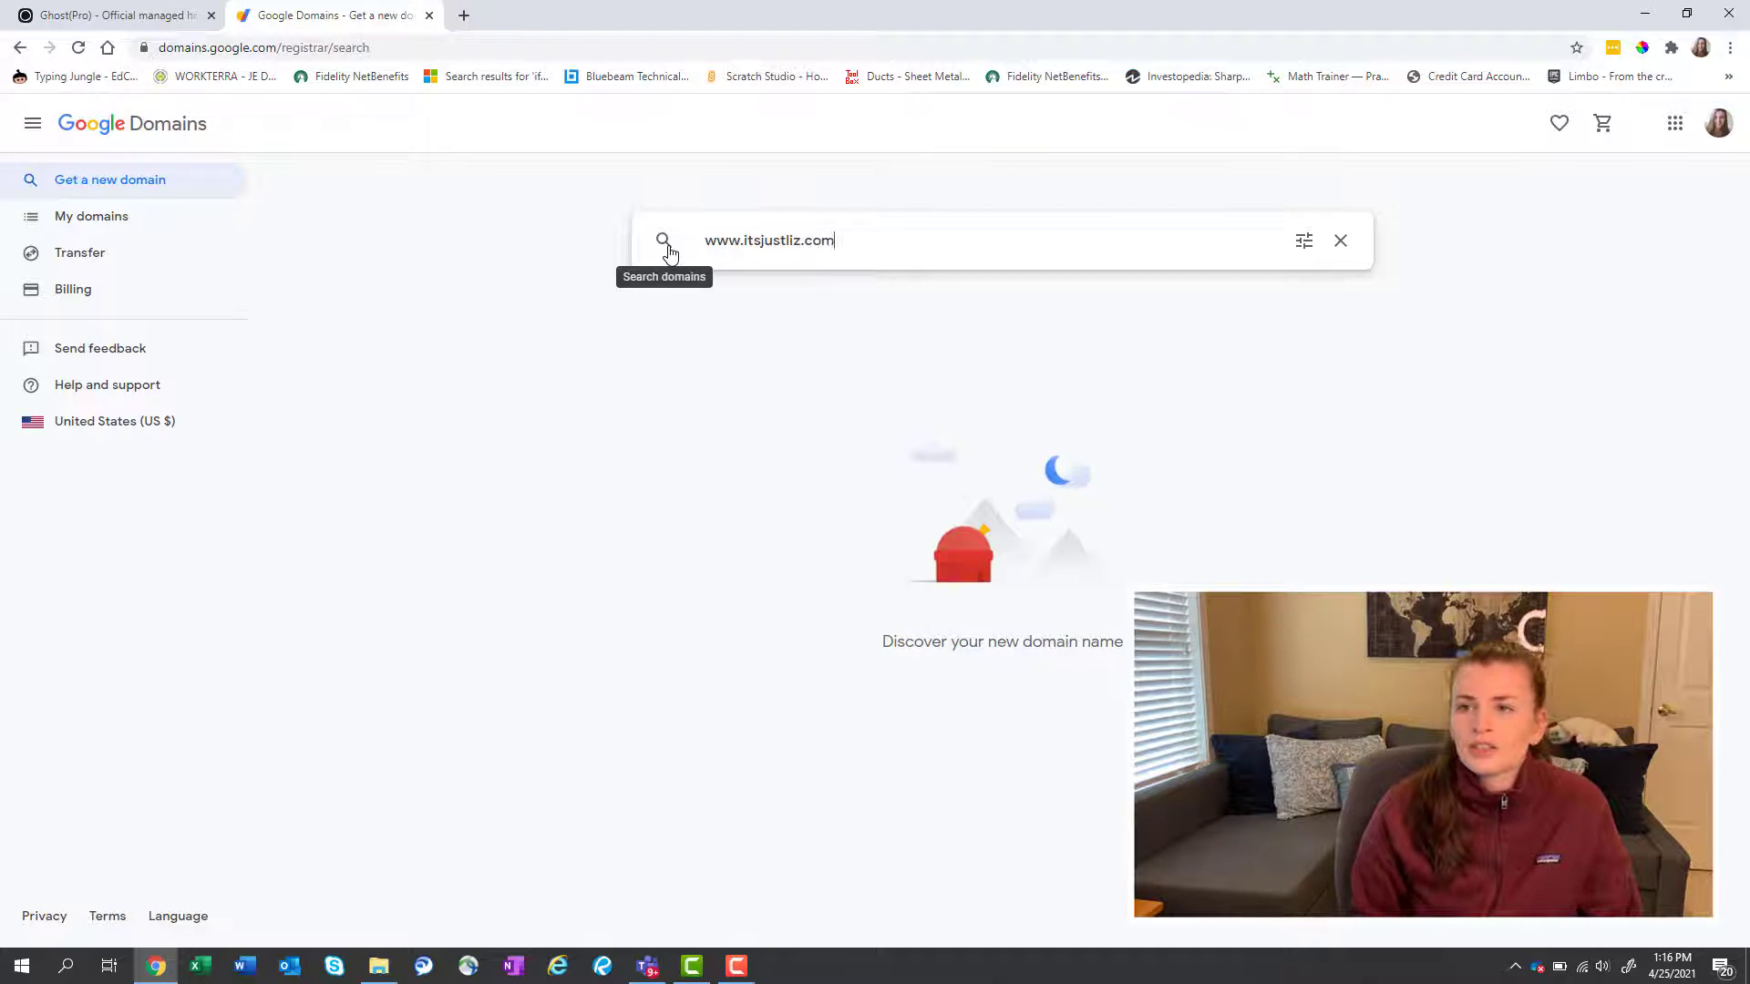
pyautogui.click(664, 243)
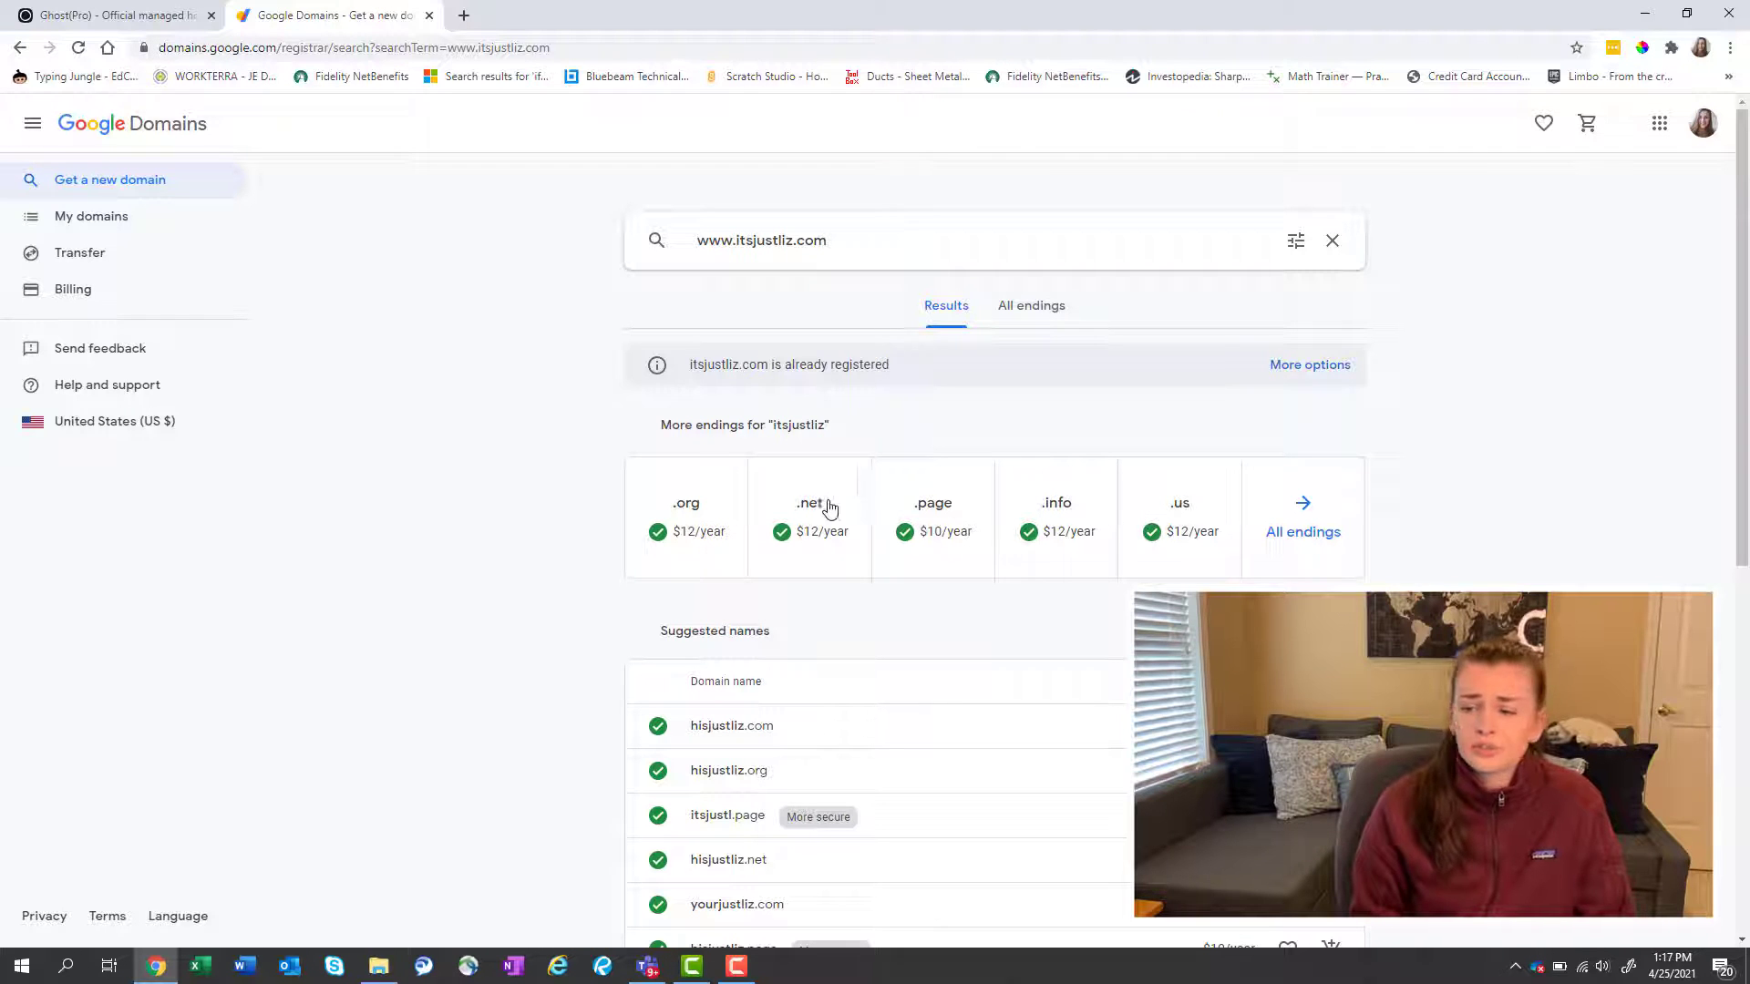
# Add the .org ending, itsjustliz.org at $12/year, to the cart and view the cart.
pyautogui.click(683, 511)
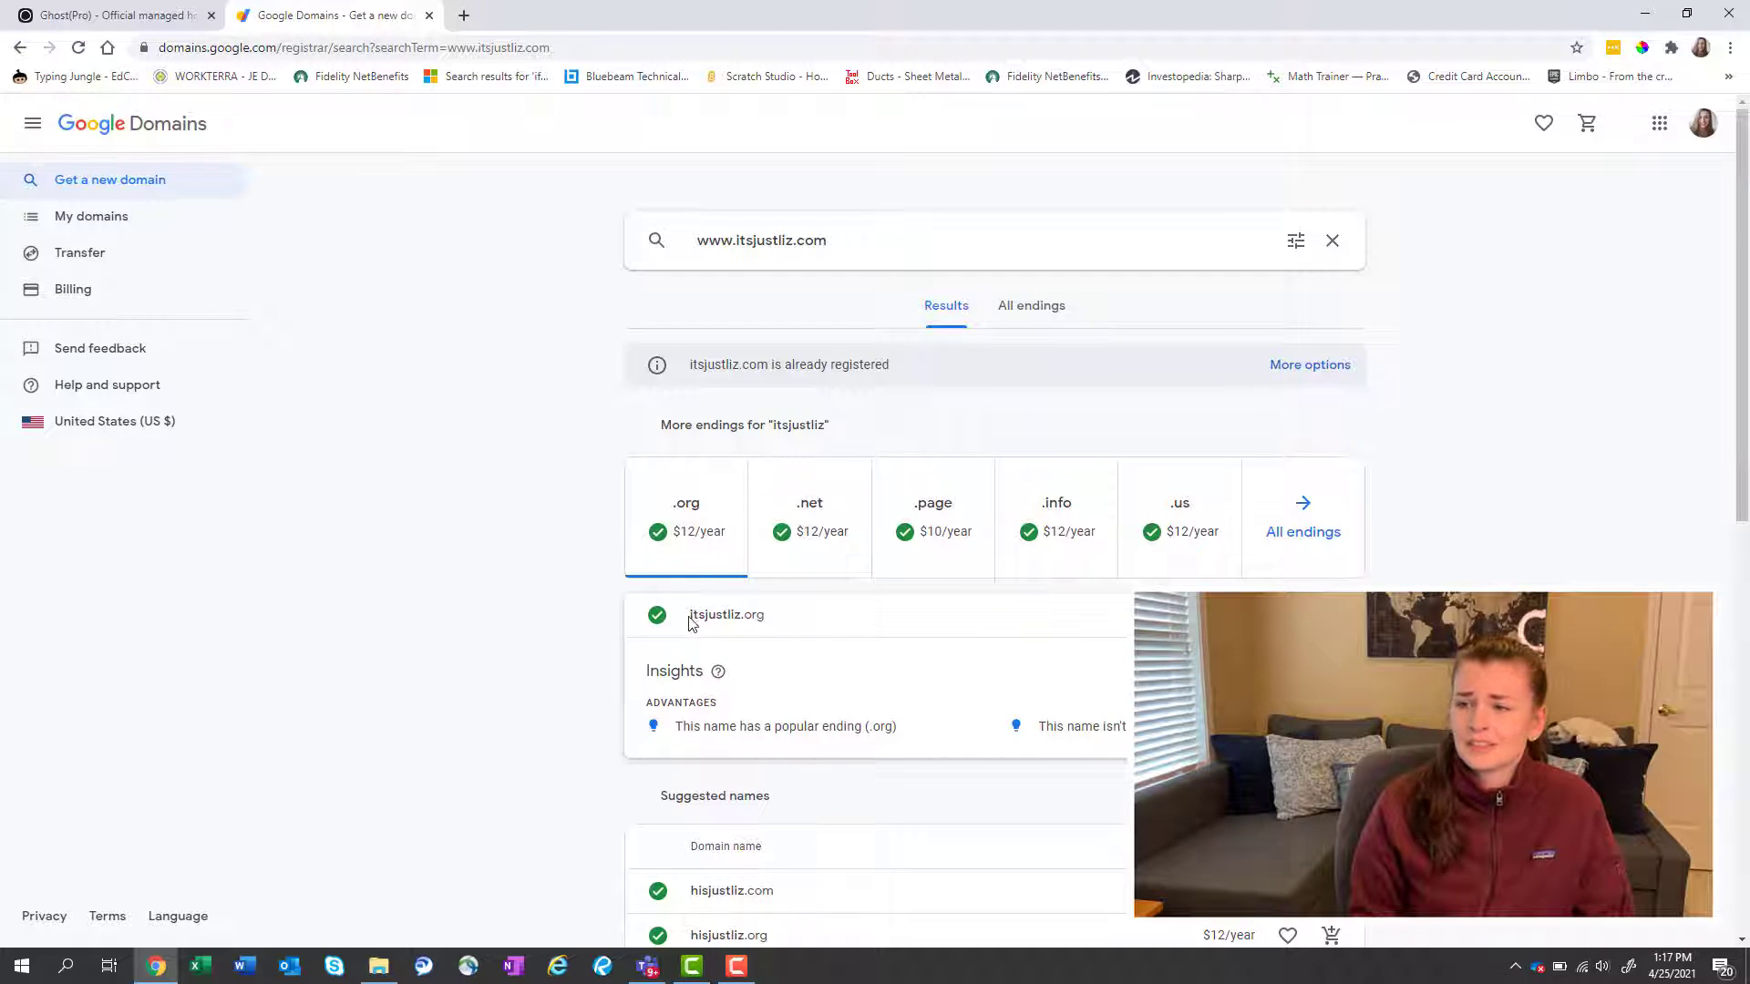
pyautogui.moveTo(690, 620); pyautogui.dragTo(789, 624)
pyautogui.click(789, 624)
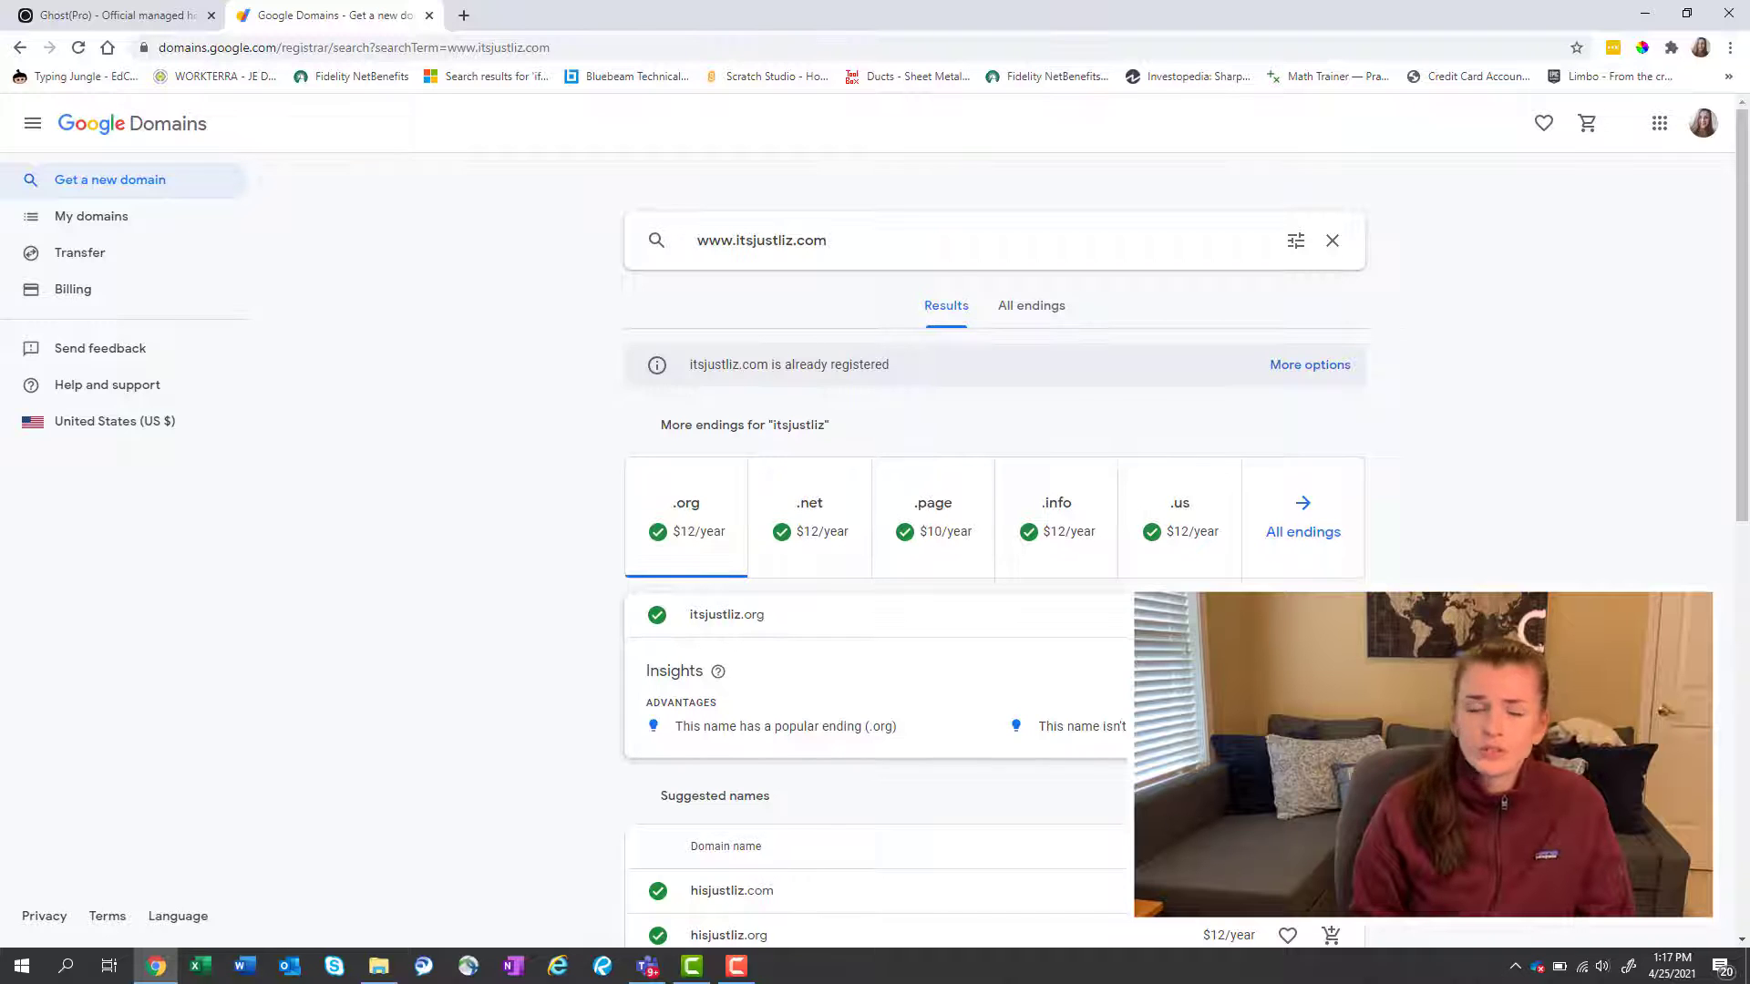
pyautogui.click(1331, 614)
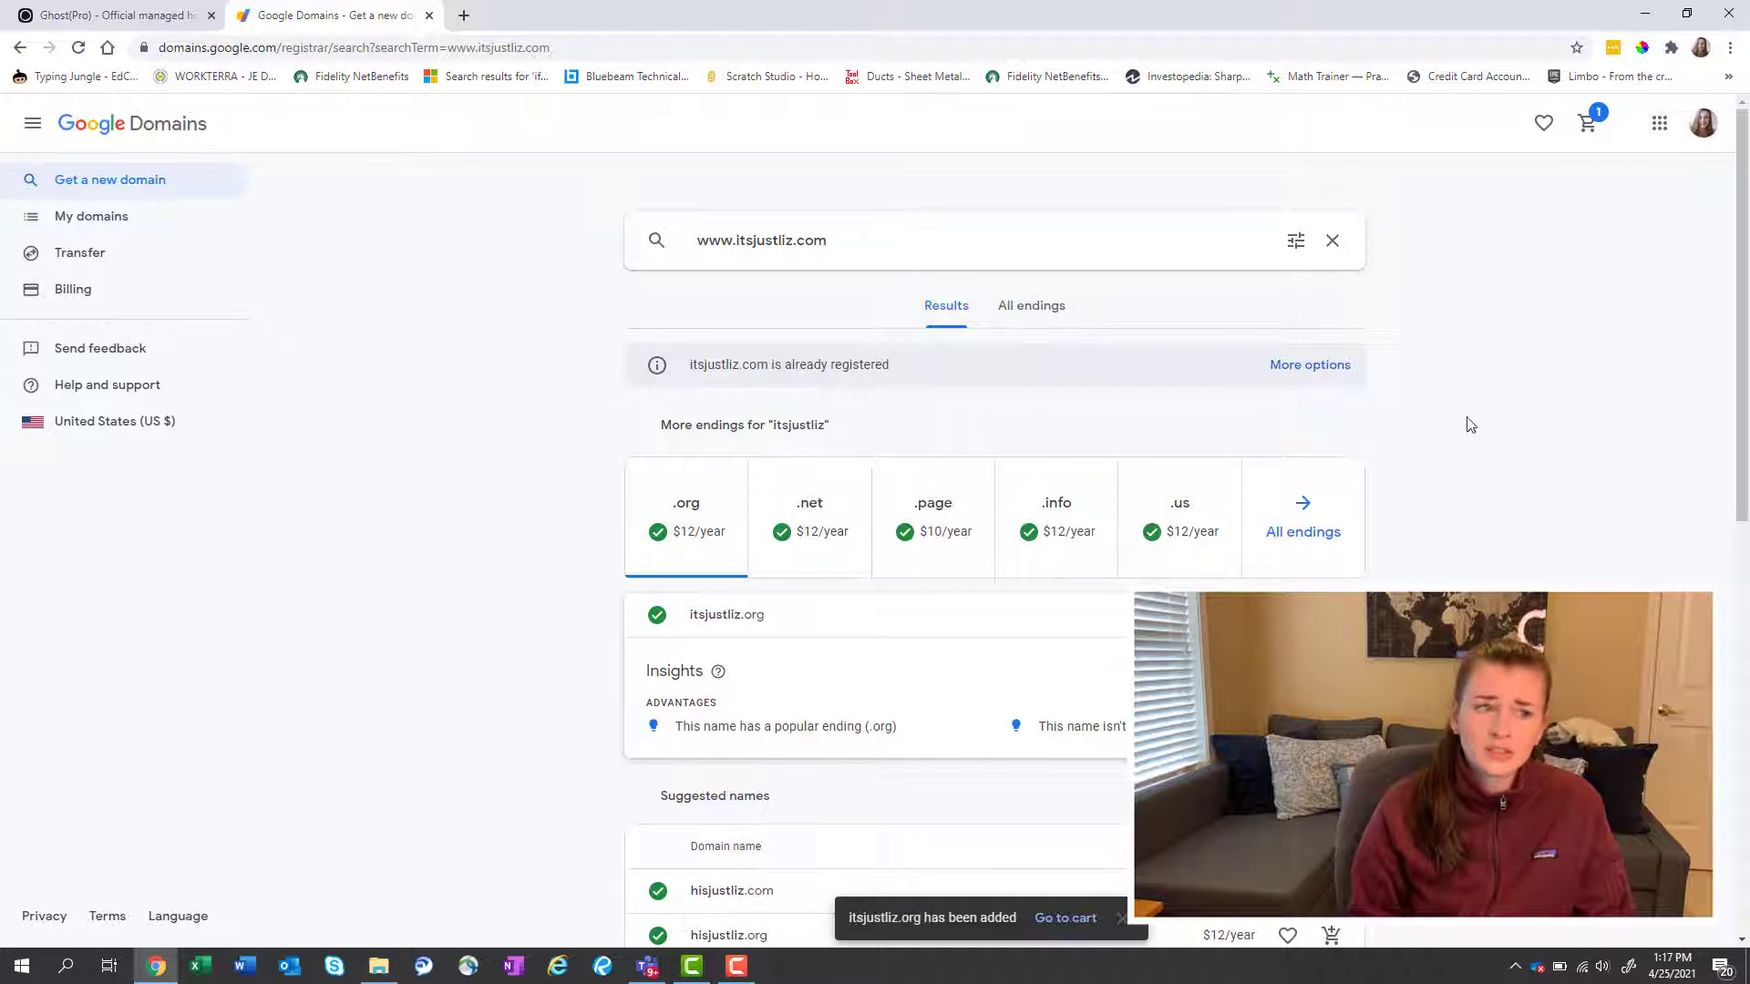
pyautogui.click(1590, 128)
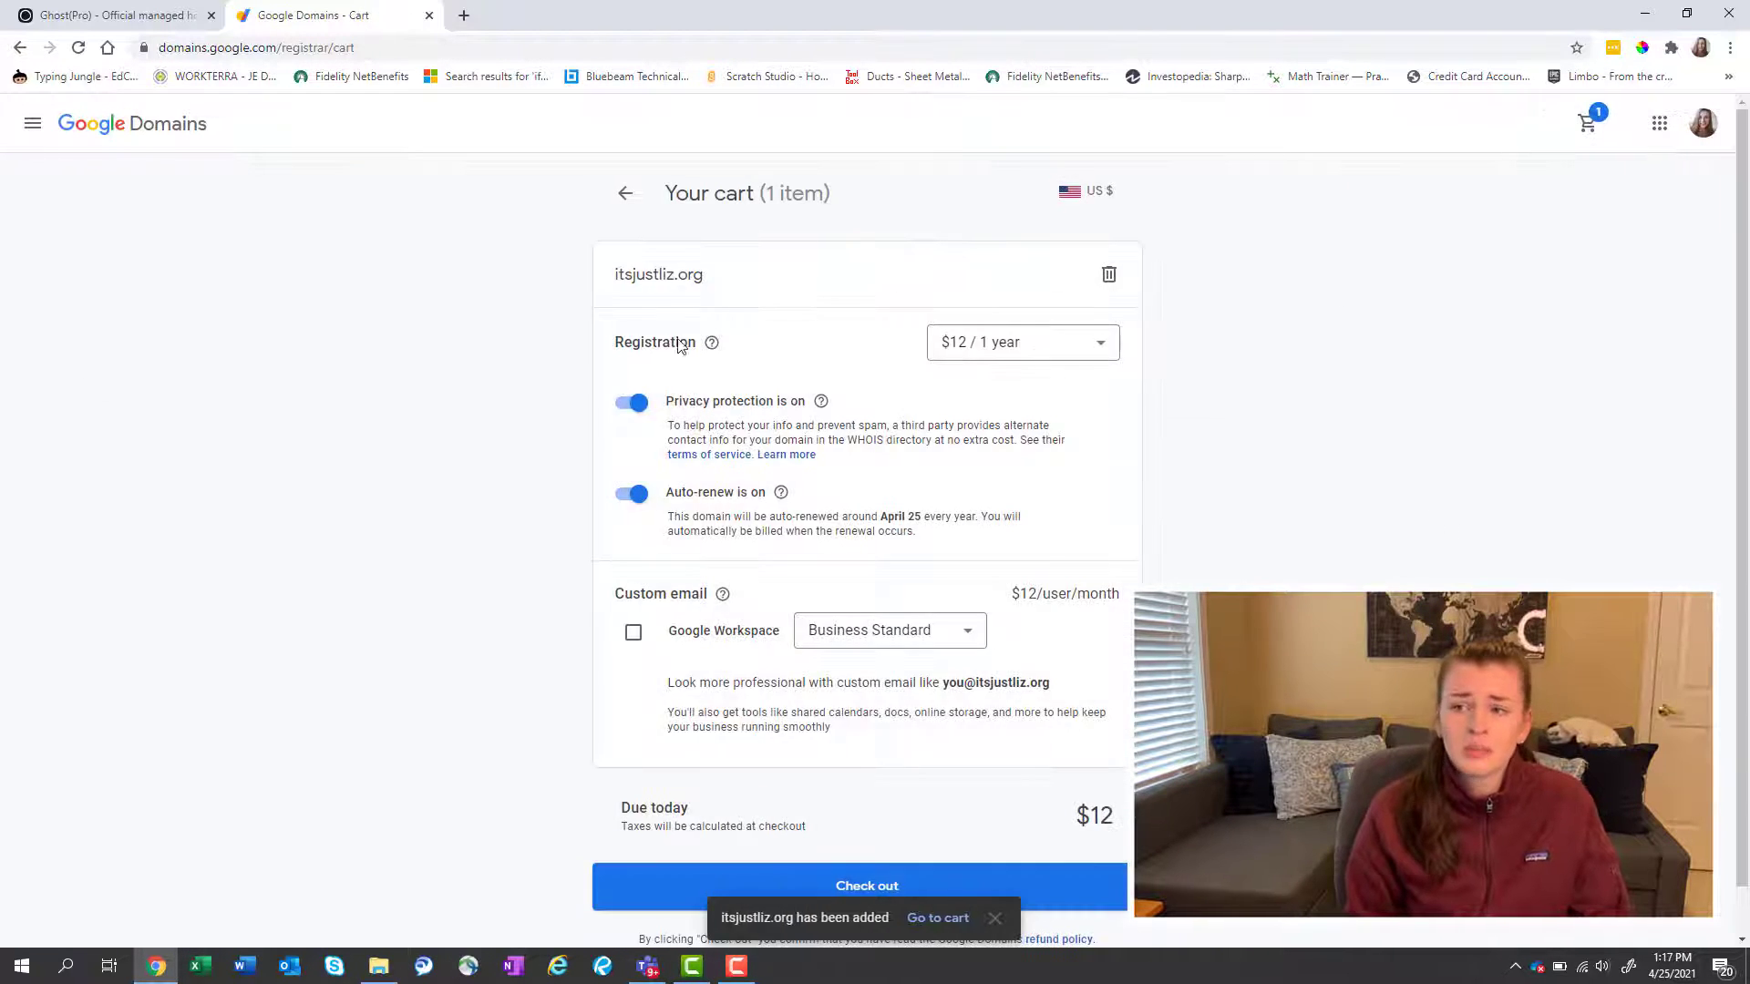
# Check out and buy the domain itsjustliz.org in Google Domains.
pyautogui.scroll(-1, 875, 401)
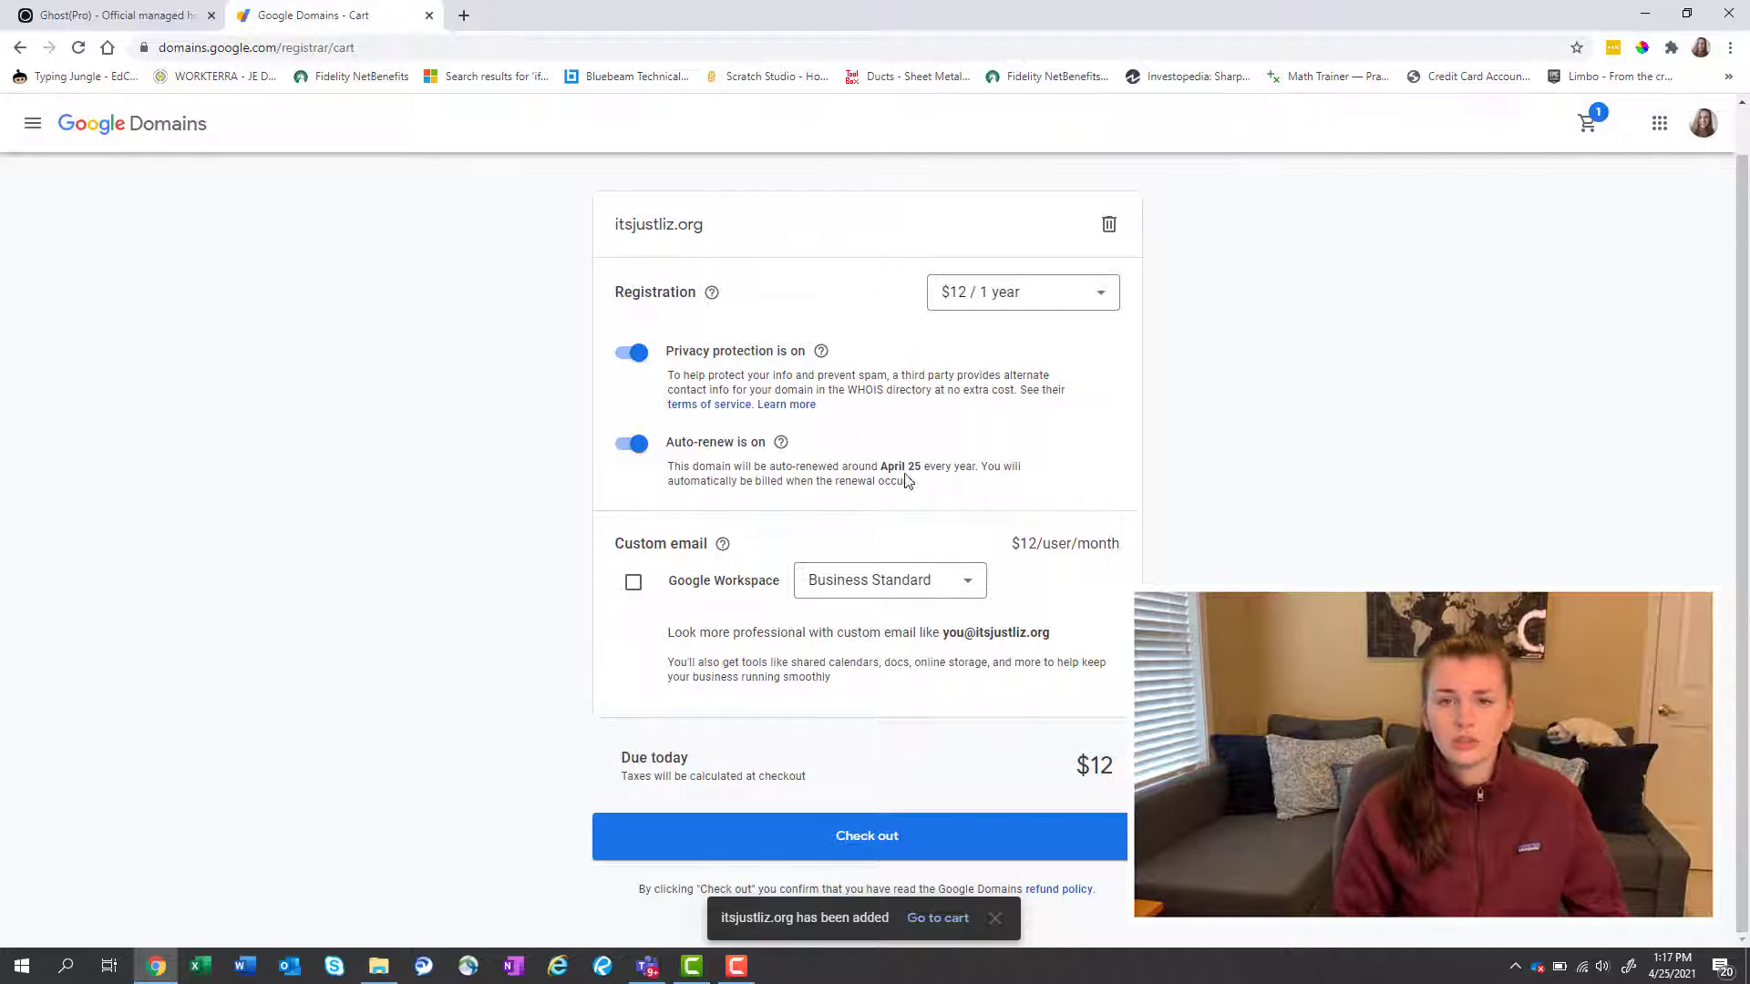
pyautogui.click(823, 846)
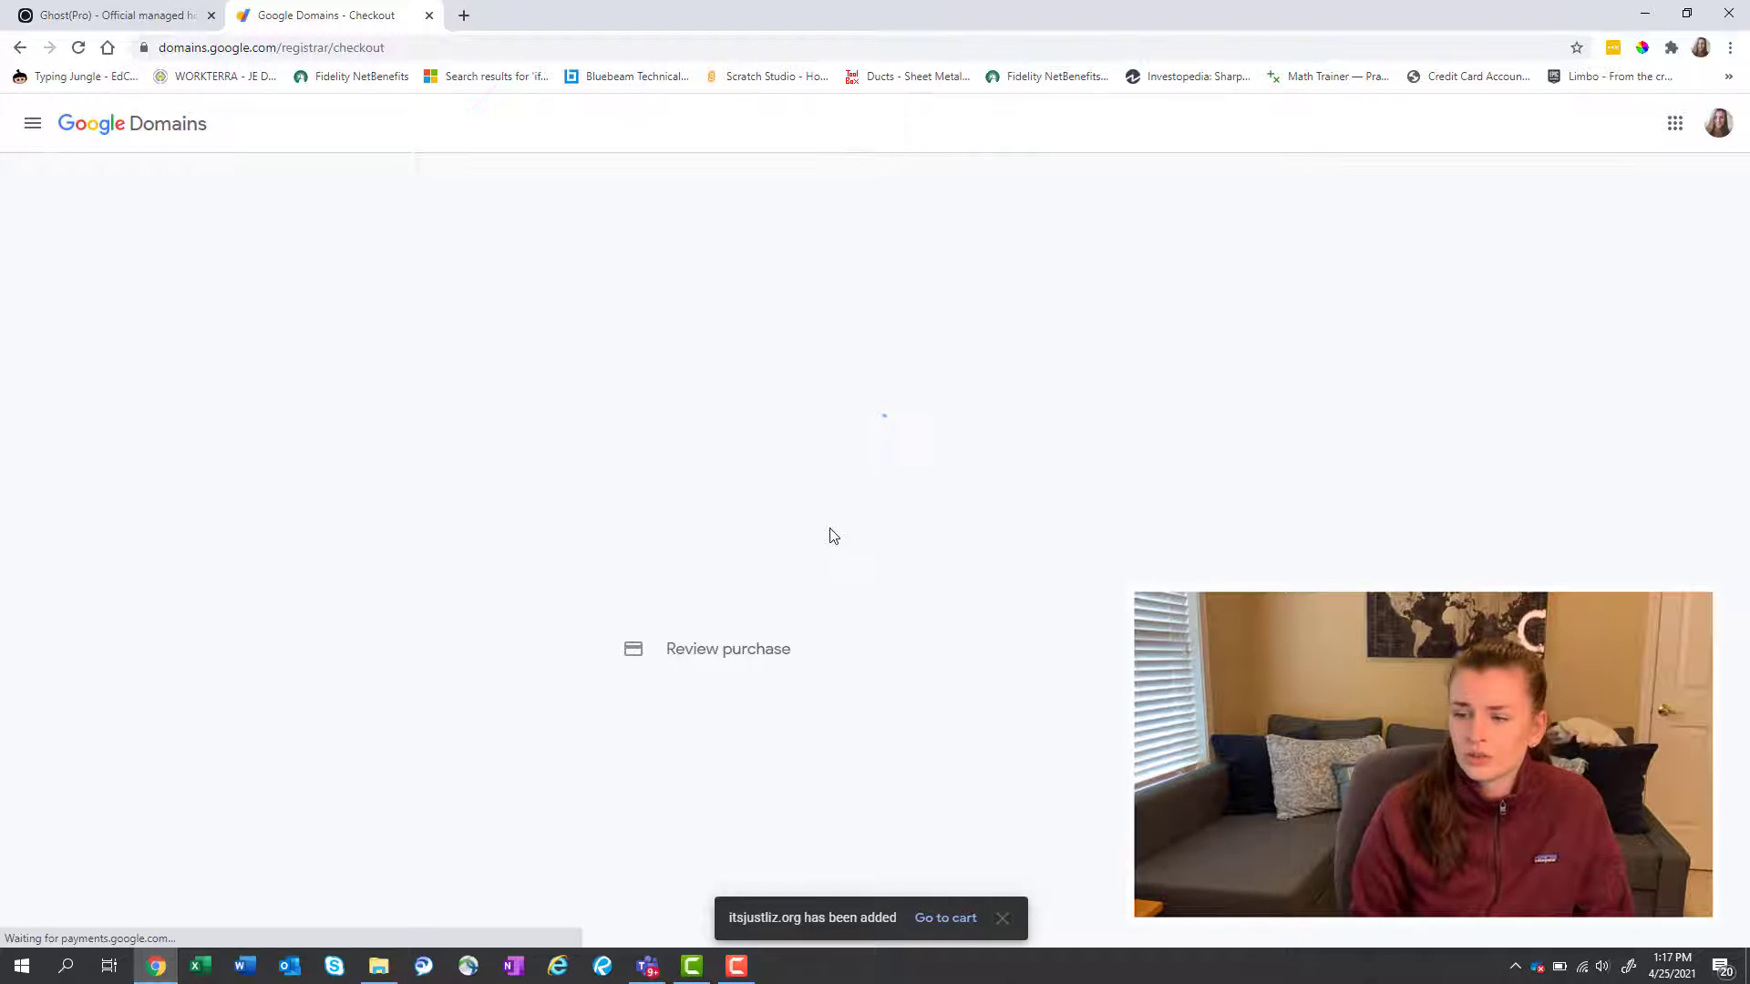
pyautogui.scroll(-1, 868, 547)
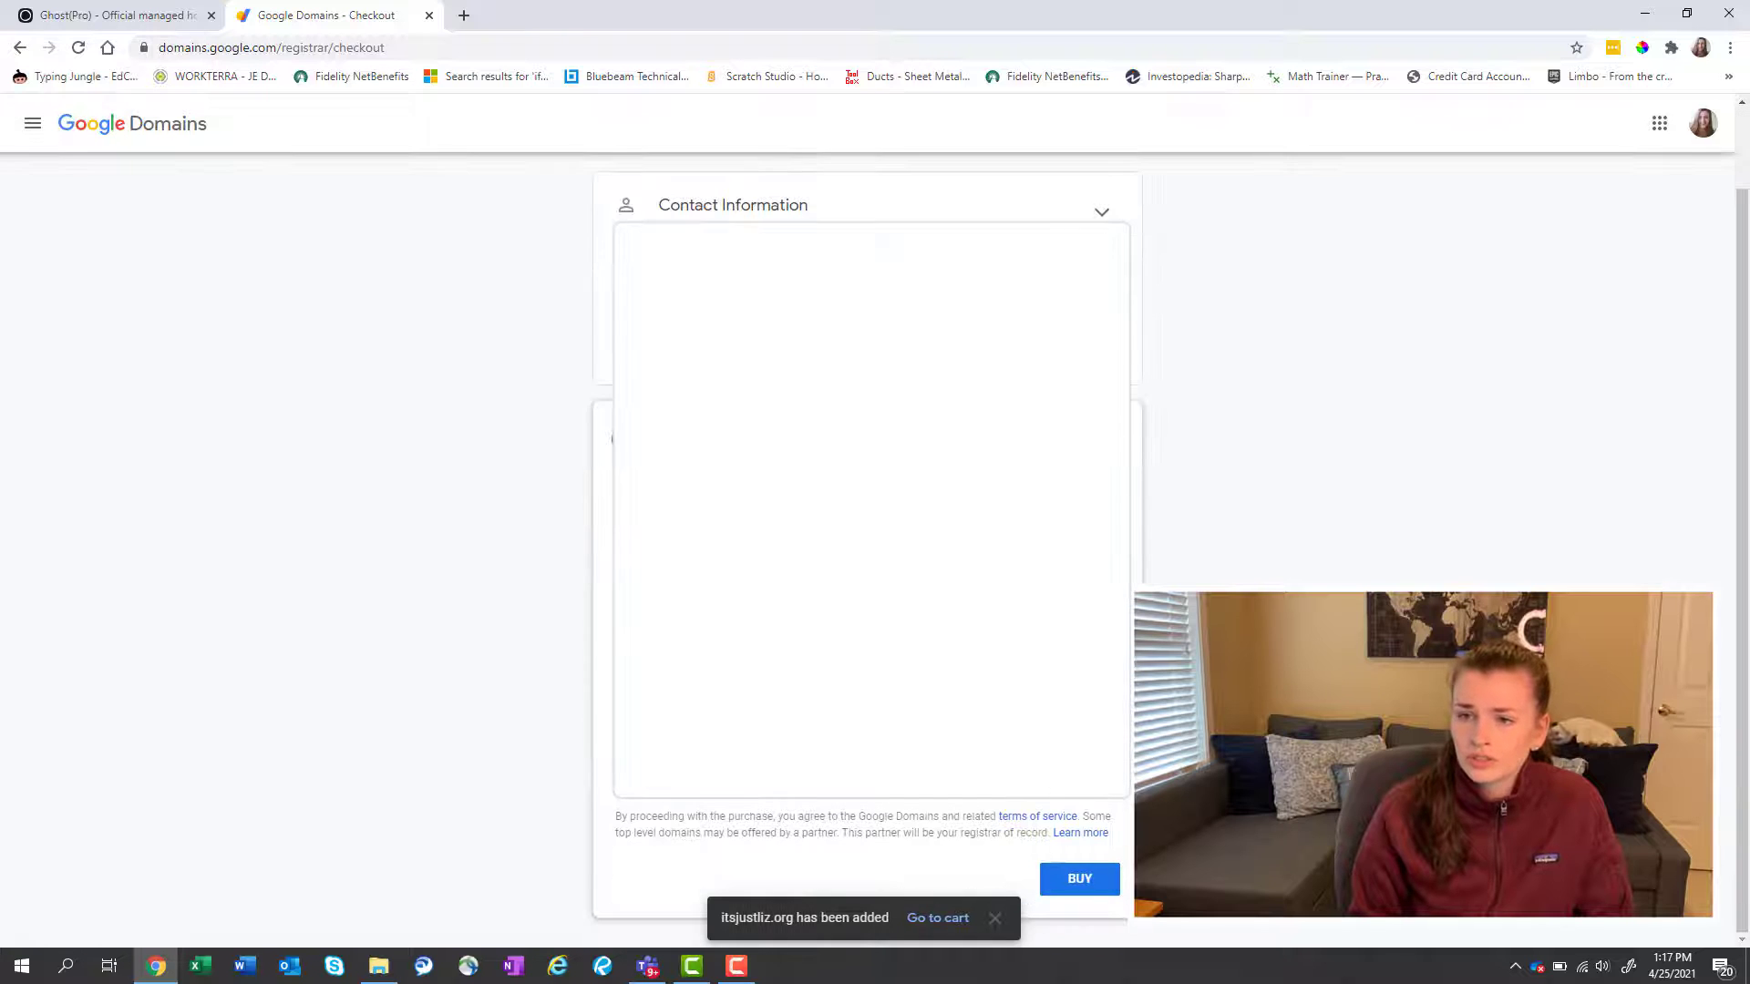
pyautogui.scroll(1, 1154, 554)
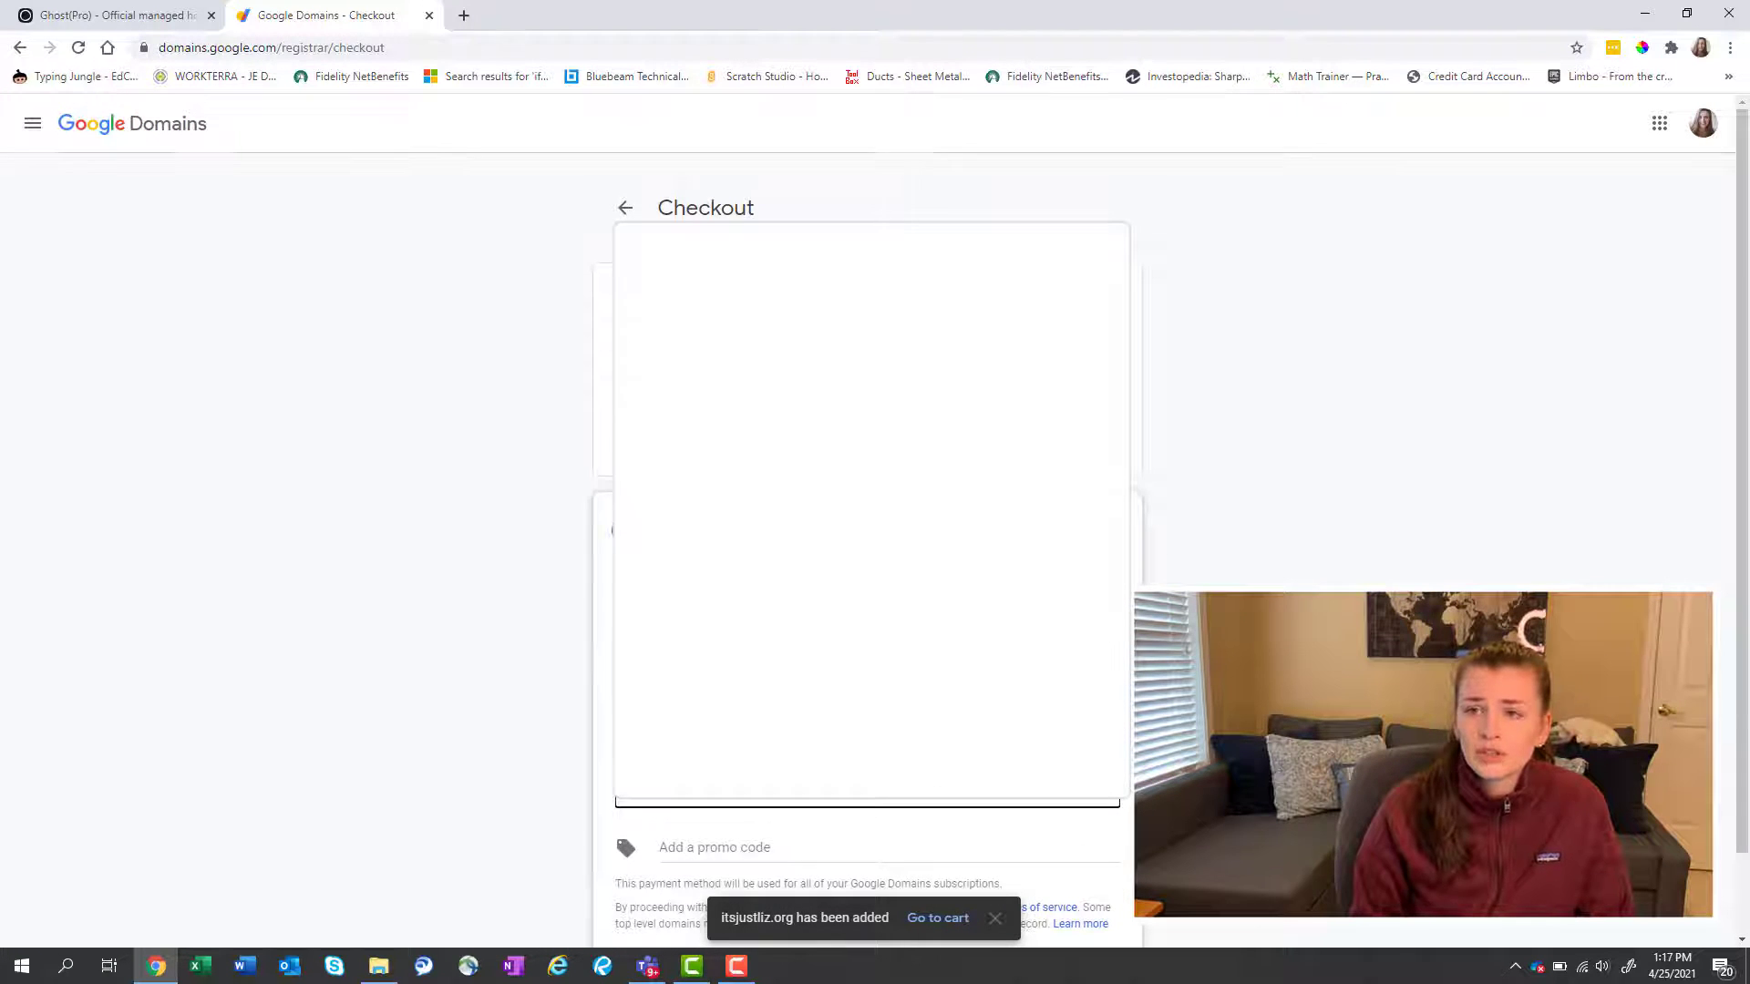
pyautogui.scroll(-1, 868, 547)
pyautogui.click(1079, 879)
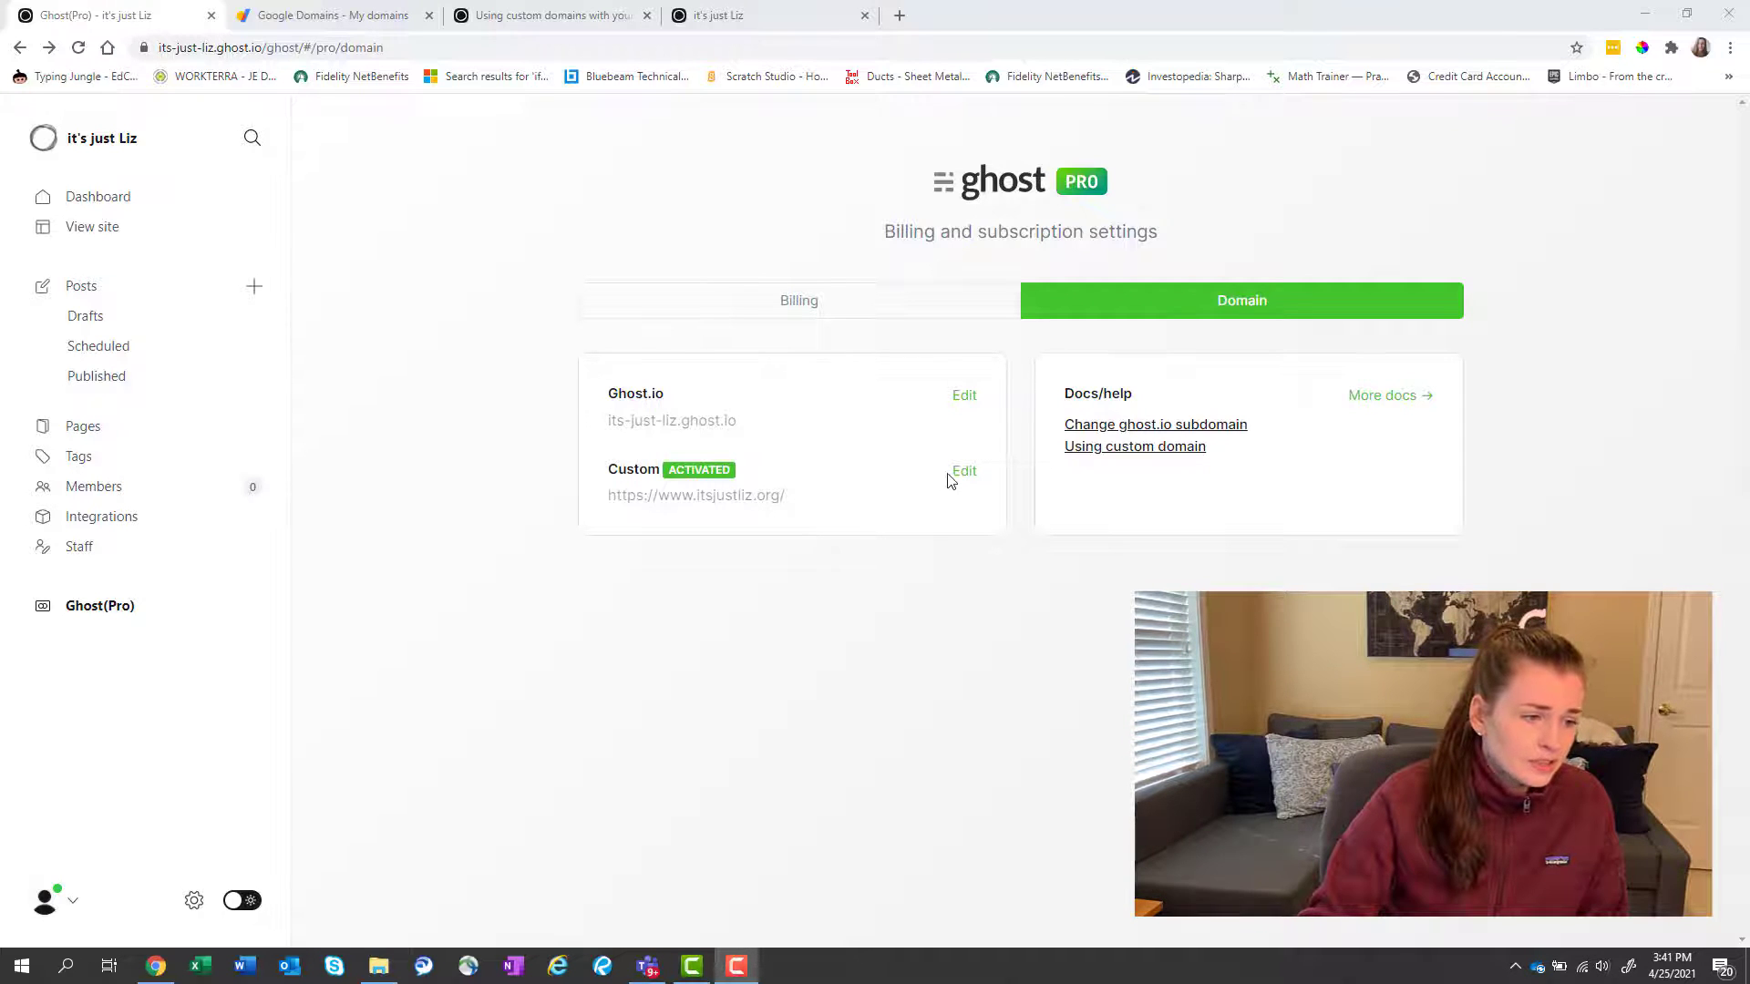
pyautogui.click(648, 425)
pyautogui.tripleClick(648, 424)
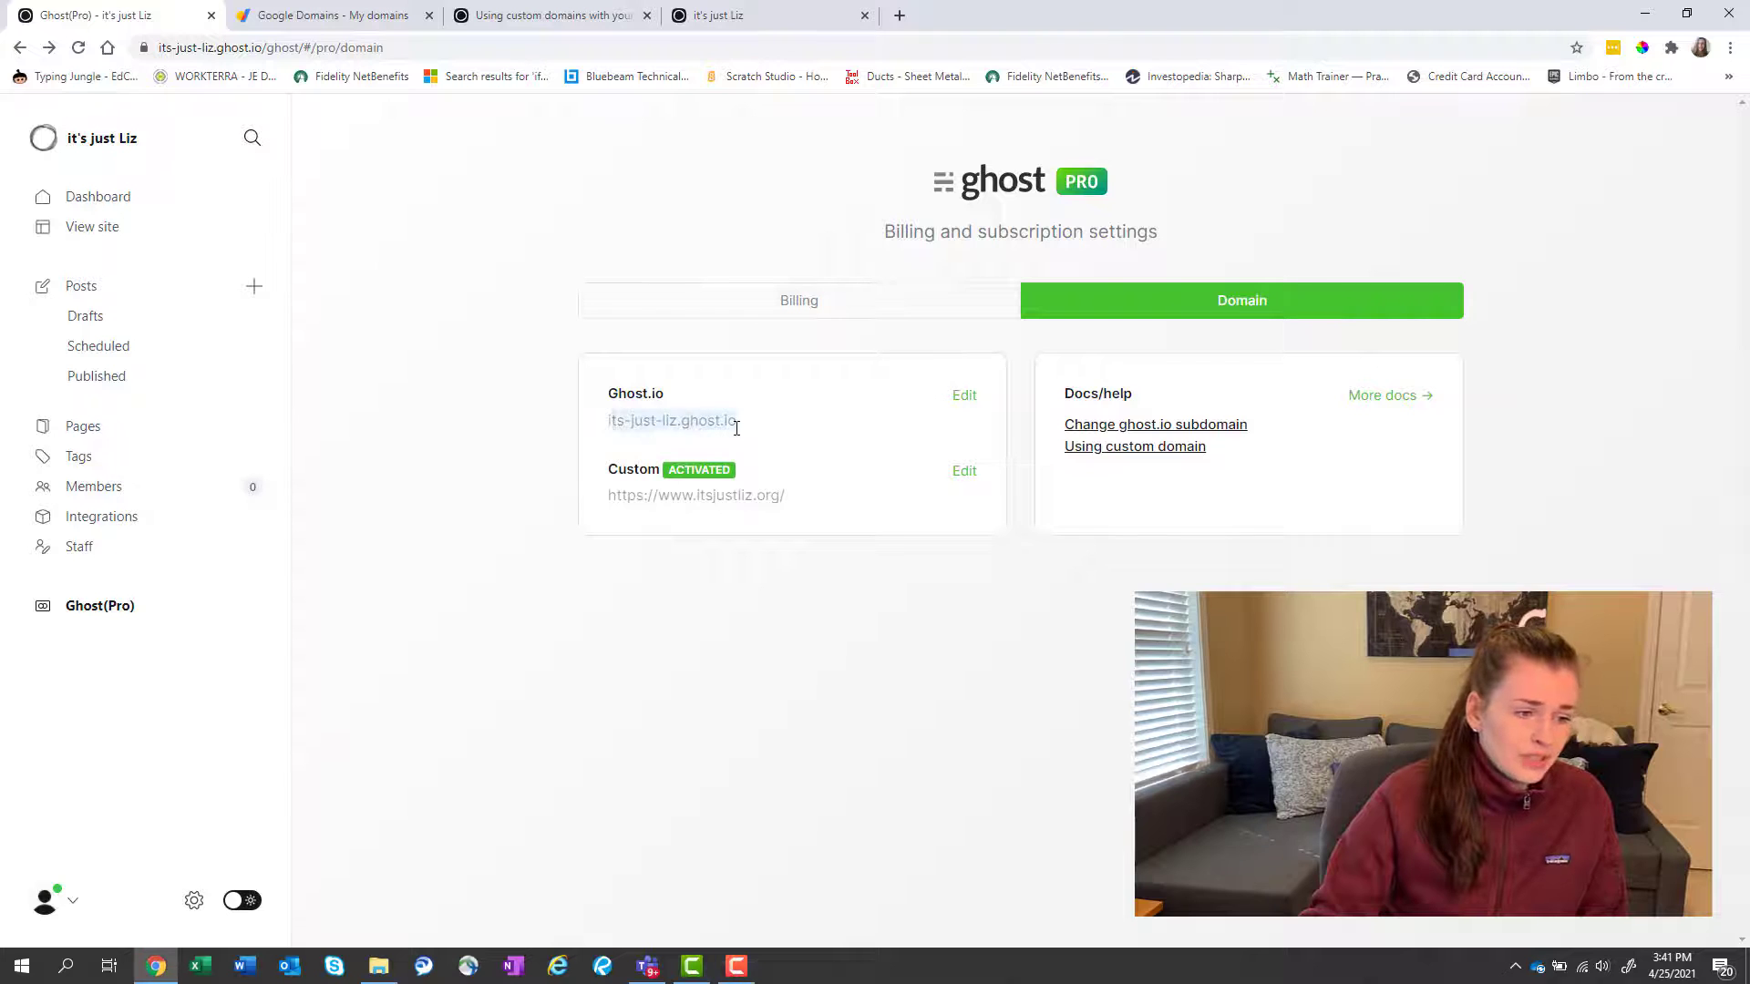
pyautogui.click(749, 429)
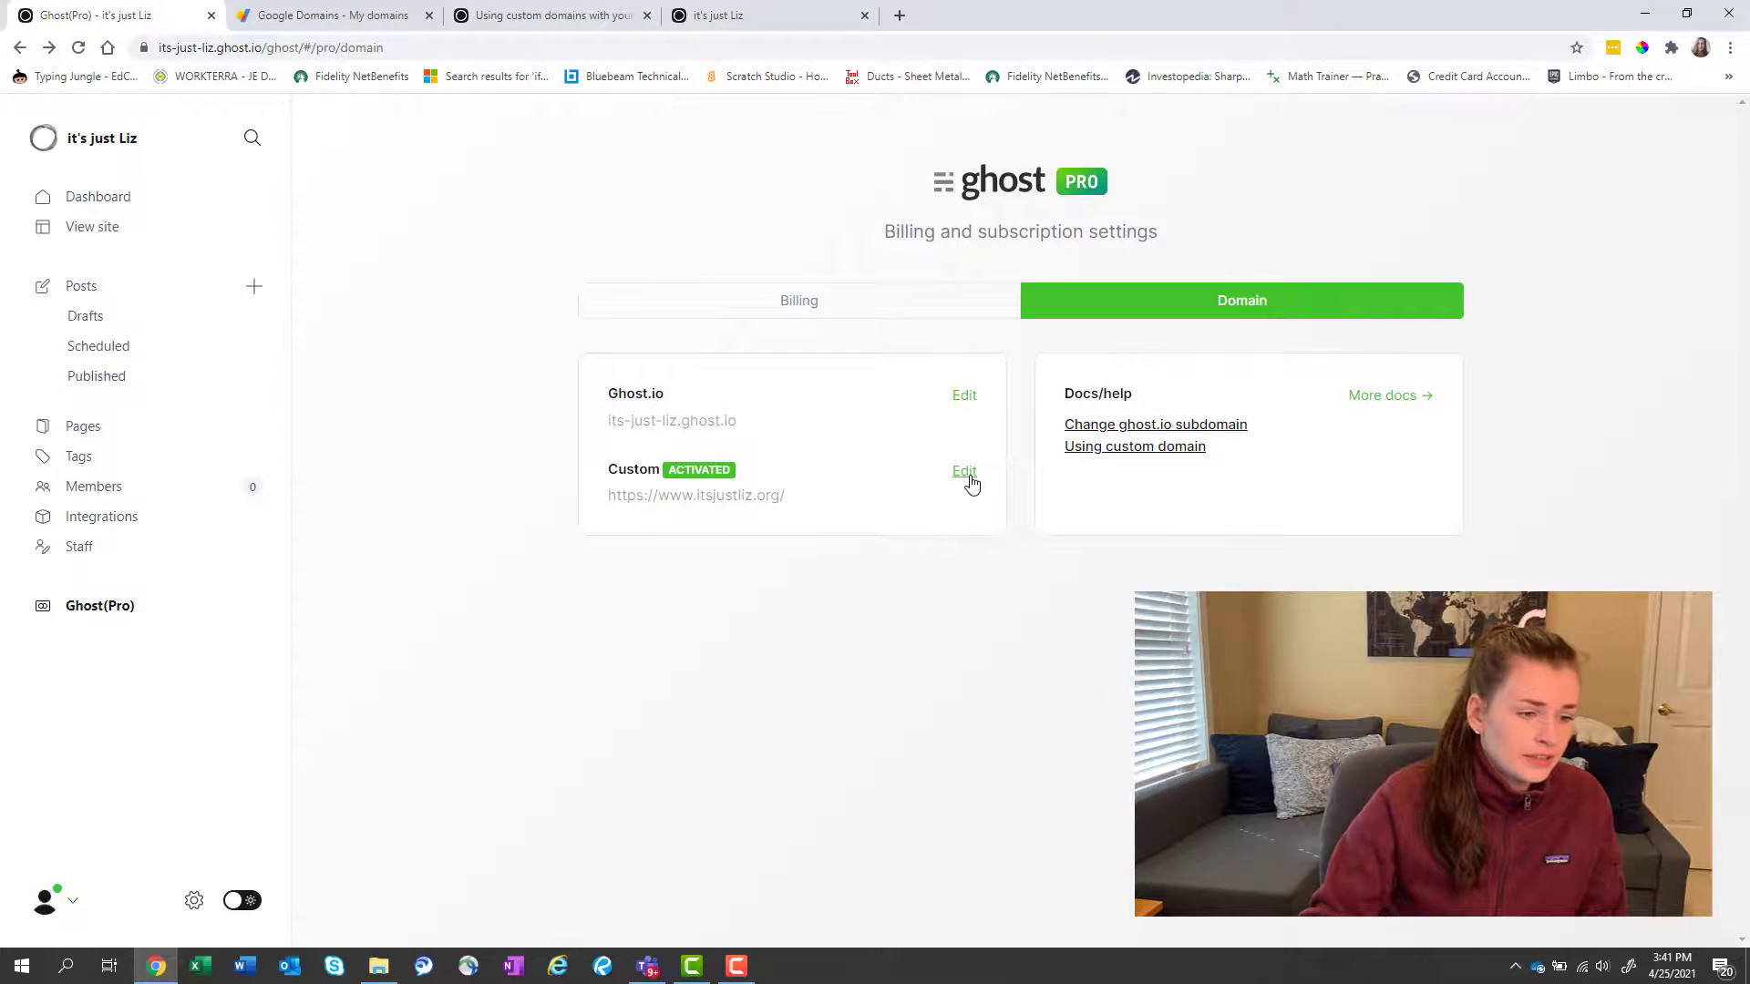
pyautogui.click(964, 472)
pyautogui.click(946, 556)
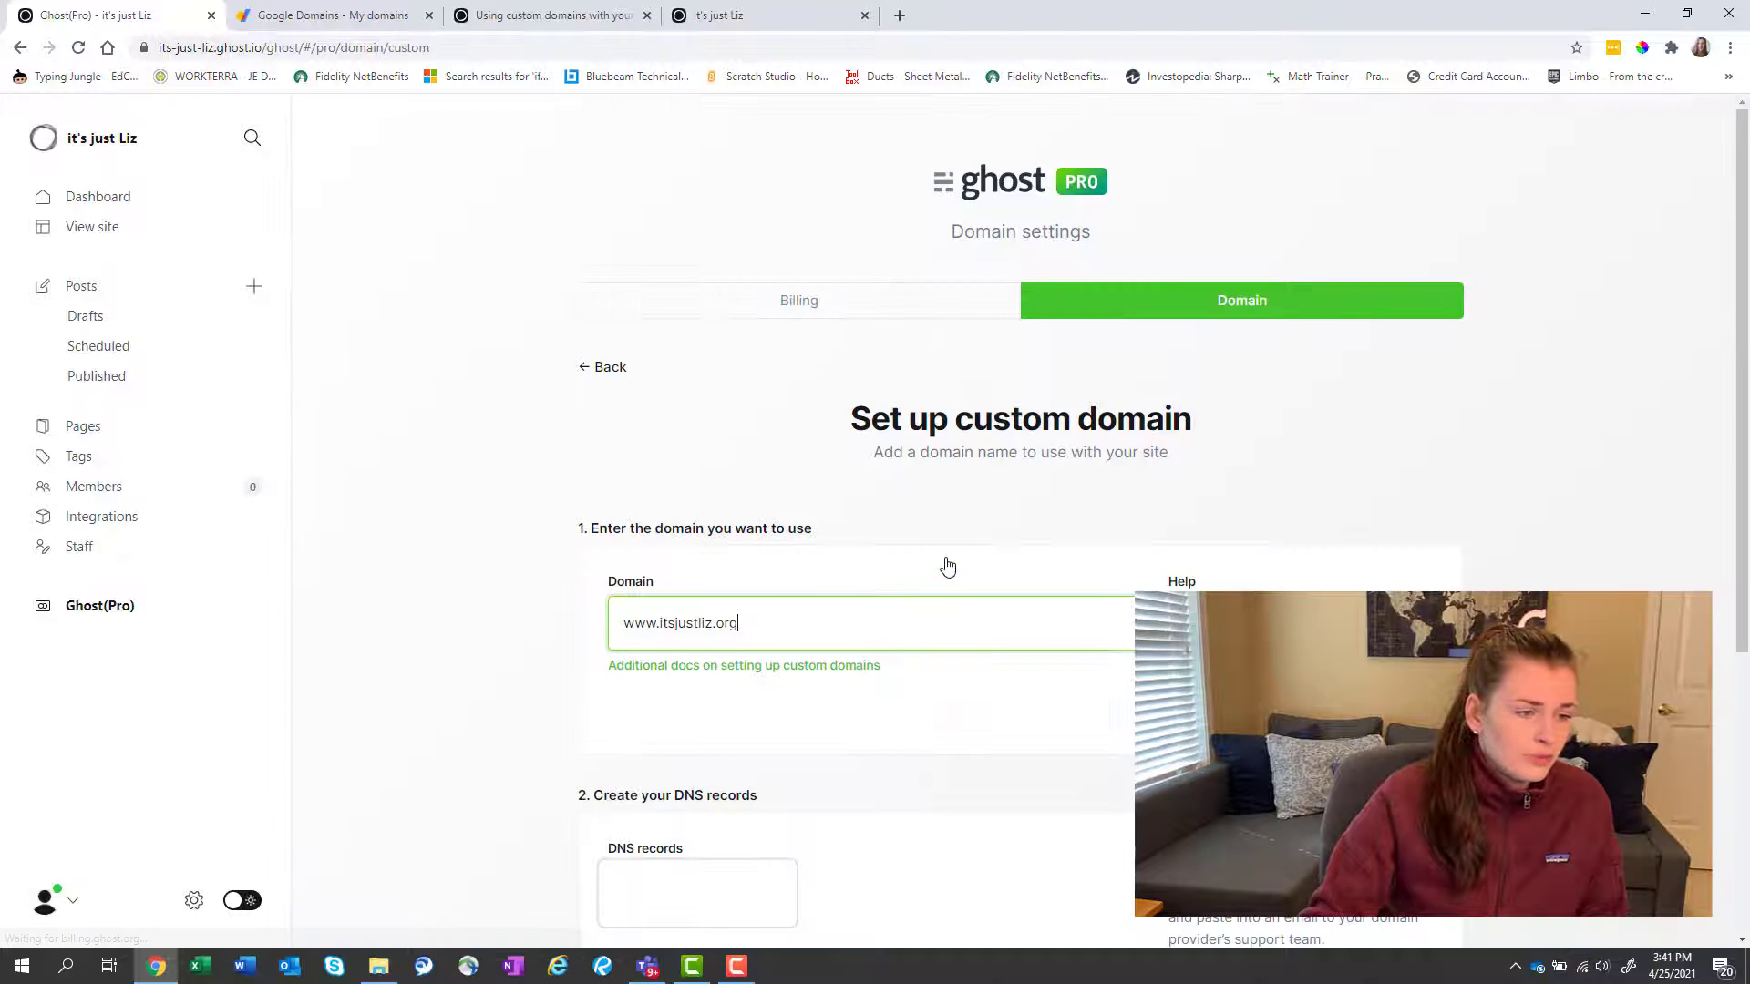
pyautogui.scroll(-4, 943, 561)
pyautogui.scroll(2, 820, 528)
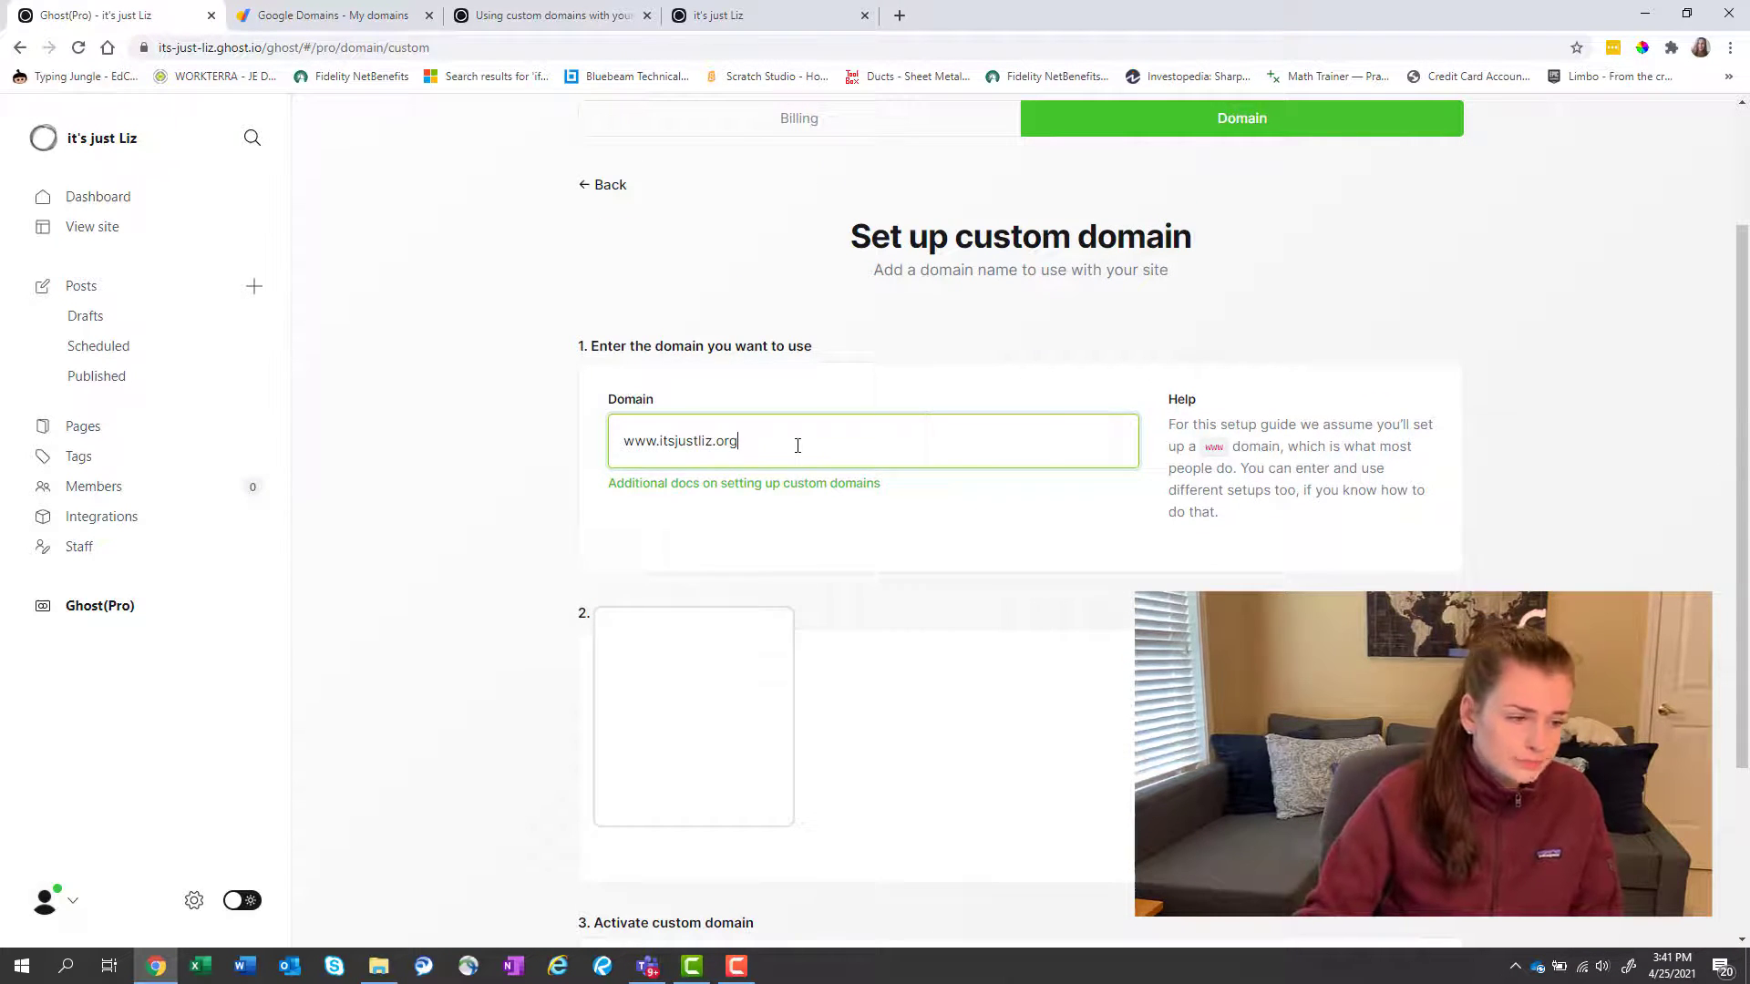
pyautogui.scroll(-3, 797, 445)
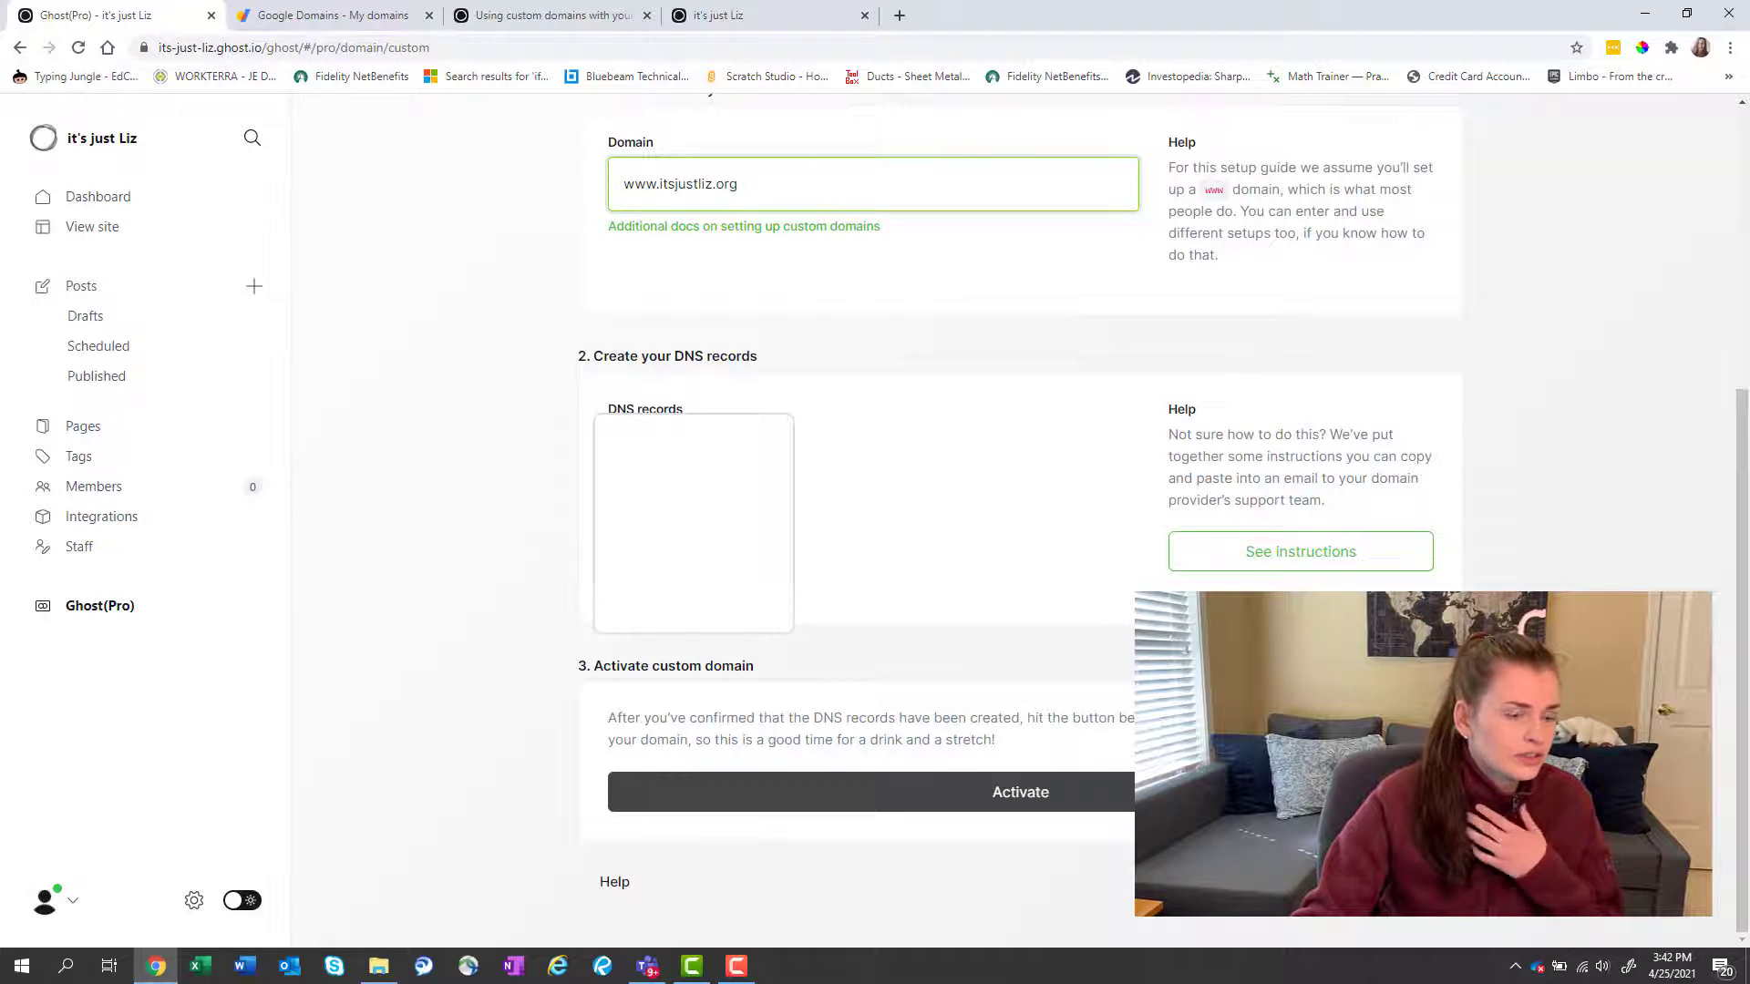
# Read Ghost's Google Domains guide on the CNAME www and A @ records, then return to Ghost(Pro).
pyautogui.click(574, 23)
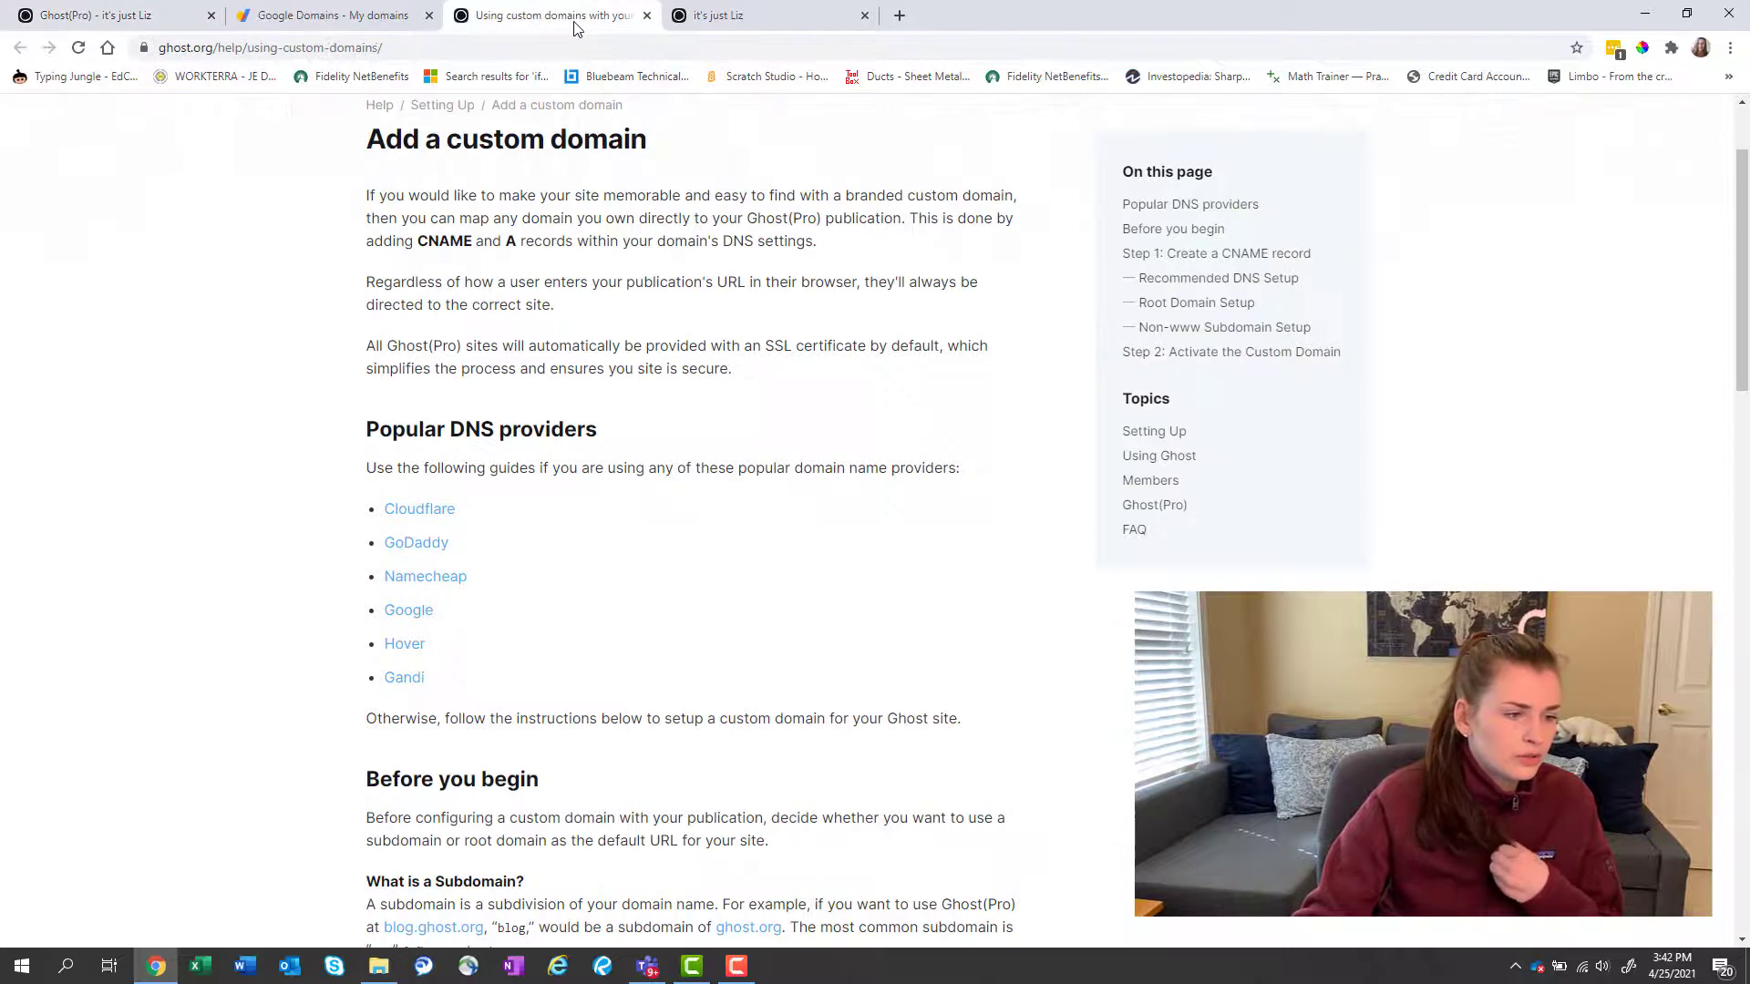
pyautogui.scroll(2, 670, 421)
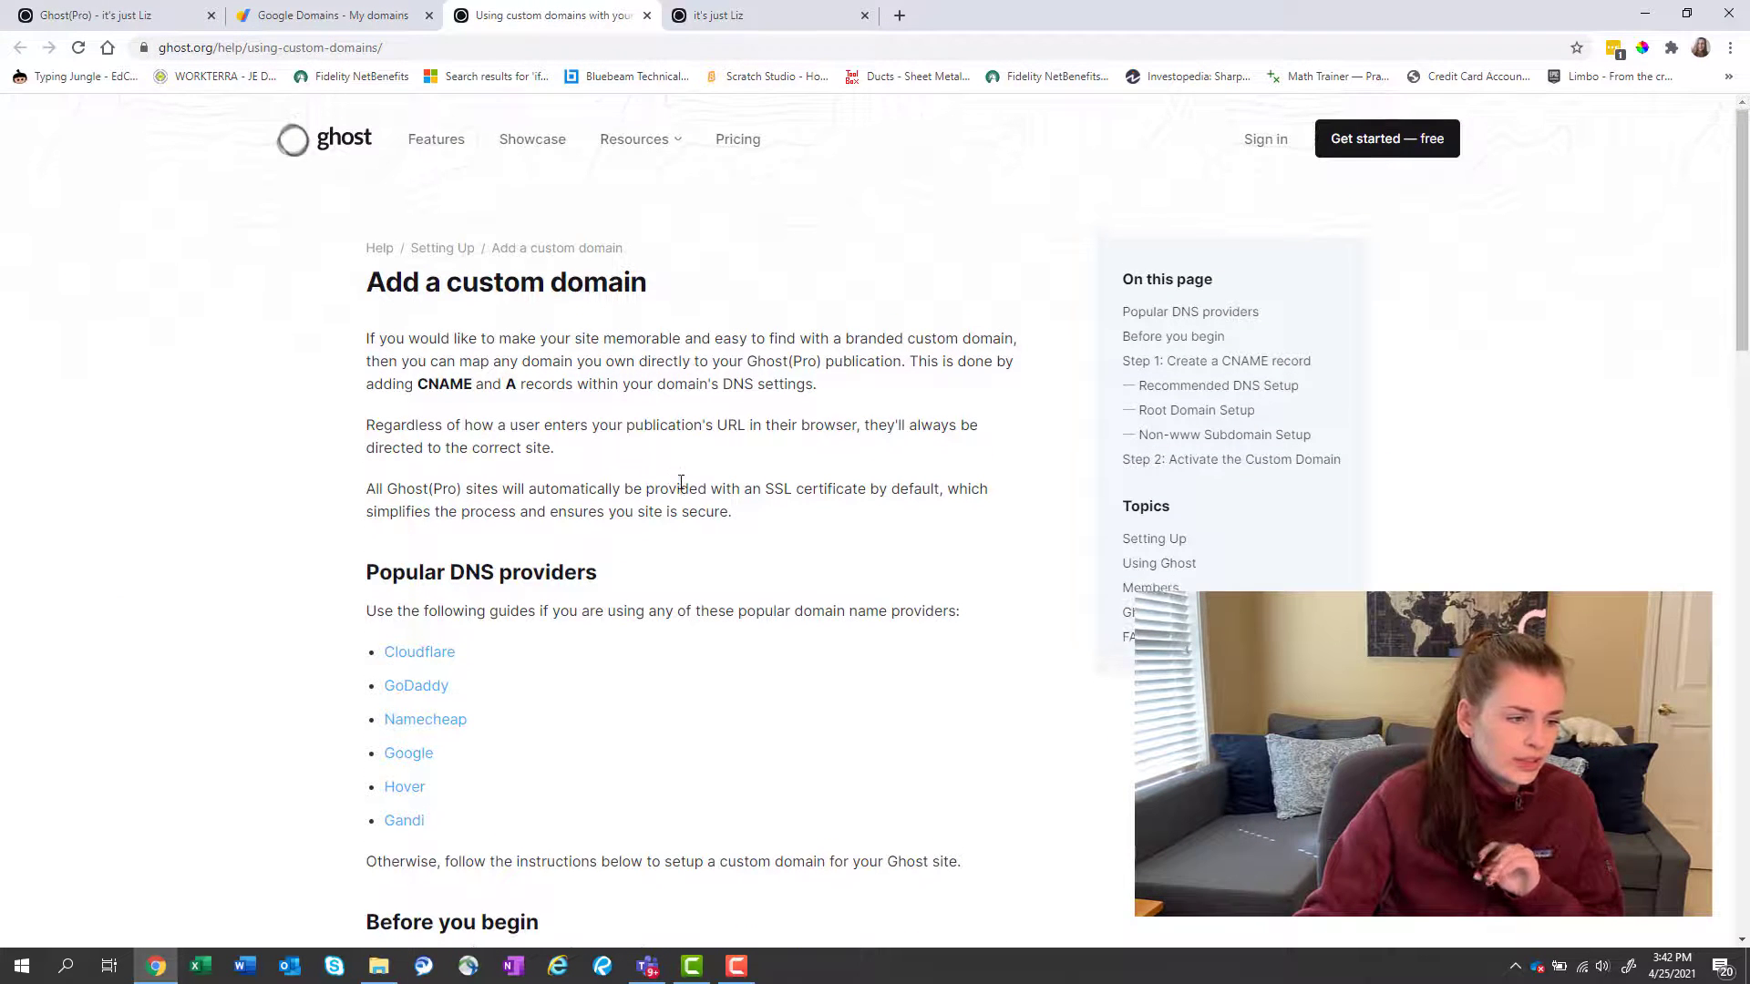
pyautogui.scroll(-2, 685, 563)
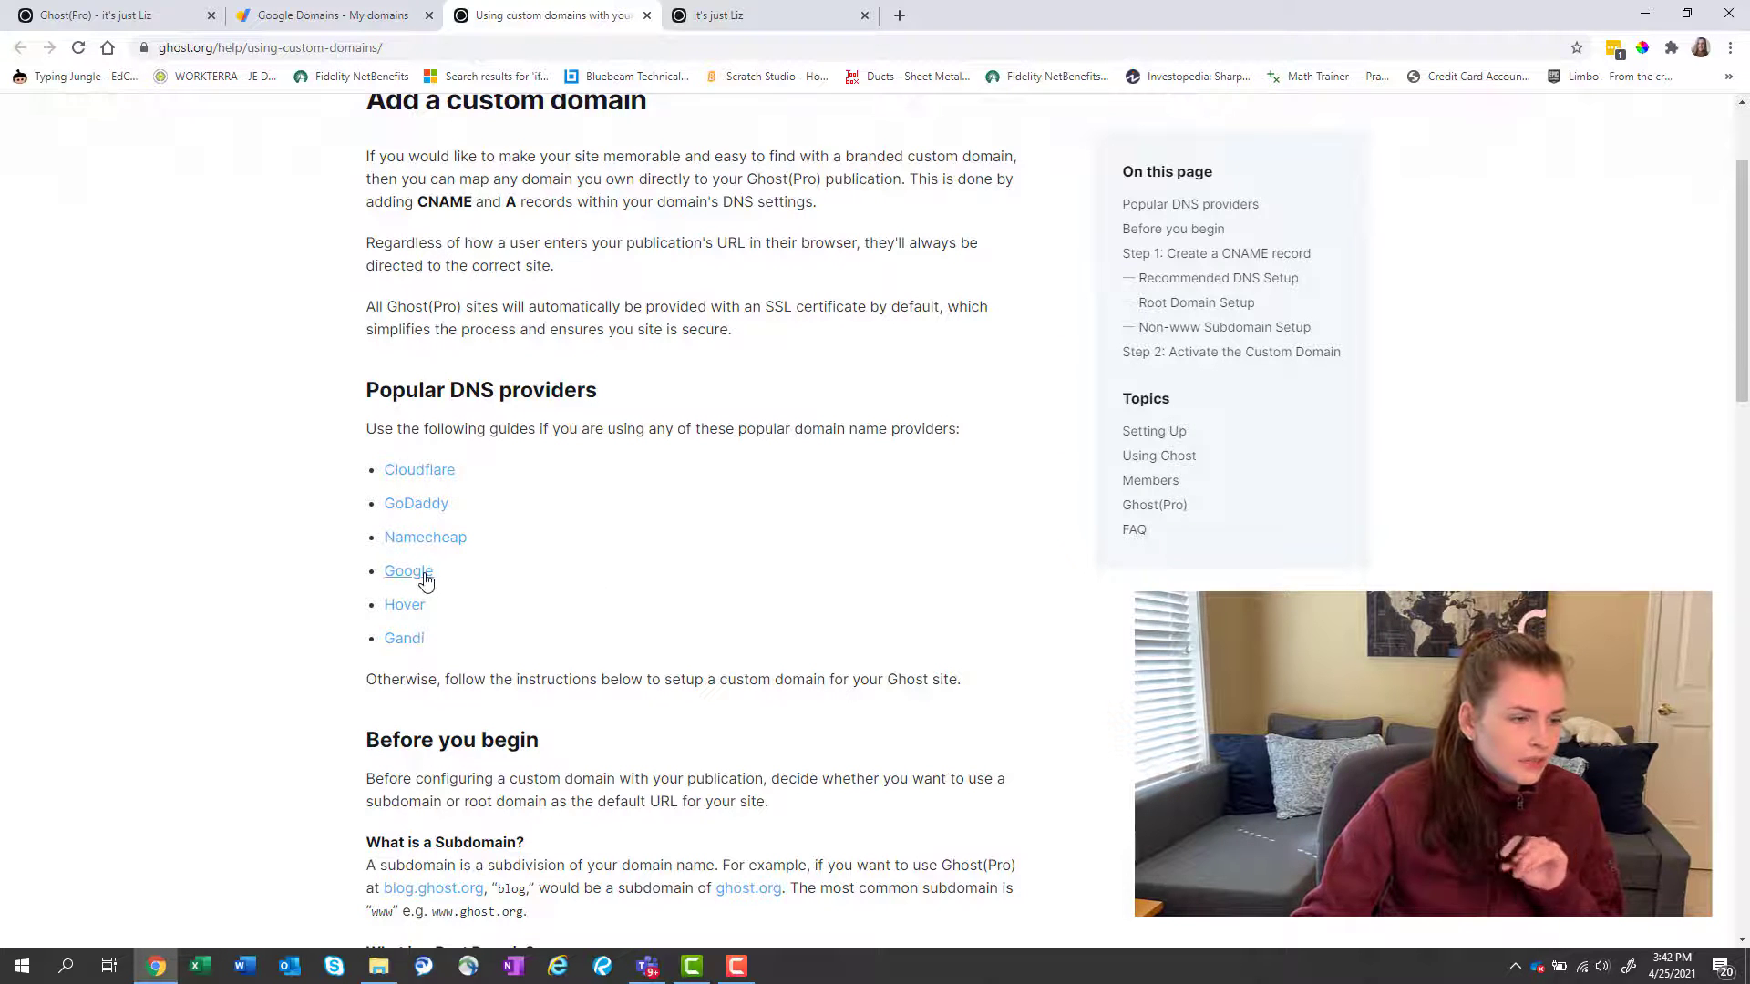
pyautogui.click(690, 20)
pyautogui.click(588, 18)
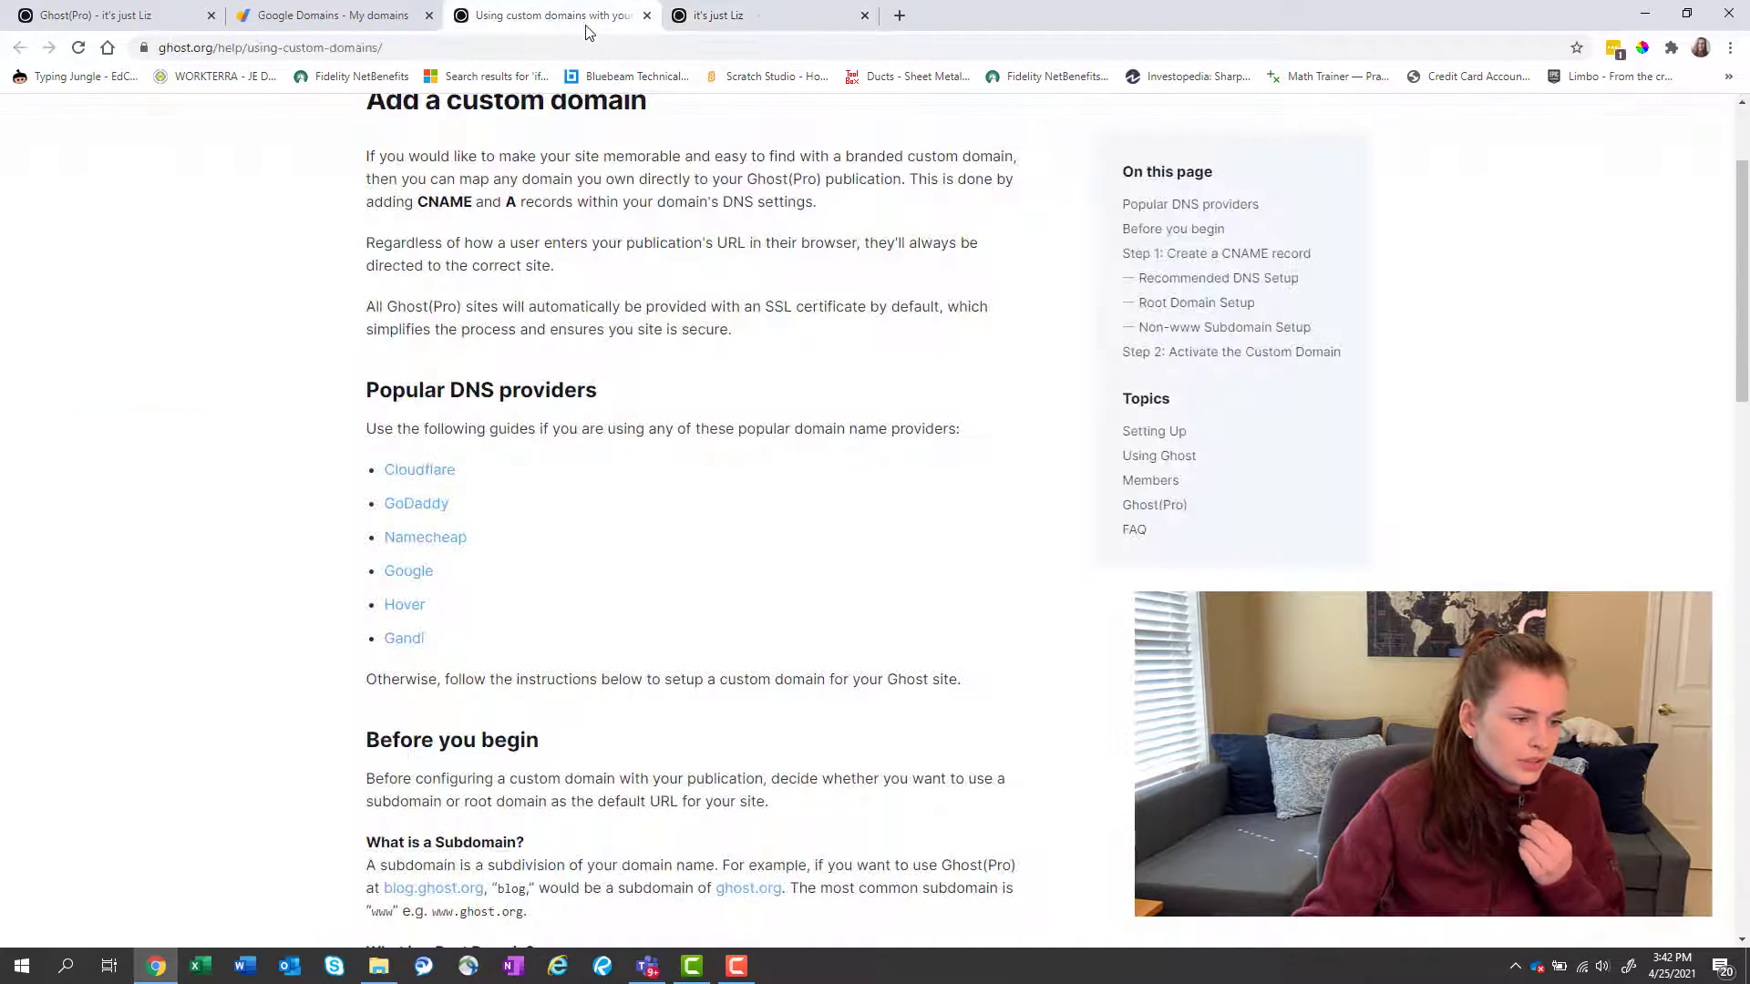
pyautogui.click(411, 574)
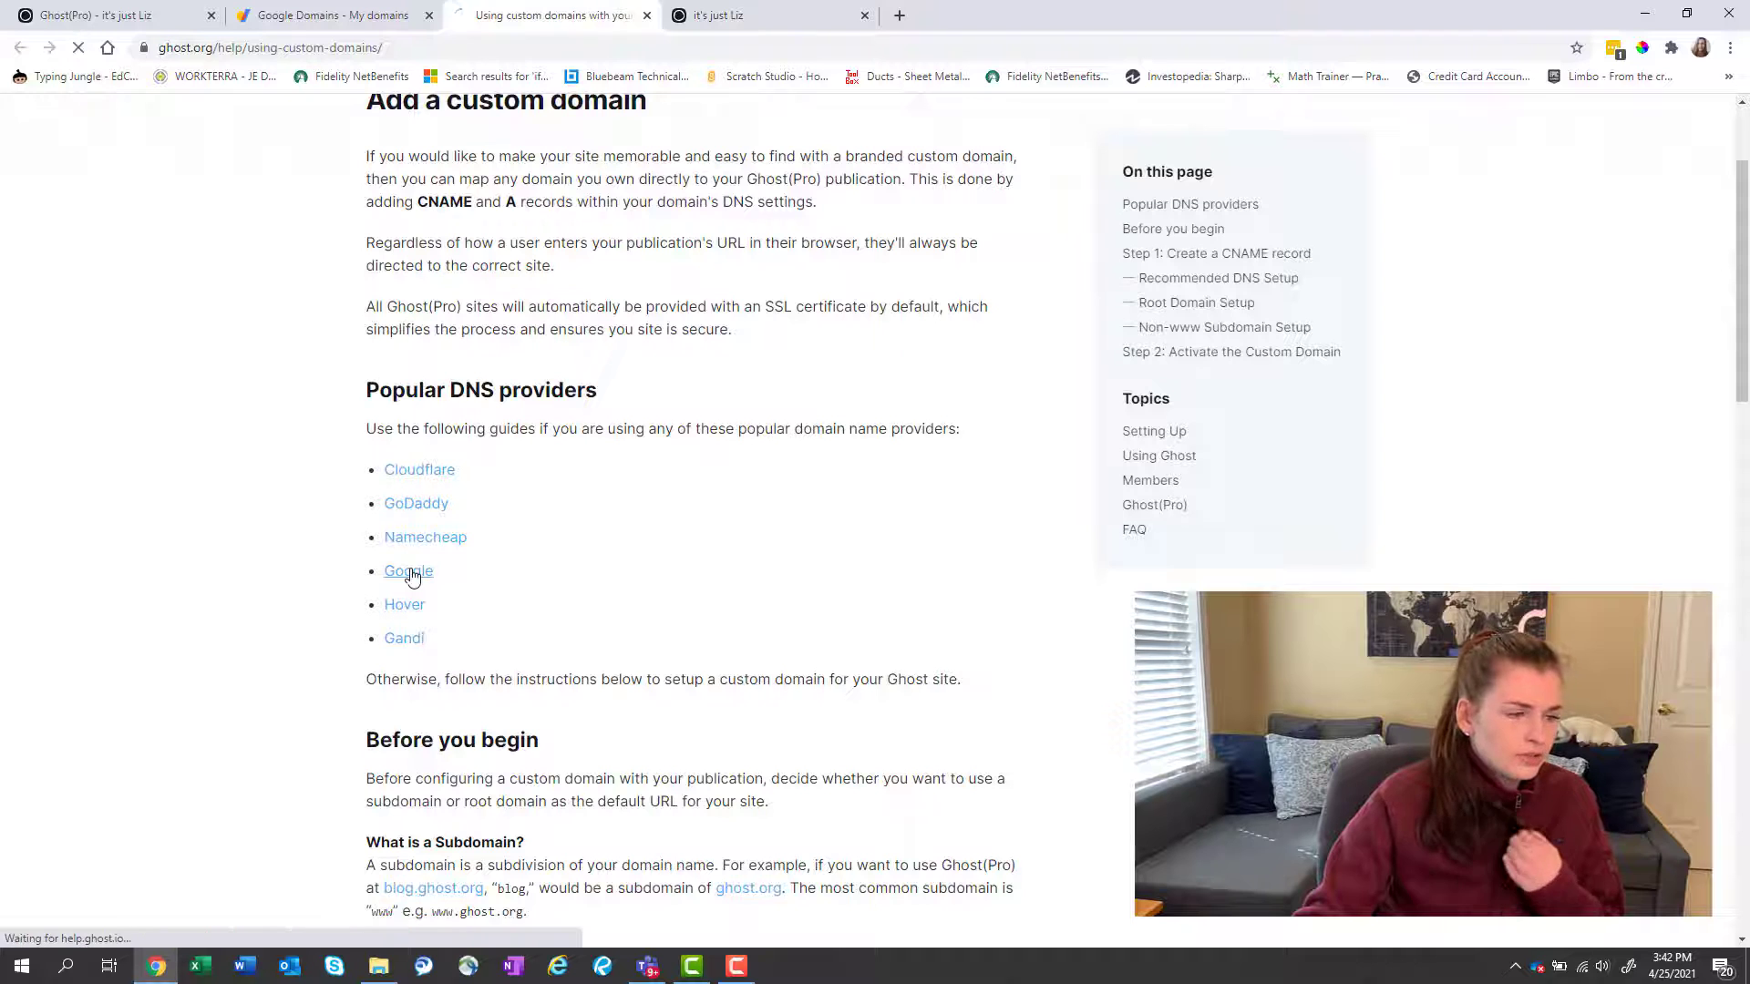
pyautogui.scroll(-6, 593, 529)
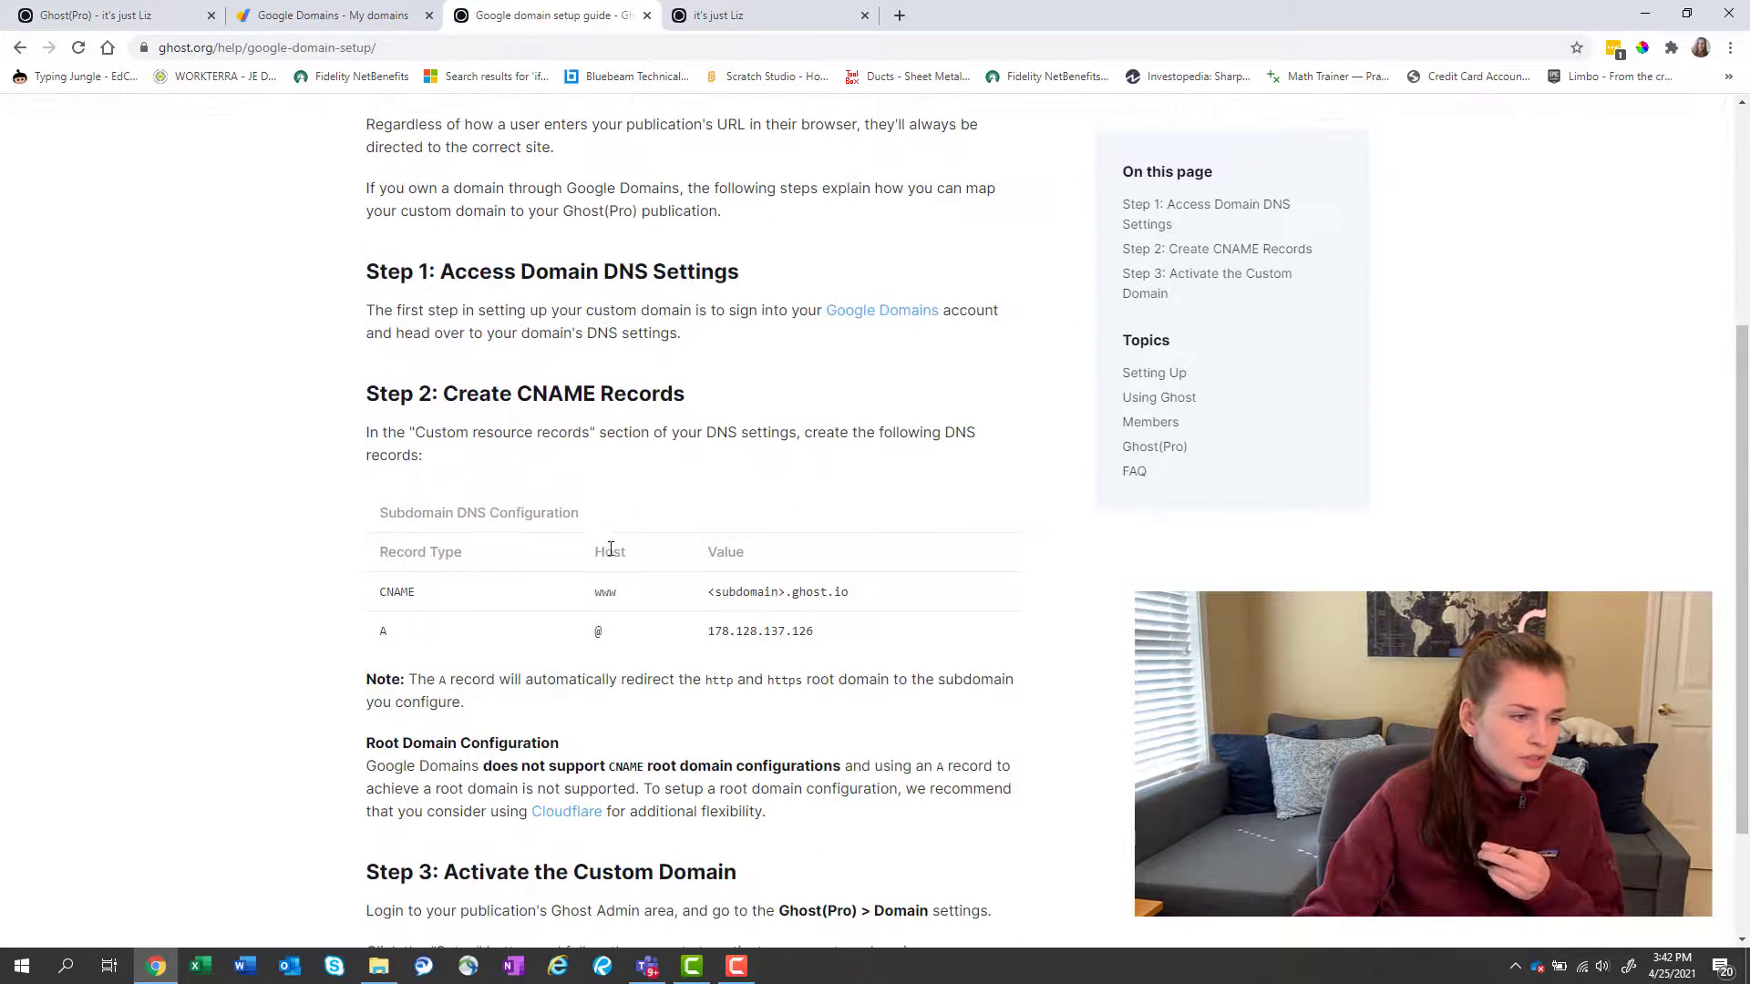
pyautogui.click(131, 26)
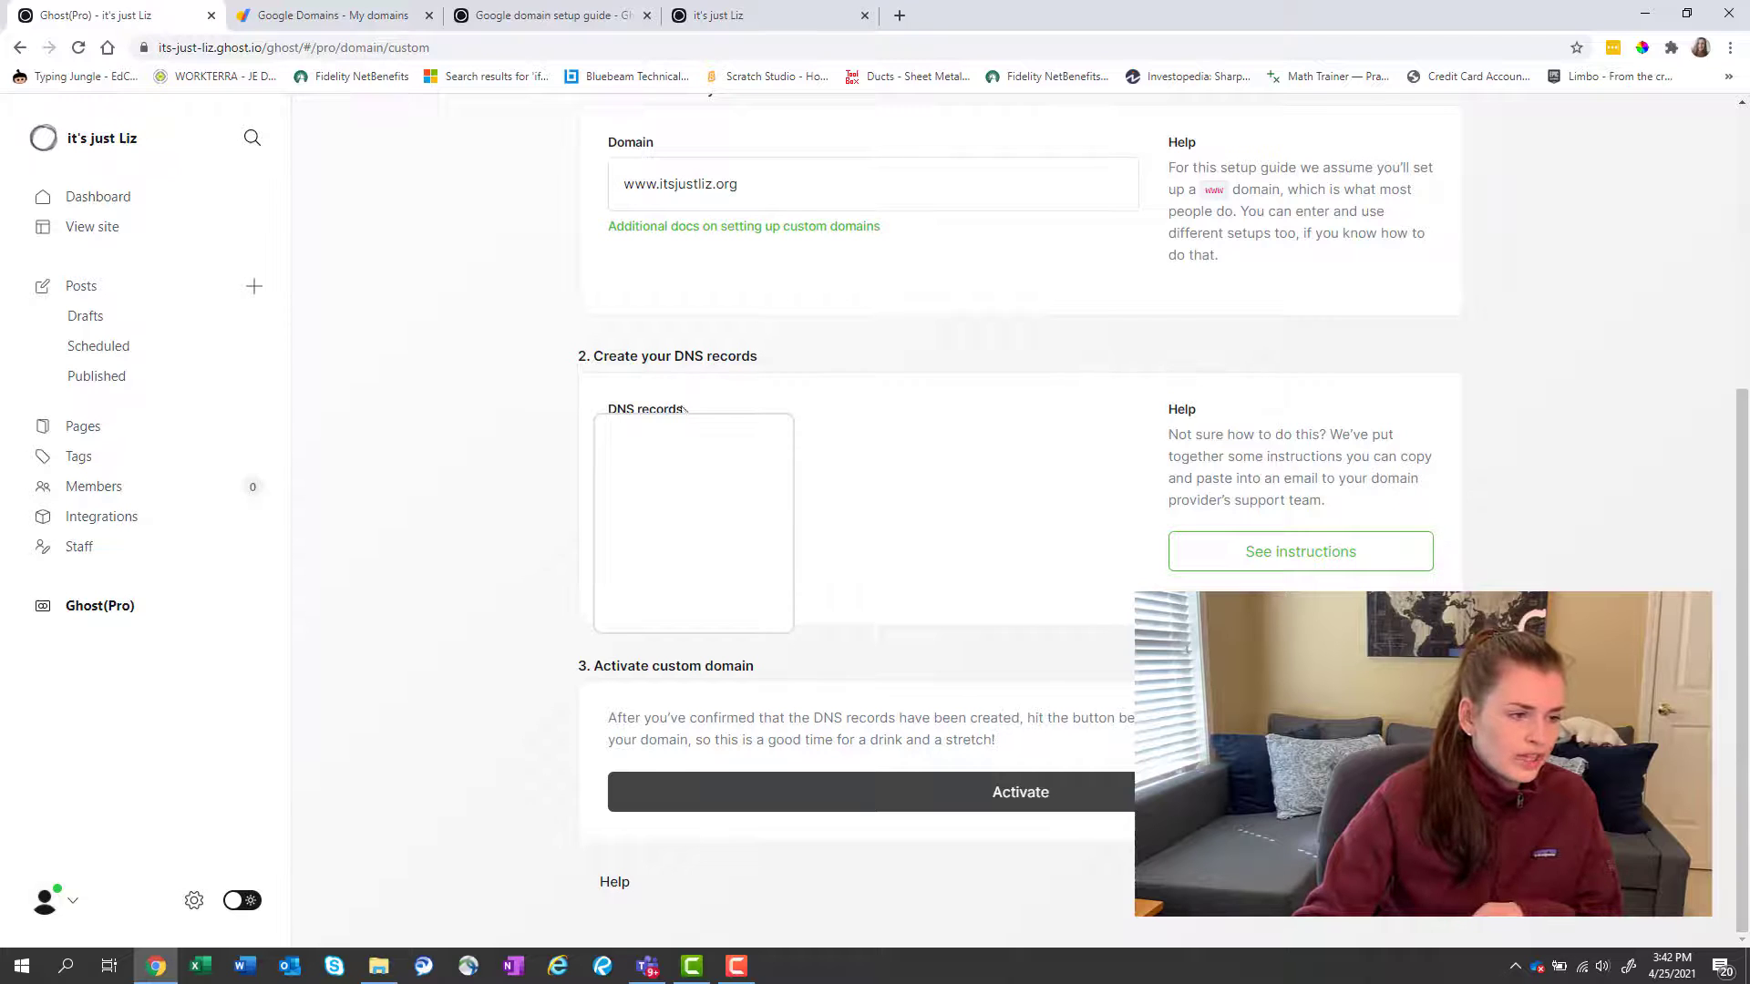
# Open itsjustliz.org's DNS page in Google Domains and scroll to Custom resource records.
pyautogui.click(282, 11)
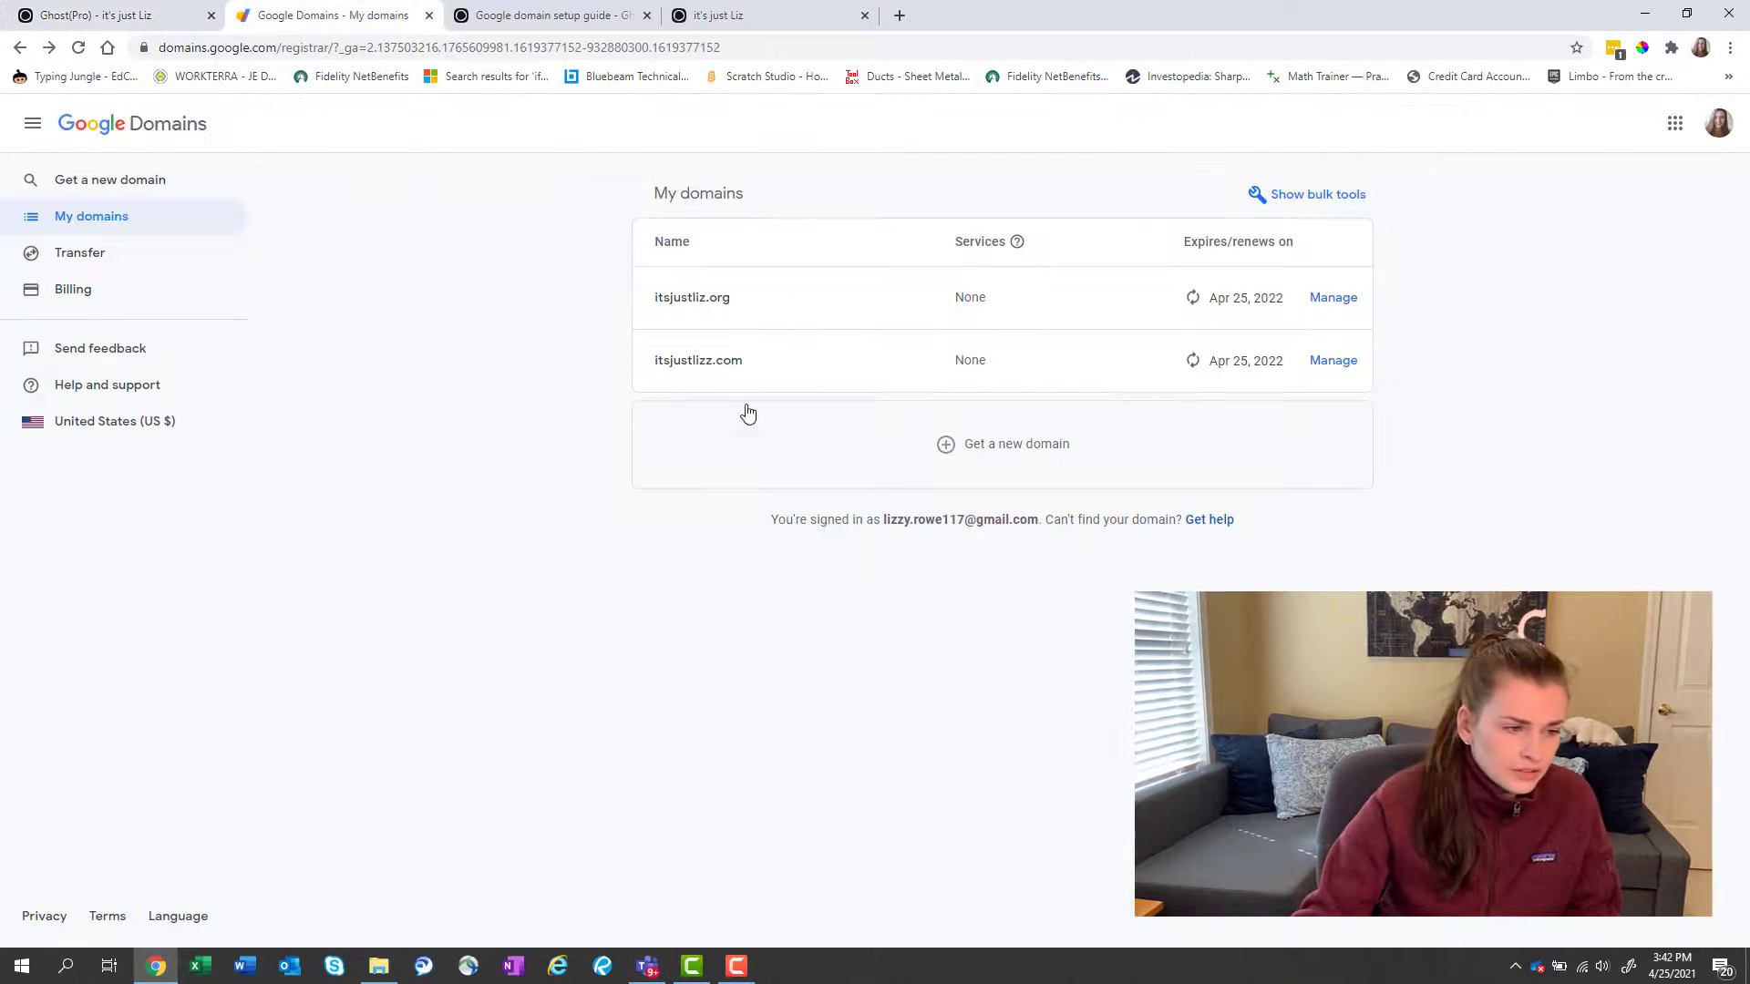
pyautogui.click(718, 299)
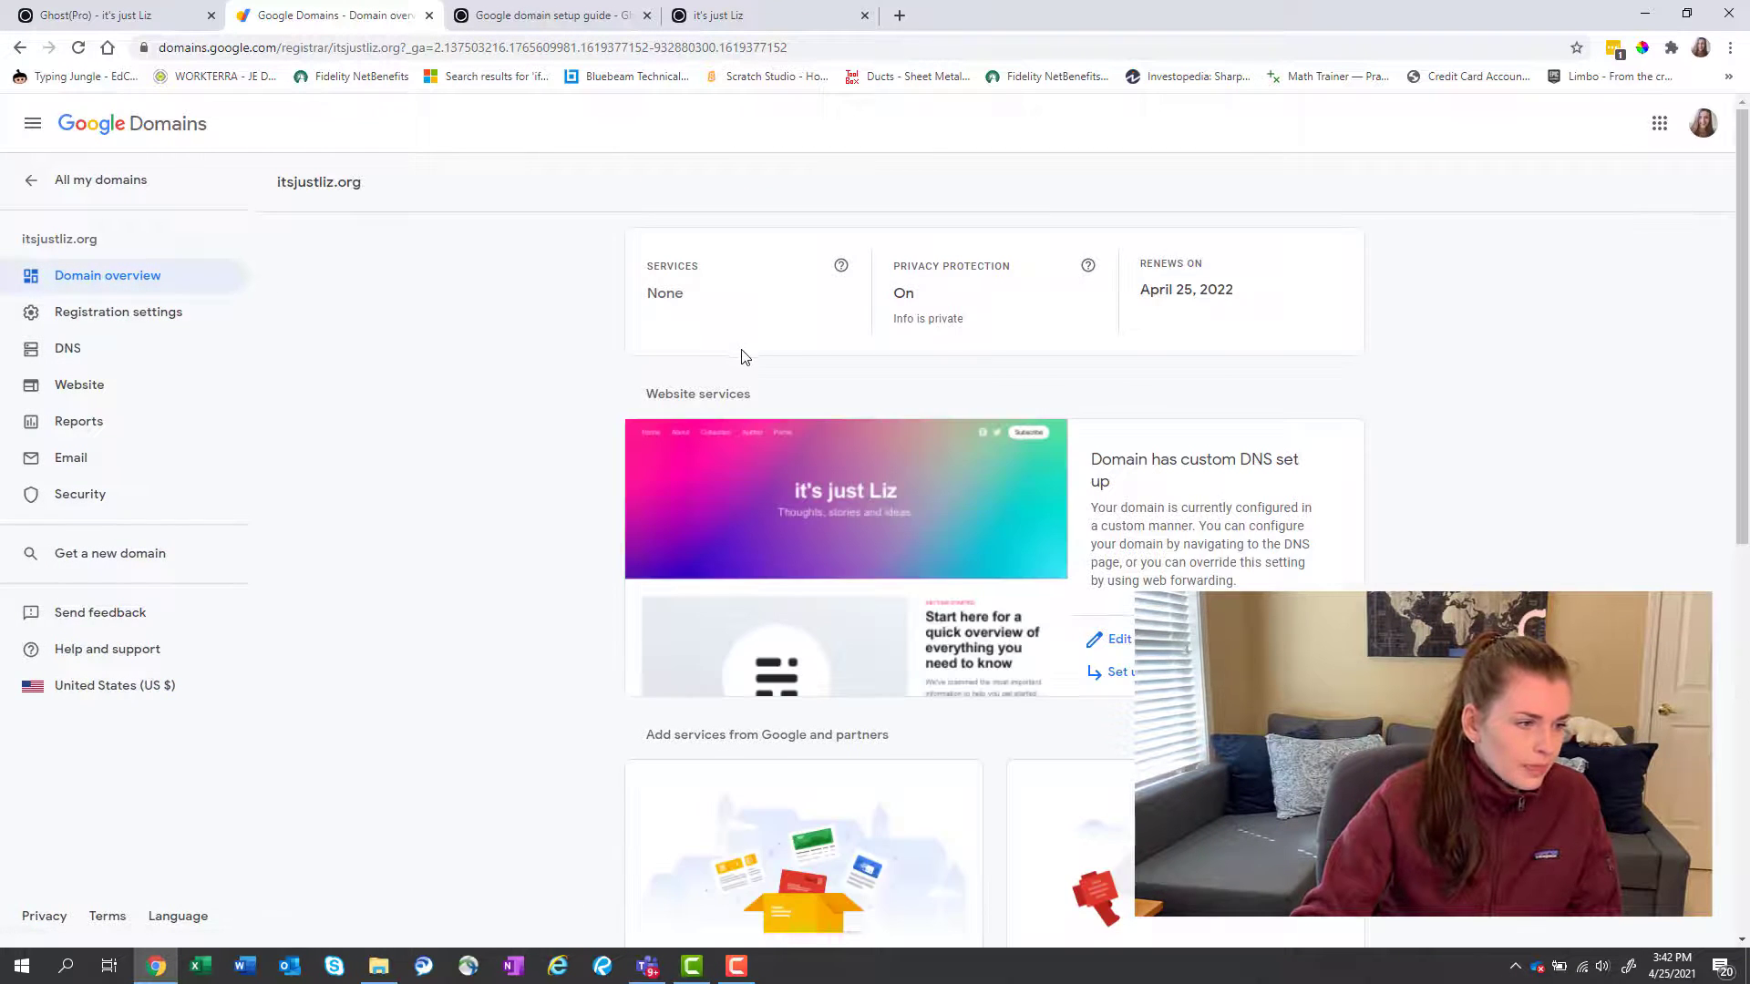
pyautogui.click(128, 354)
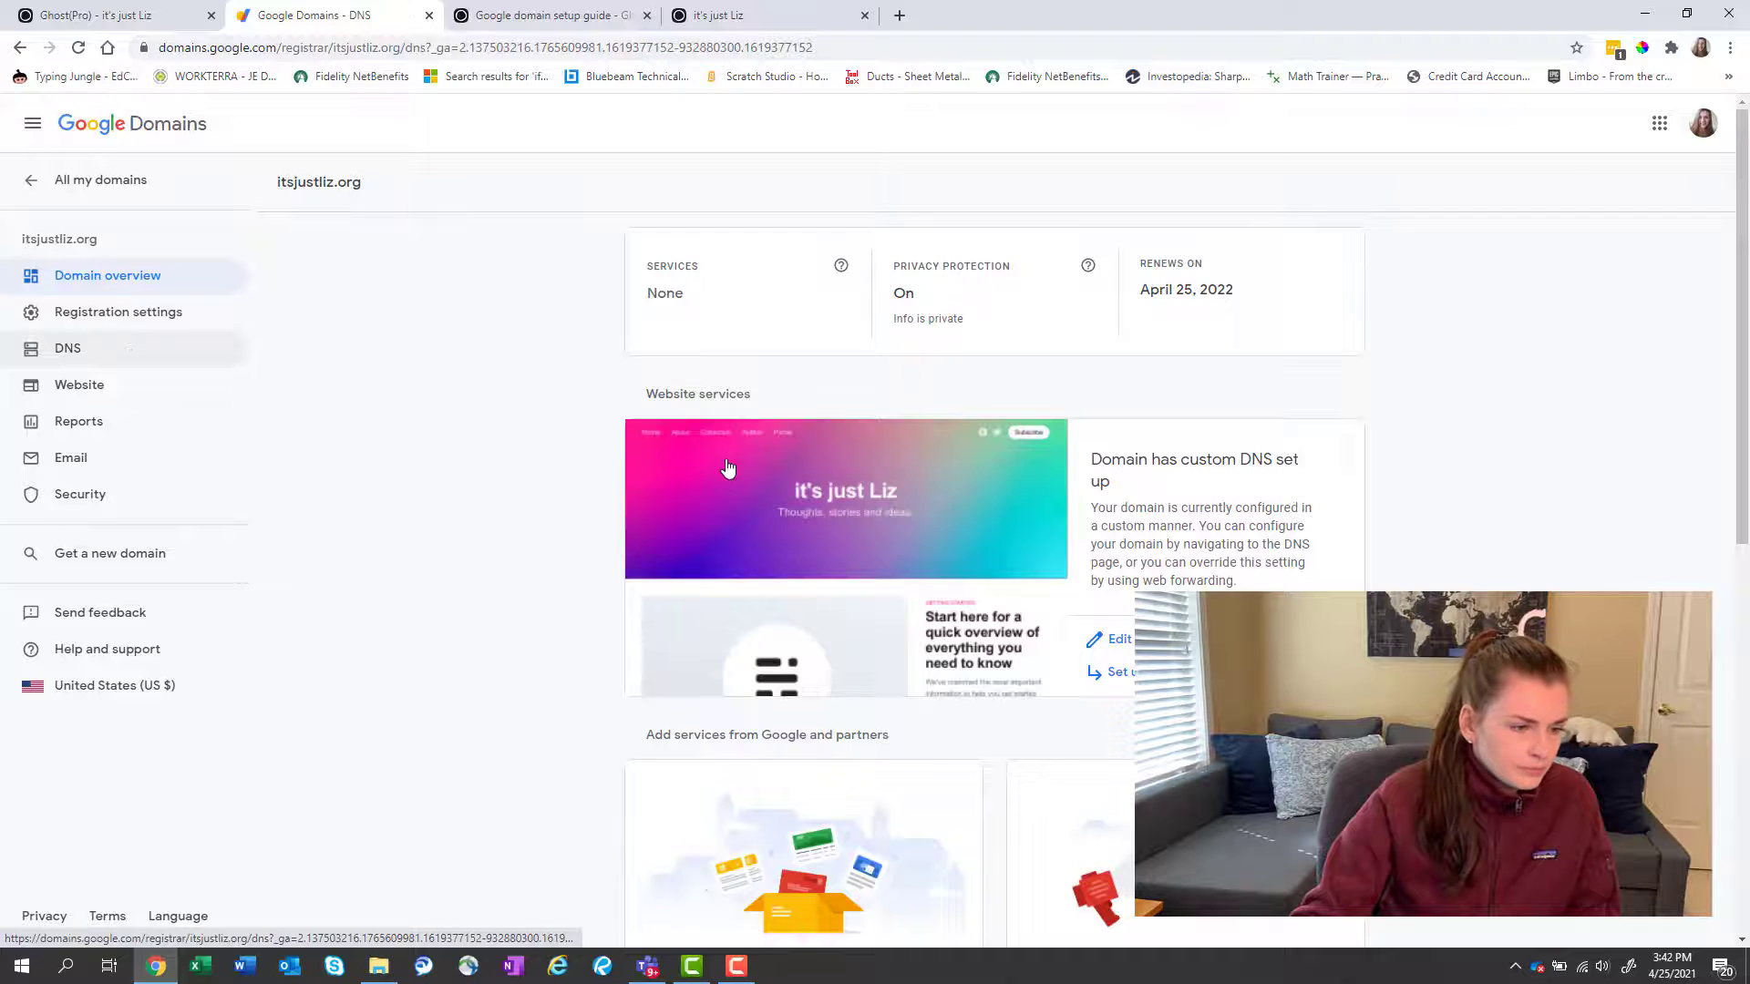
pyautogui.scroll(-3, 719, 551)
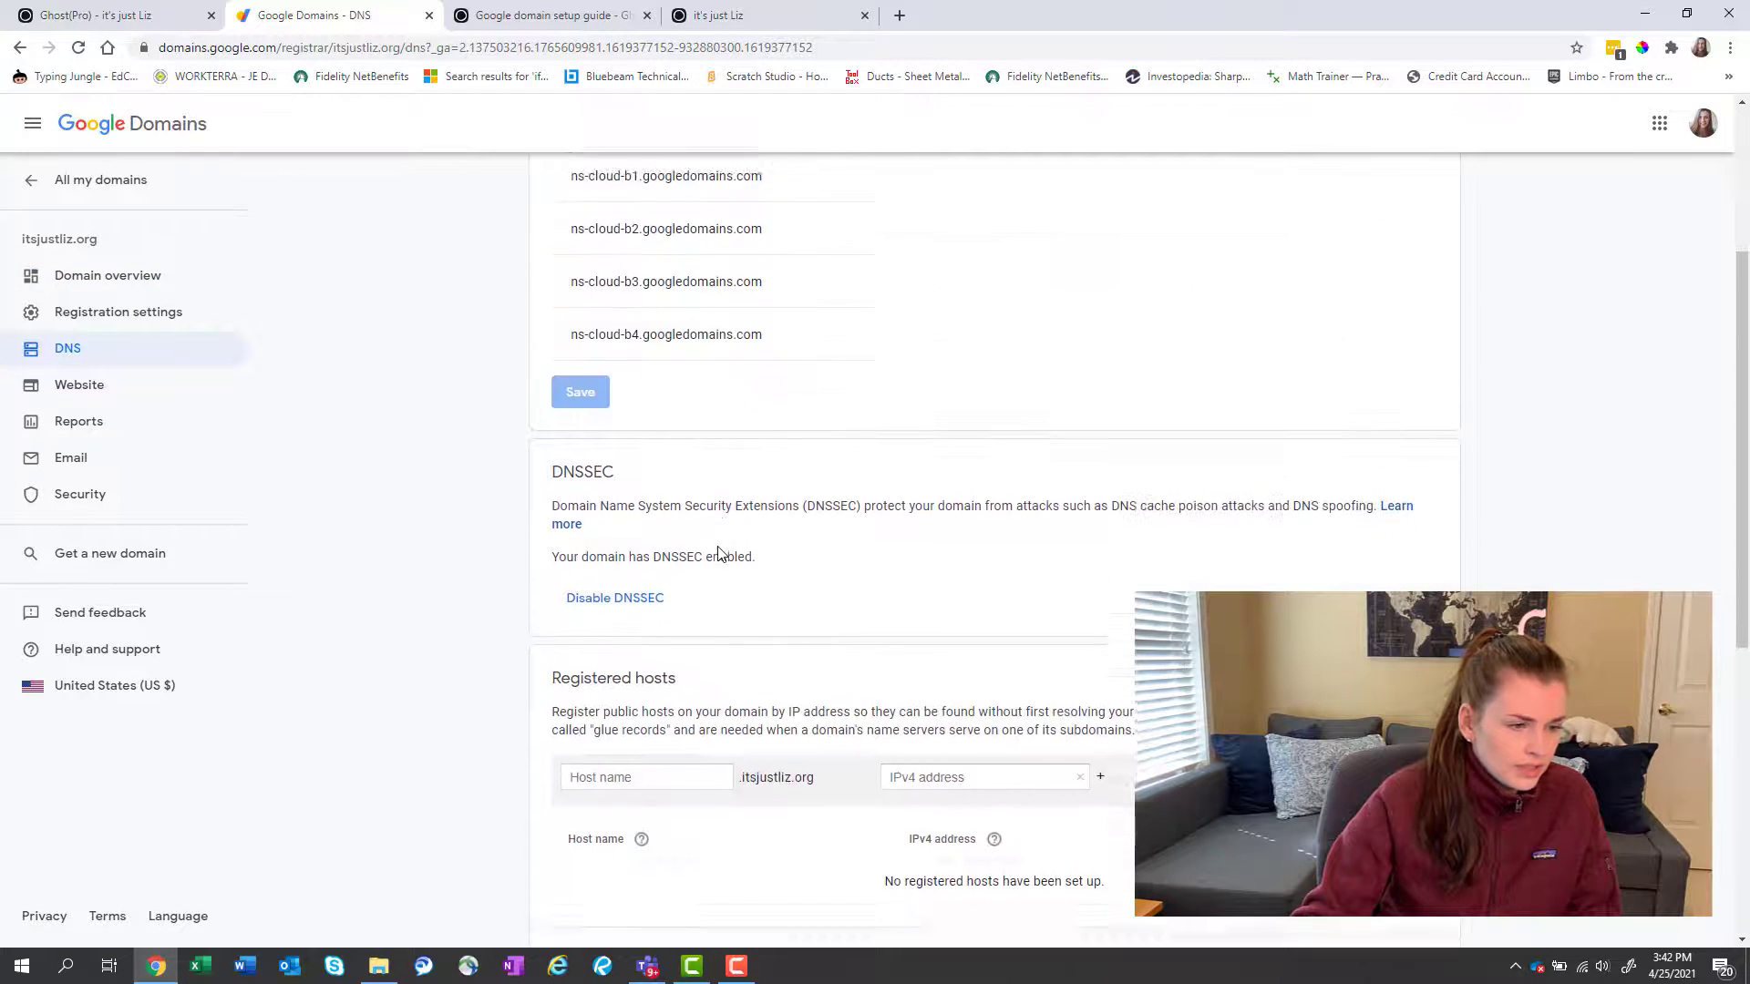
pyautogui.scroll(-6, 719, 553)
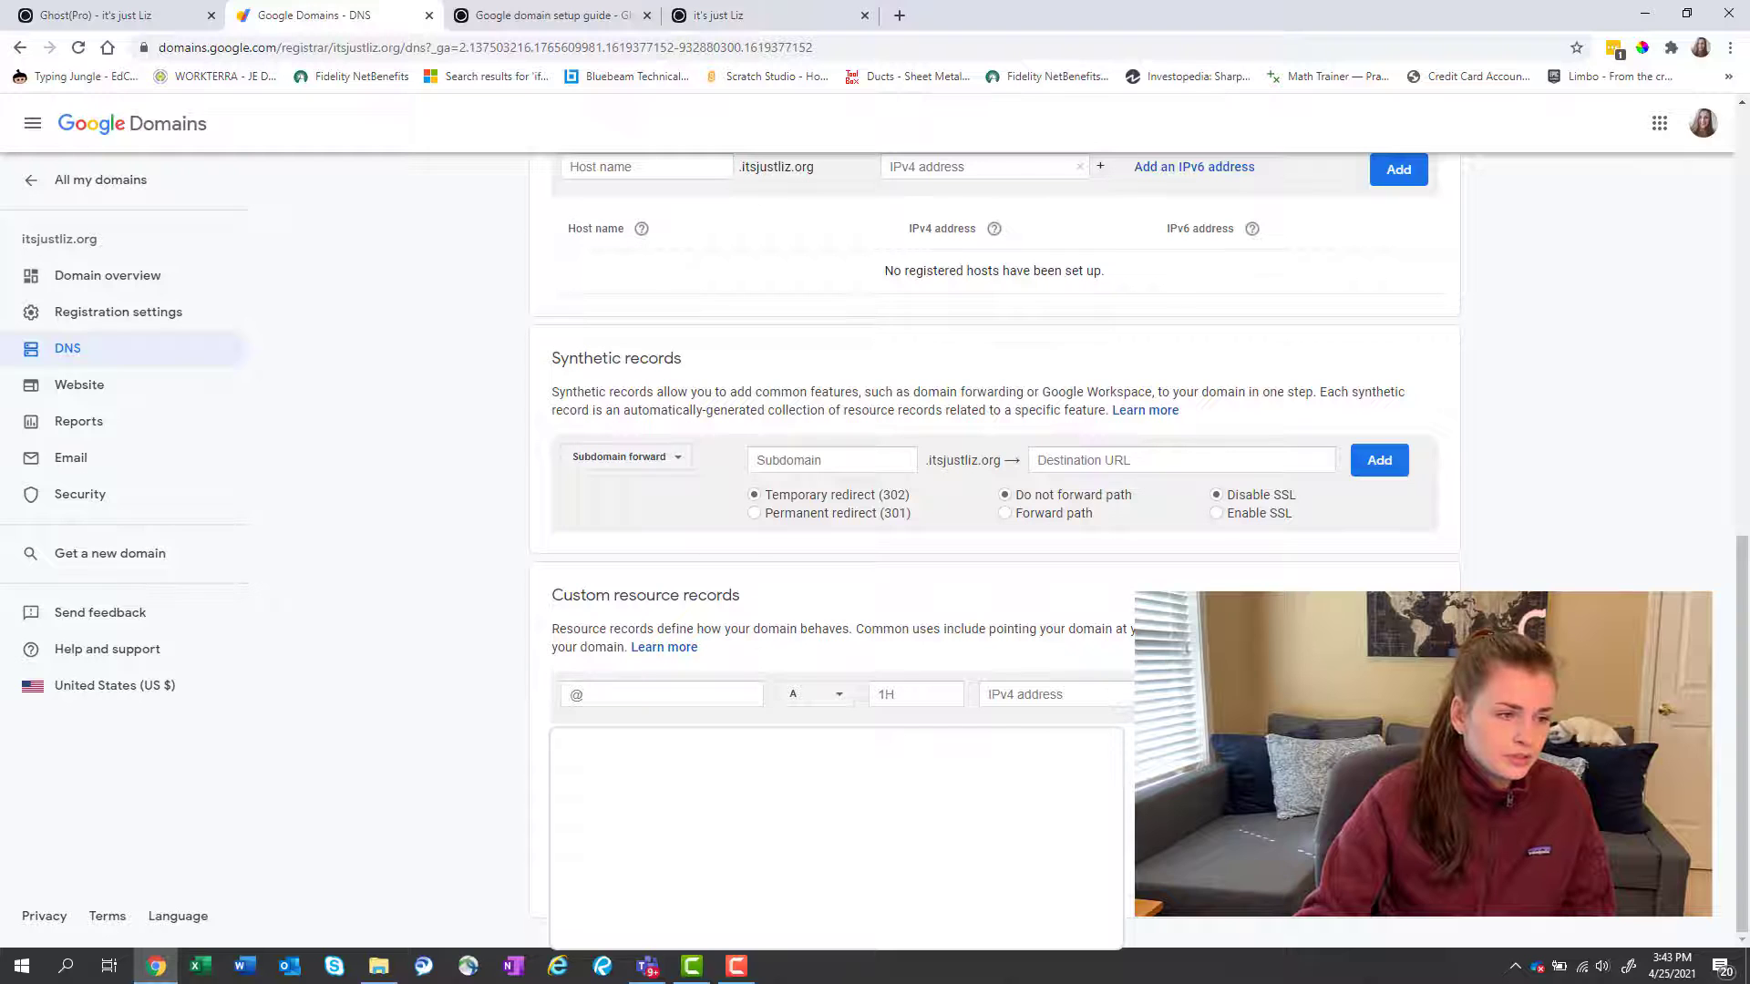
# Compare the blog, the DNS settings and the www record pointing to its-just-liz.ghost.io, then reopen Ghost(Pro) settings.
pyautogui.click(820, 25)
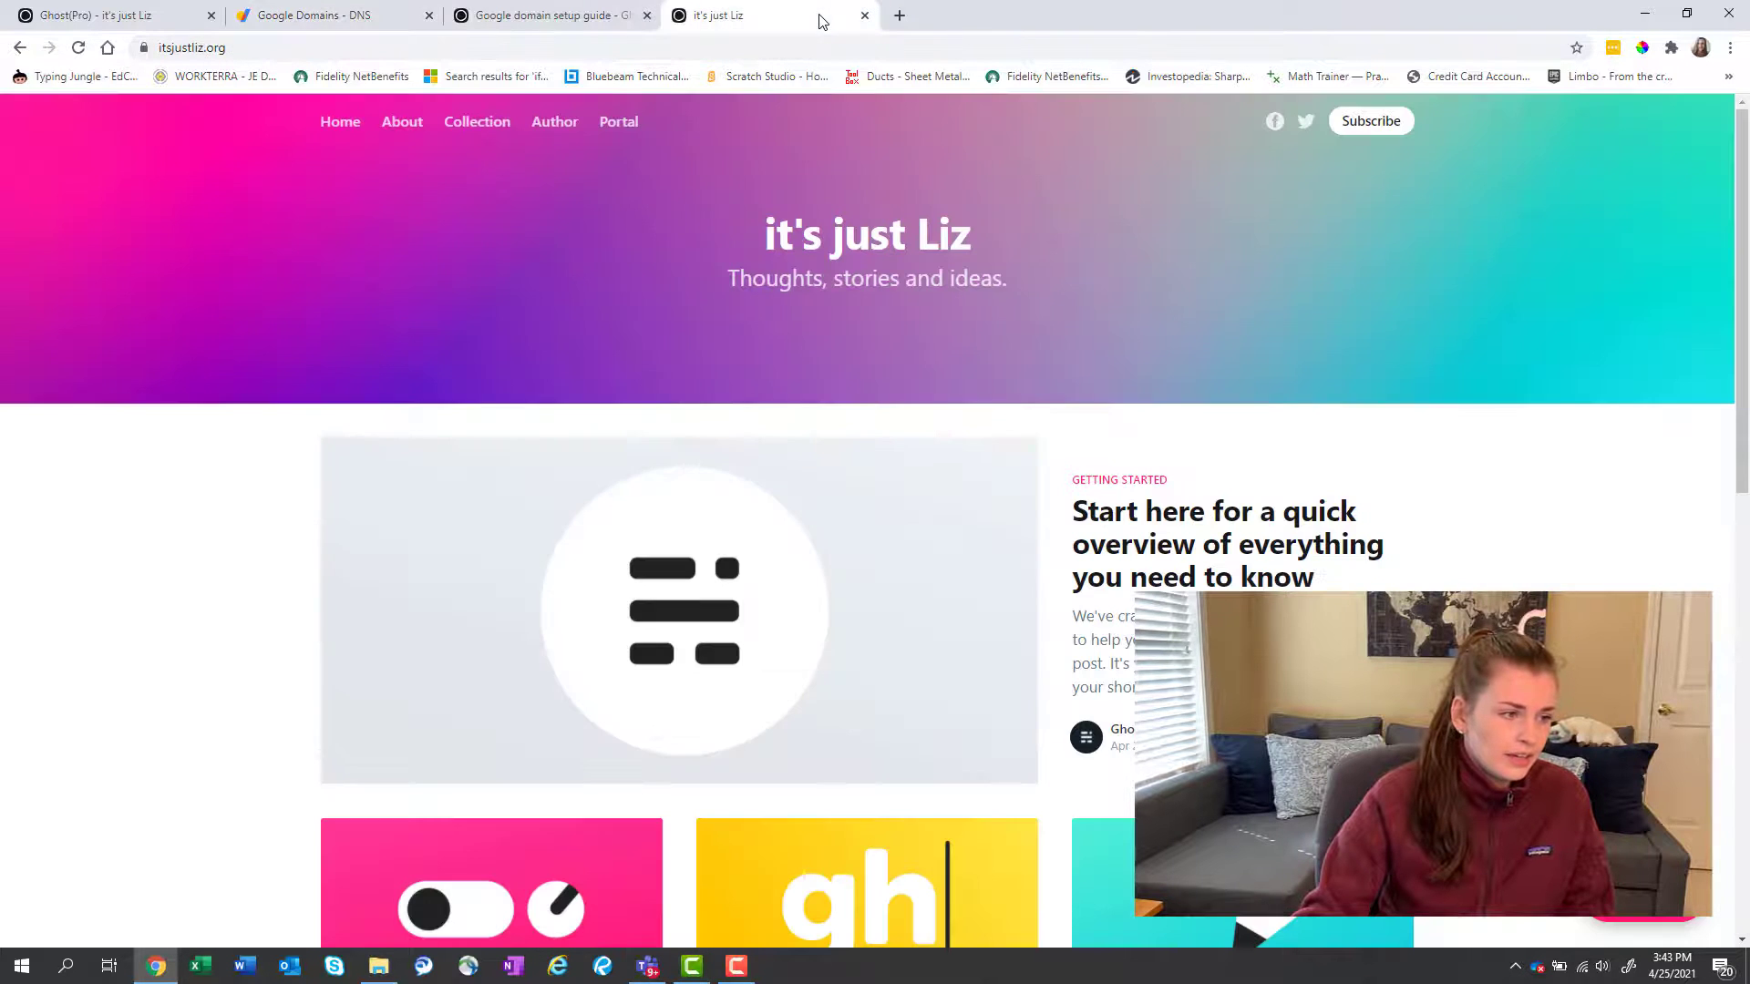
pyautogui.click(156, 15)
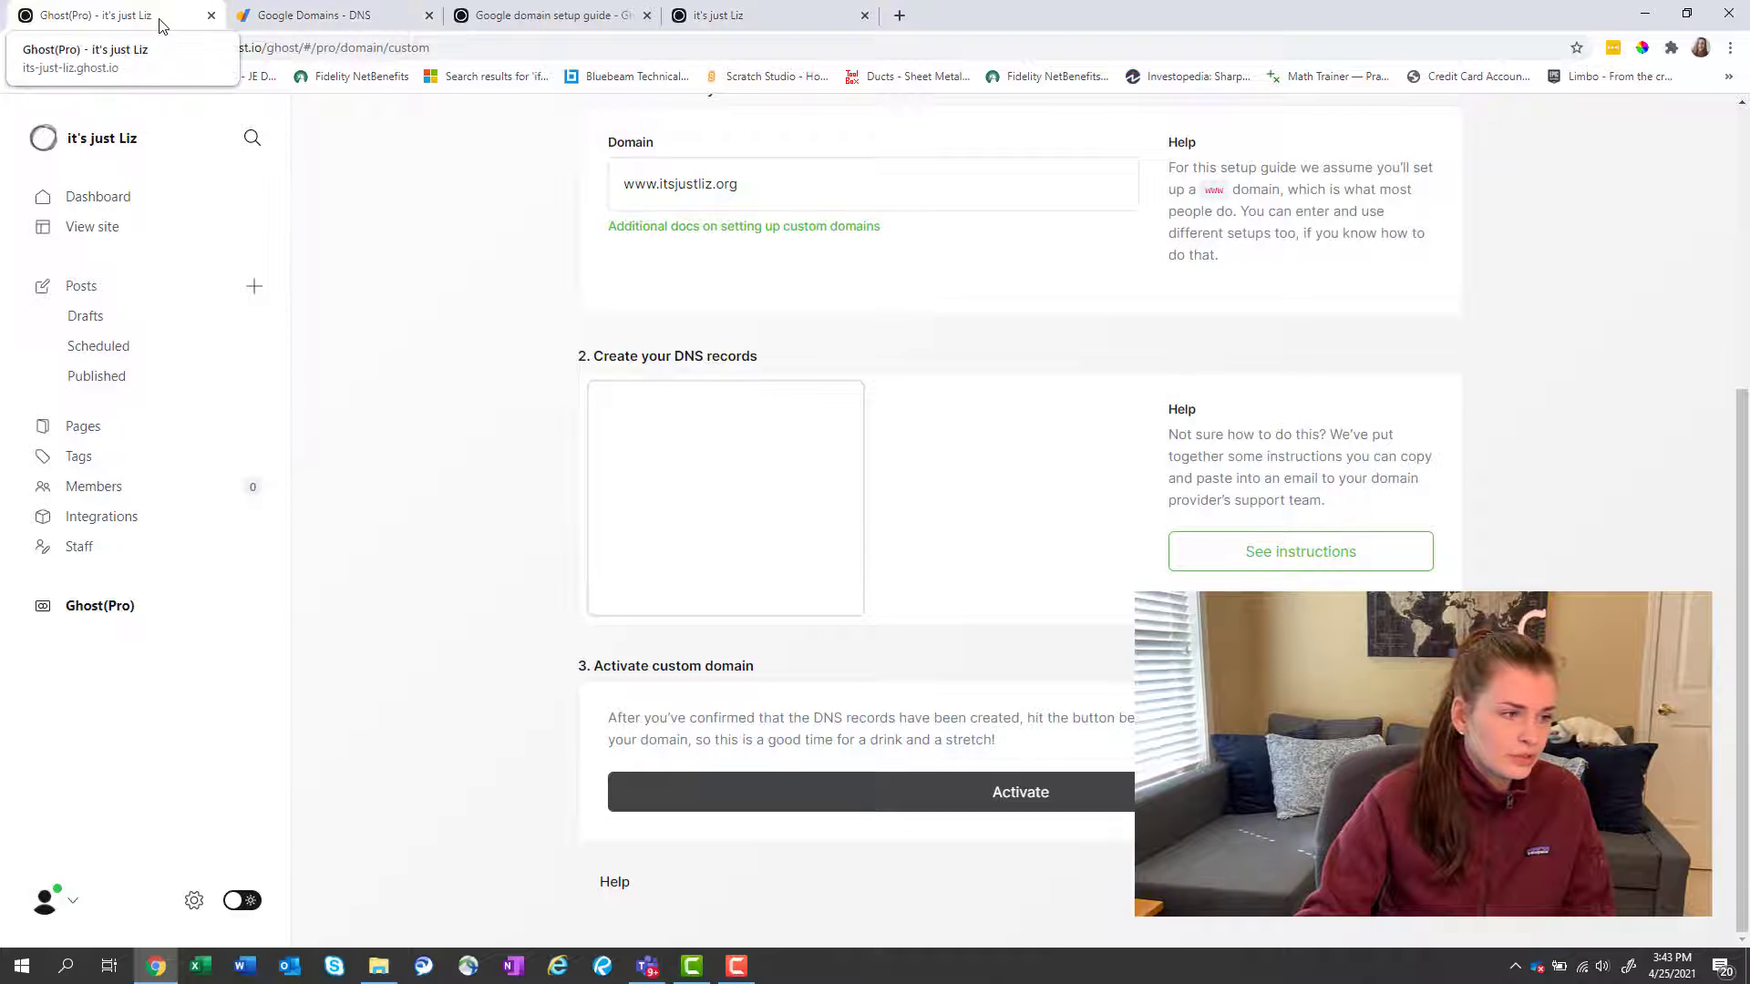
pyautogui.click(304, 17)
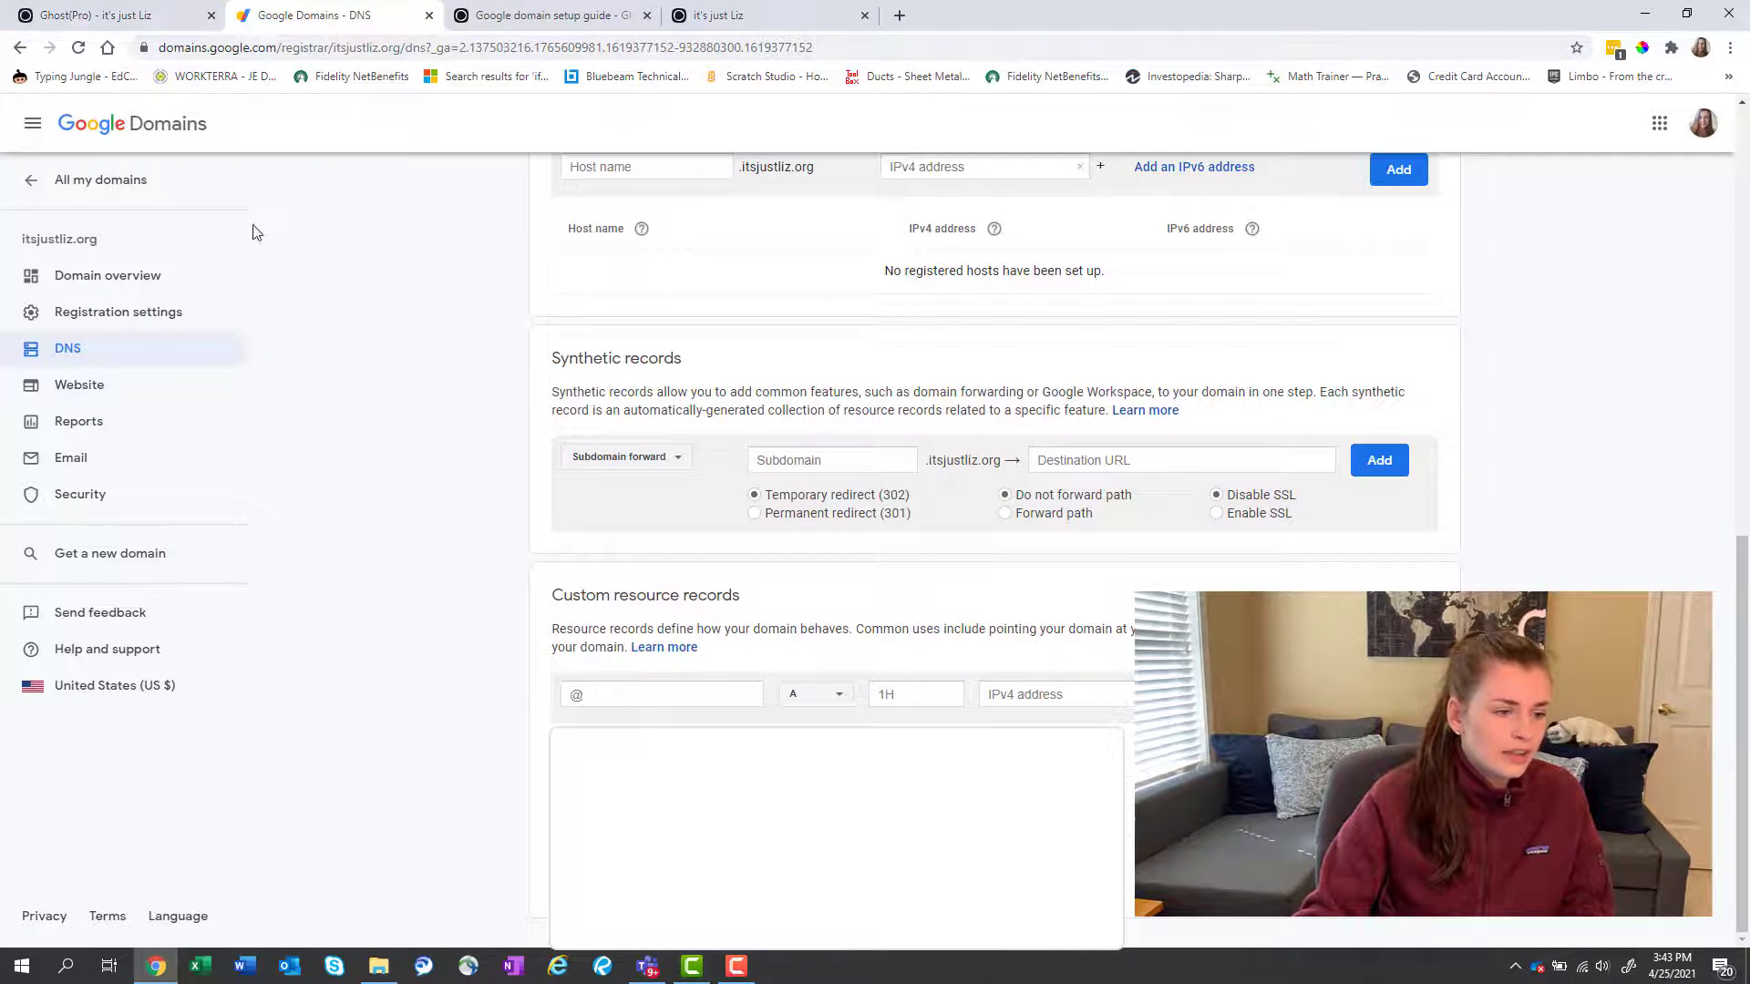
pyautogui.click(149, 21)
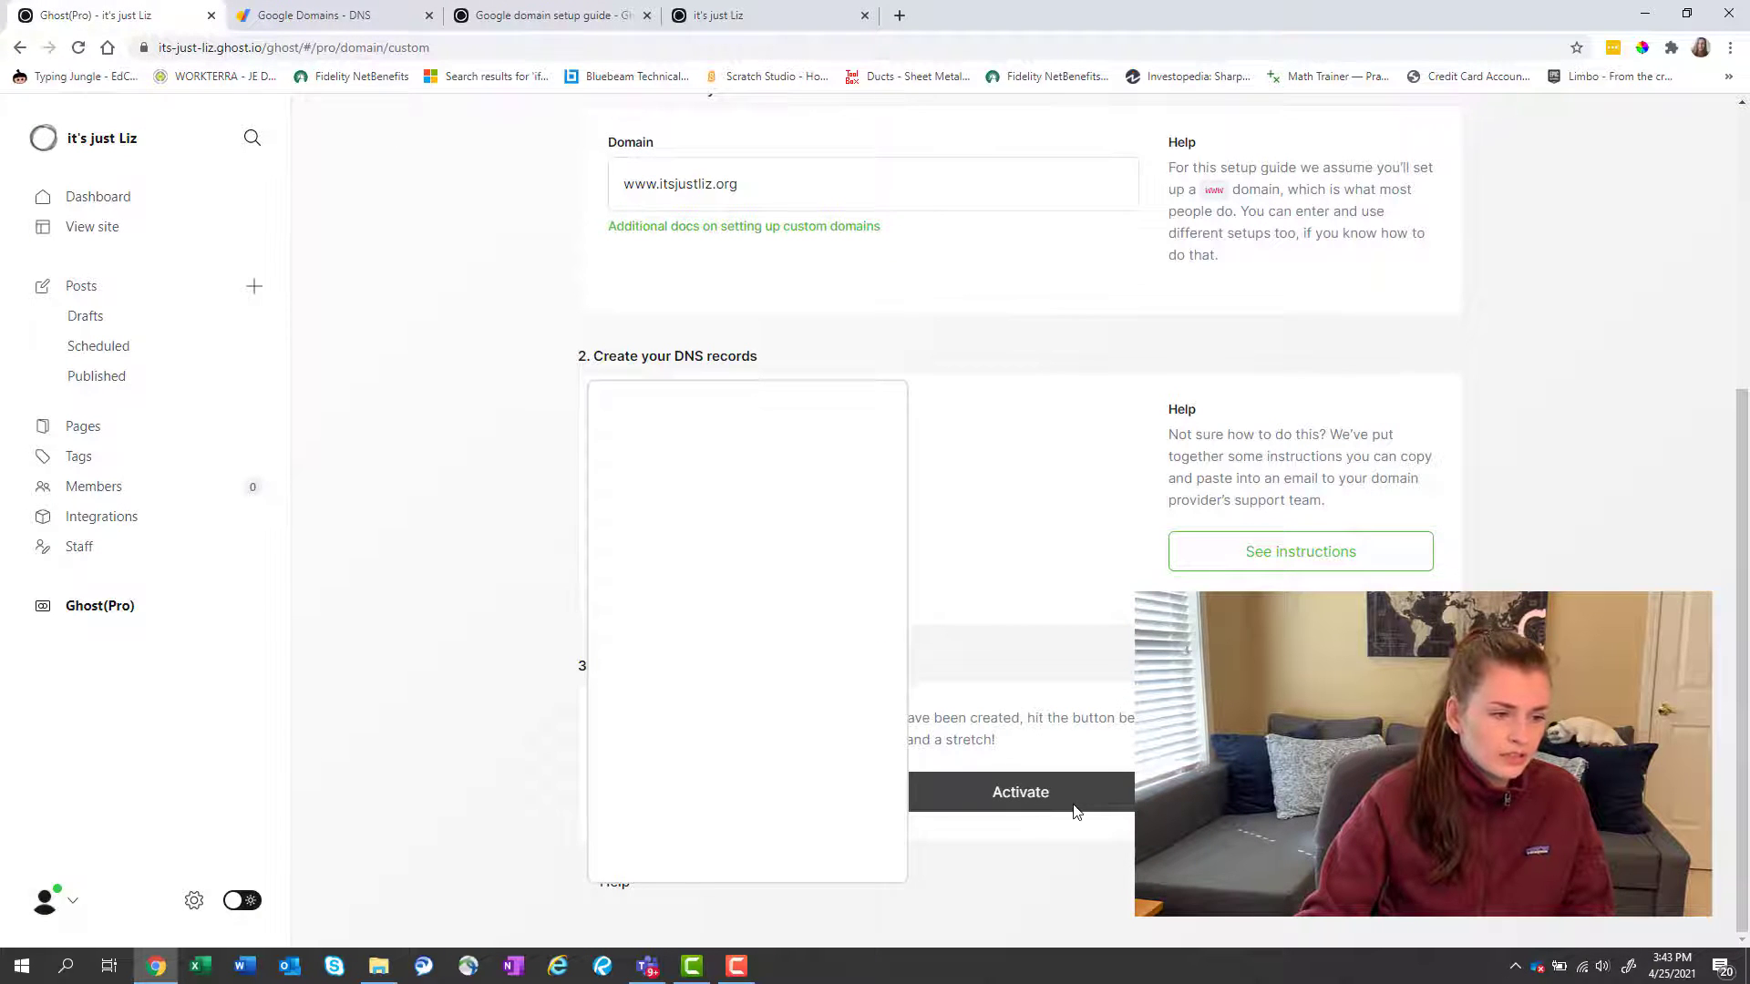
pyautogui.scroll(3, 1074, 811)
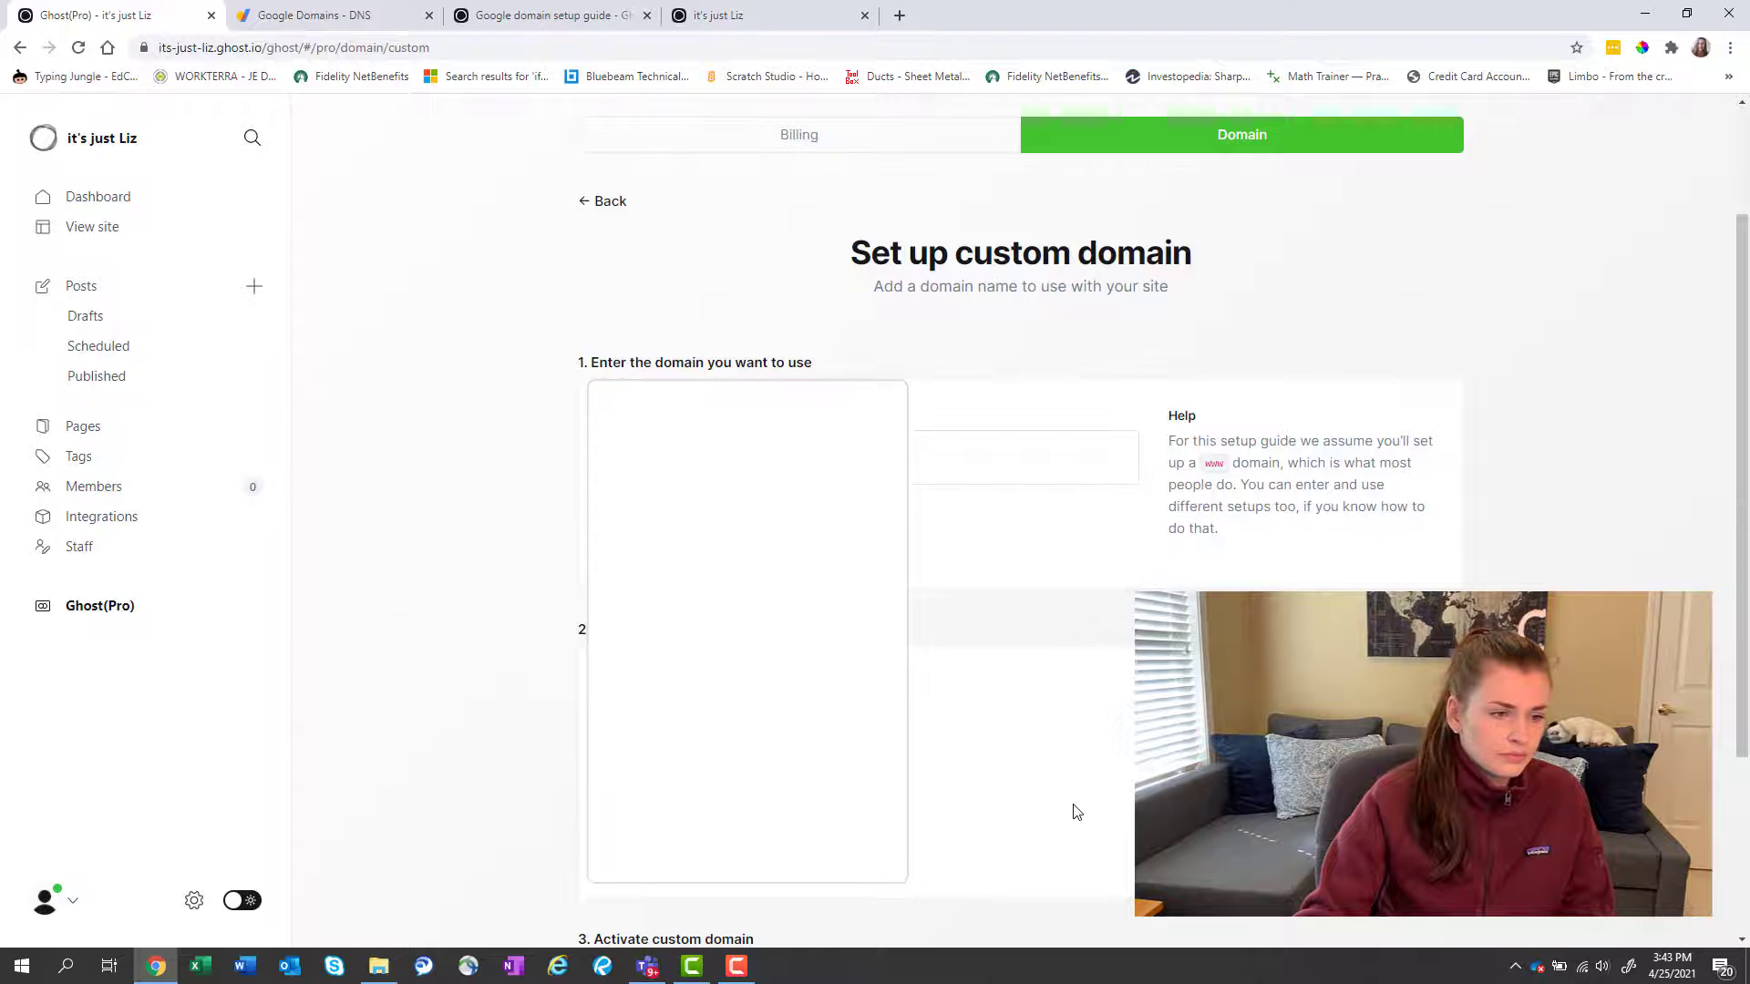
pyautogui.scroll(-3, 1077, 812)
pyautogui.scroll(3, 1077, 810)
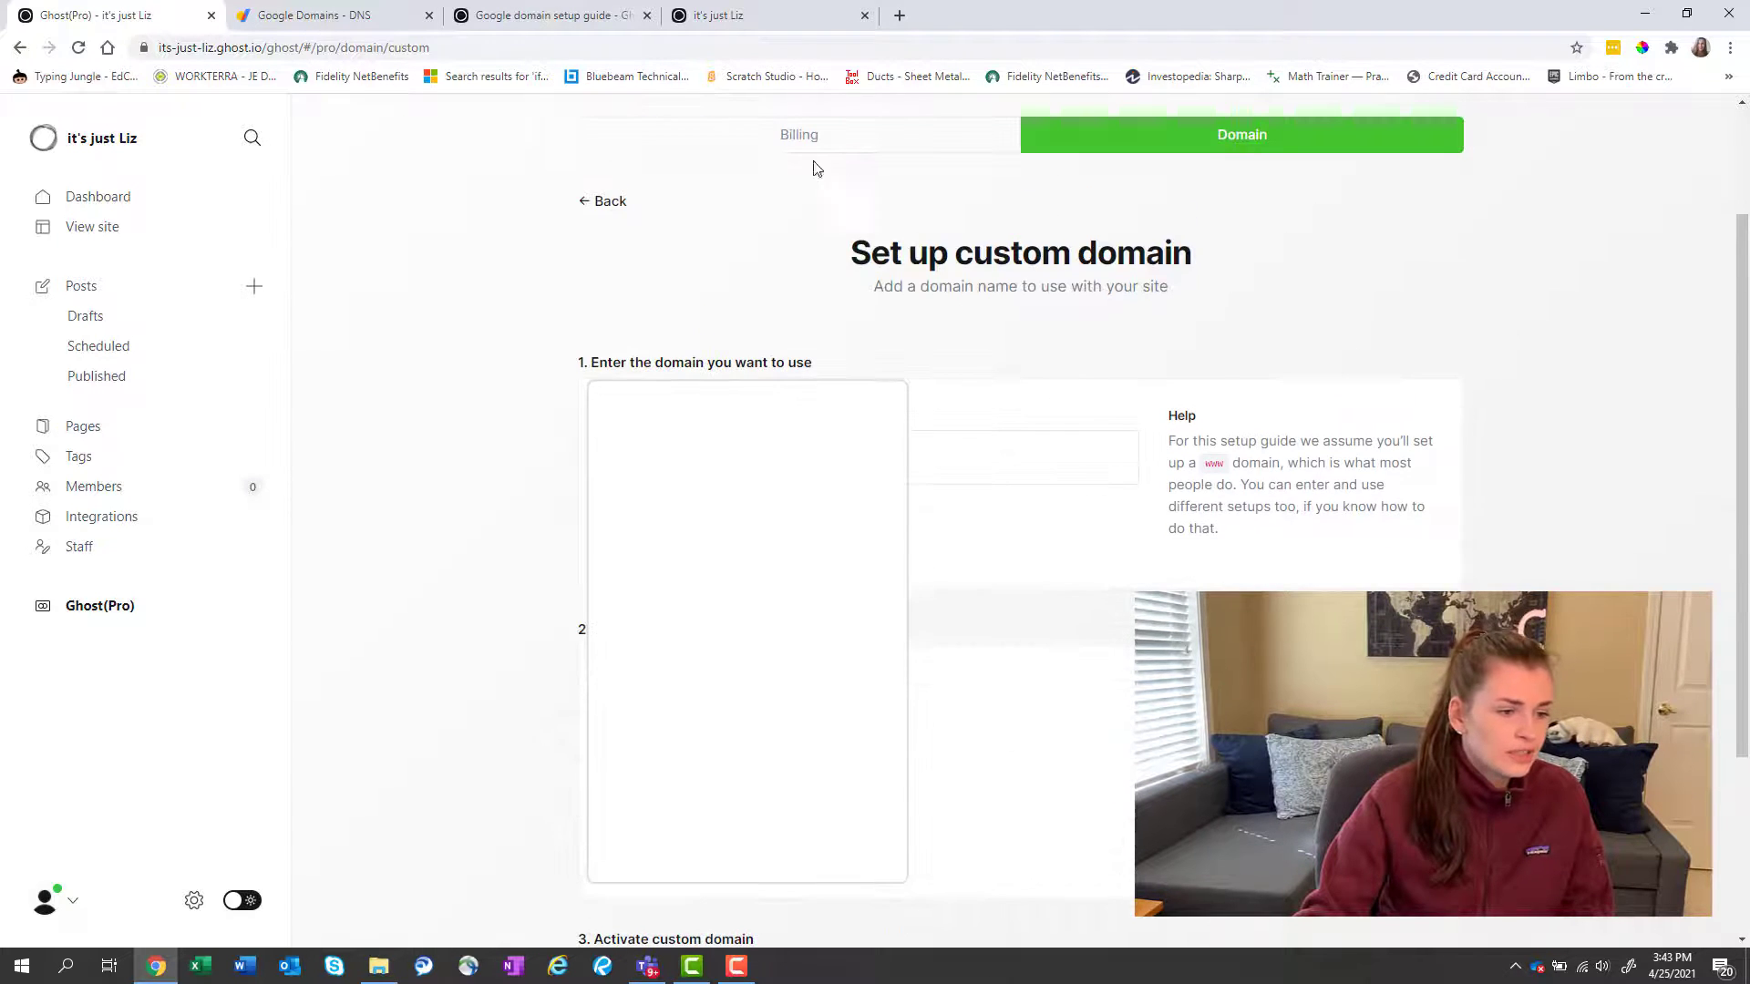
pyautogui.scroll(-3, 683, 382)
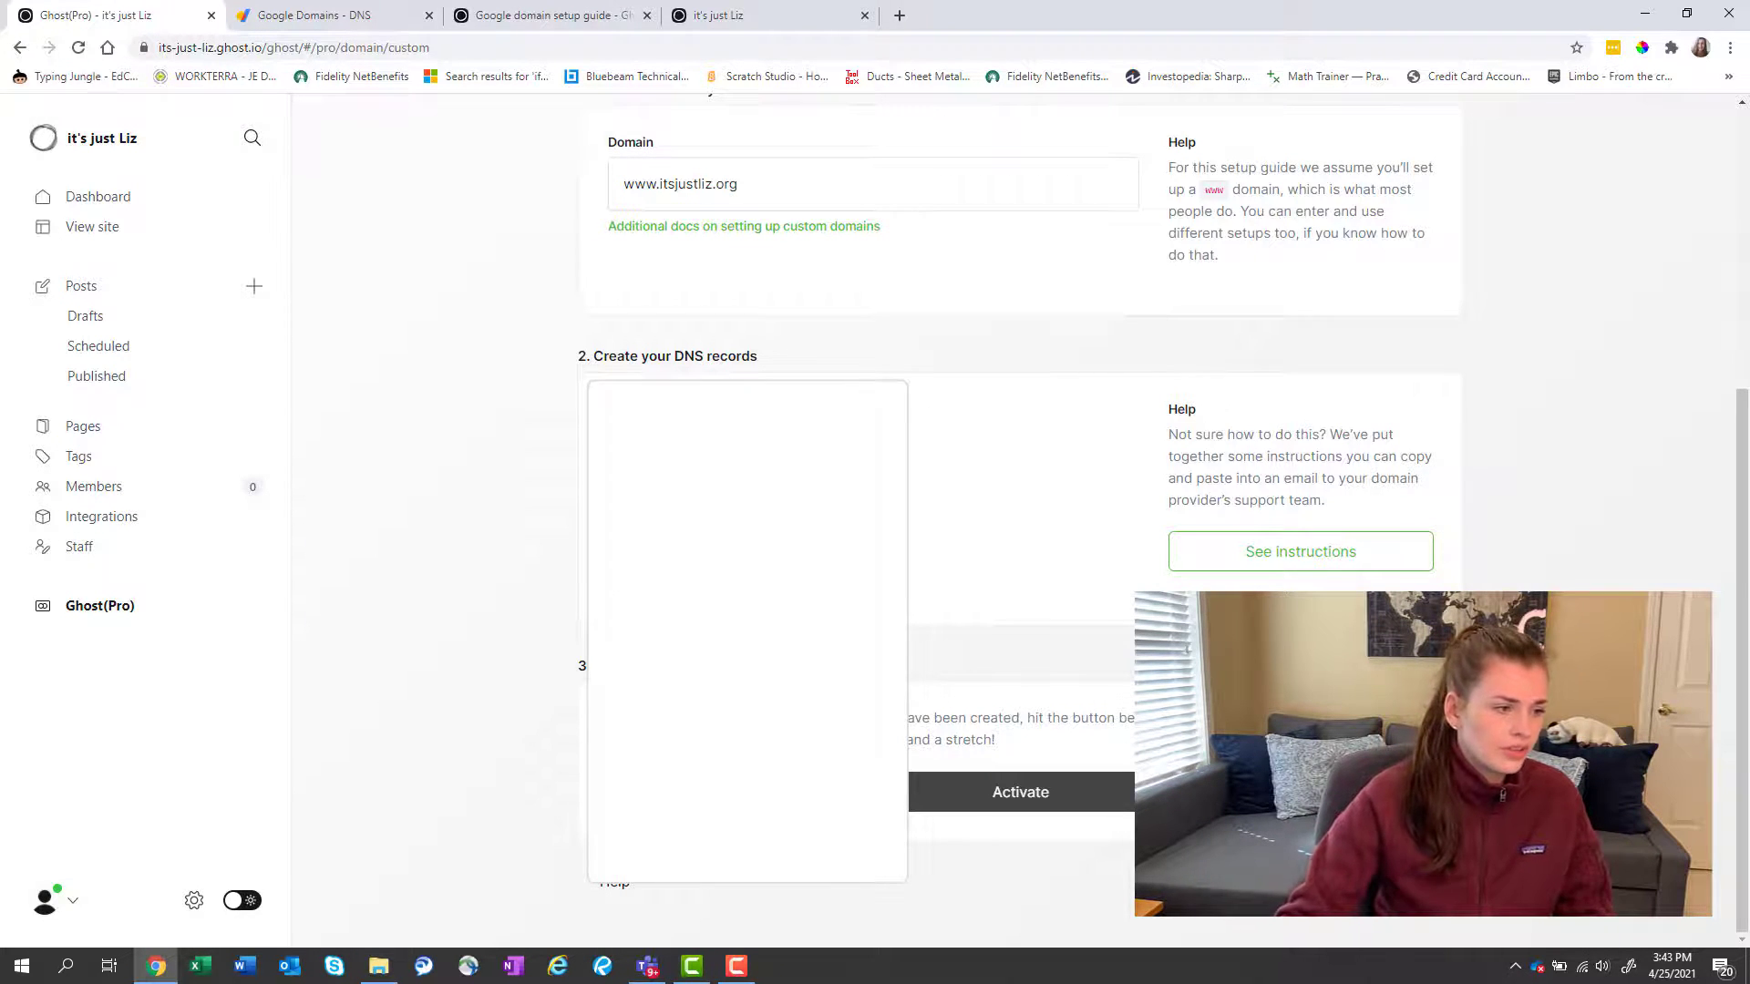
pyautogui.scroll(5, 453, 410)
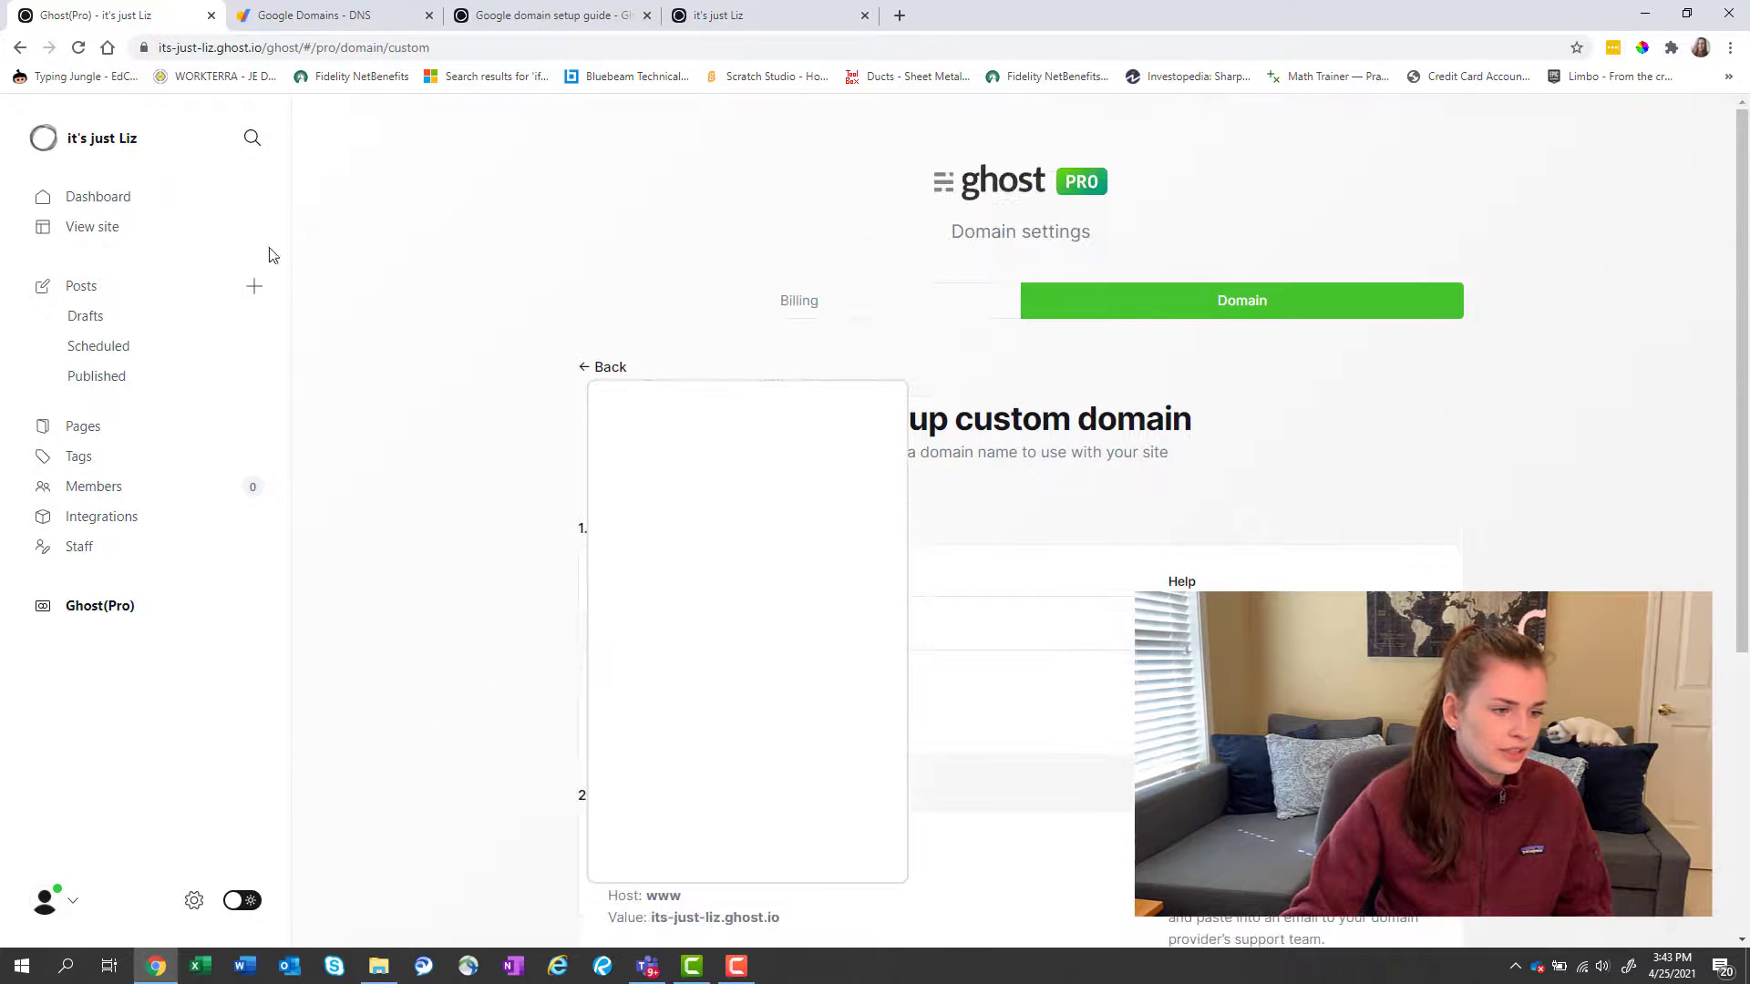
pyautogui.click(138, 606)
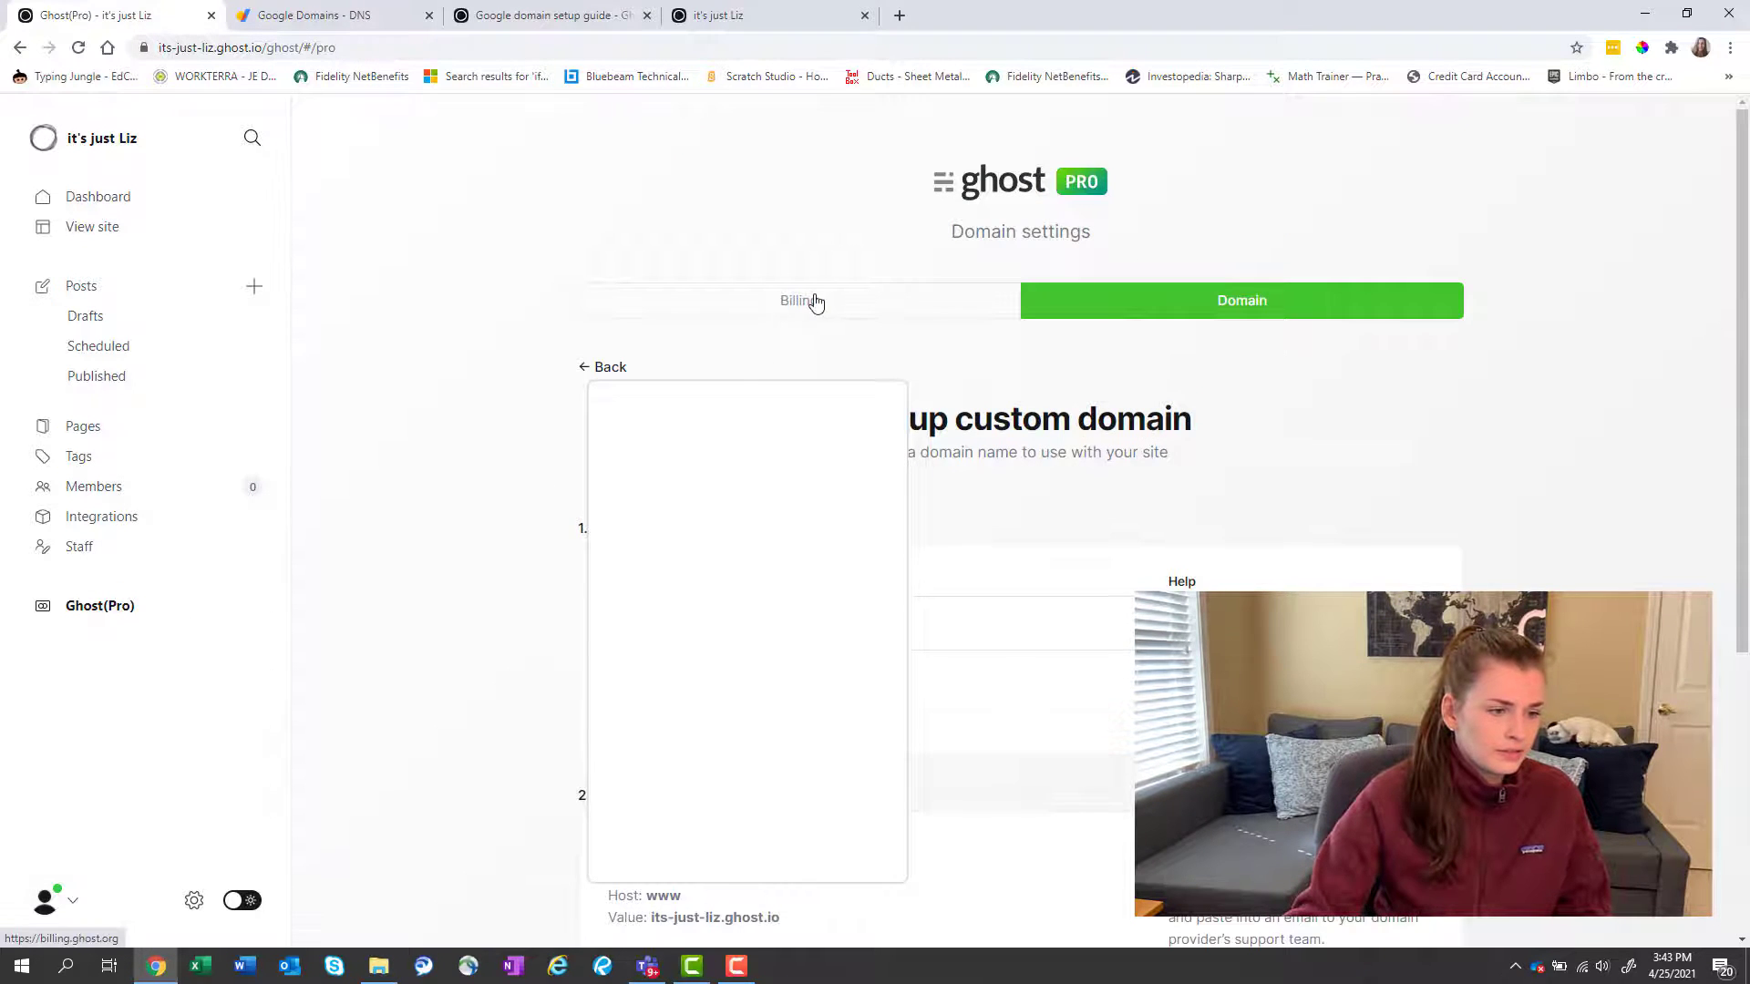
pyautogui.click(1116, 301)
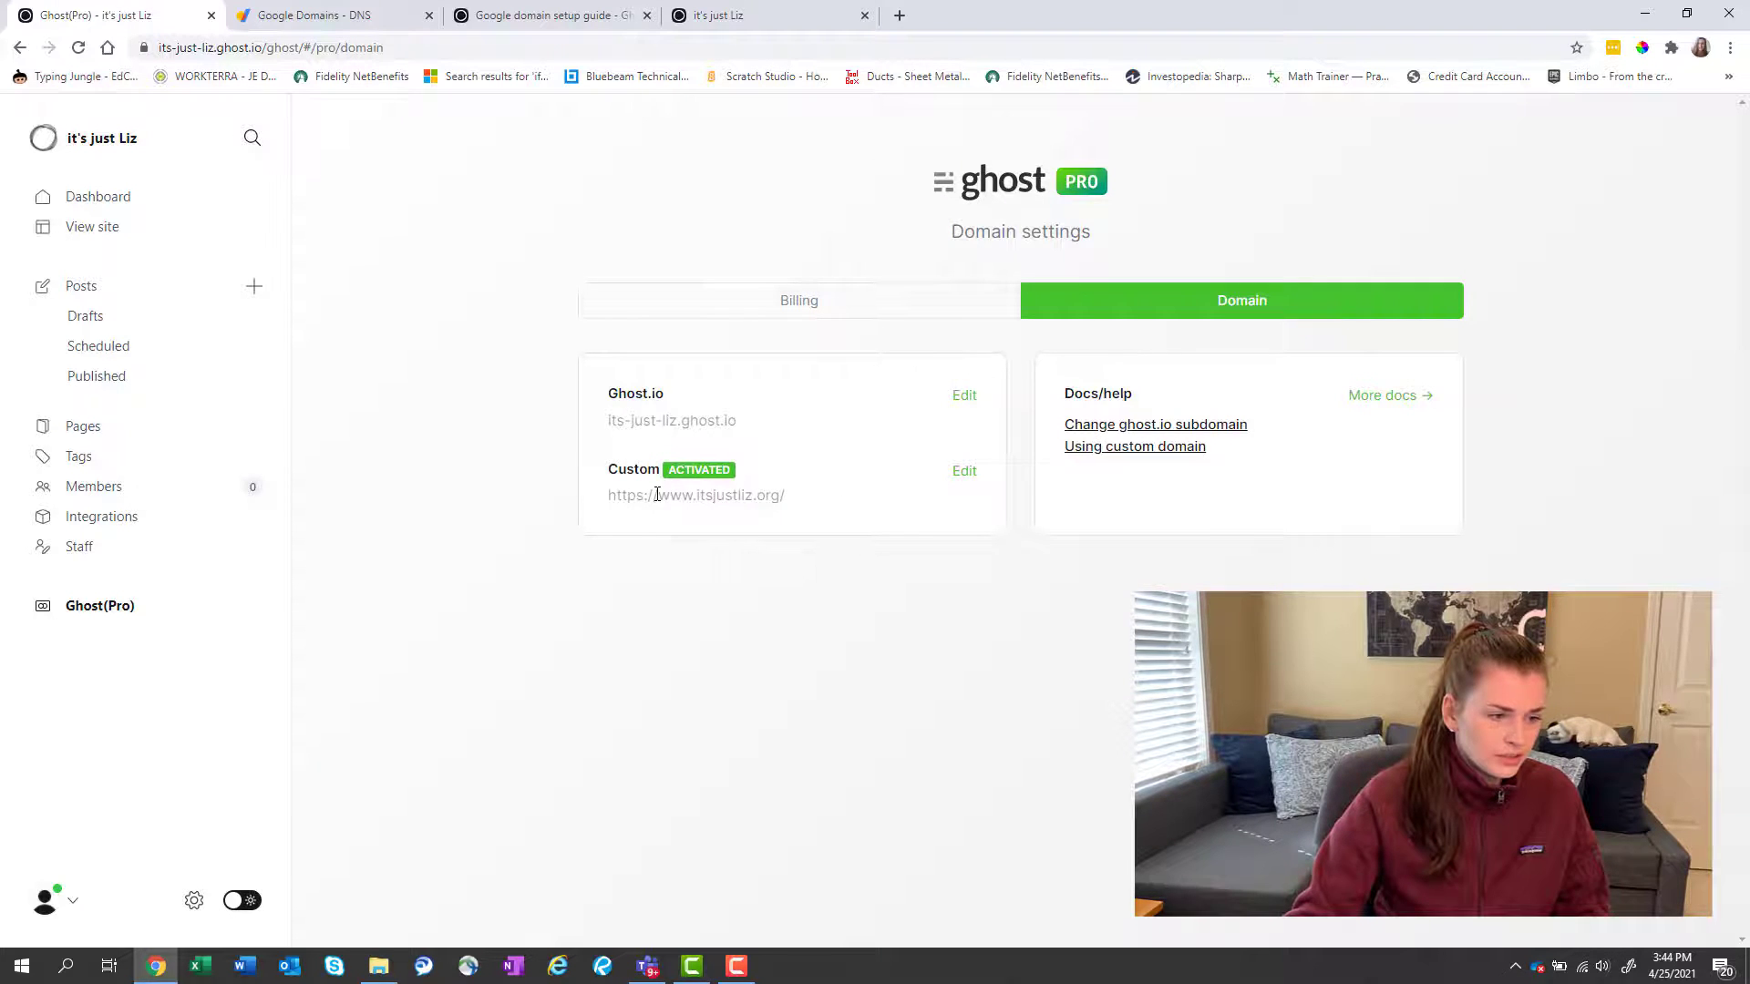
pyautogui.moveTo(656, 494); pyautogui.dragTo(773, 495)
pyautogui.hotkey('ctrl', 'c')
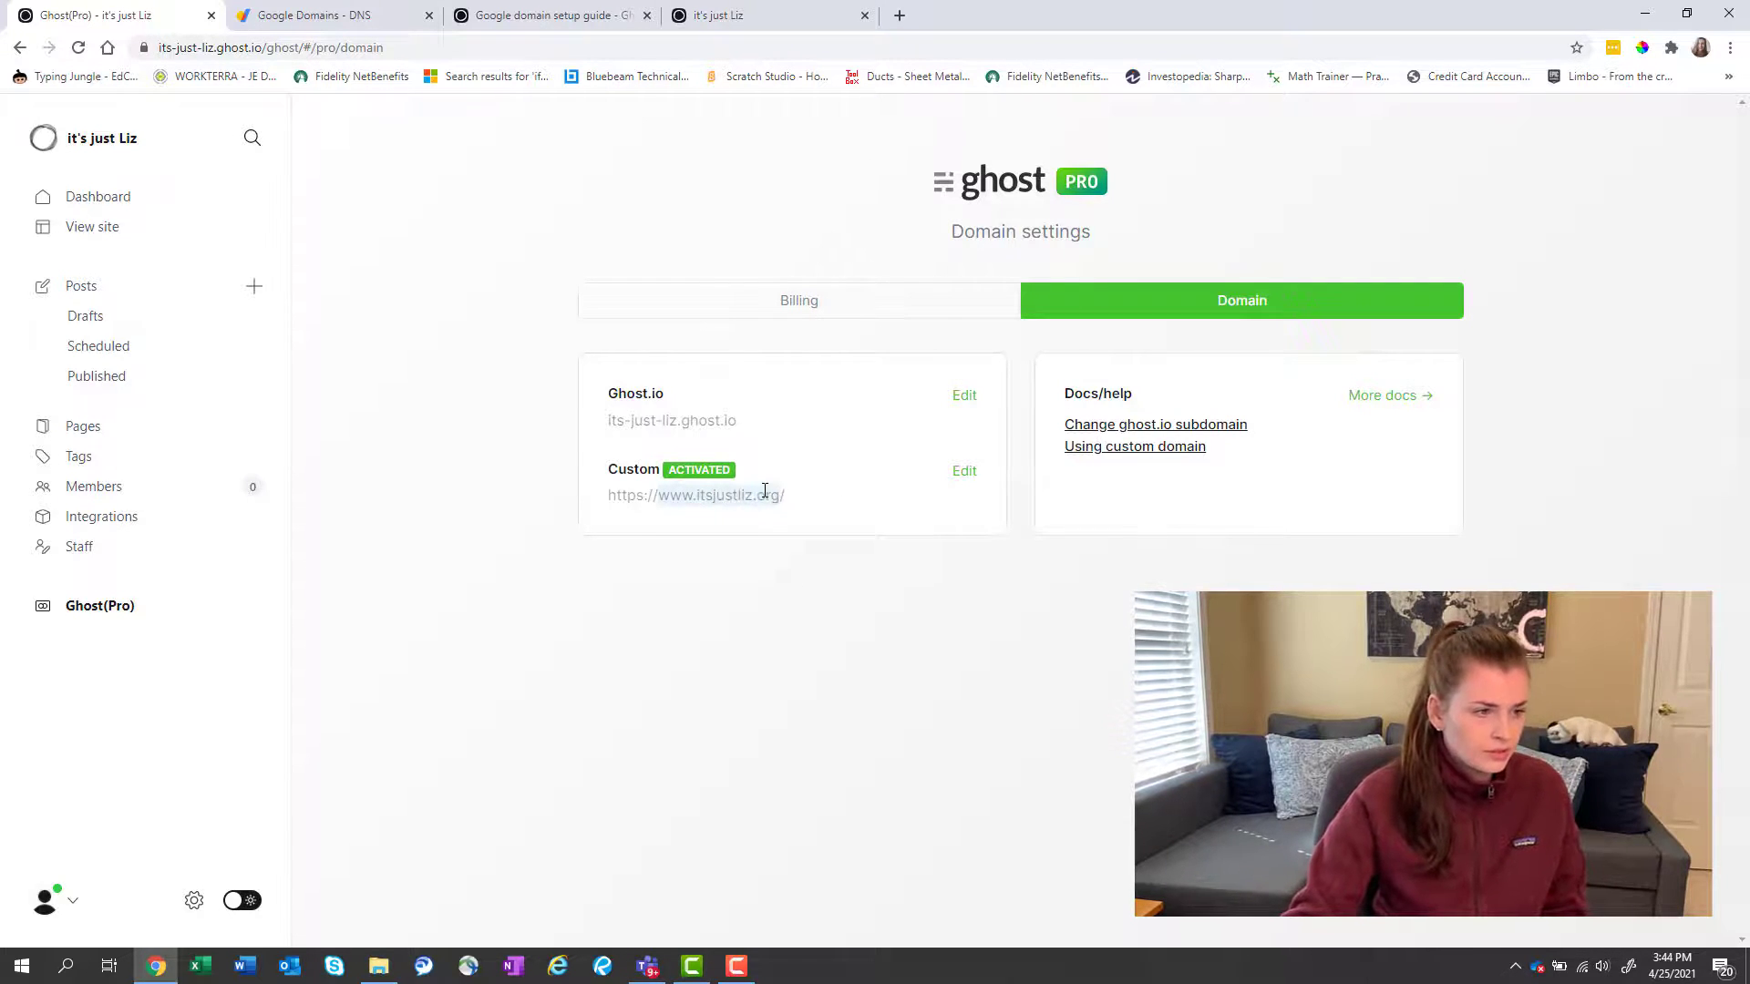
pyautogui.click(720, 16)
pyautogui.click(723, 41)
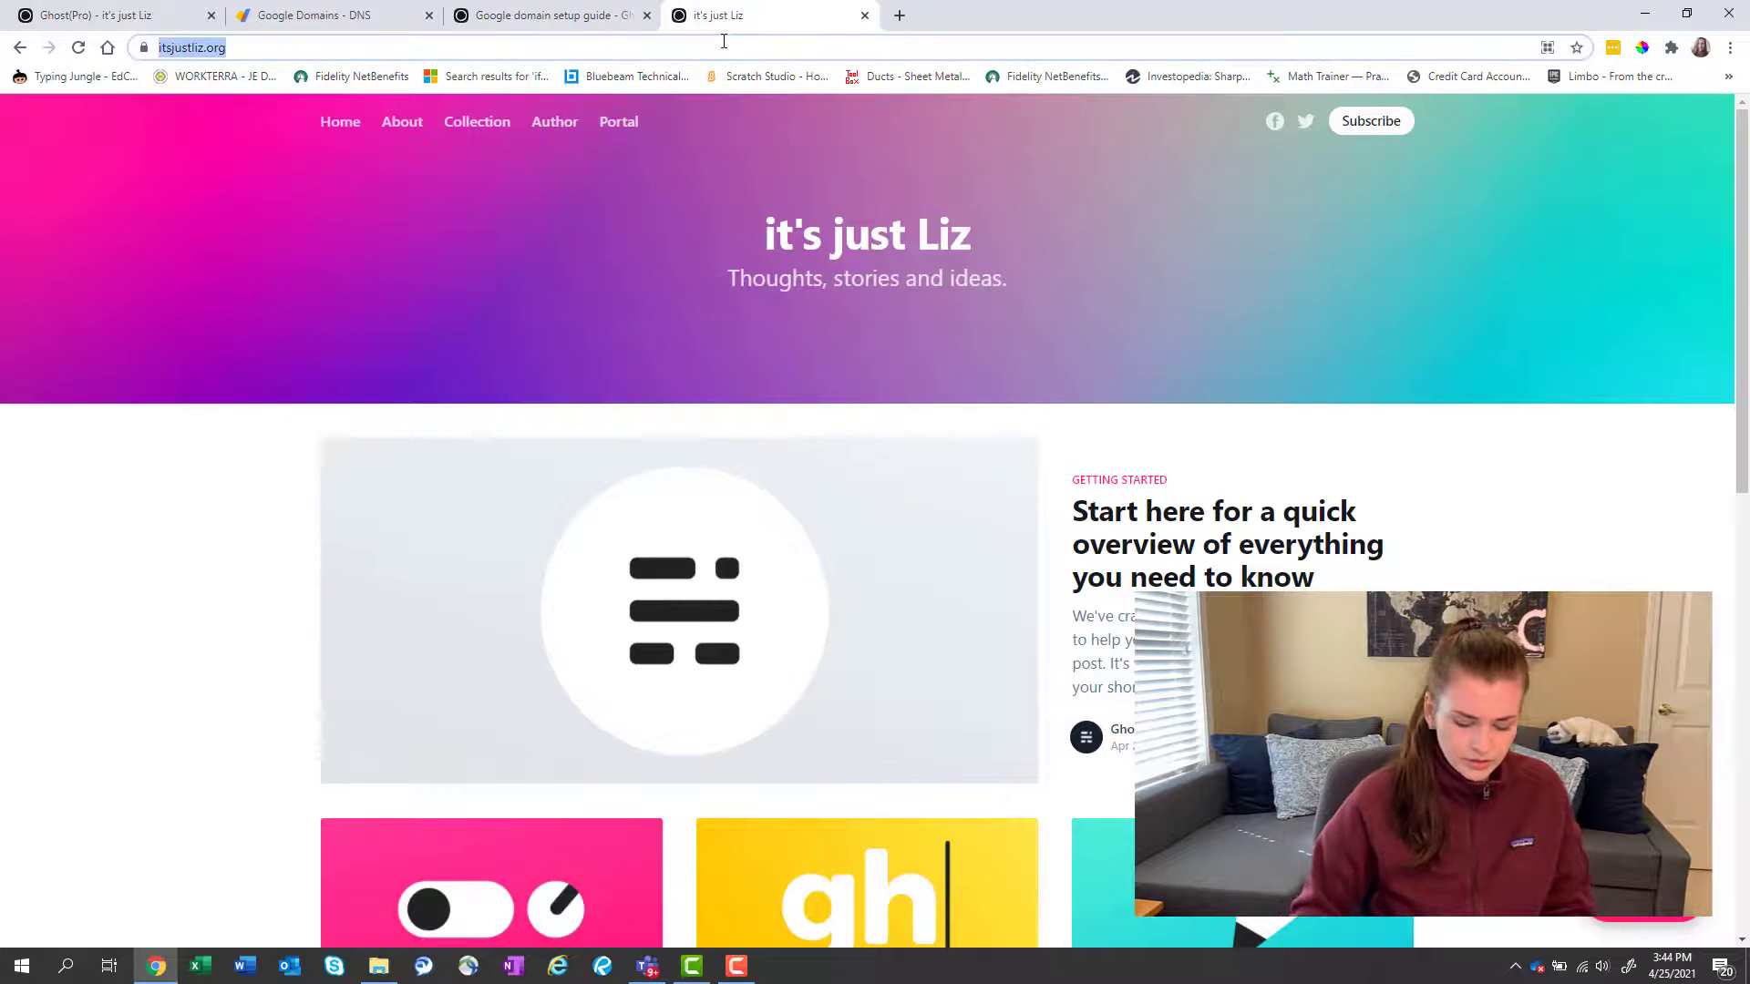
pyautogui.hotkey('ctrl', 'v')
pyautogui.press('Return')
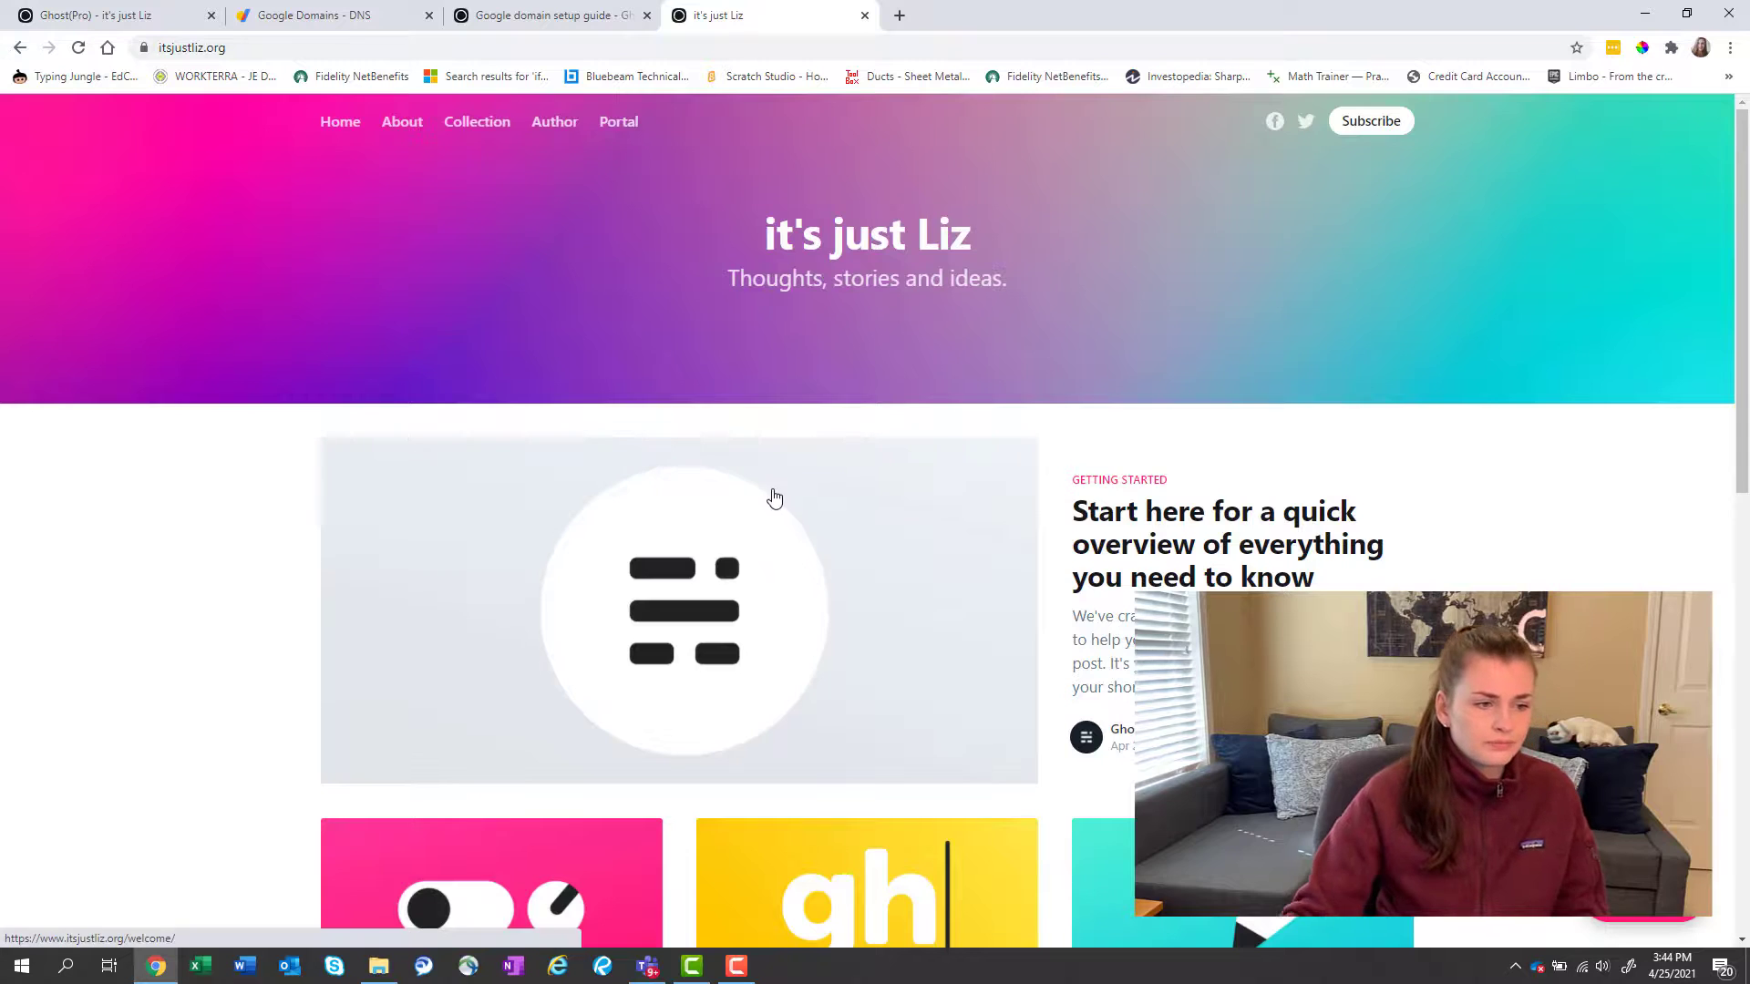
pyautogui.scroll(-4, 793, 520)
pyautogui.scroll(4, 848, 570)
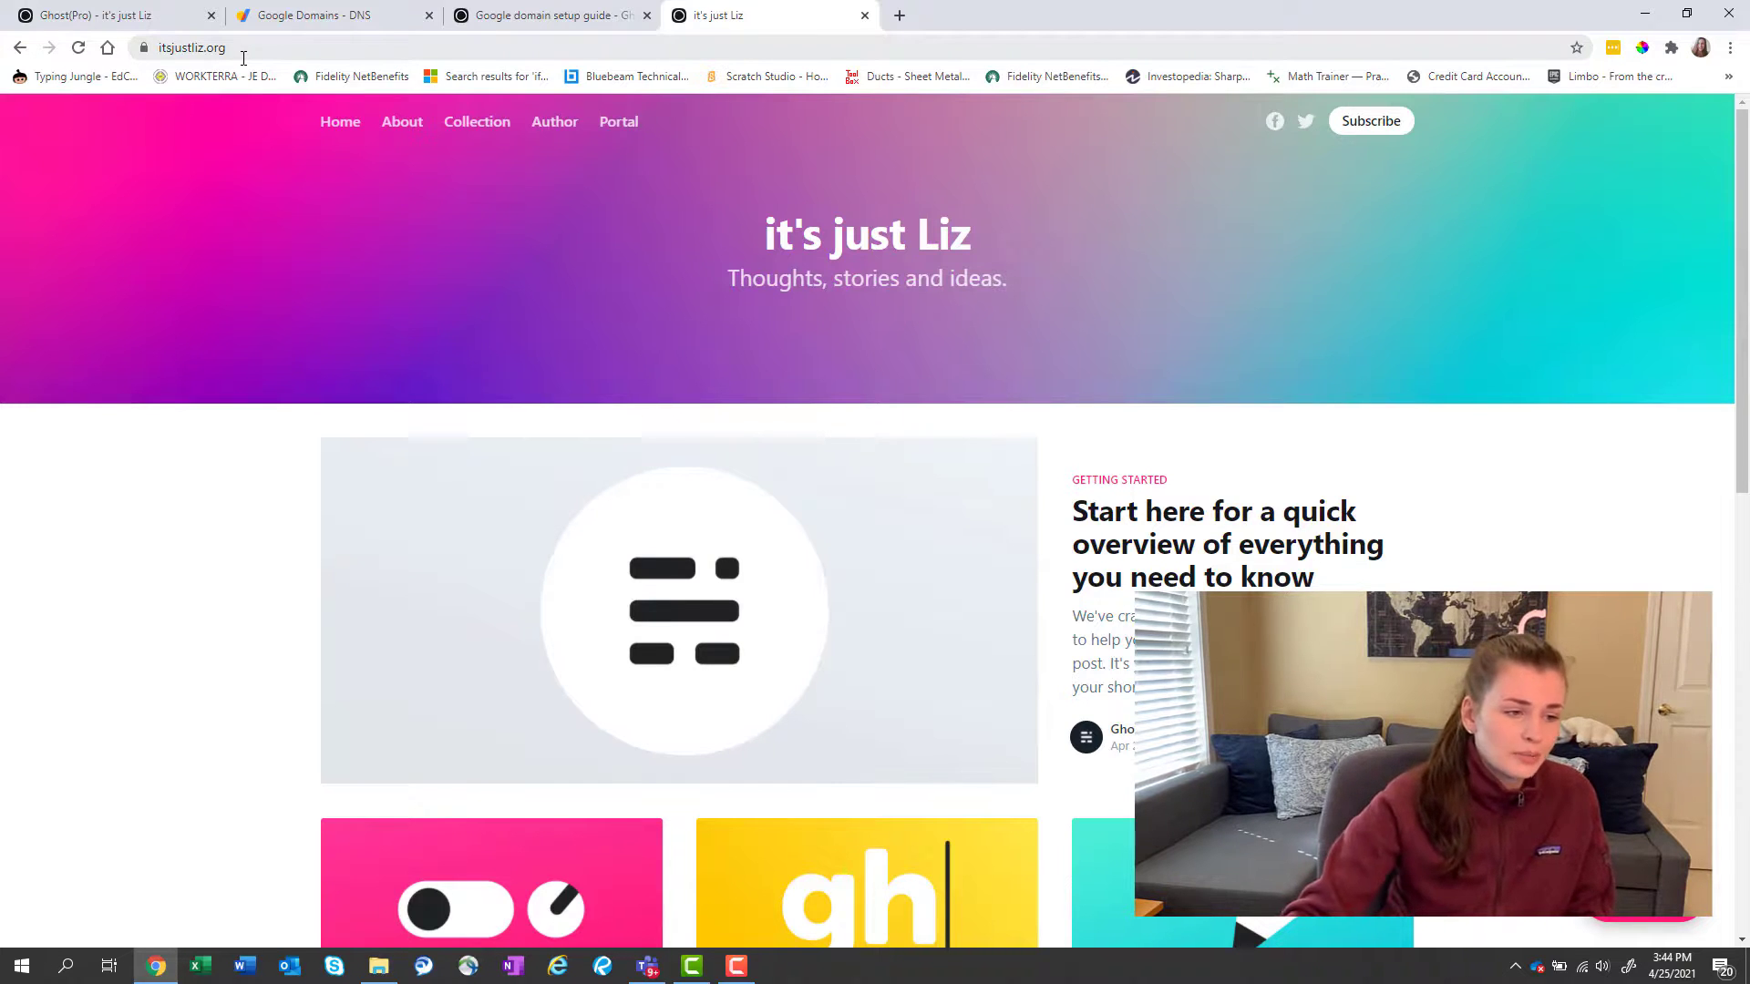
pyautogui.scroll(-10, 608, 437)
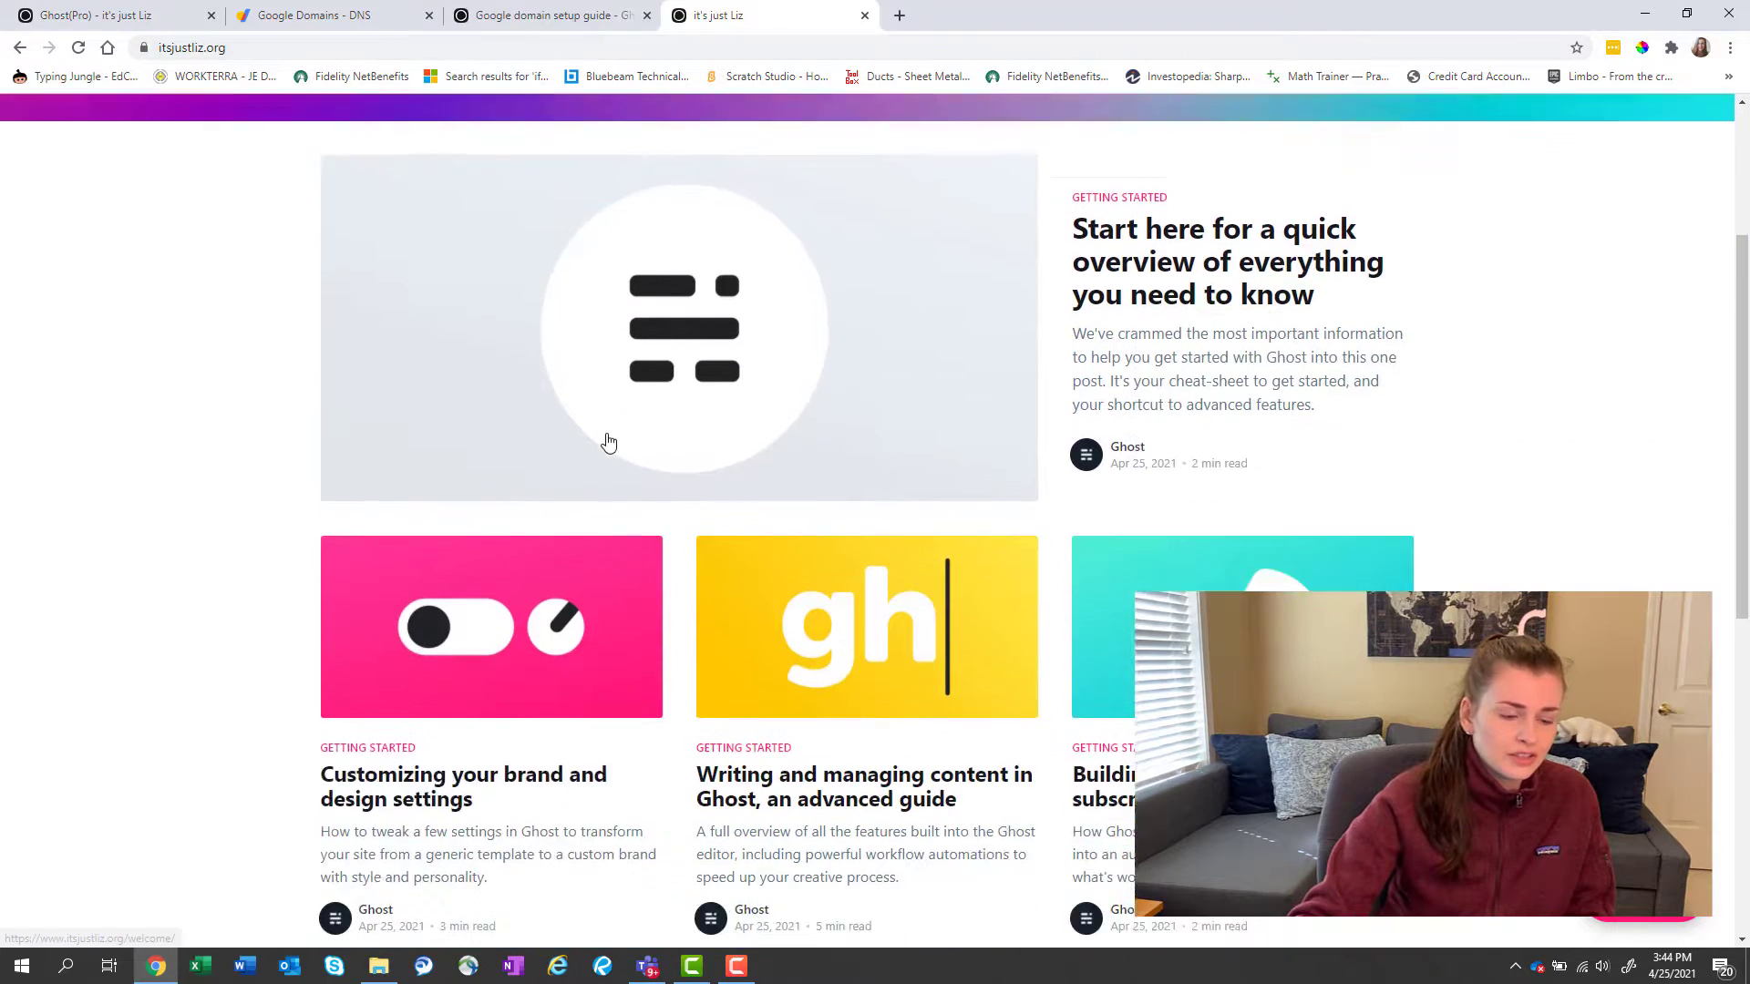
pyautogui.scroll(6, 608, 443)
pyautogui.scroll(4, 609, 443)
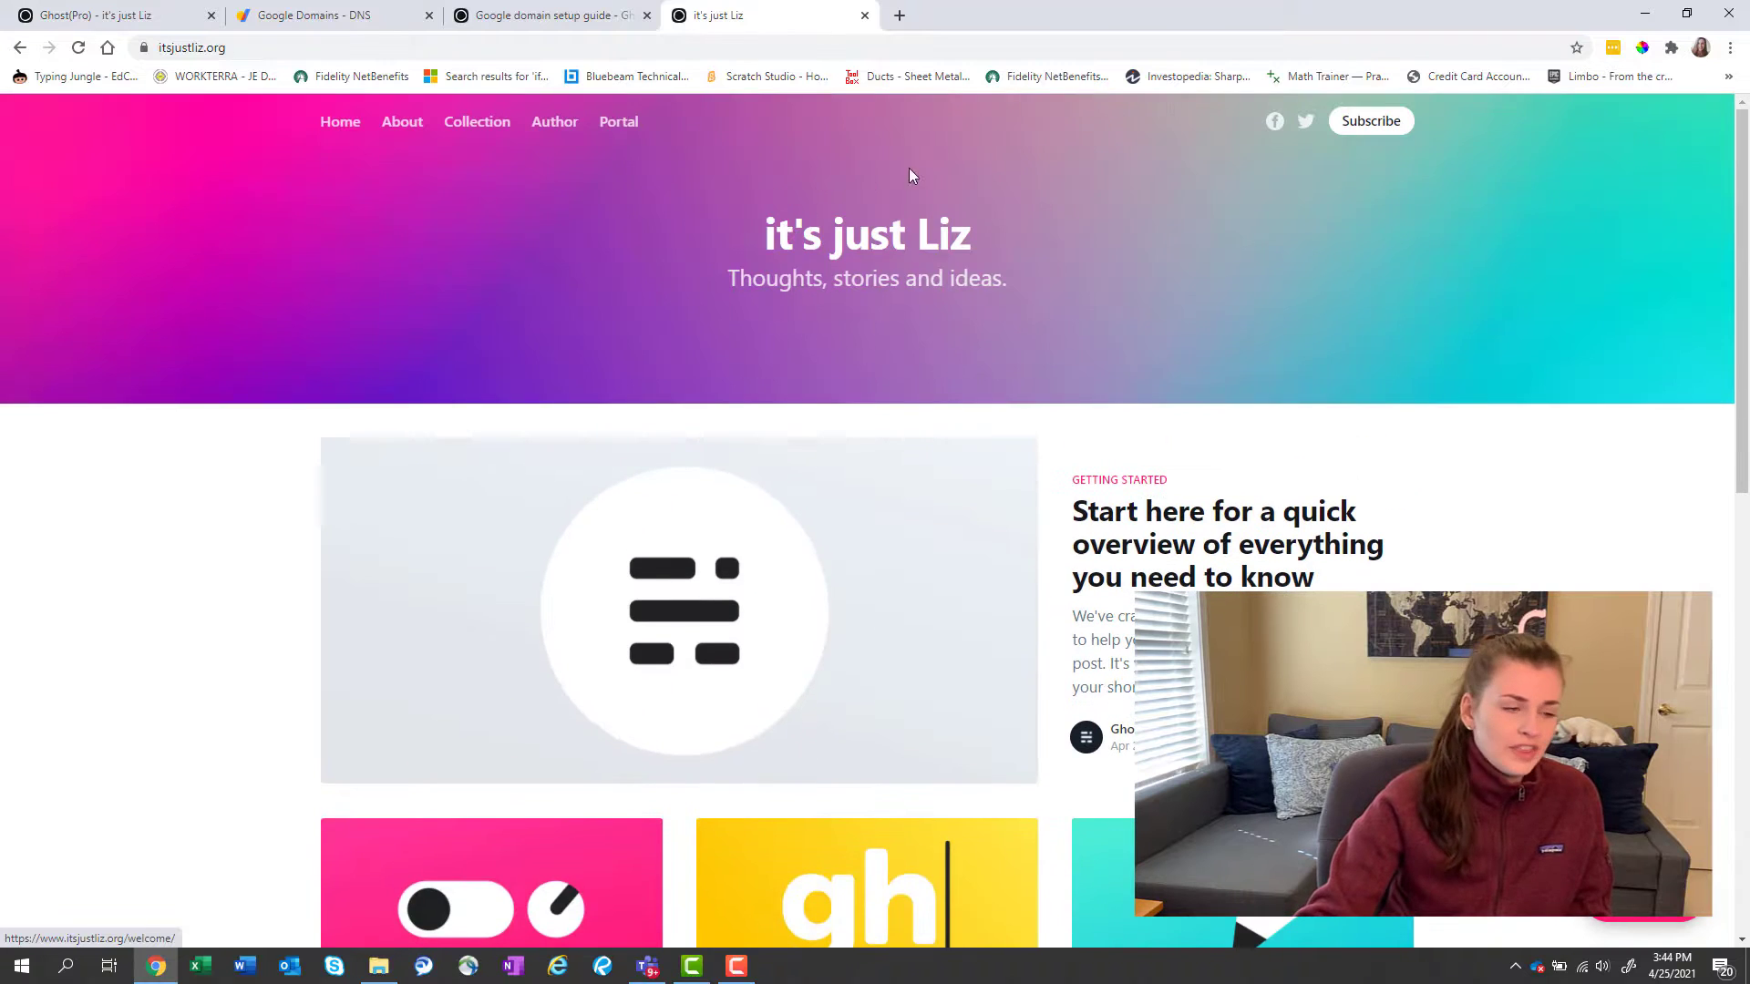